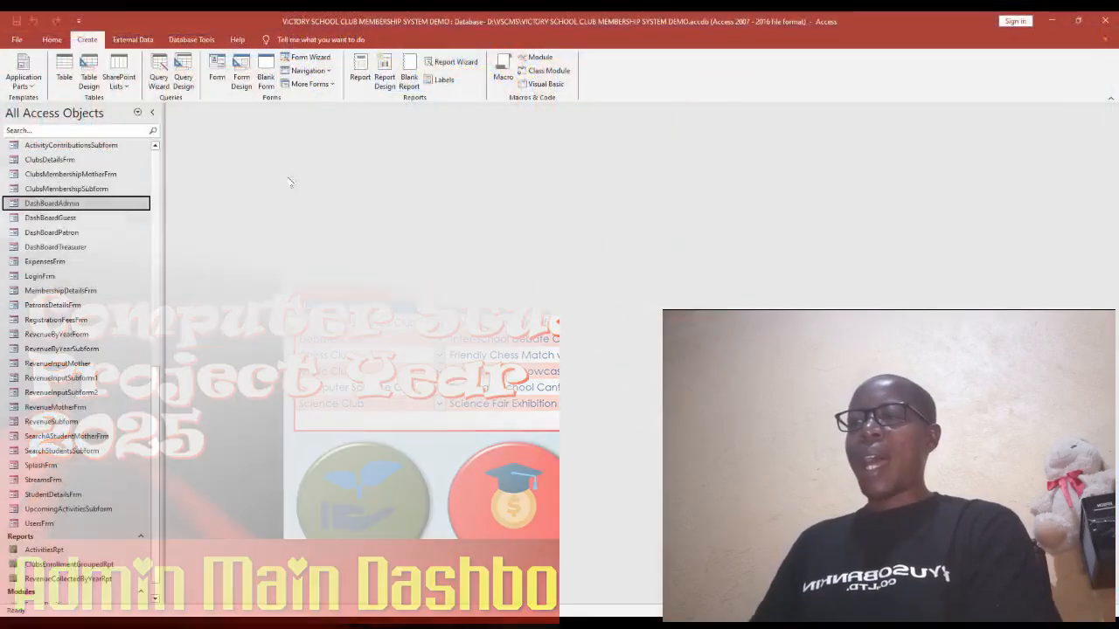
# Display the Sample Dashboard reference image in Office Picture Manager.
pyautogui.press('super+plus')
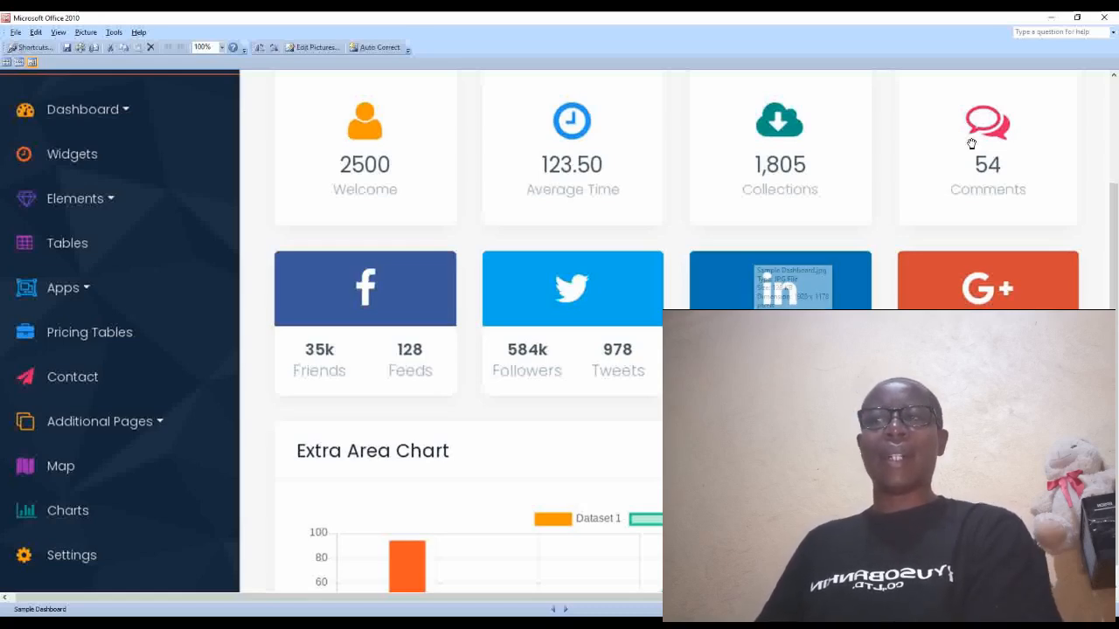
# Minimize the Picture Manager window to return to the Access forms list.
pyautogui.click(1053, 17)
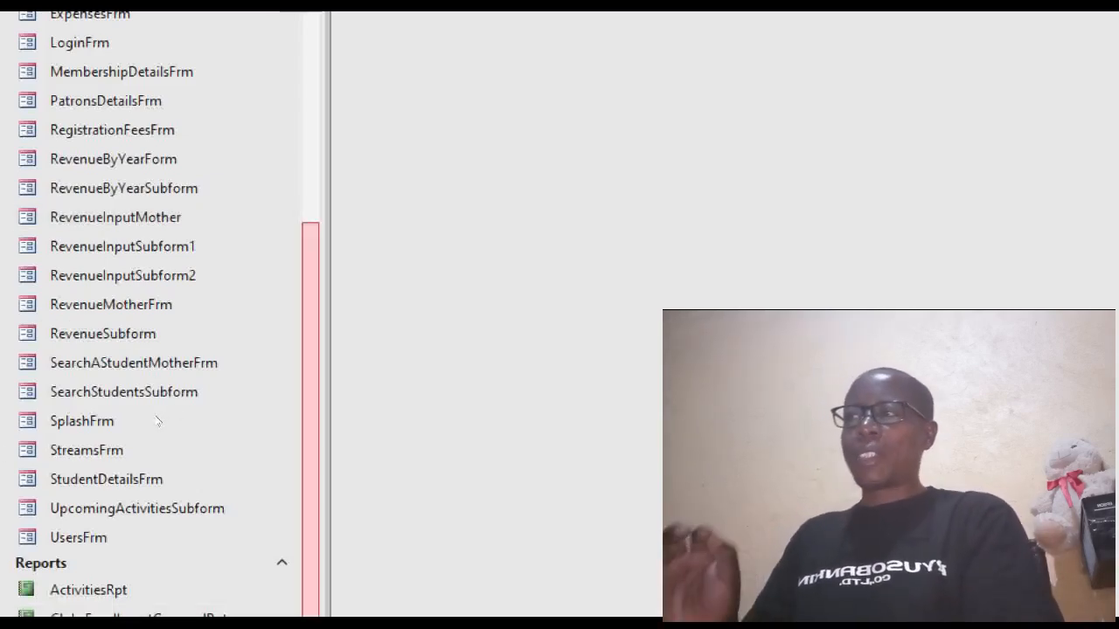
# Open the DashBoardAdmin form from the navigation pane to view the clubs dashboard.
pyautogui.scroll(1, 159, 415)
pyautogui.scroll(2, 157, 402)
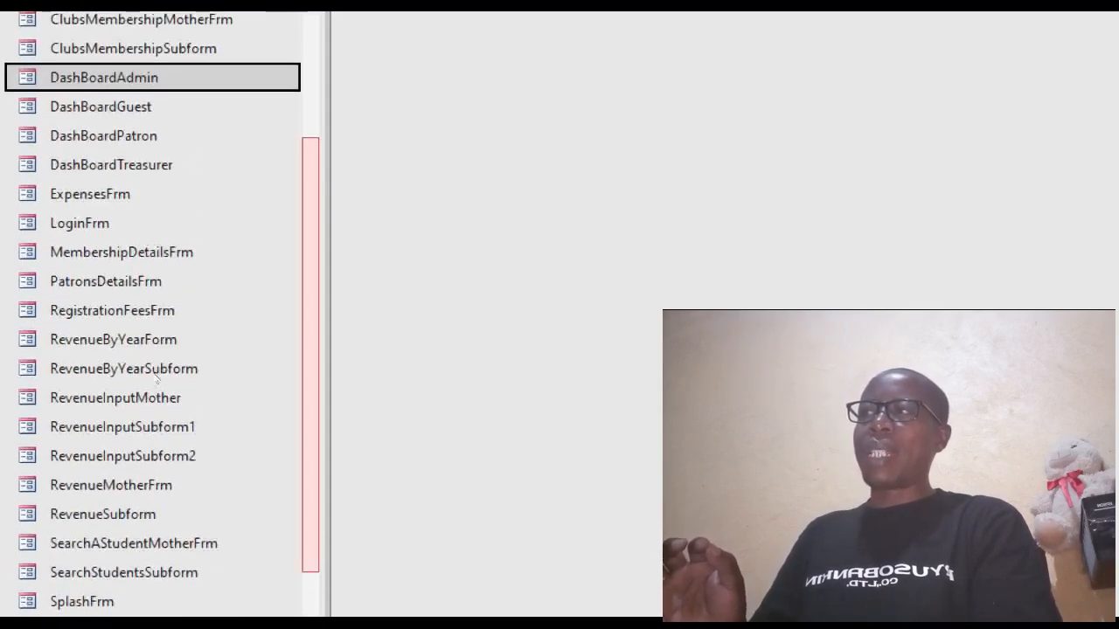
pyautogui.scroll(2, 157, 378)
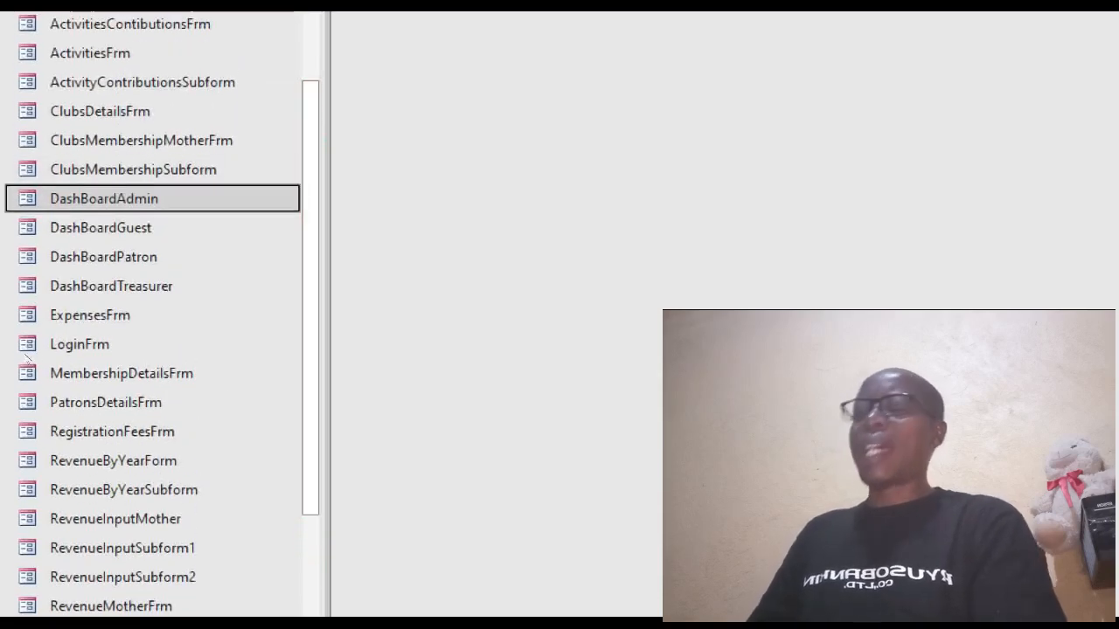
pyautogui.press('Return')
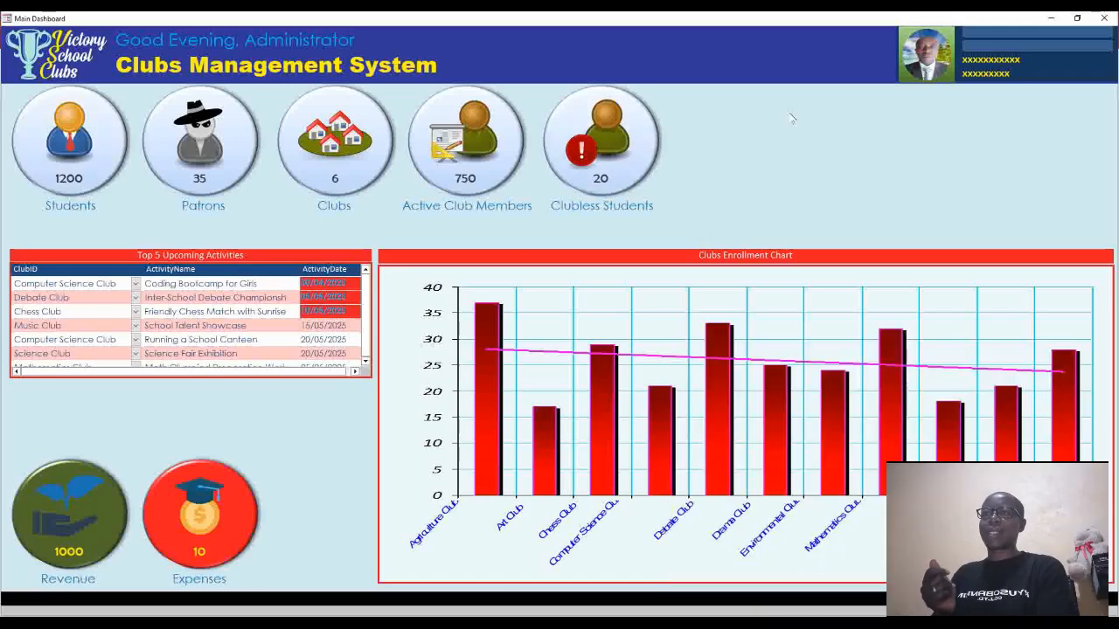
# Switch the DashBoardAdmin form to Design View with the Property Sheet shown.
pyautogui.rightClick(791, 116)
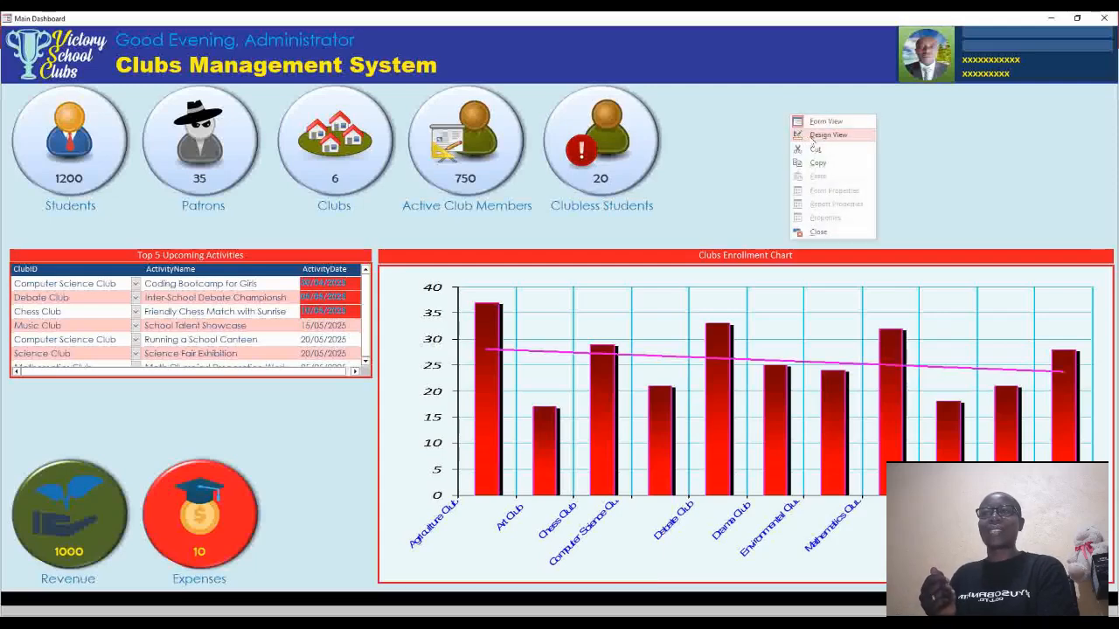
pyautogui.click(812, 136)
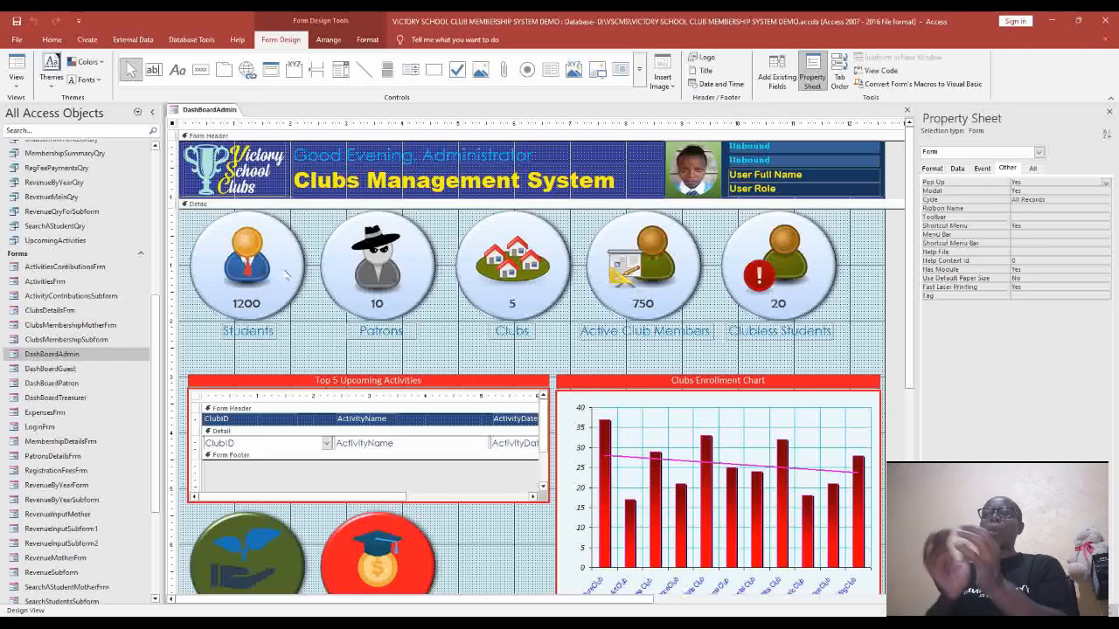
# Add a blank Command39 button below the Patrons circle, skipping the Command Button Wizard.
pyautogui.click(297, 297)
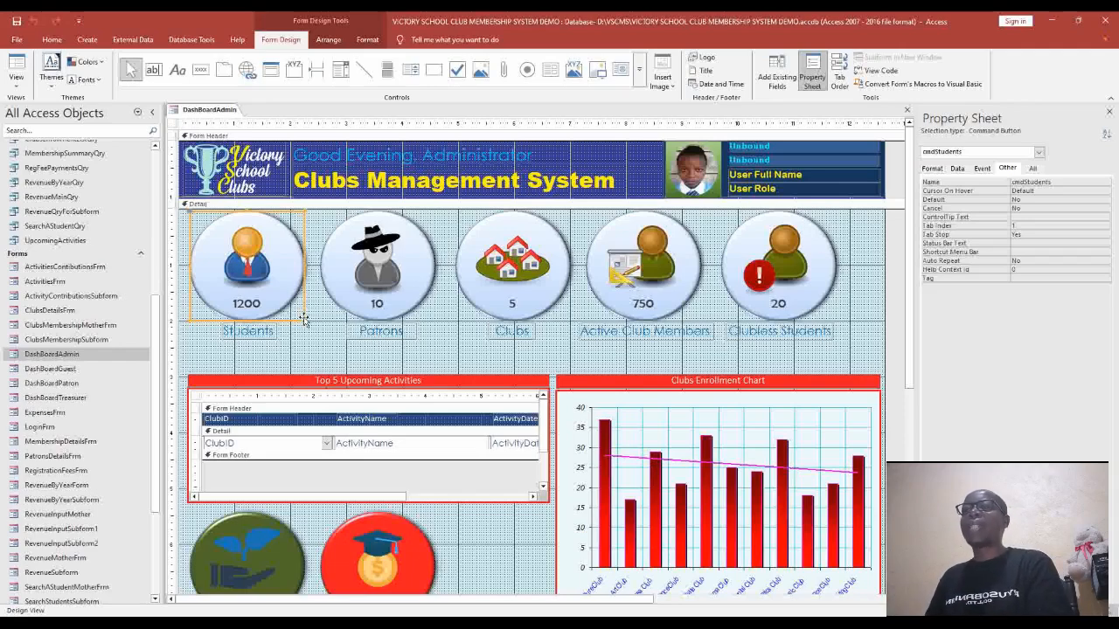
pyautogui.click(200, 70)
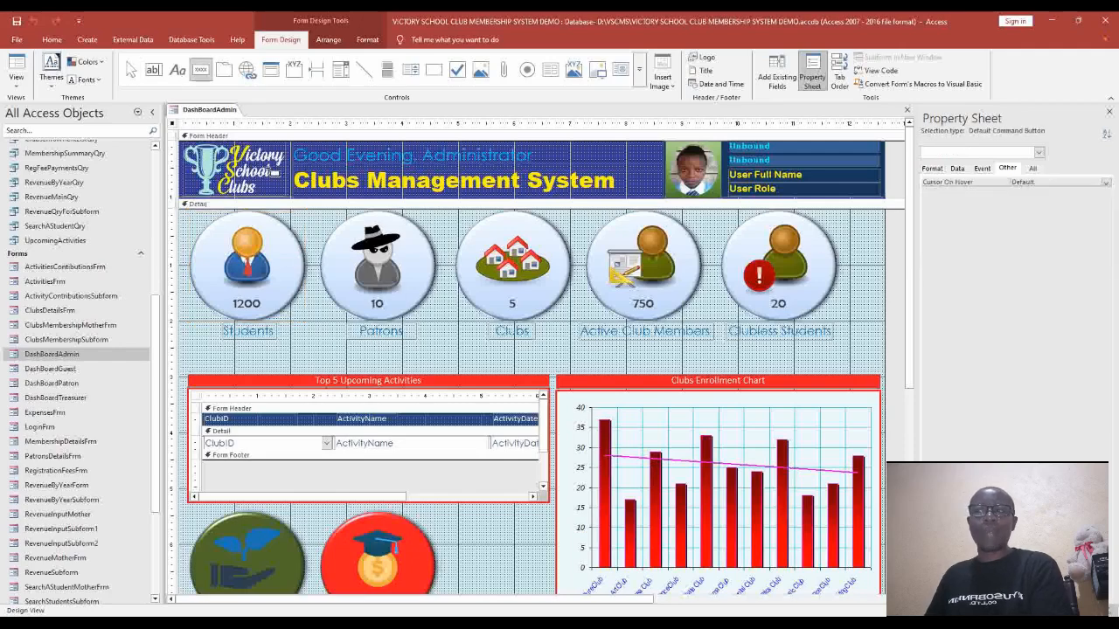
pyautogui.moveTo(429, 307)
pyautogui.mouseDown()
pyautogui.moveTo(531, 378)
pyautogui.moveTo(560, 437)
pyautogui.mouseUp()
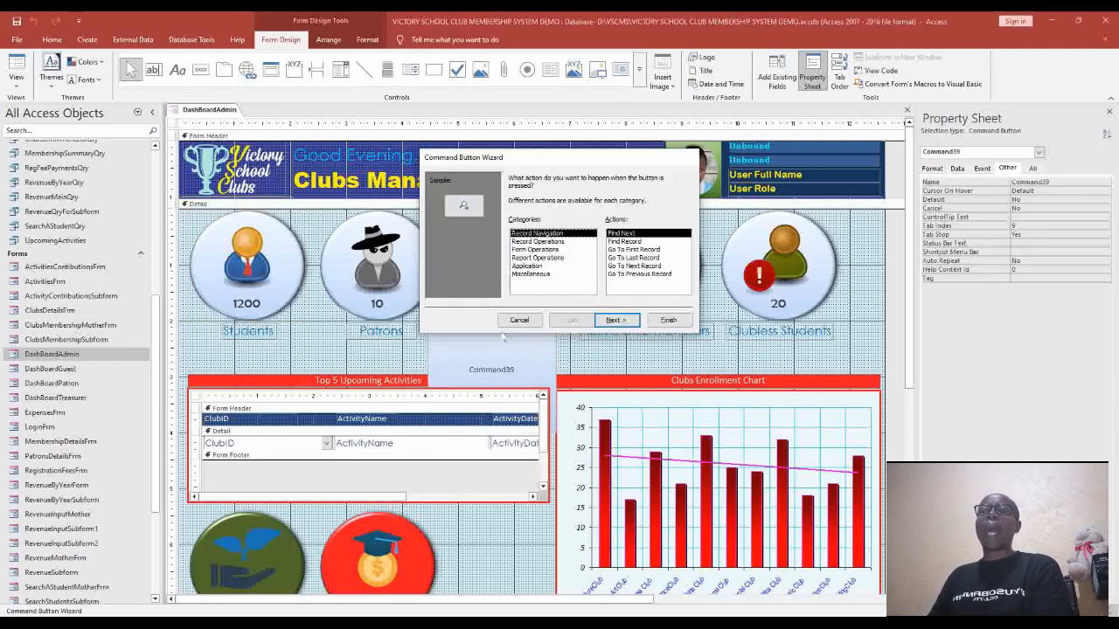
pyautogui.moveTo(539, 162); pyautogui.dragTo(564, 124)
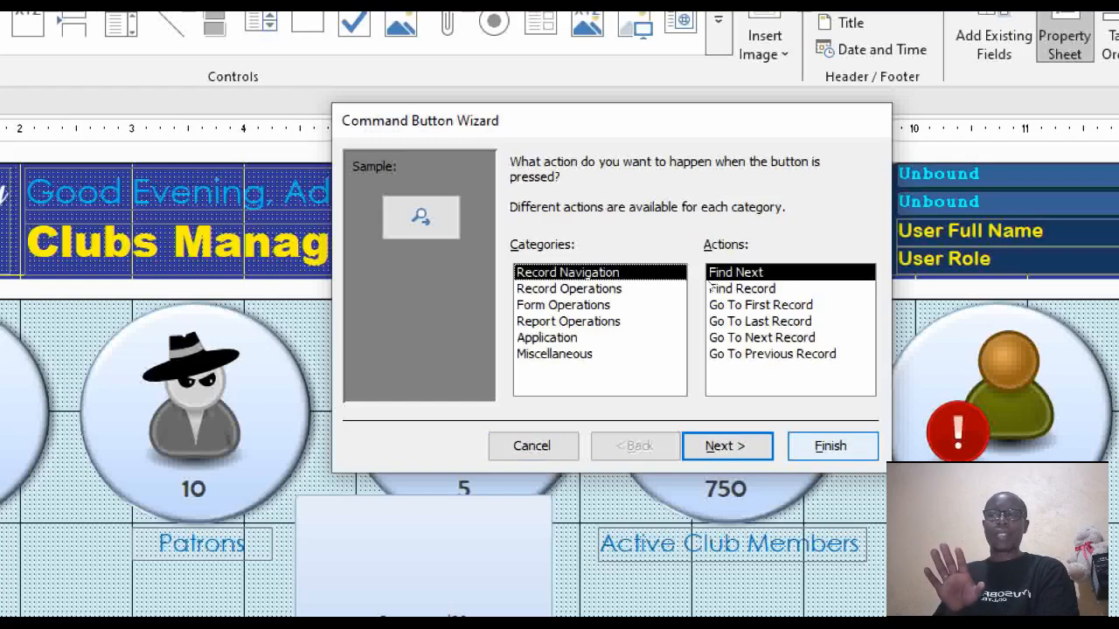
pyautogui.press('Escape')
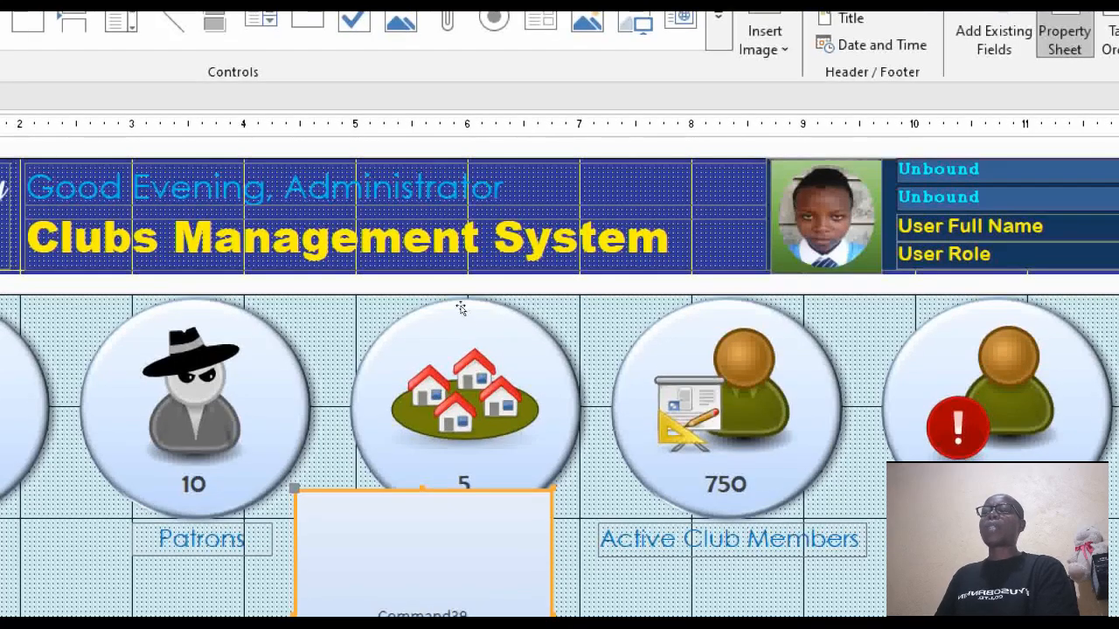
pyautogui.moveTo(461, 308); pyautogui.dragTo(452, 227)
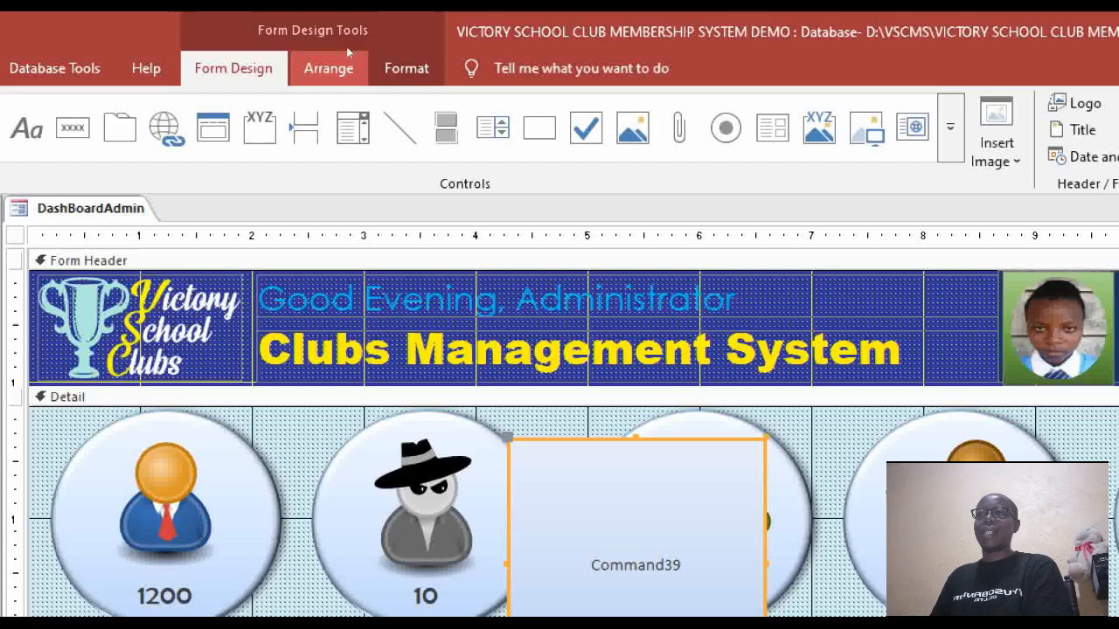
# Change the Command39 button's shape from a rectangle to an oval.
pyautogui.click(406, 68)
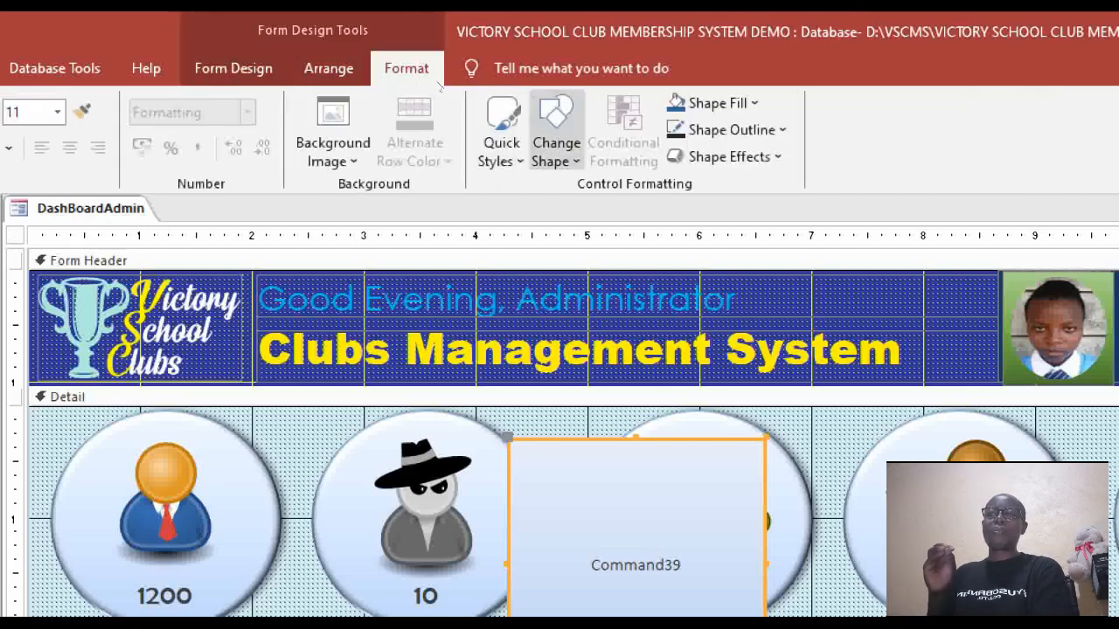
pyautogui.click(556, 140)
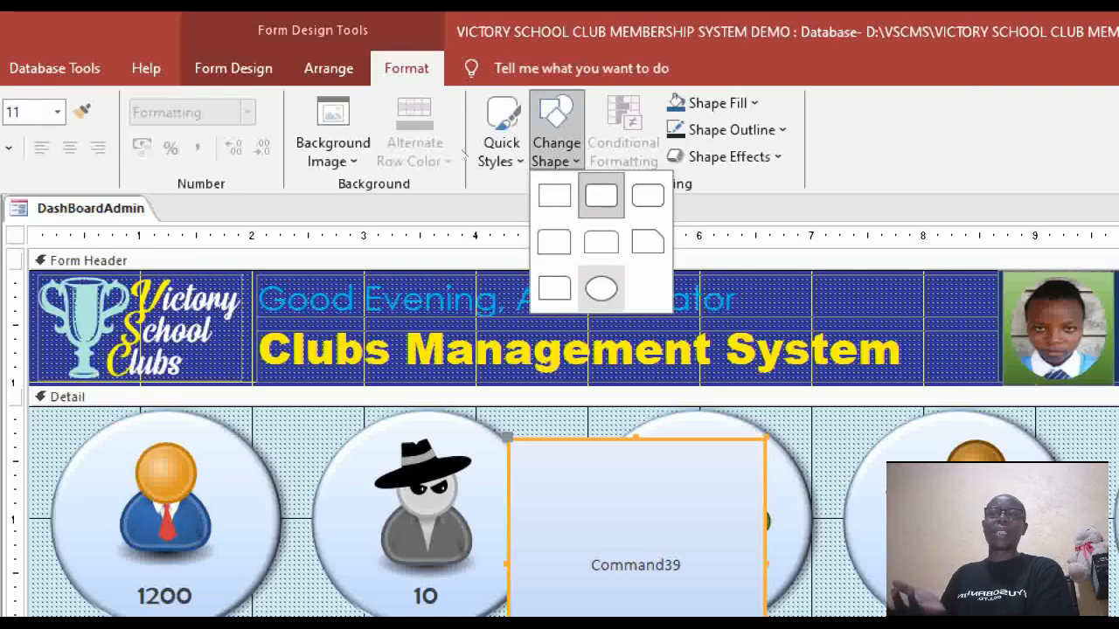
pyautogui.click(602, 289)
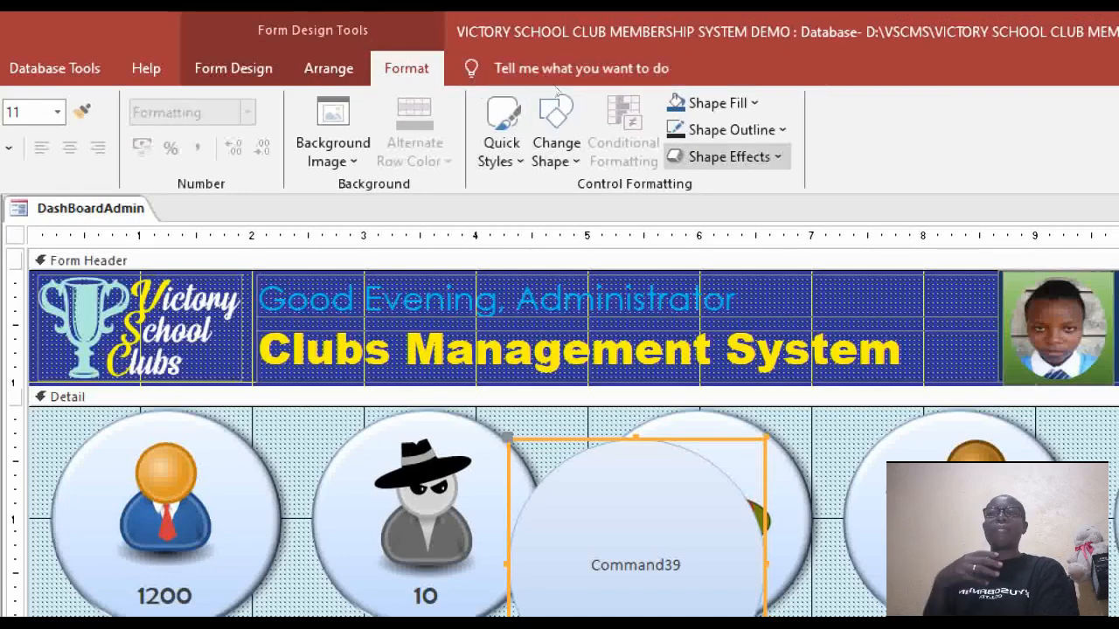
# Apply the first Bevel preset shape effect to the Command39 button.
pyautogui.click(729, 156)
pyautogui.press('Down')
pyautogui.press('Down')
pyautogui.press('Down')
pyautogui.press('Down')
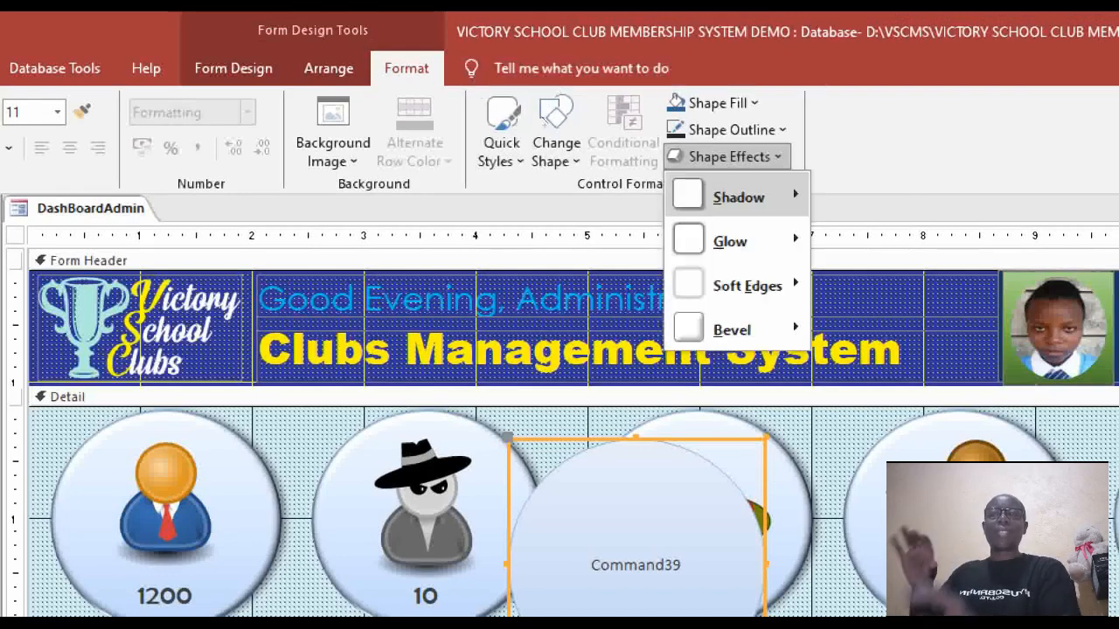
pyautogui.press('Up')
pyautogui.press('Right')
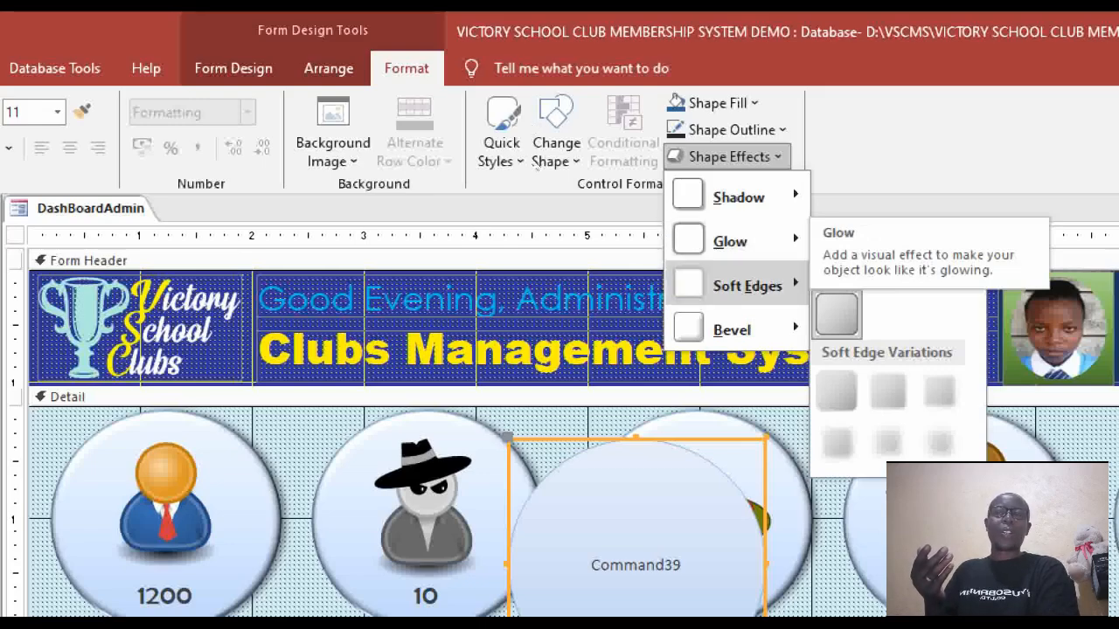
pyautogui.press('Left')
pyautogui.press('Down')
pyautogui.press('Right')
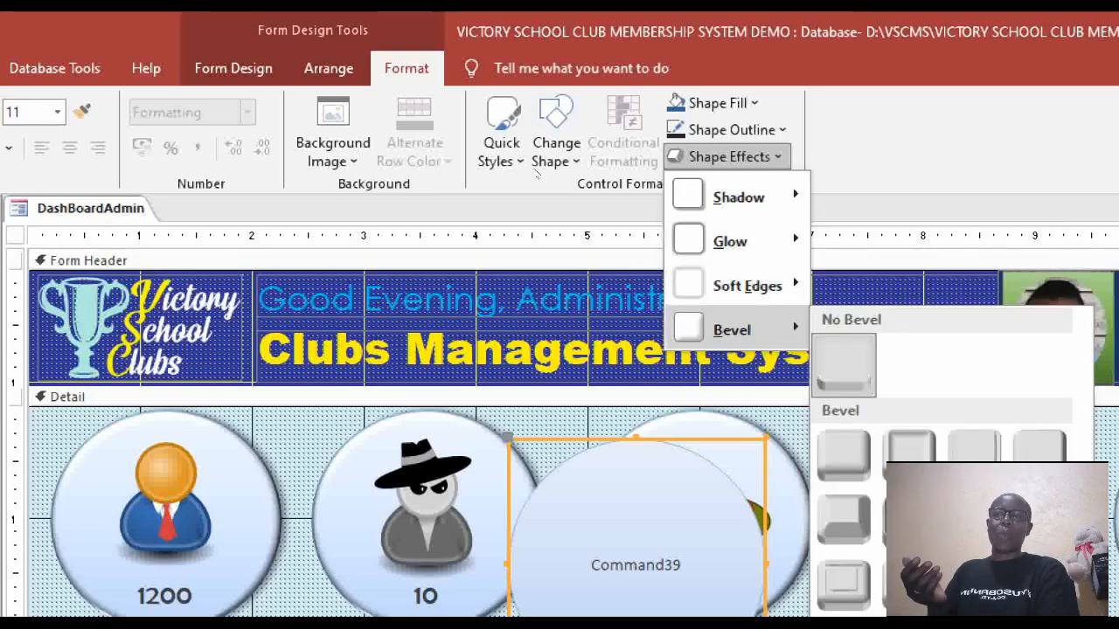
pyautogui.click(844, 457)
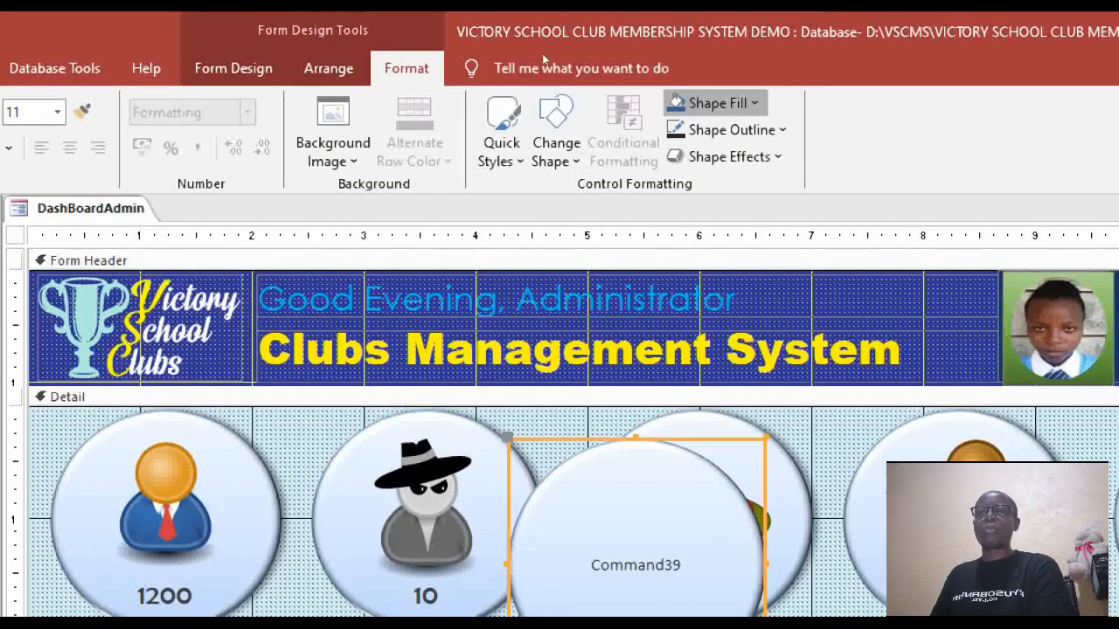
# Fill Command39 with solid red and select its caption text for editing.
pyautogui.click(706, 103)
pyautogui.click(714, 499)
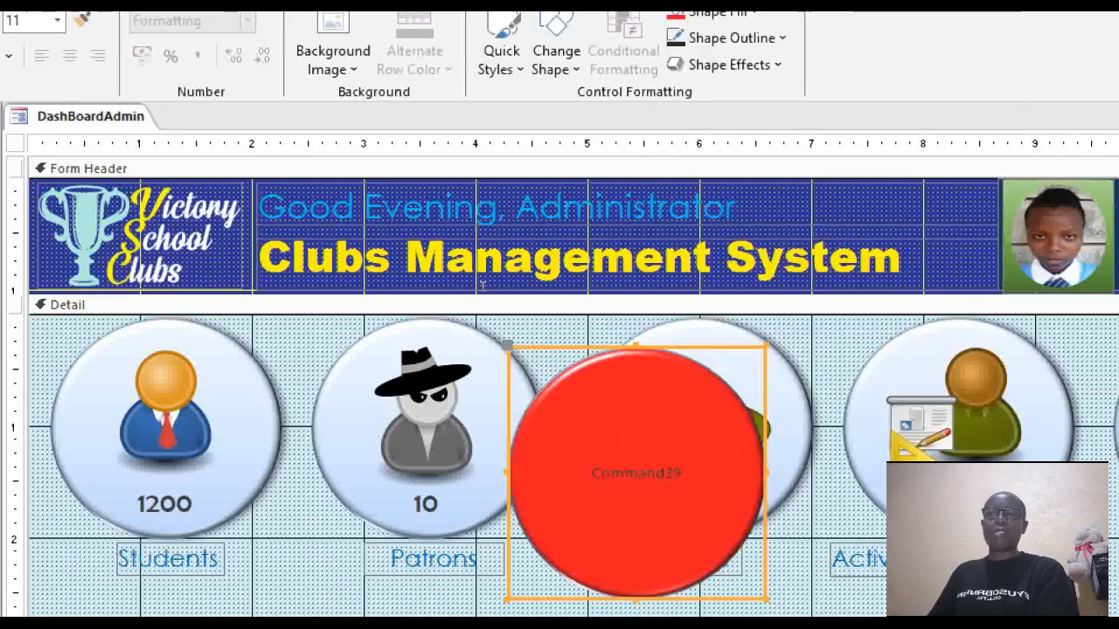
pyautogui.press('Return')
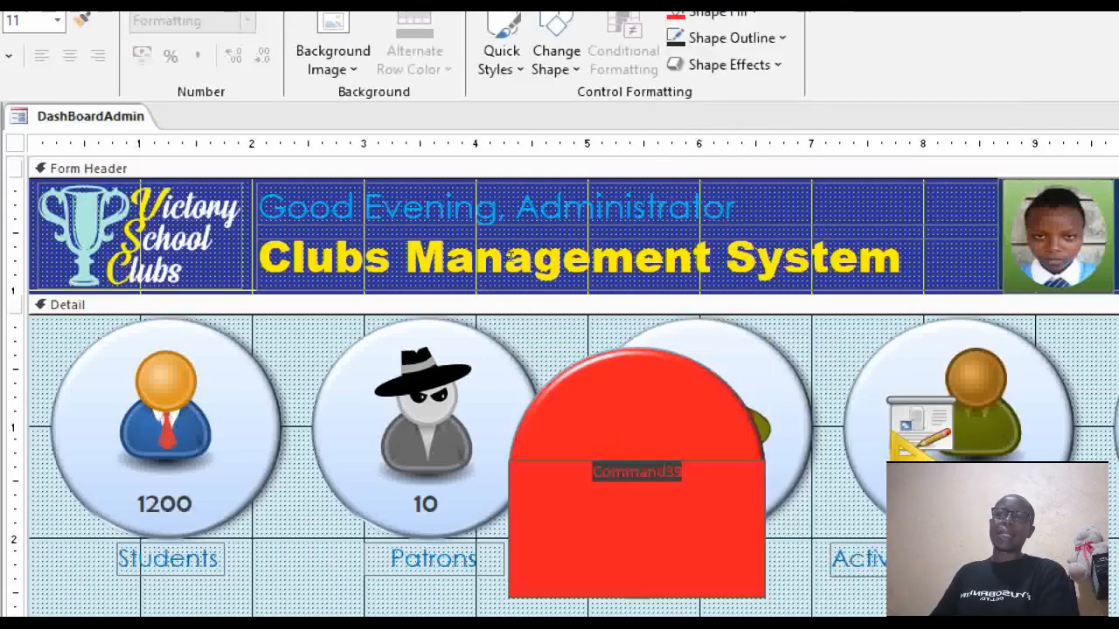
pyautogui.press('Escape')
pyautogui.click(680, 472)
pyautogui.click(624, 473)
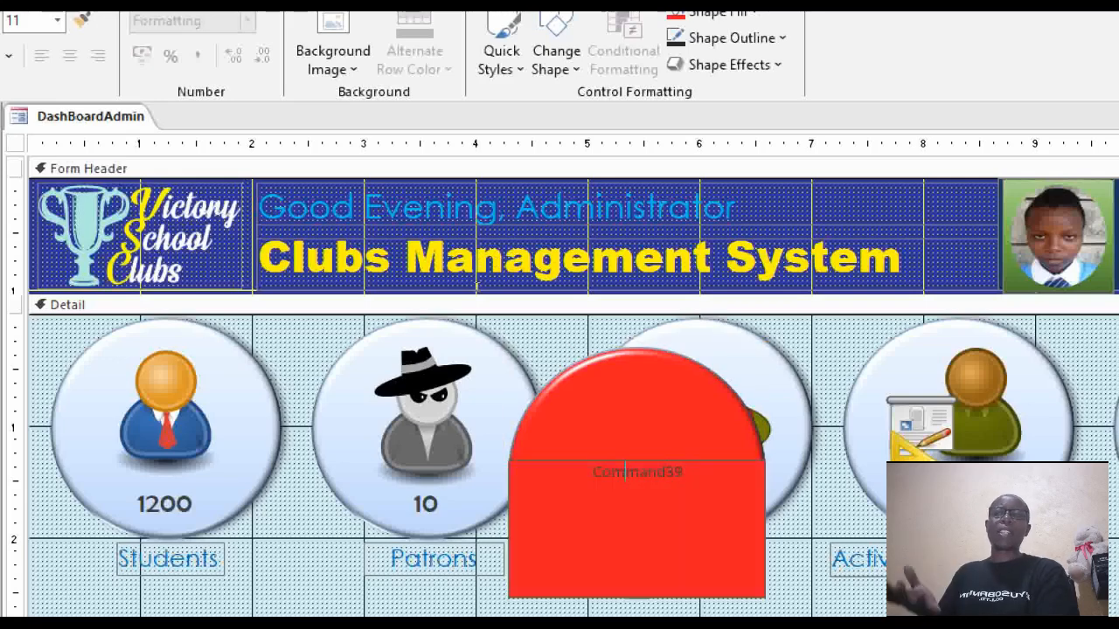
pyautogui.hotkey('ctrl', 'a')
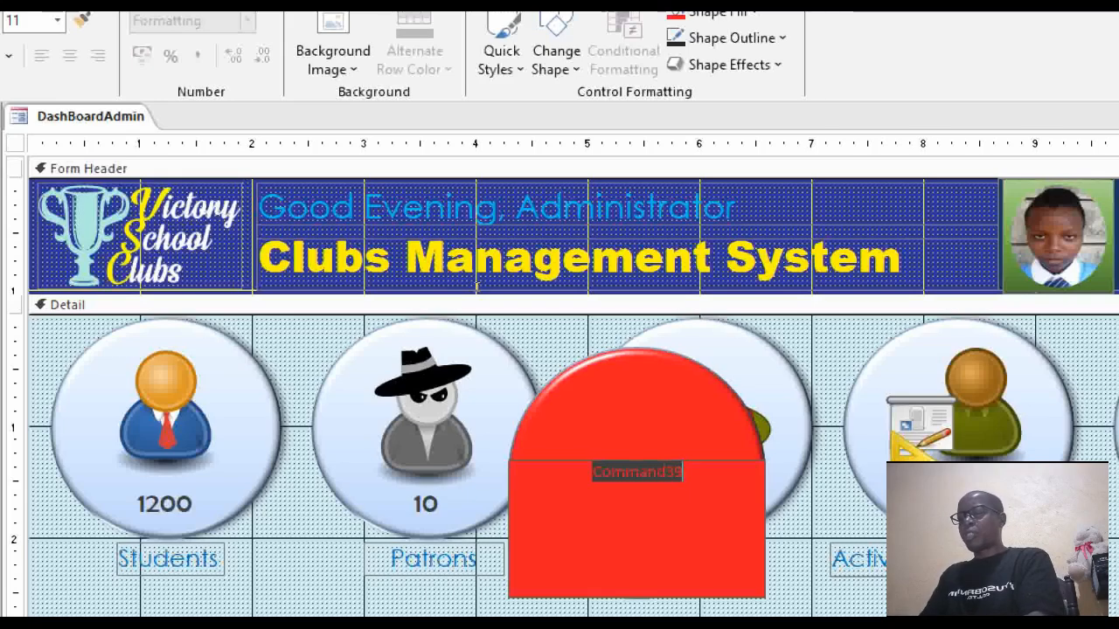
# Replace the red button's Command39 caption with 'My Button' and reselect it.
pyautogui.write('My E')
pyautogui.write('utton')
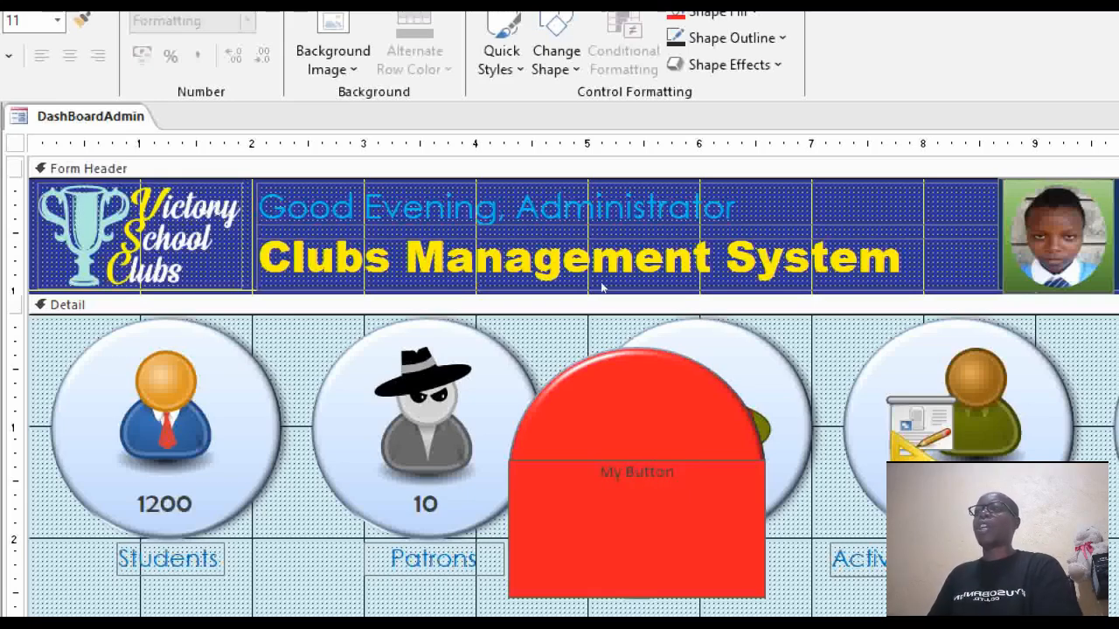
pyautogui.click(900, 442)
pyautogui.click(643, 473)
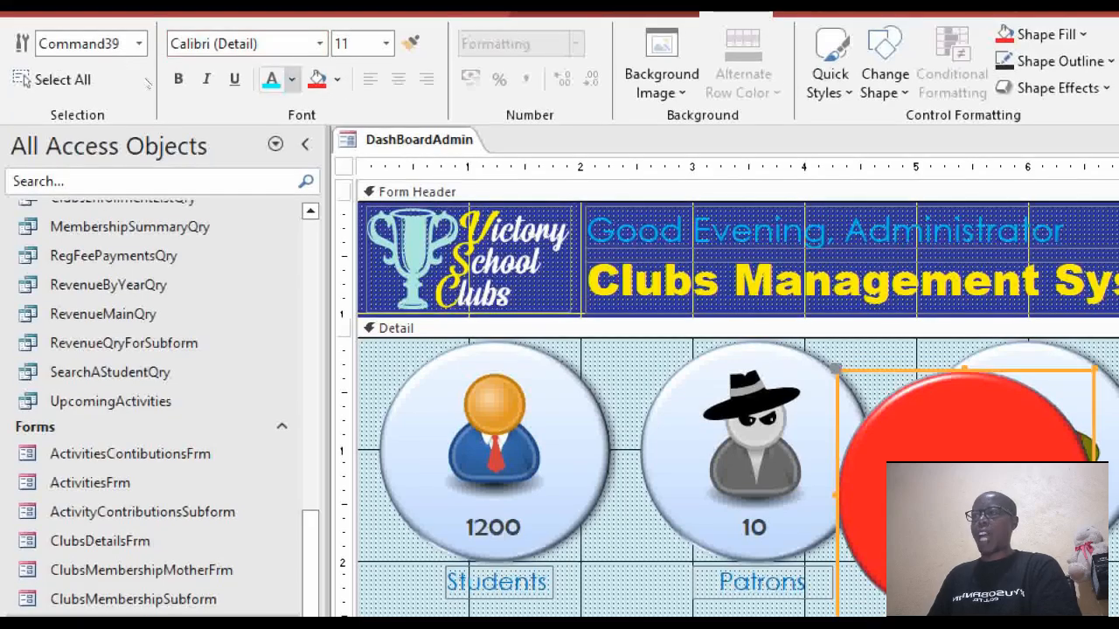
# Set the My Button caption's font size to 15.
pyautogui.click(291, 80)
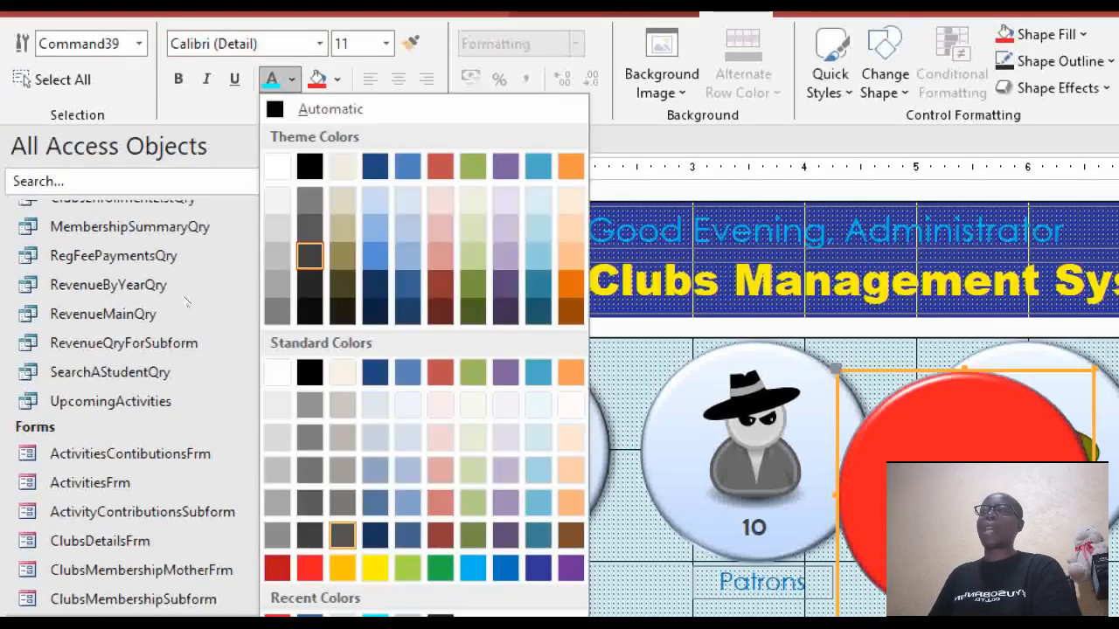
pyautogui.click(190, 328)
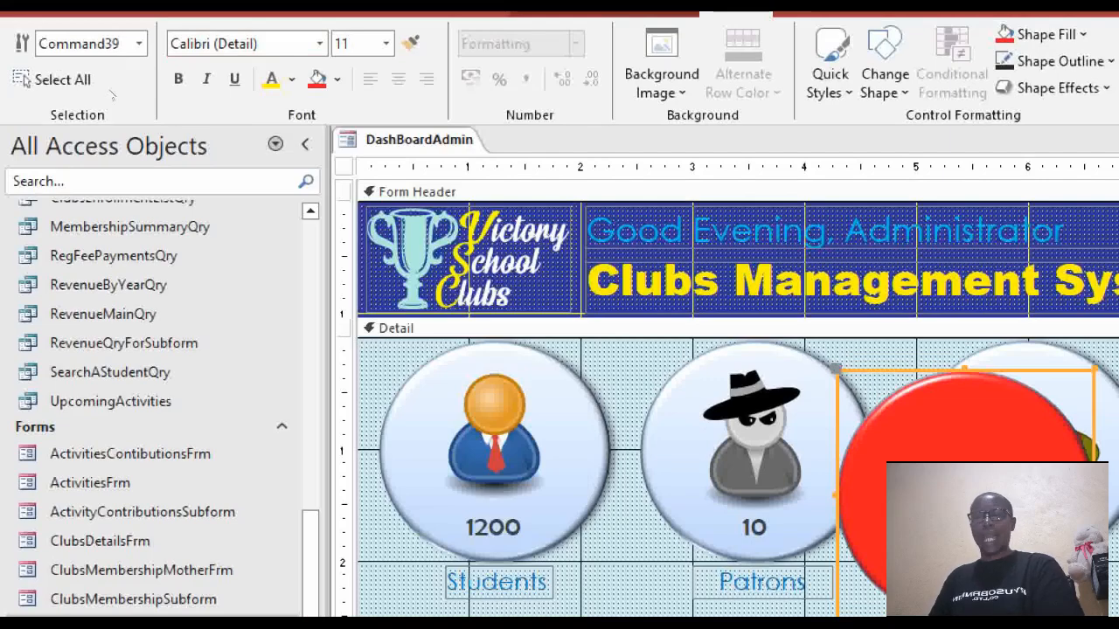
pyautogui.click(354, 44)
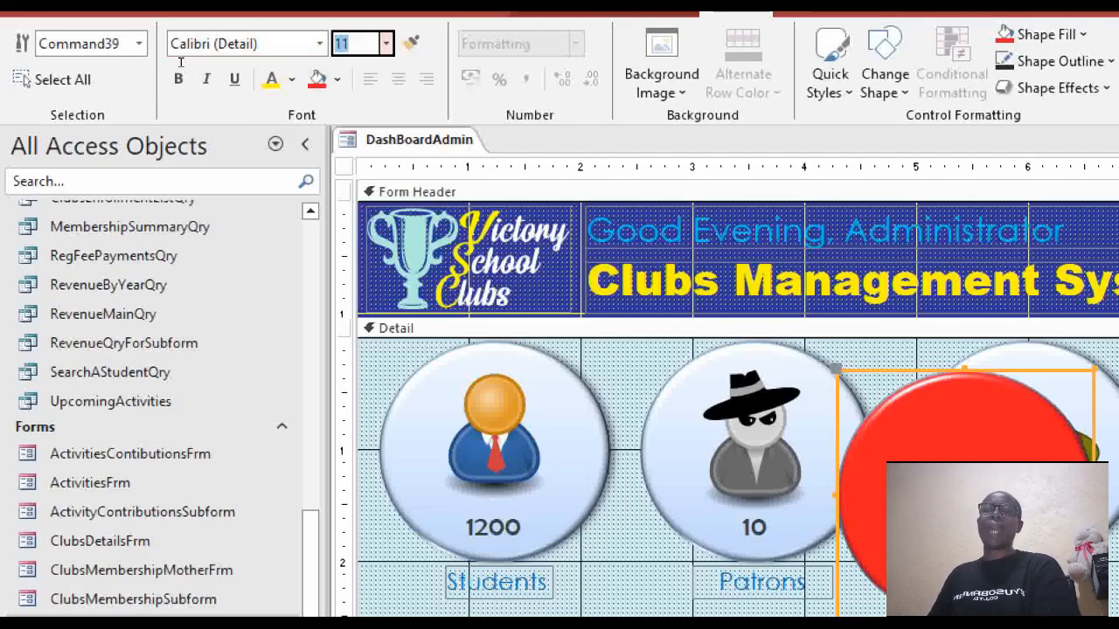
pyautogui.write('15')
pyautogui.press('Return')
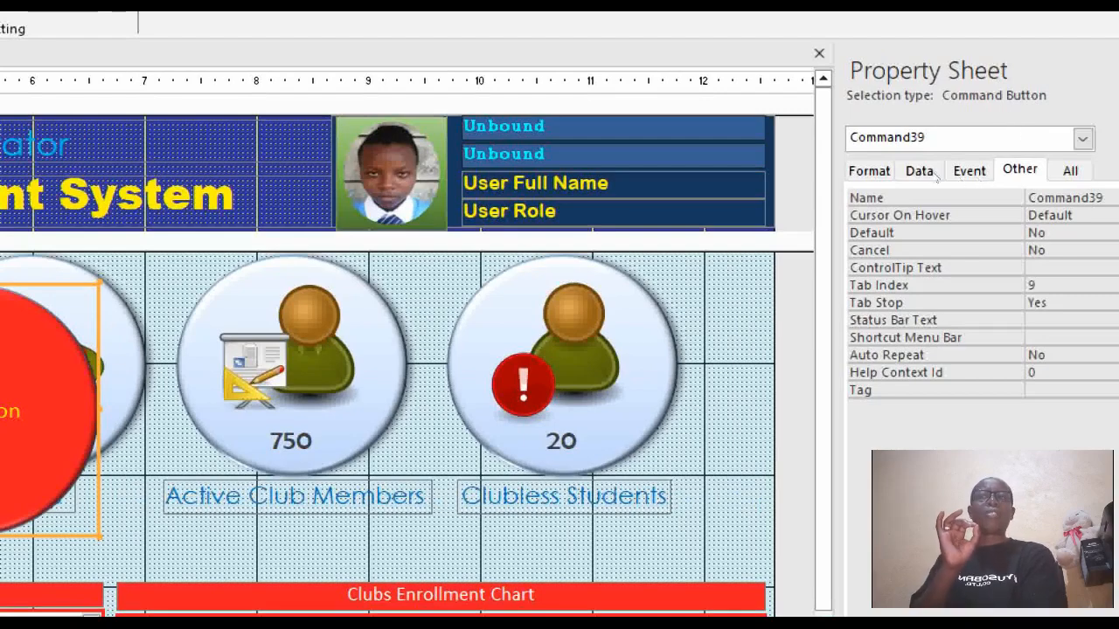
# Show the Command39 button's format properties: caption My Button, back colour #ED1C24.
pyautogui.click(871, 171)
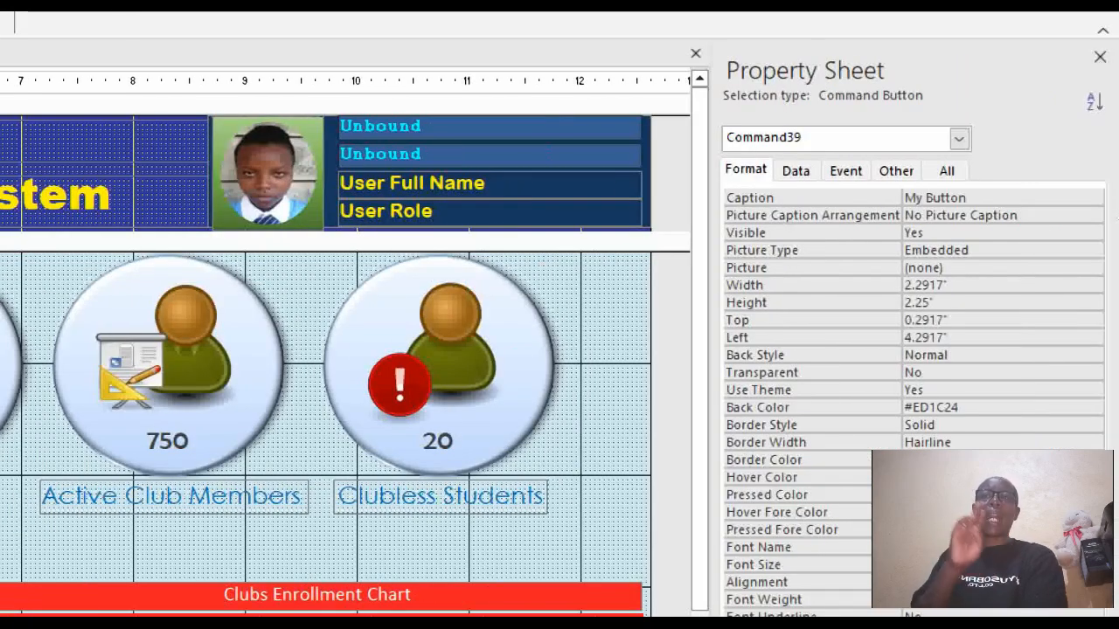
# Set the button's Picture Caption Arrangement to Bottom.
pyautogui.click(1094, 215)
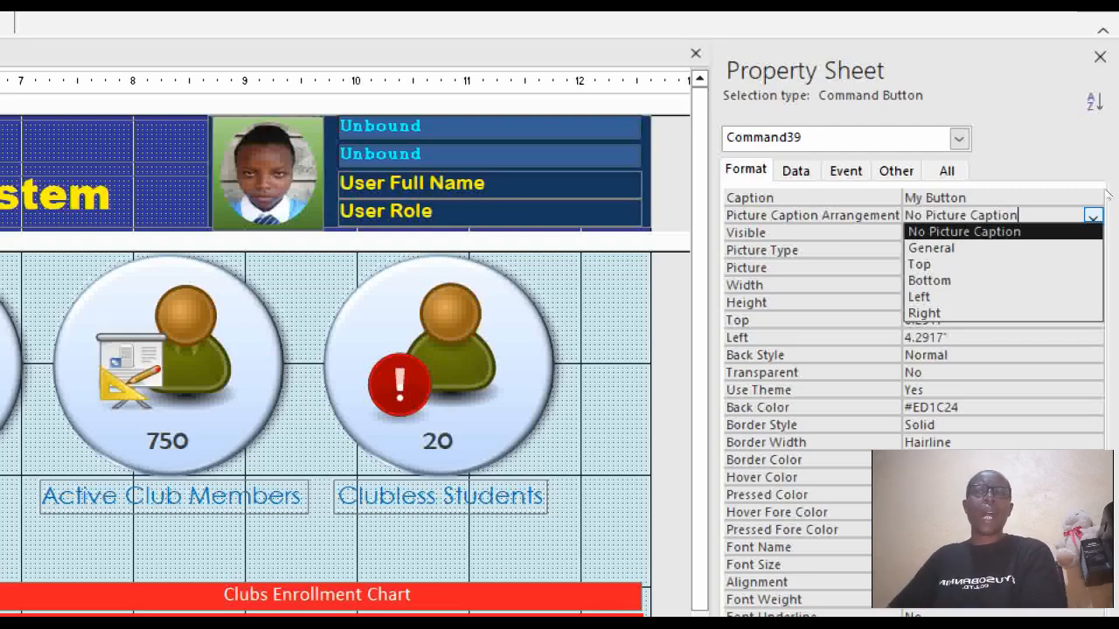
pyautogui.press('Down')
pyautogui.press('Down')
pyautogui.press('Down')
pyautogui.press('Return')
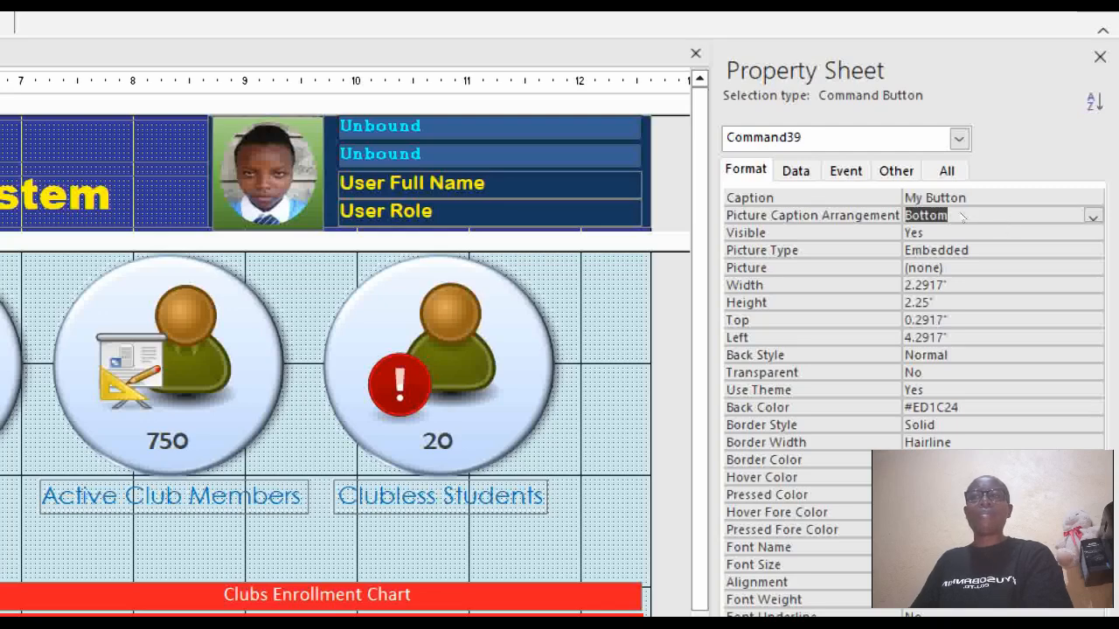
# Open the Picture Builder from the button's Picture property.
pyautogui.click(1043, 216)
pyautogui.scroll(-1, 1043, 216)
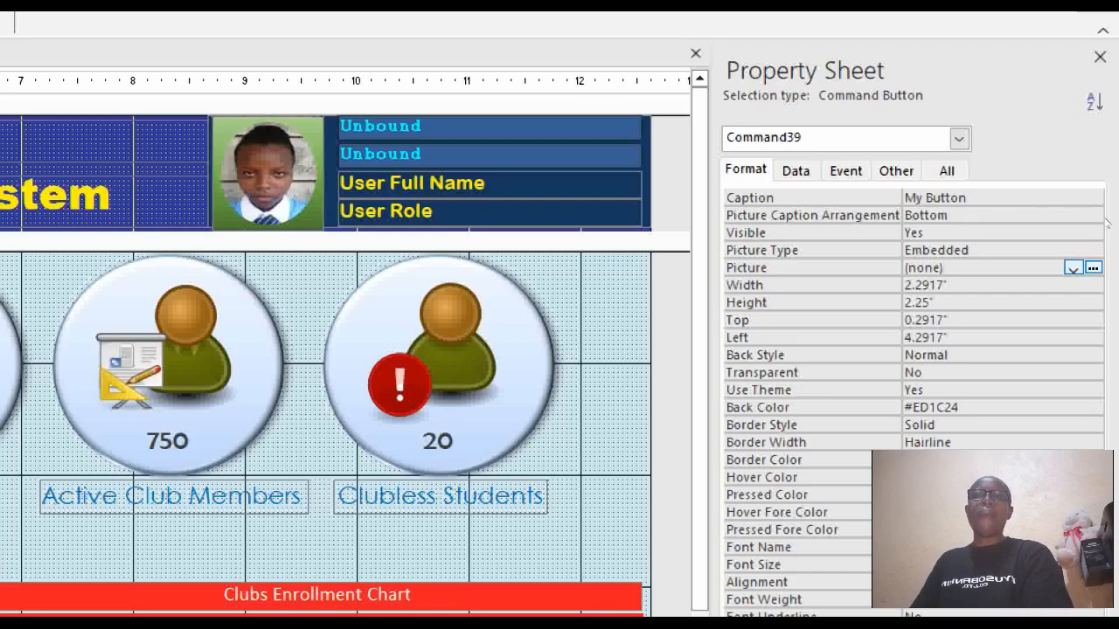
pyautogui.click(1094, 268)
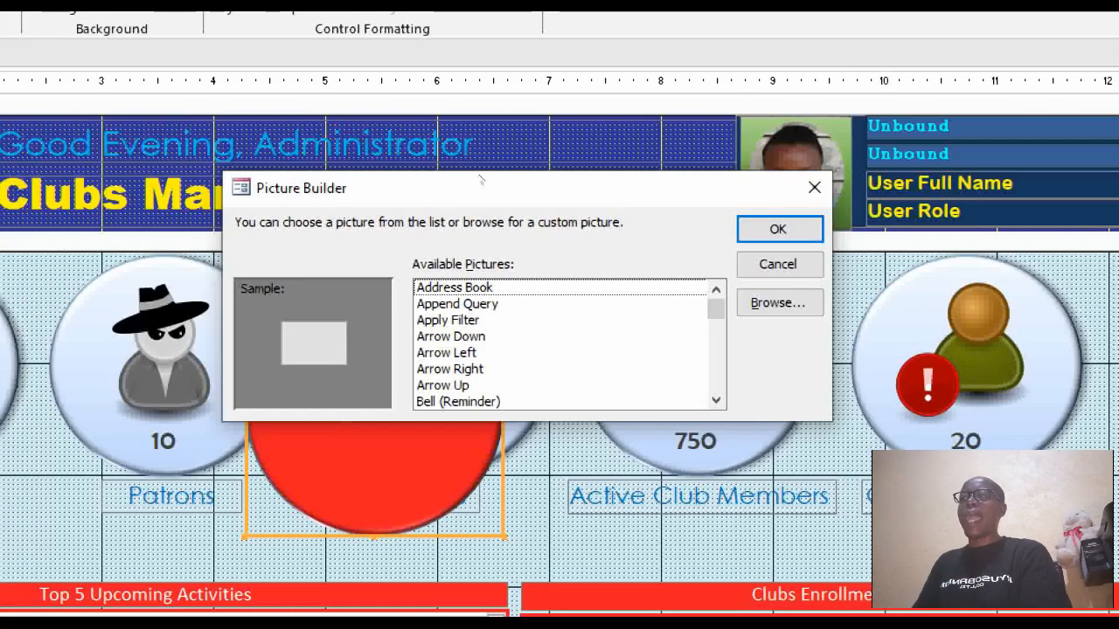
# Preview built-in pictures such as Arrow Right, then browse for a custom picture file.
pyautogui.moveTo(481, 180); pyautogui.dragTo(450, 166)
pyautogui.press('Down')
pyautogui.press('Down')
pyautogui.press('Down')
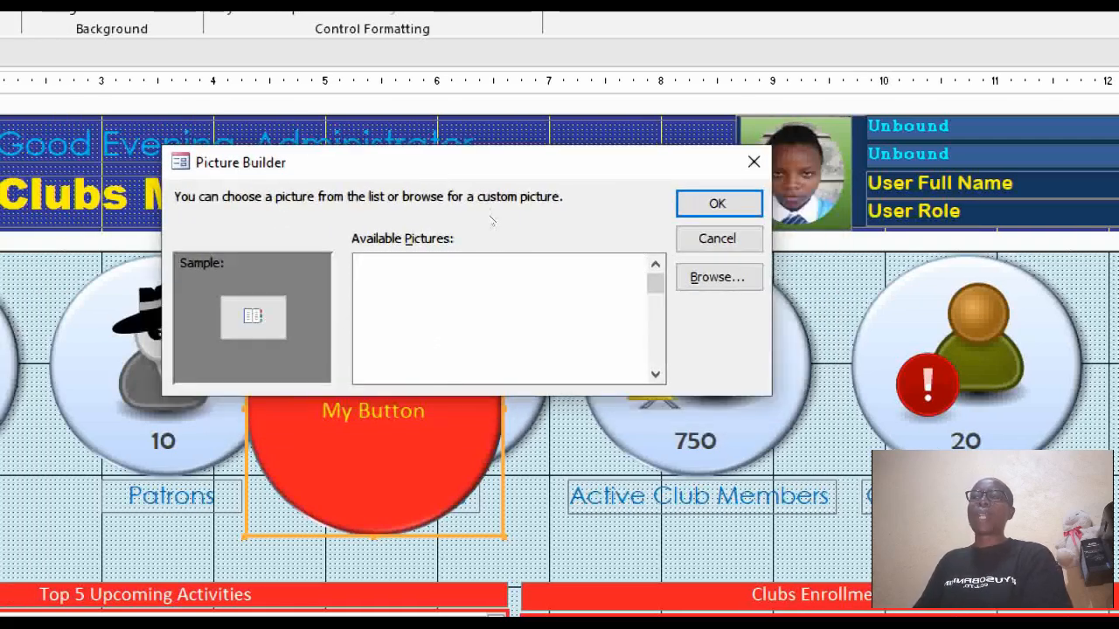
pyautogui.press('Down')
pyautogui.press('Down')
pyautogui.press('Down')
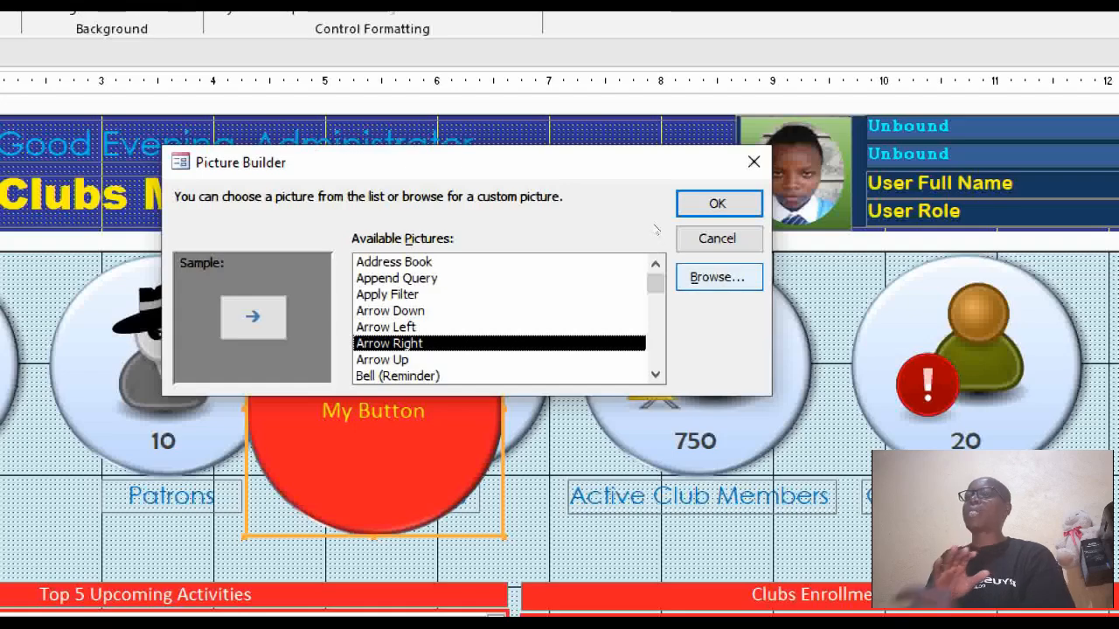
pyautogui.click(718, 277)
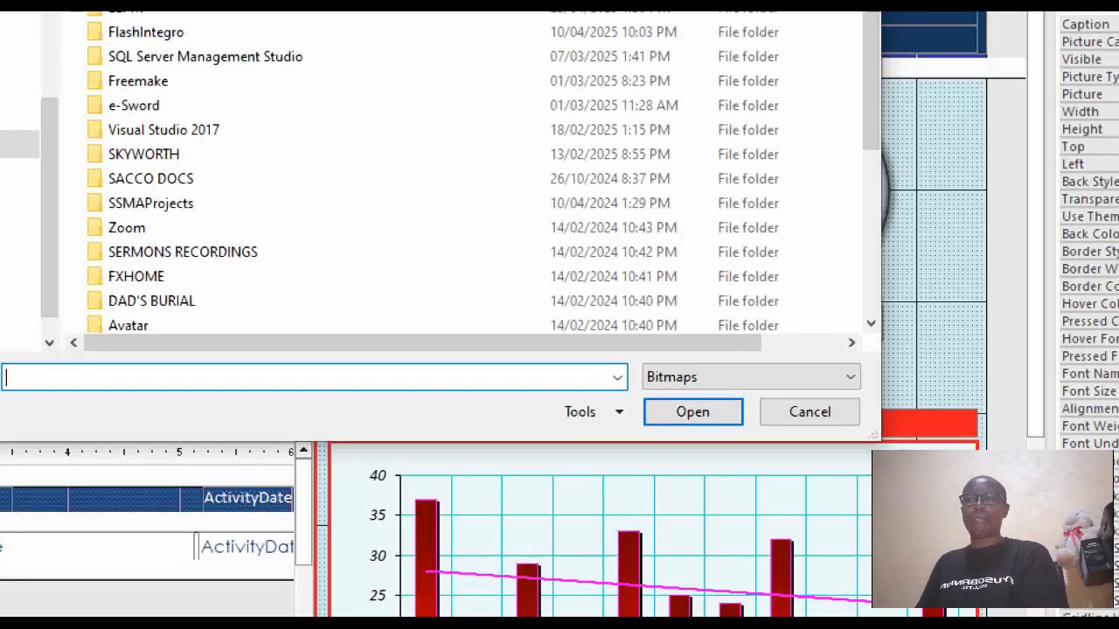
# Show All Files and go to D:\MASTERPIECES\PROGRAMMING RESOURCES\Icons n Images\13_05_osa_icons_png.
pyautogui.click(759, 365)
pyautogui.press('Down')
pyautogui.press('Down')
pyautogui.press('Return')
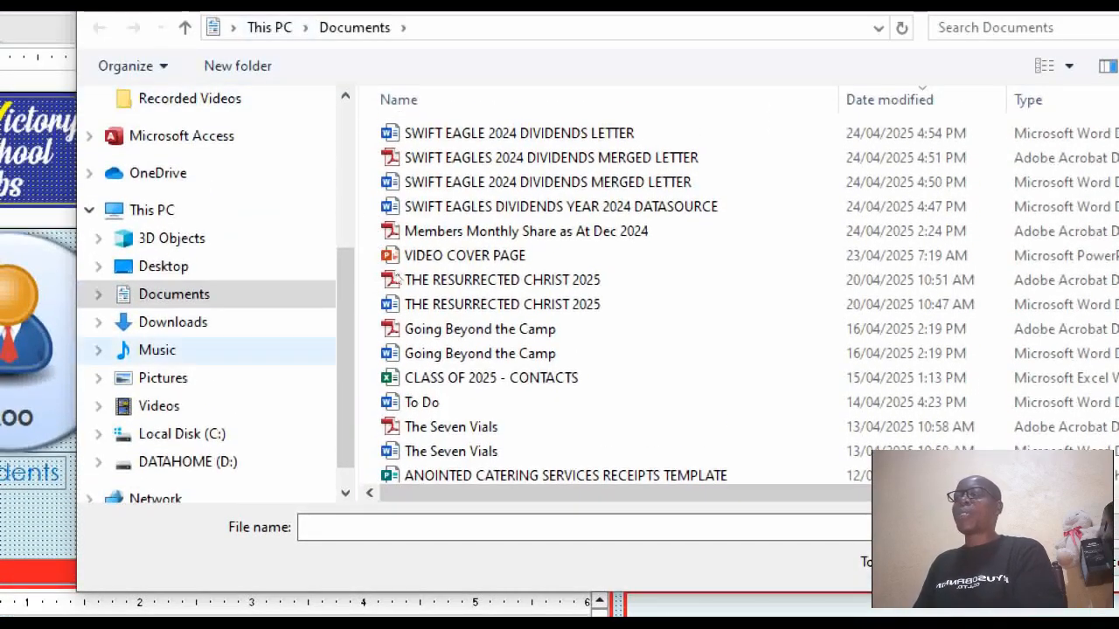
pyautogui.click(187, 462)
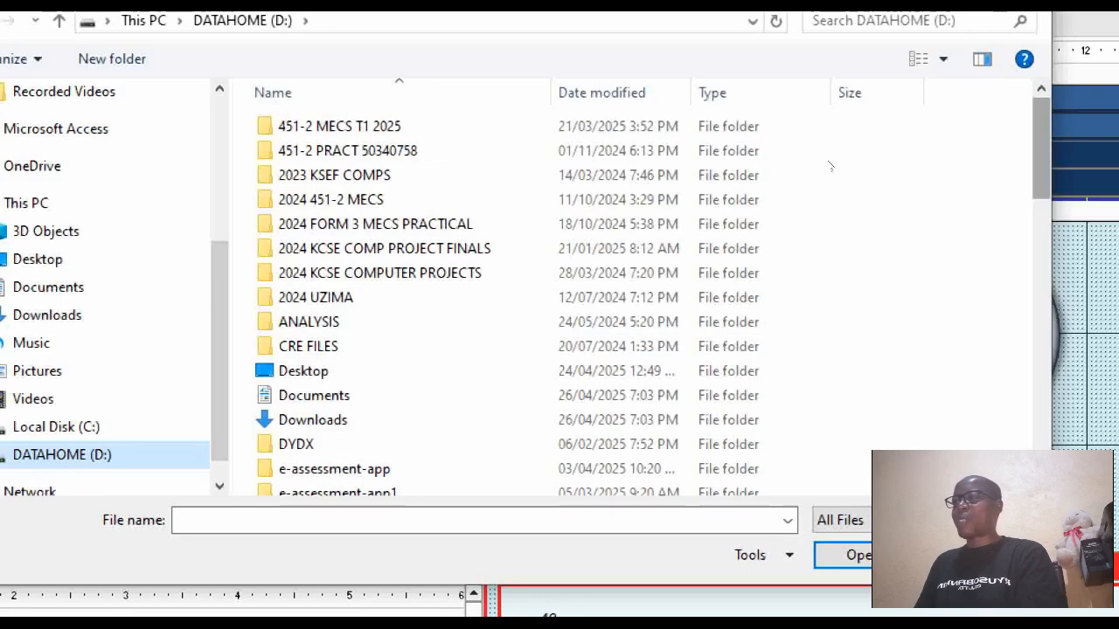
pyautogui.scroll(-9, 834, 228)
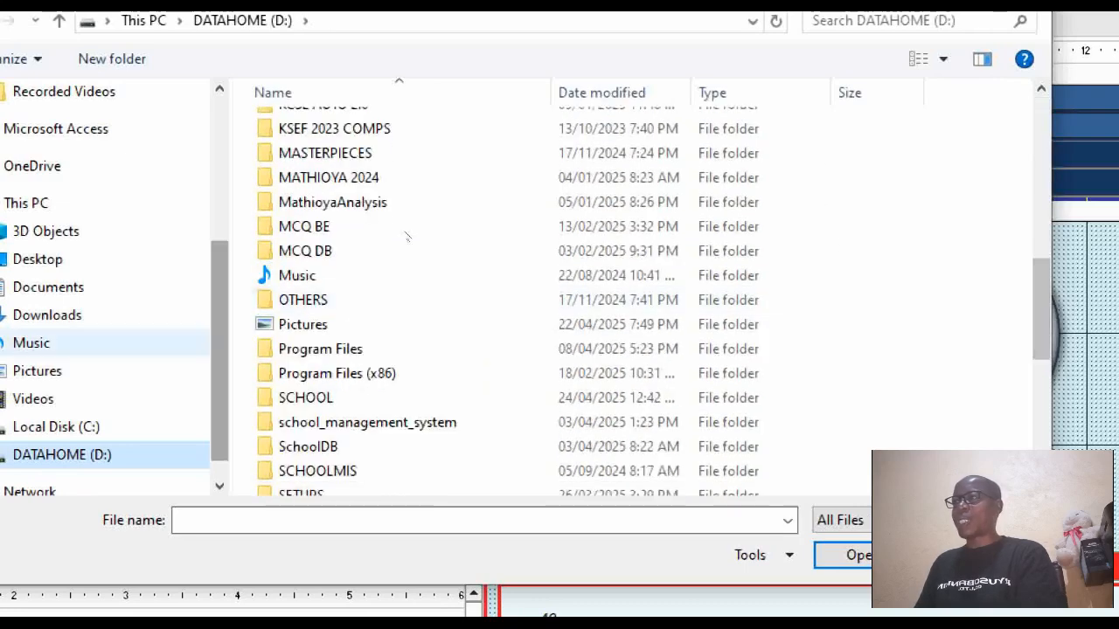
pyautogui.doubleClick(453, 166)
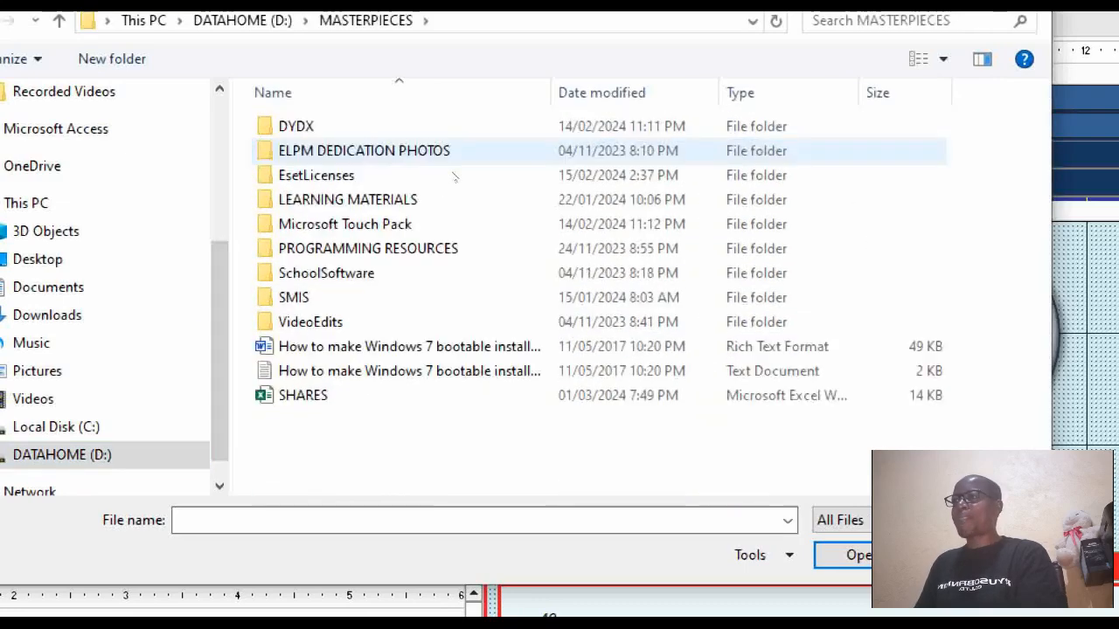
pyautogui.doubleClick(456, 245)
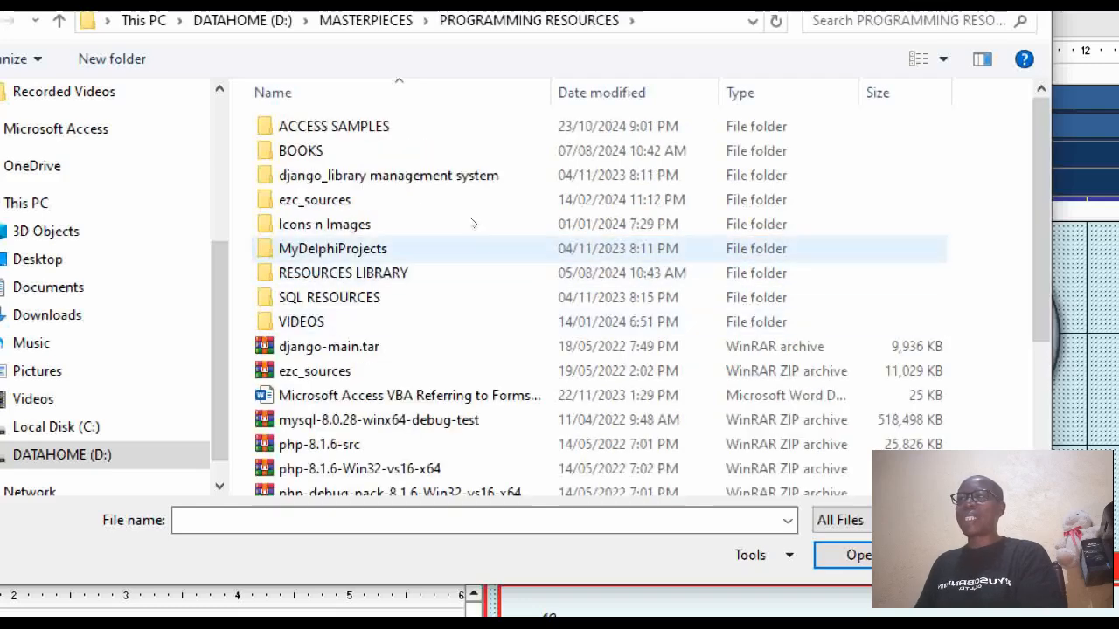
pyautogui.doubleClick(469, 224)
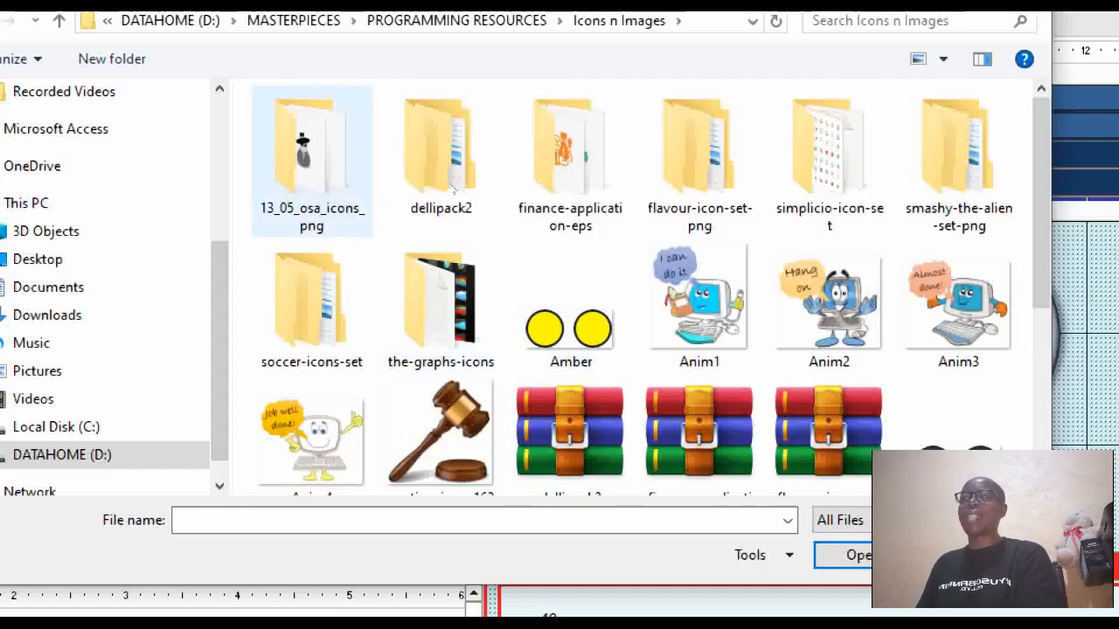
pyautogui.doubleClick(308, 157)
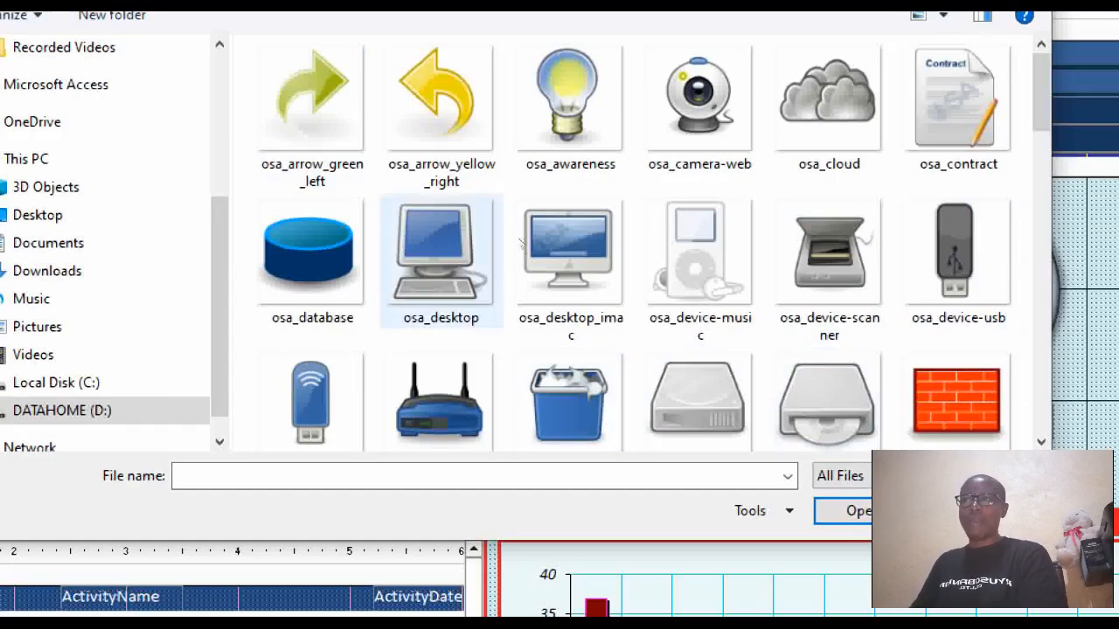
# Choose osa_camera-web as the button picture and load it into the Picture Builder.
pyautogui.click(440, 258)
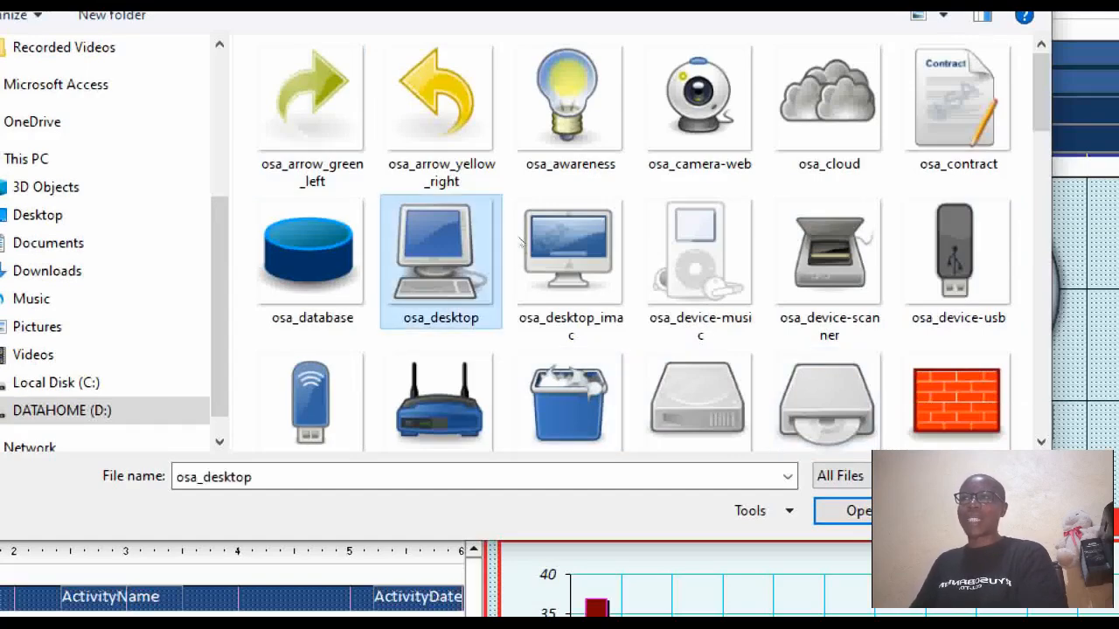
pyautogui.click(653, 171)
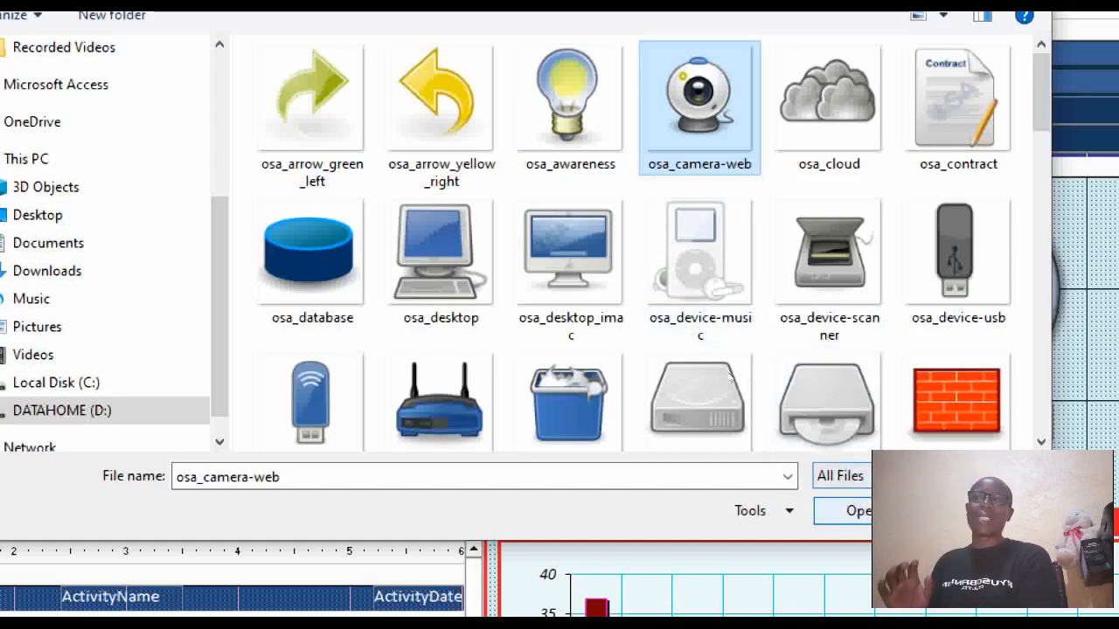
pyautogui.press('Return')
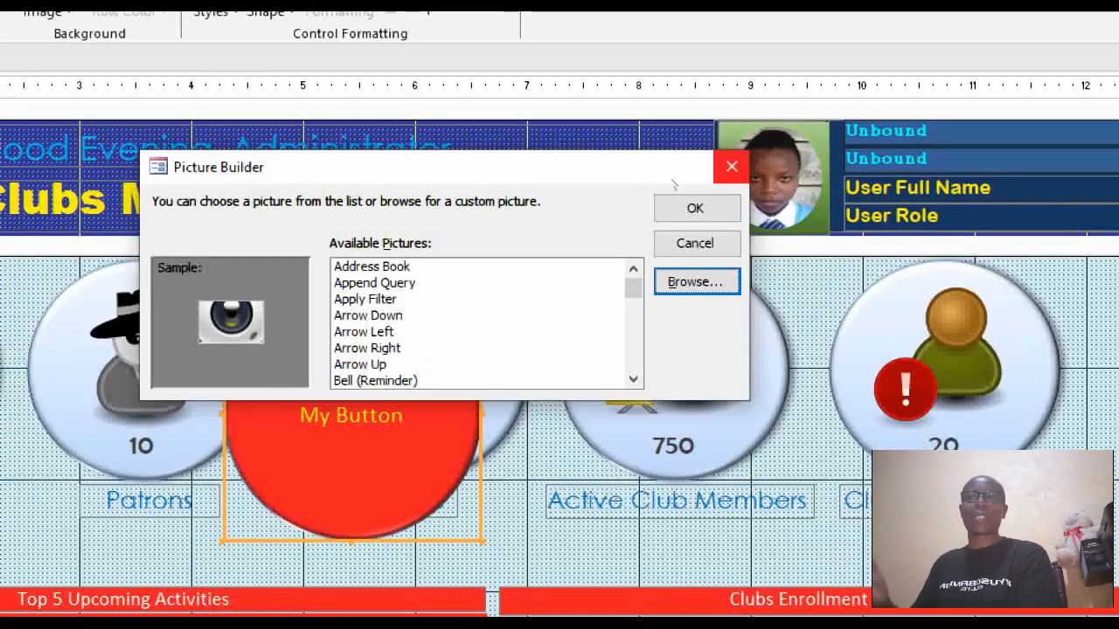
# Apply the osa_camera-web picture to the red button and close the Picture Builder.
pyautogui.click(692, 208)
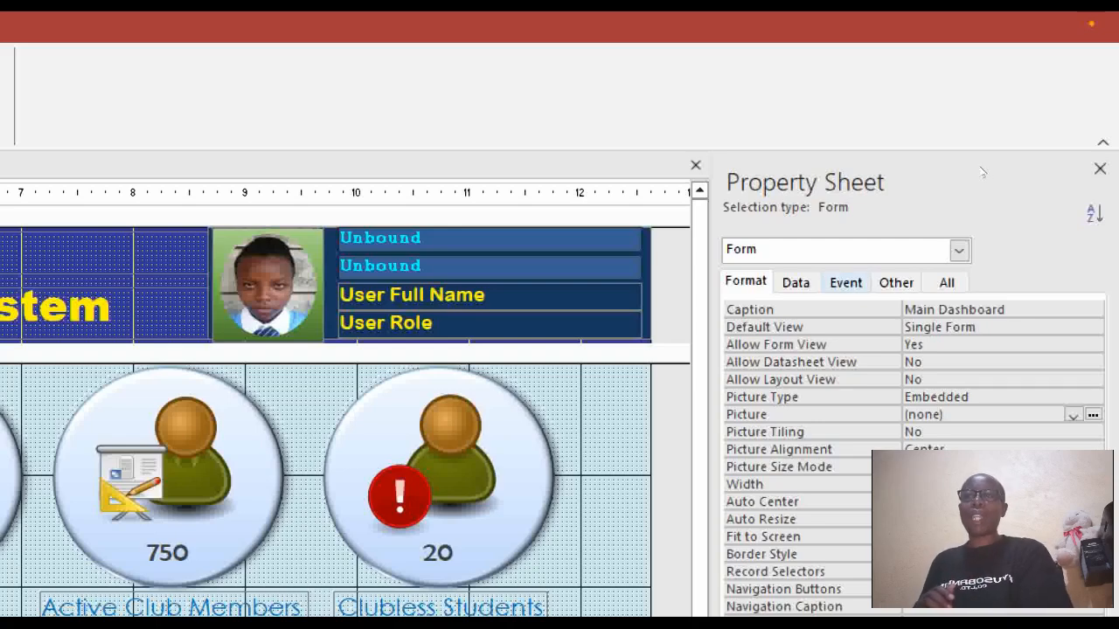
# List the DashBoardAdmin form's event properties, with On Load set to [Event Procedure].
pyautogui.click(845, 282)
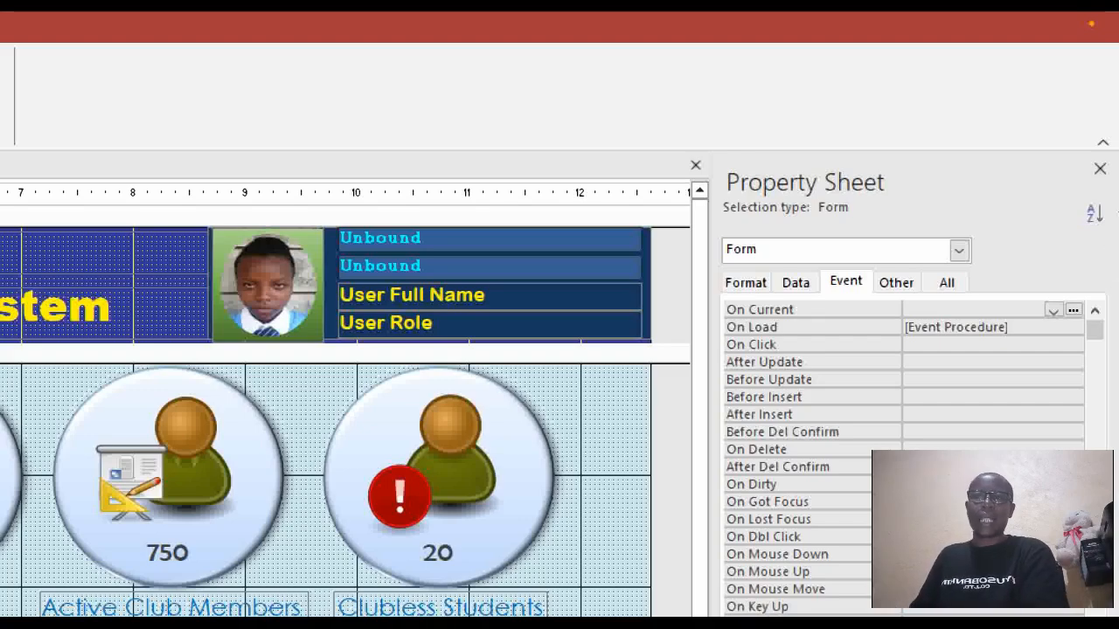
# Set On Click to [Event Procedure], clear it again, then open the On Load code in VBA.
pyautogui.press('Down')
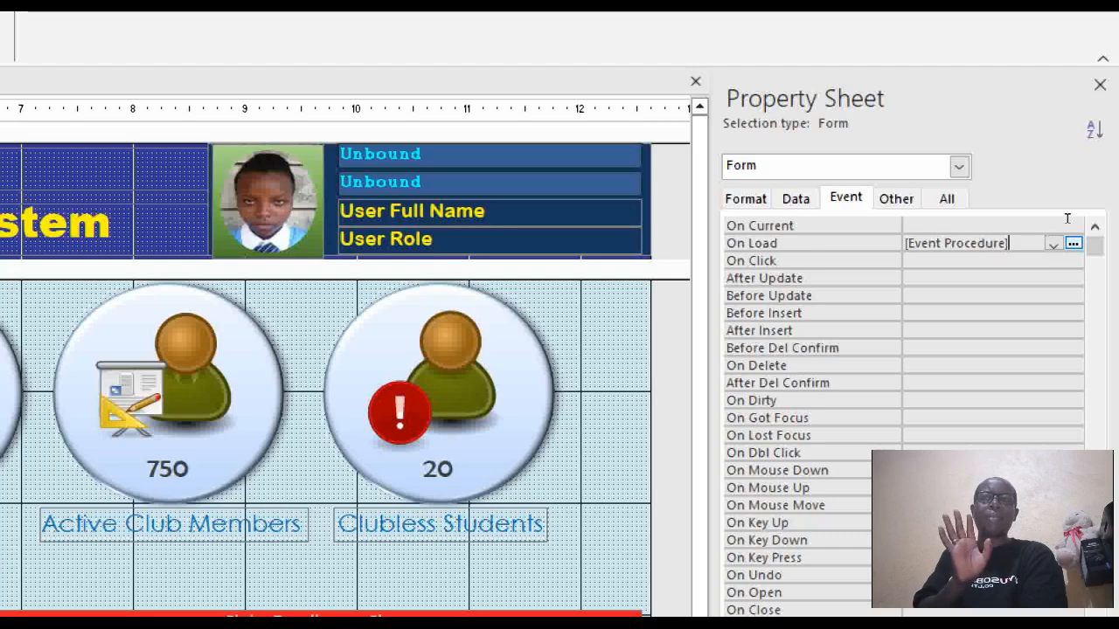
pyautogui.press('Down')
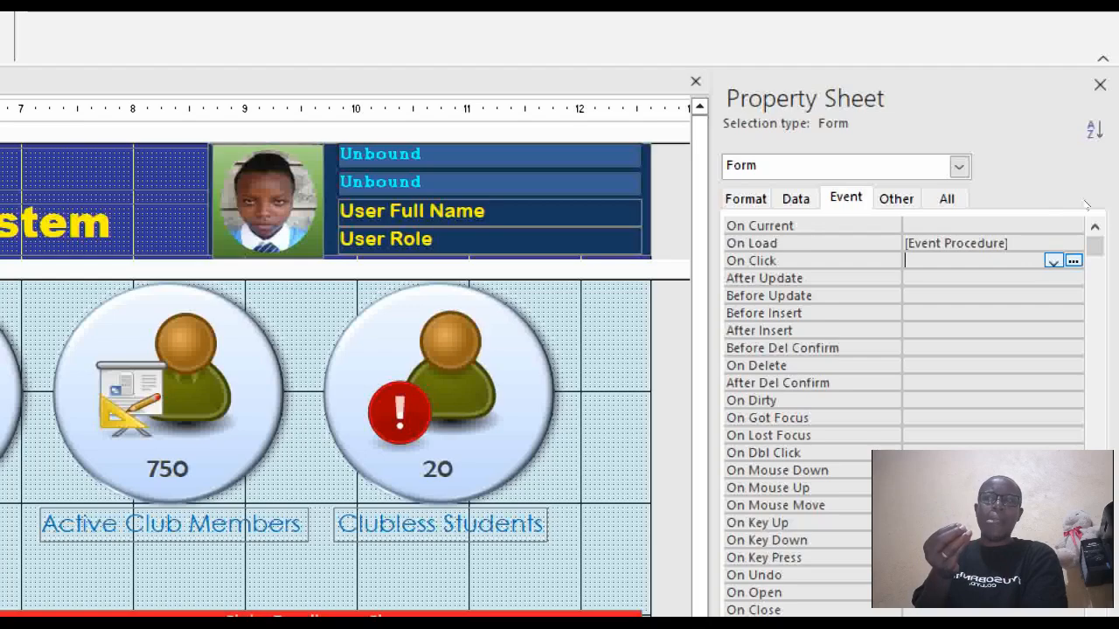
pyautogui.hotkey('alt', 'Down')
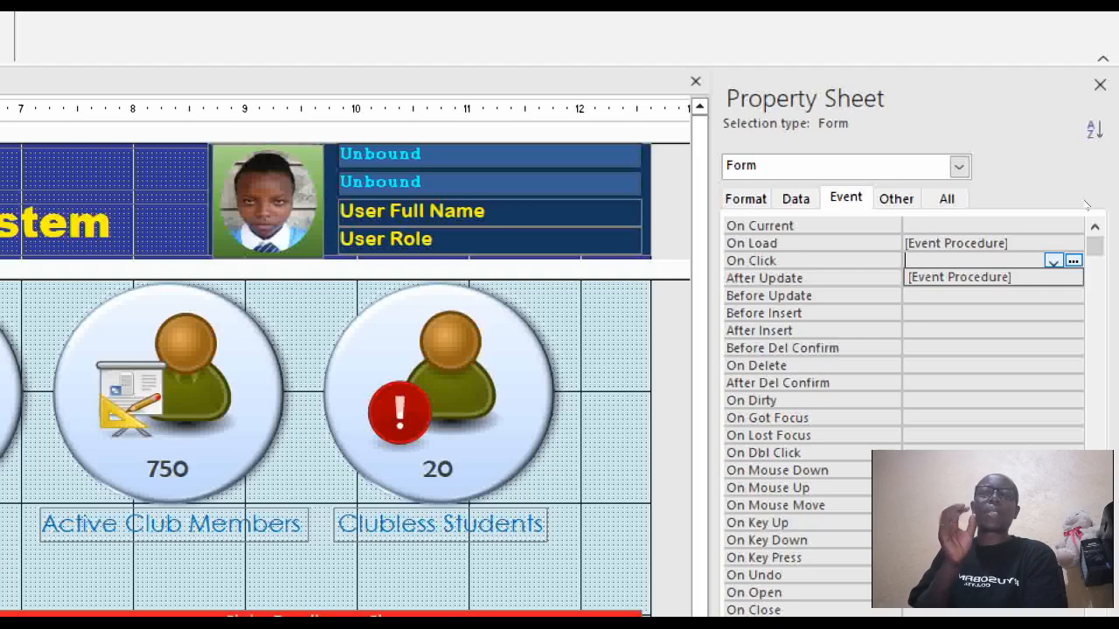
pyautogui.press('Down')
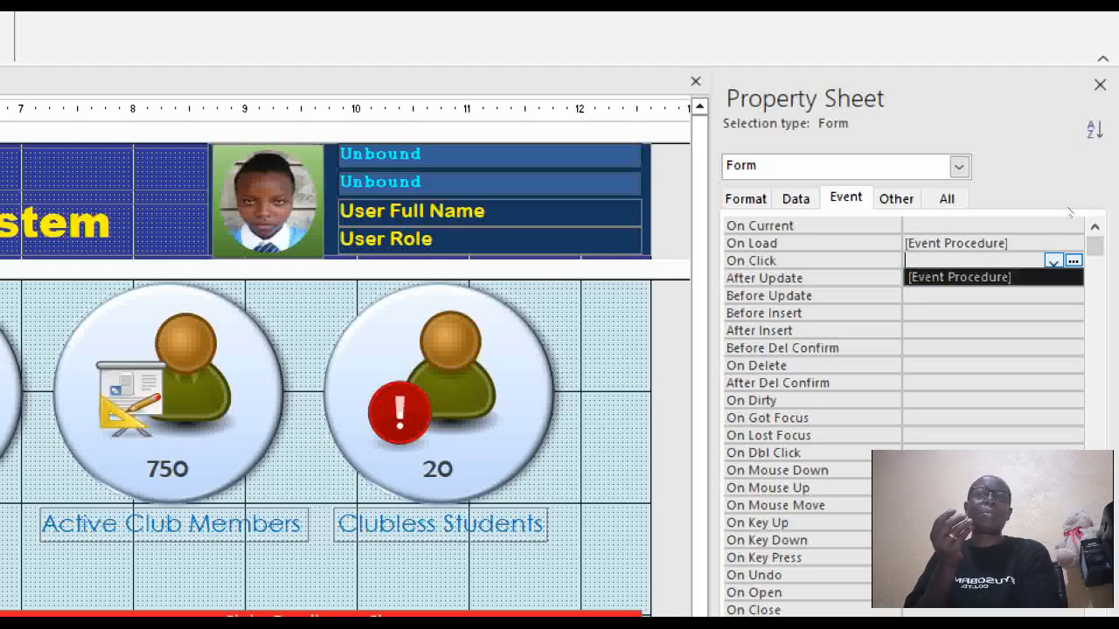
pyautogui.press('Return')
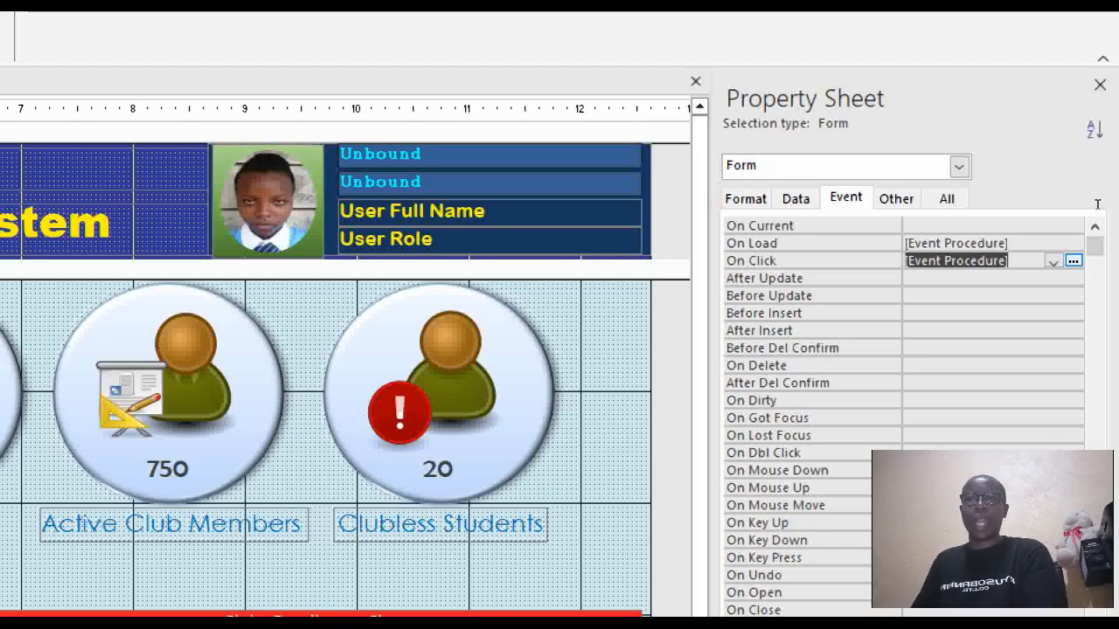
pyautogui.press('Delete')
pyautogui.press('Up')
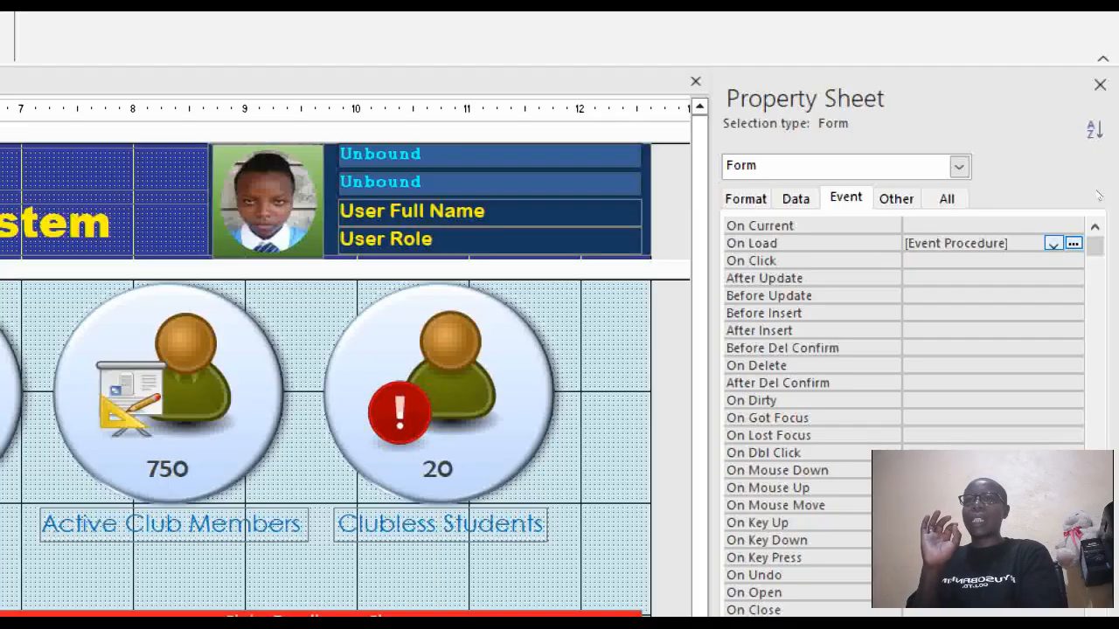
pyautogui.hotkey('alt', 'F11')
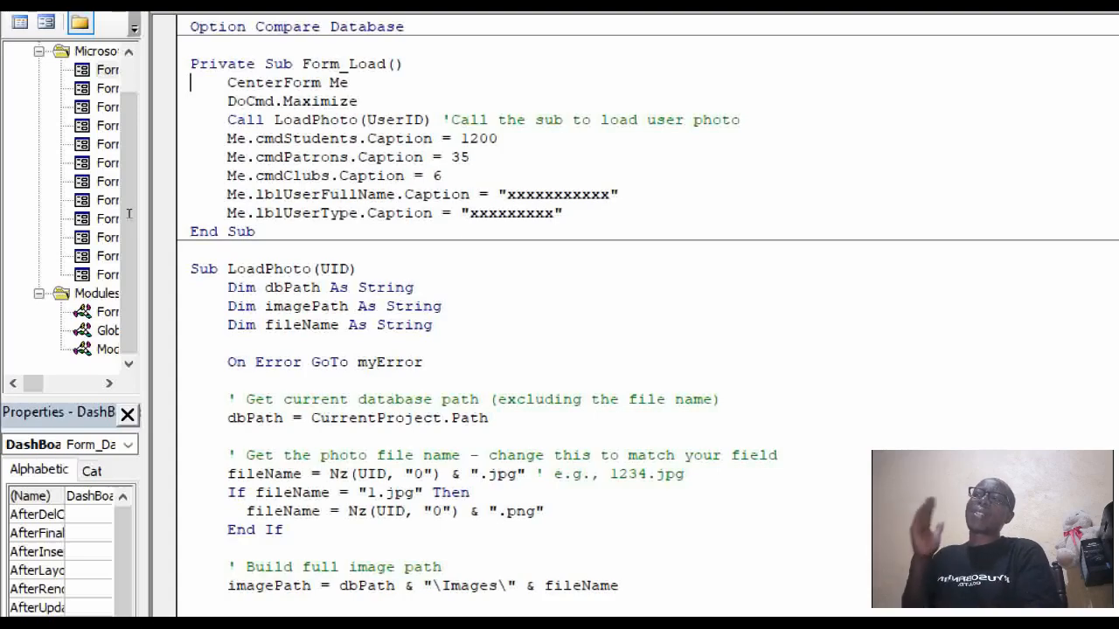
# Delete the CenterForm Me line so Form_Load starts with DoCmd.Maximize.
pyautogui.hotkey('shift', 'End')
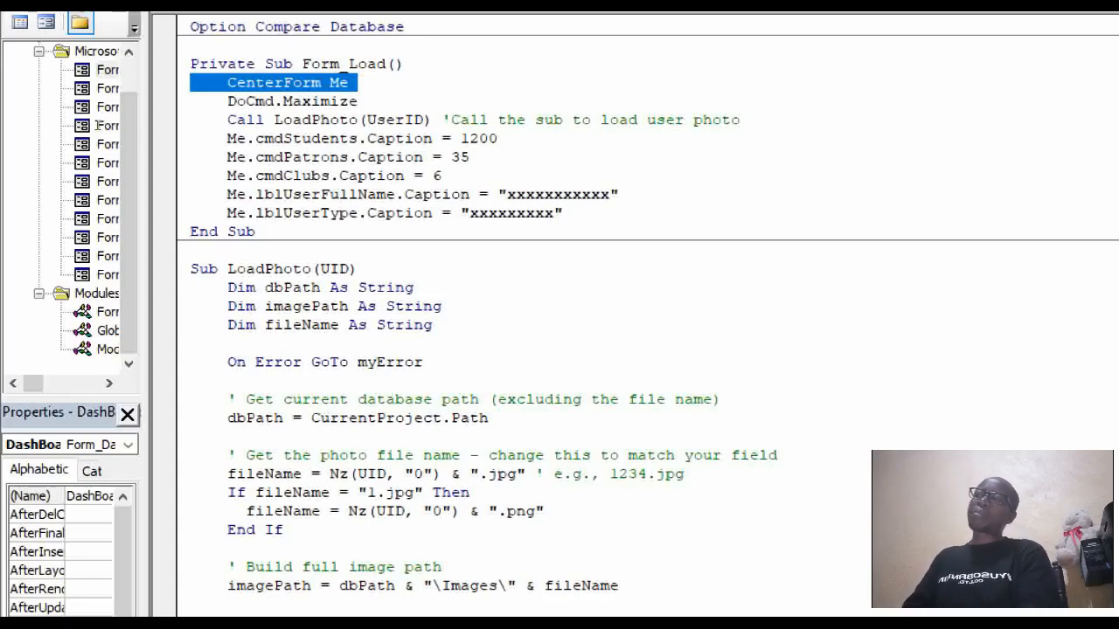
pyautogui.click(184, 101)
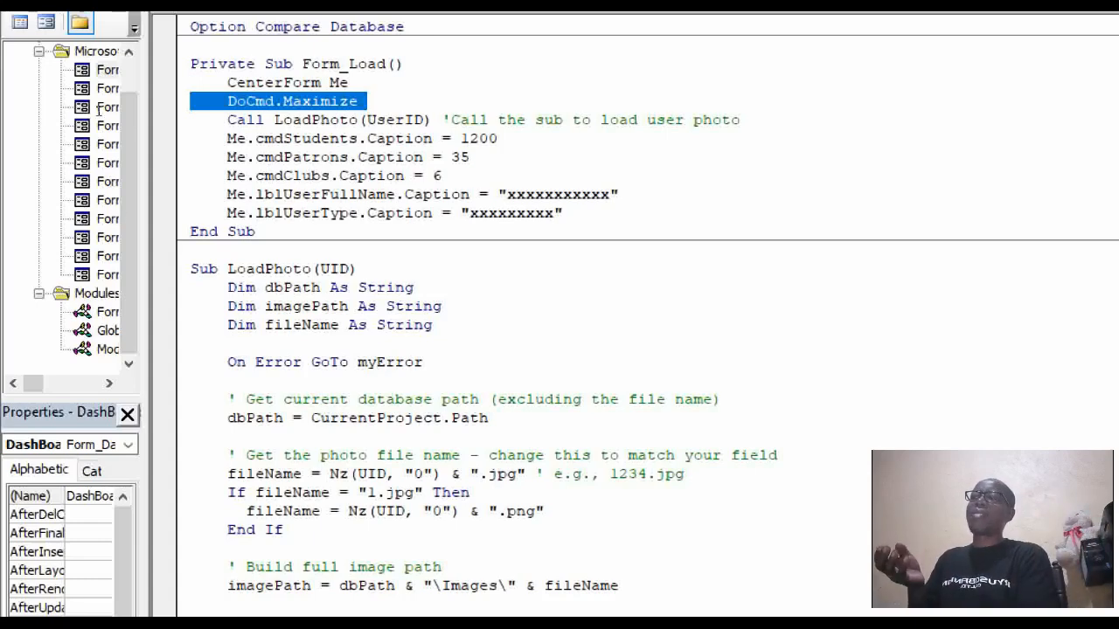
pyautogui.hotkey('shift', 'Up')
pyautogui.hotkey('shift', 'Up')
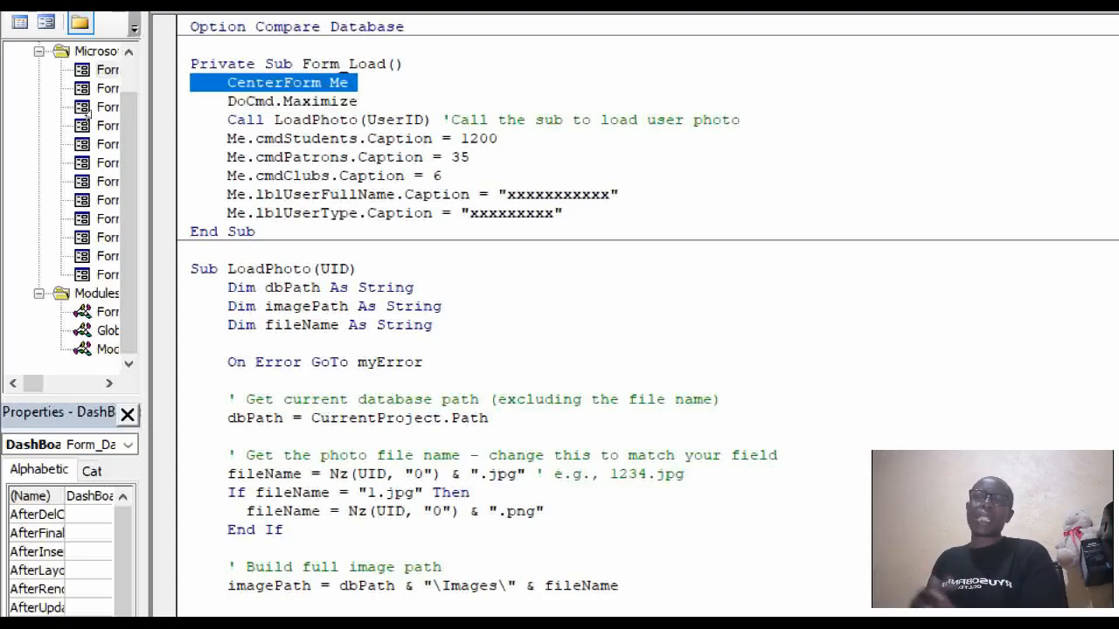
pyautogui.press('Delete')
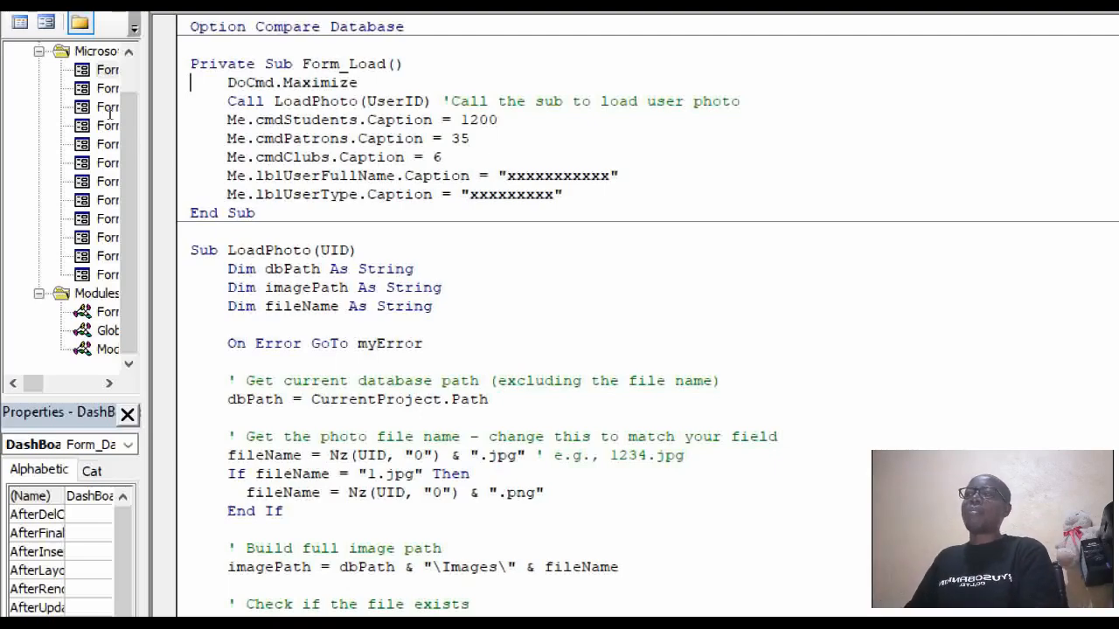
# Review the Call LoadPhoto line and the Students and Patrons caption lines in Form_Load.
pyautogui.click(247, 82)
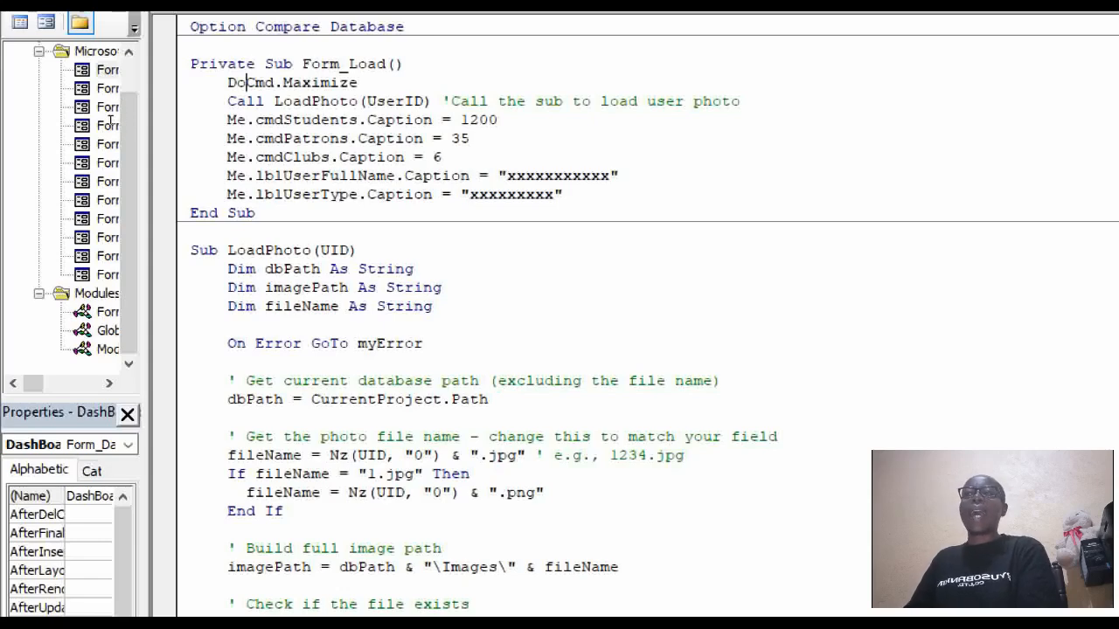
pyautogui.click(218, 102)
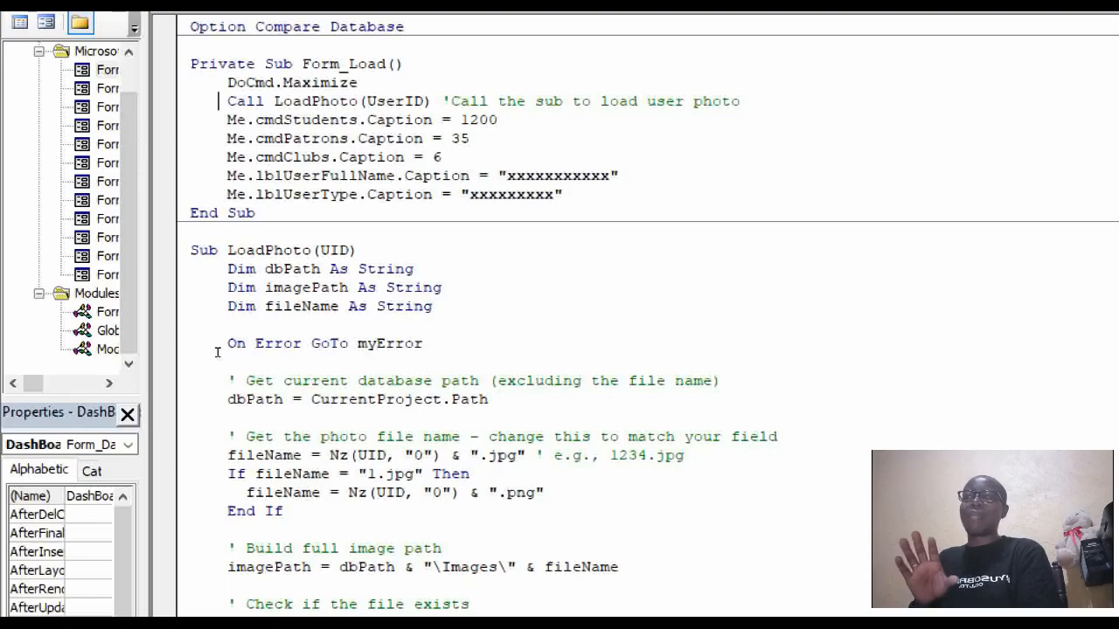
pyautogui.scroll(-3, 218, 349)
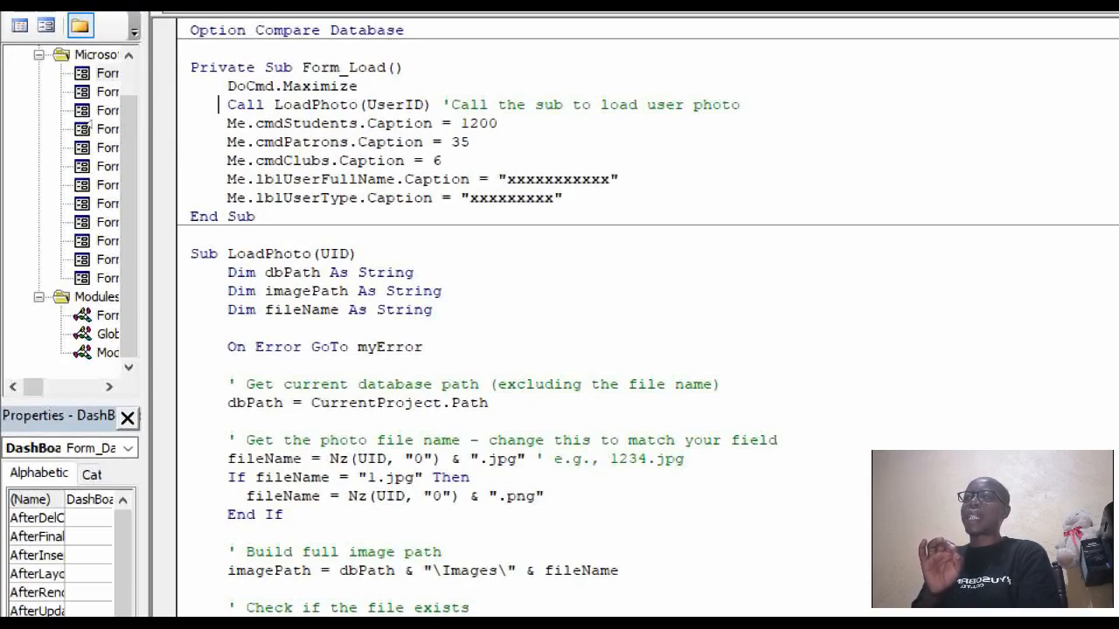
pyautogui.hotkey('shift', 'Down')
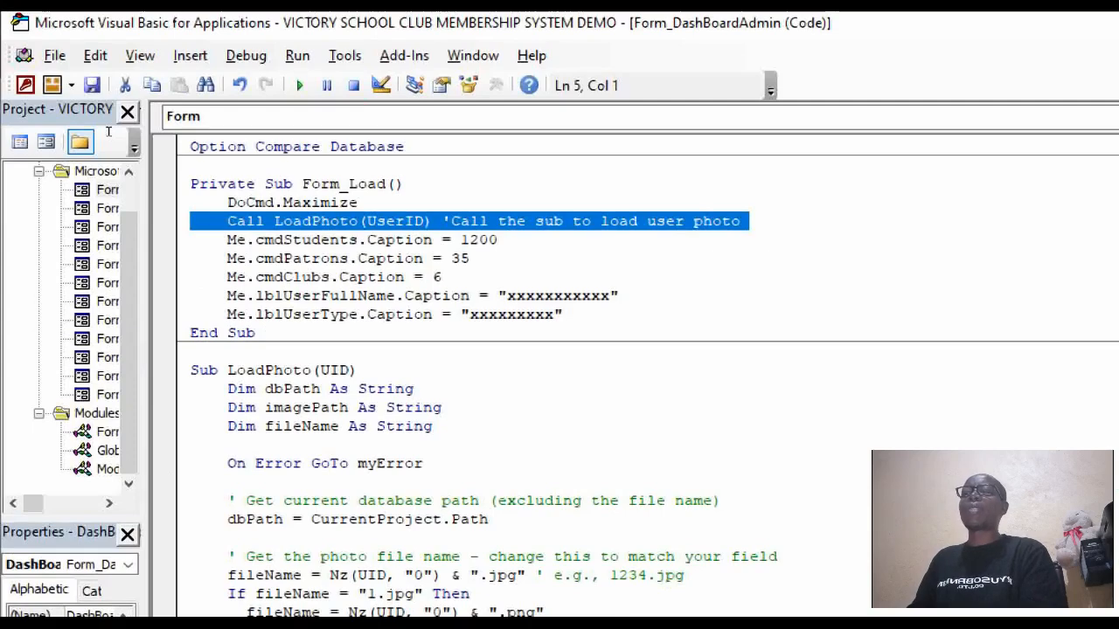
pyautogui.moveTo(217, 240); pyautogui.dragTo(502, 245)
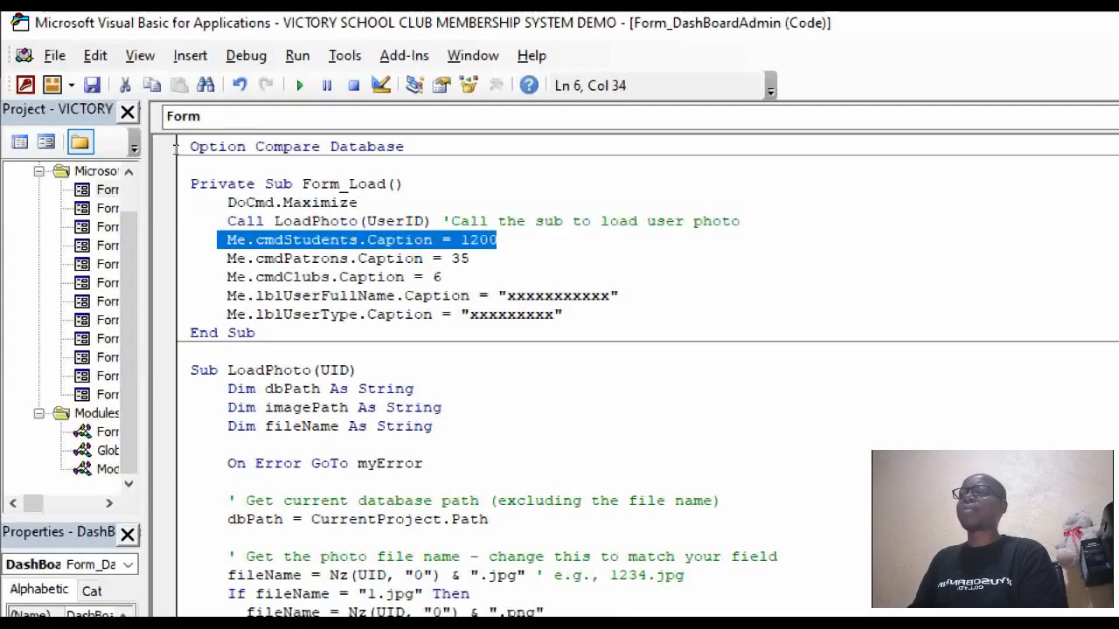
pyautogui.moveTo(218, 259); pyautogui.dragTo(471, 259)
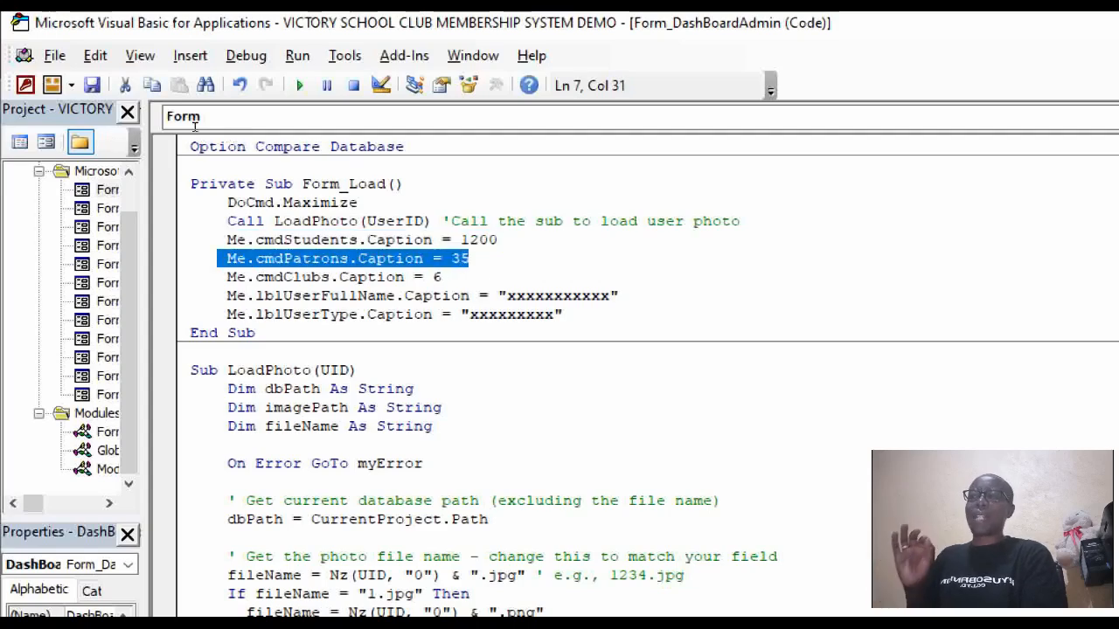
pyautogui.click(322, 242)
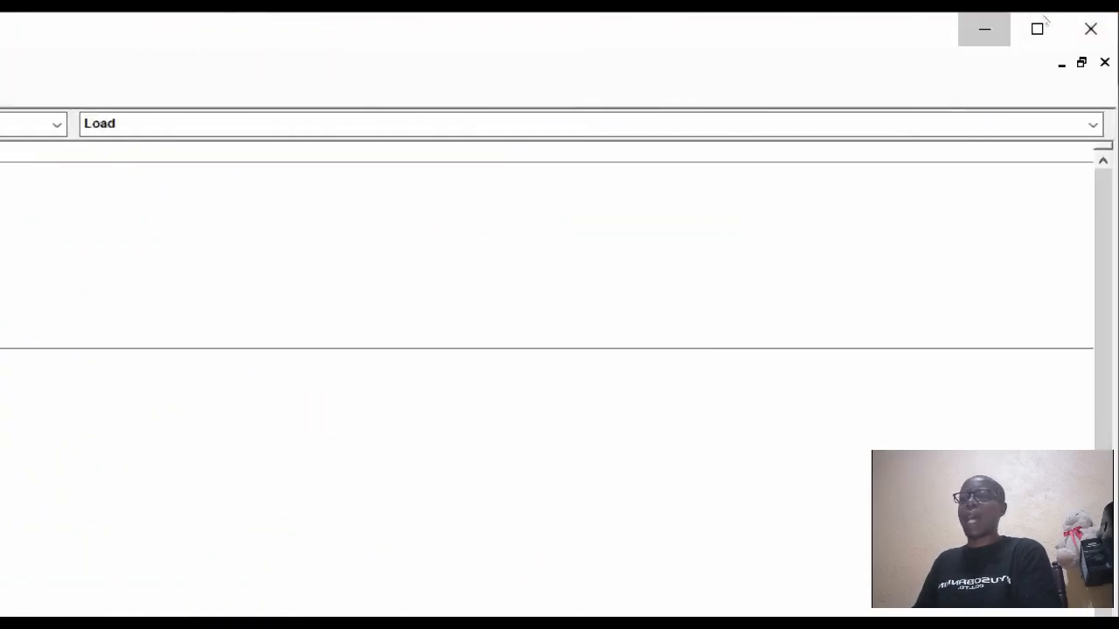
# Minimize the VBA editor and undo the last change to restore the red button.
pyautogui.click(984, 29)
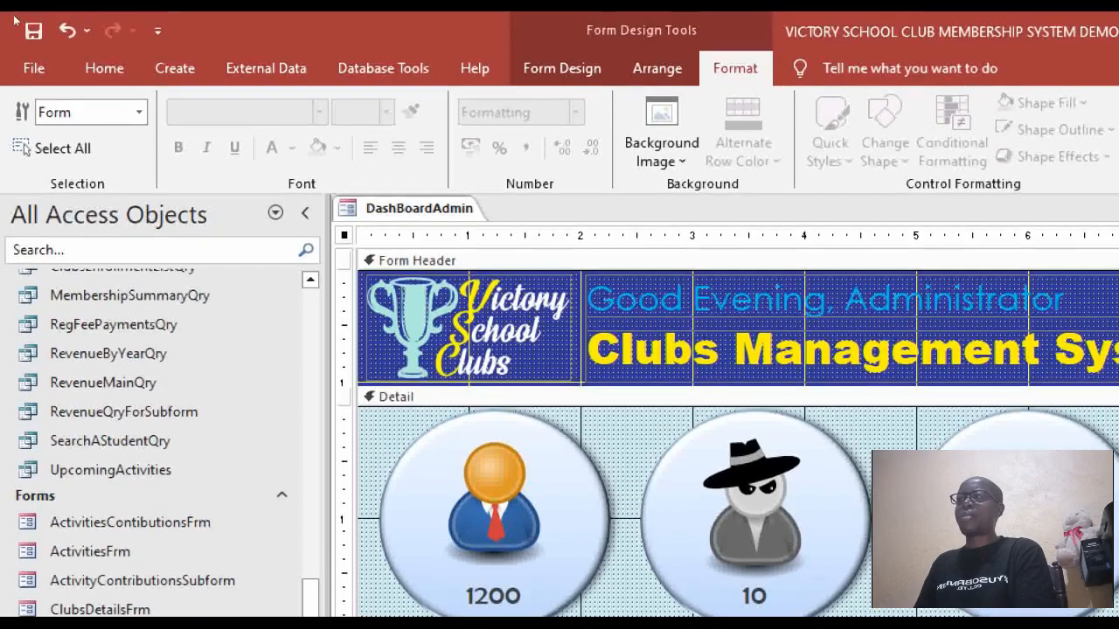
pyautogui.click(67, 31)
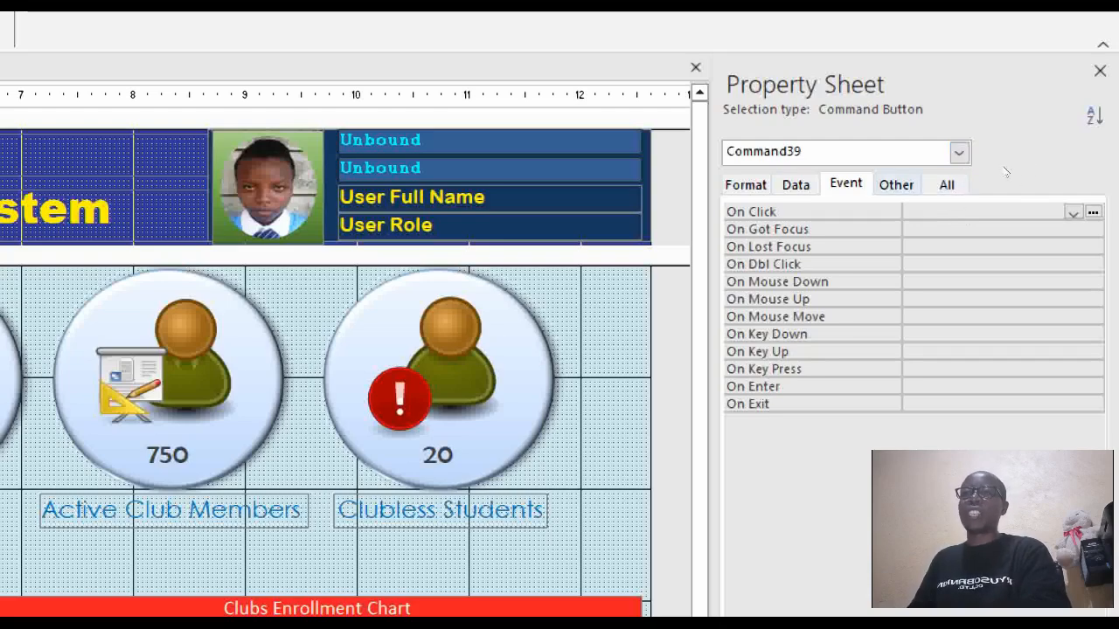
# Rename the button from Command39 to cmdMyOwn on the Other tab.
pyautogui.click(896, 184)
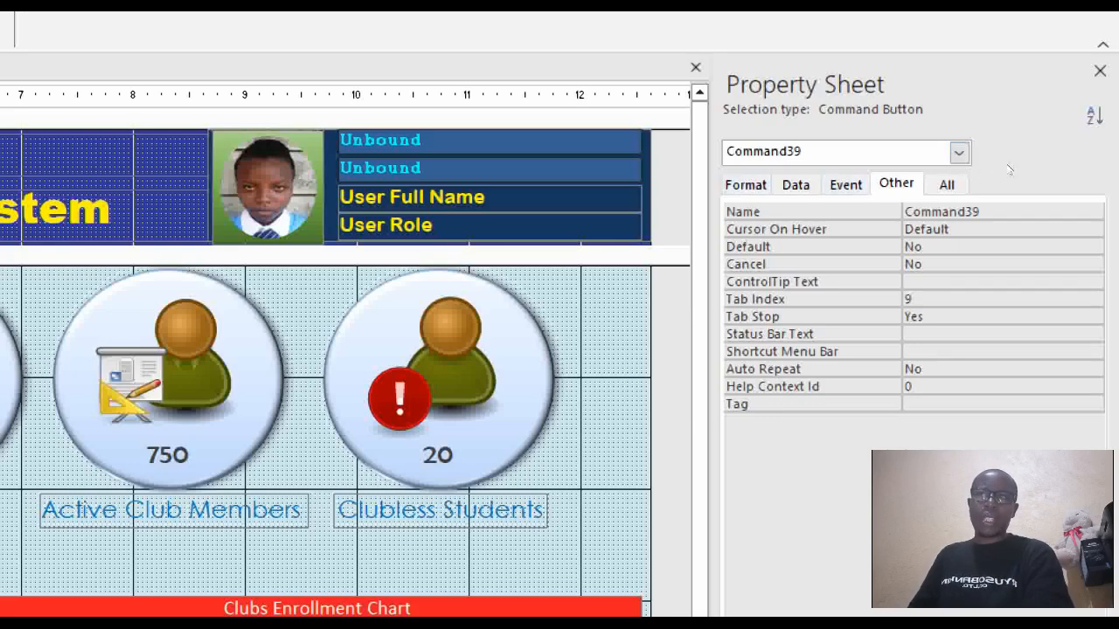
pyautogui.click(1010, 170)
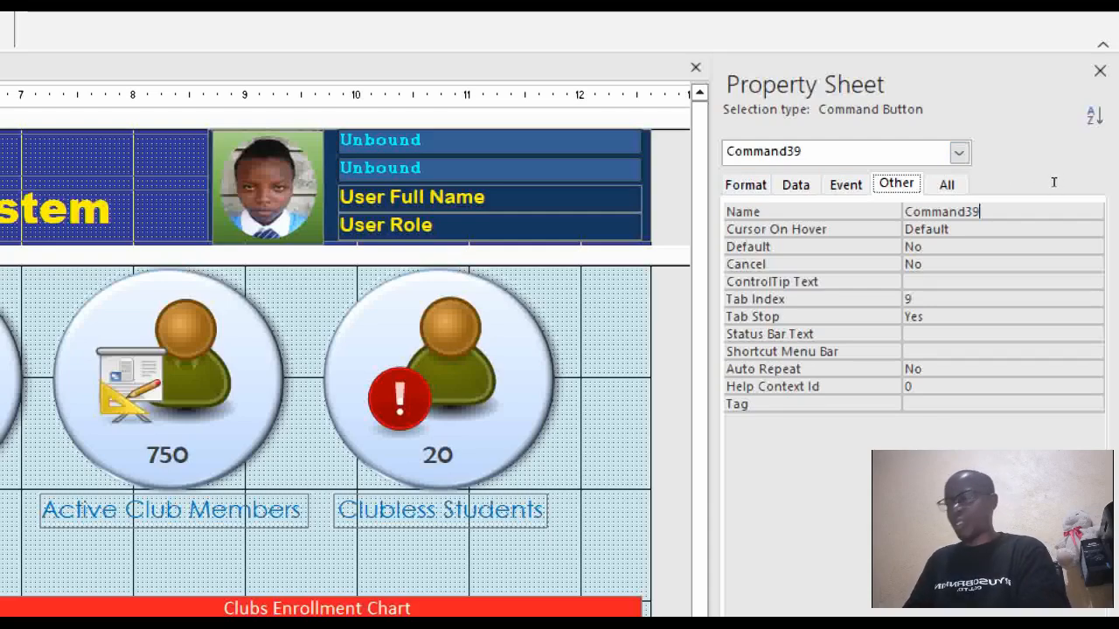
pyautogui.press('Tab')
pyautogui.write('cmd')
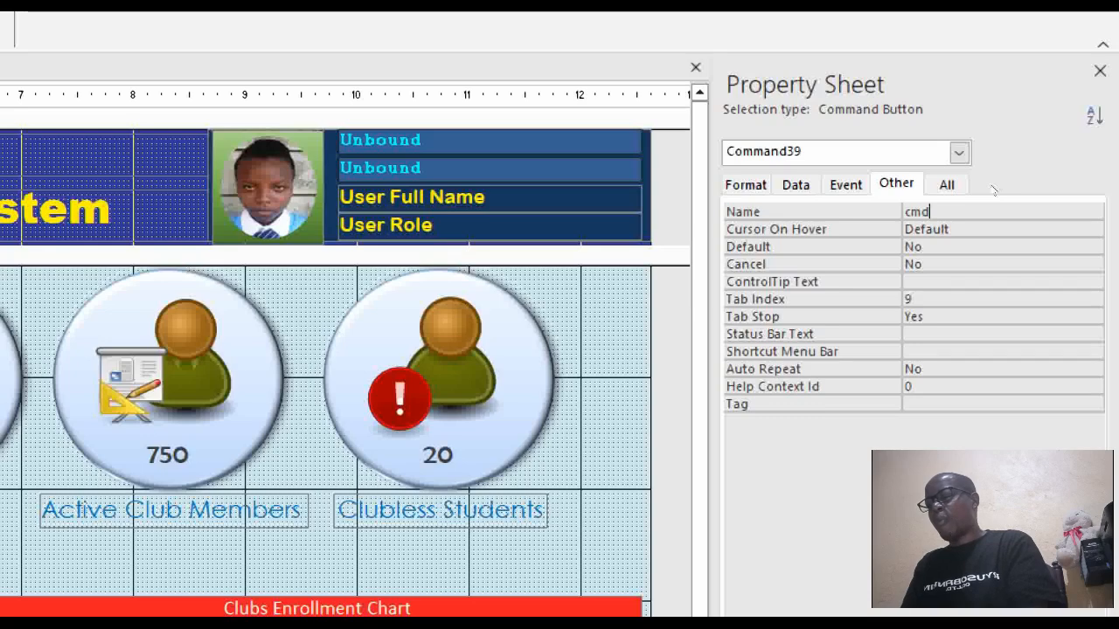
pyautogui.write('My')
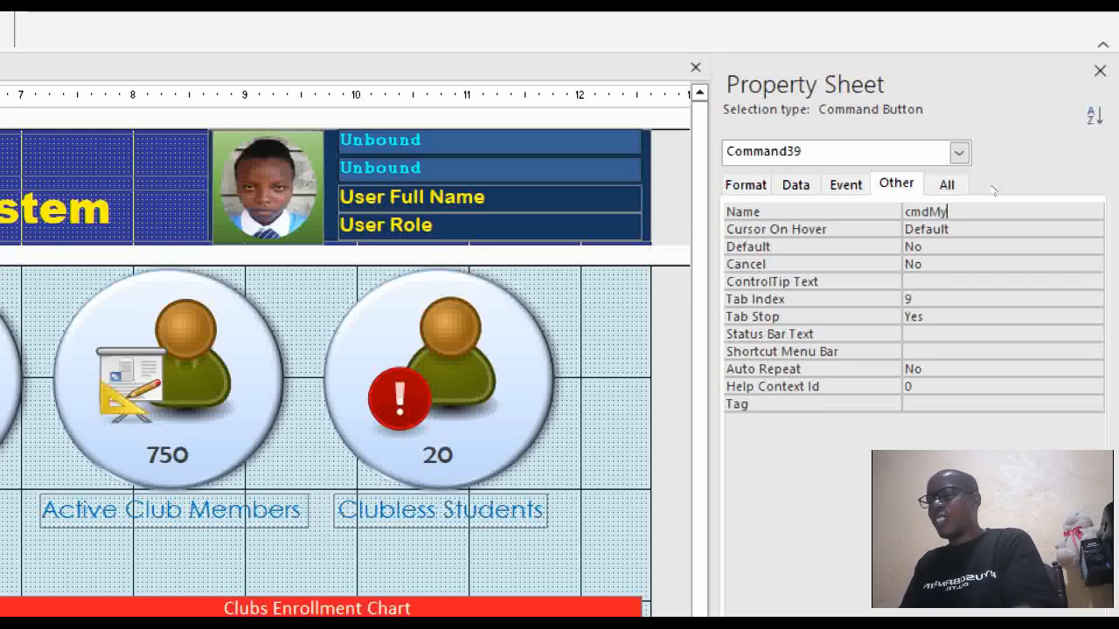
pyautogui.write('Own')
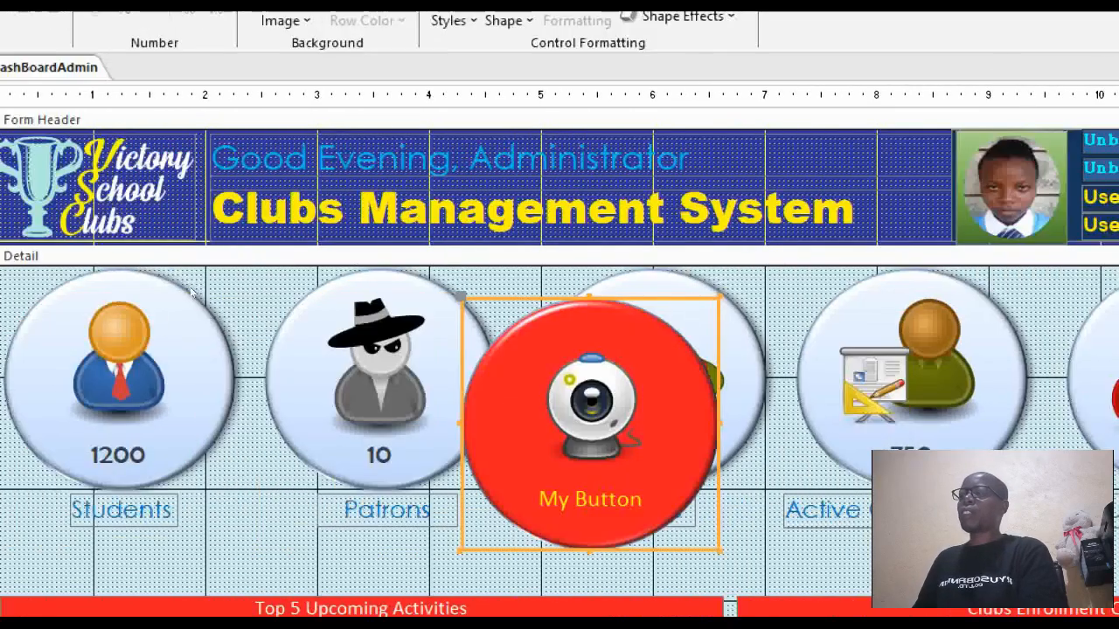
# Check the Students button is named cmdStudents, then show the form's Event properties.
pyautogui.click(198, 281)
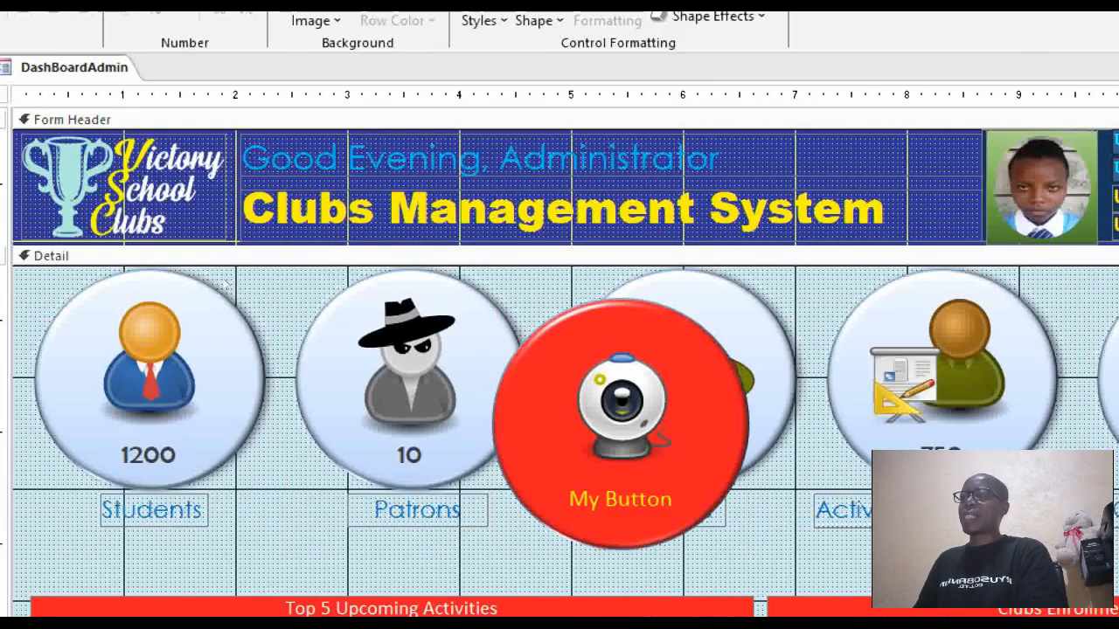
pyautogui.click(271, 254)
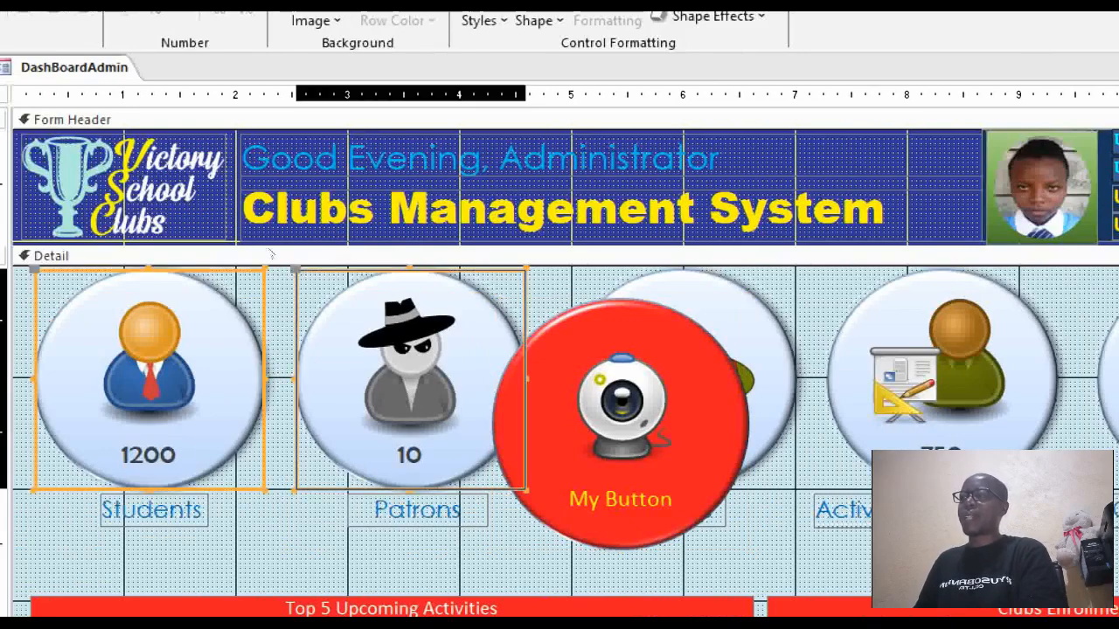
pyautogui.hotkey('shift', 'Tab')
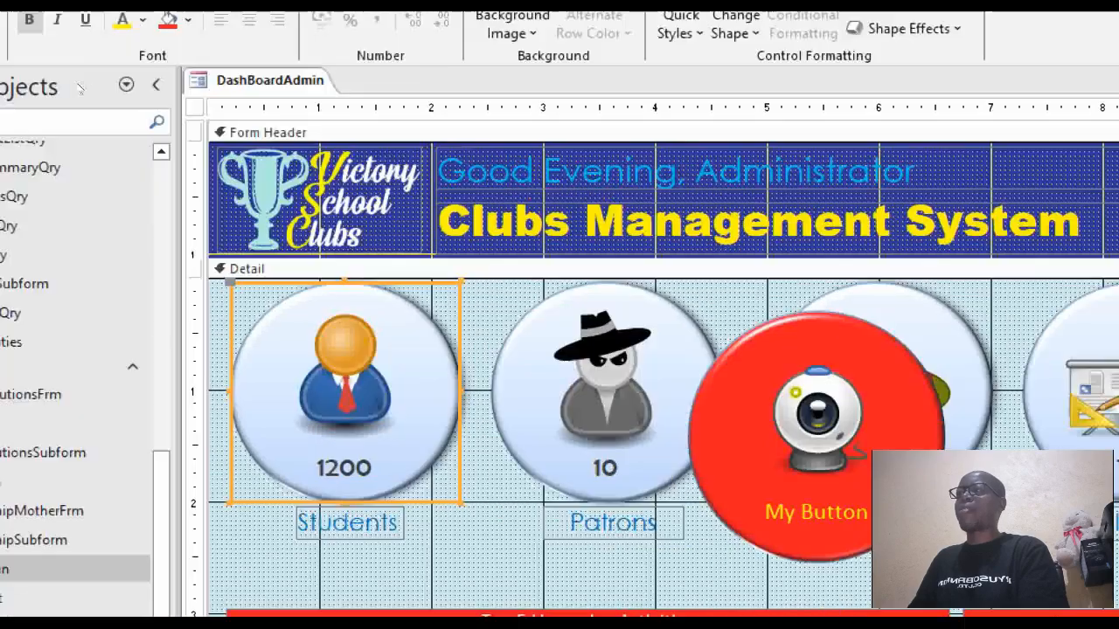
pyautogui.click(195, 107)
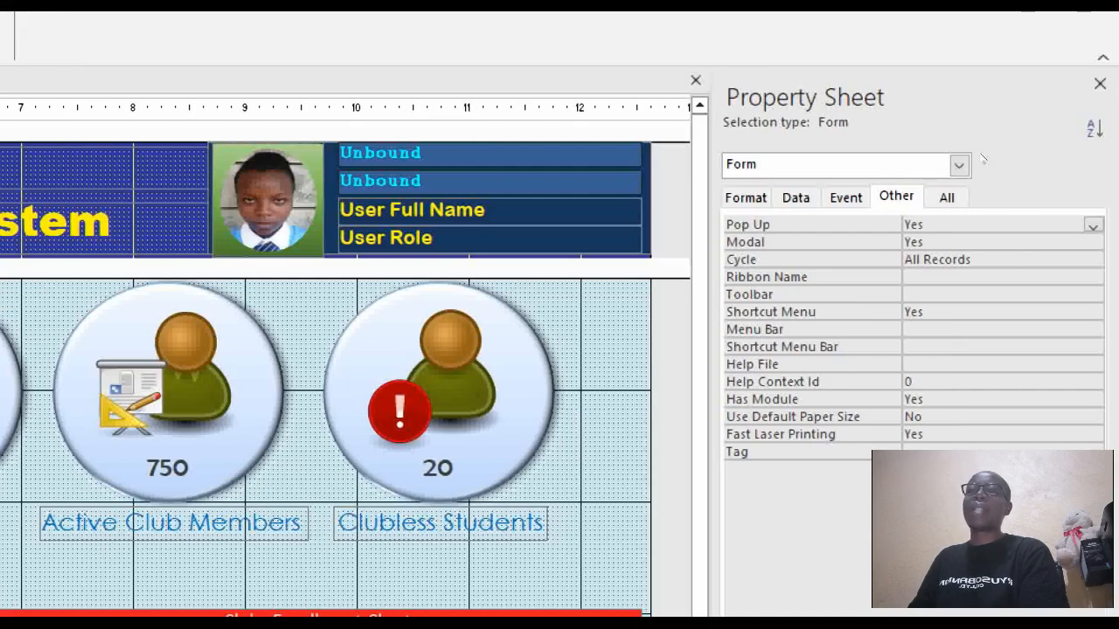
pyautogui.click(845, 198)
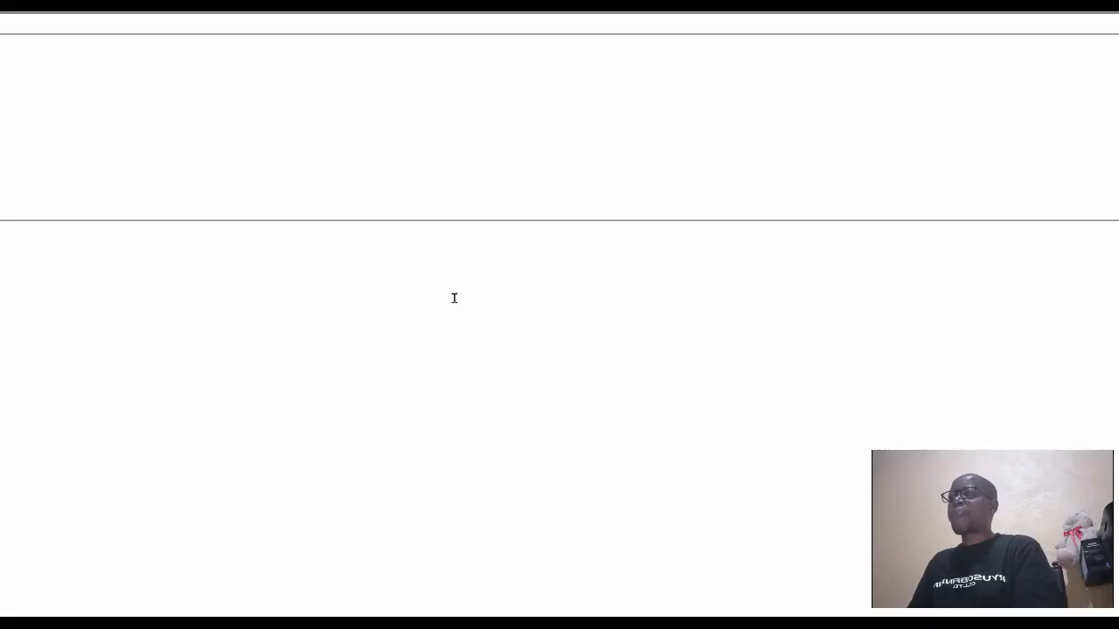
pyautogui.click(283, 119)
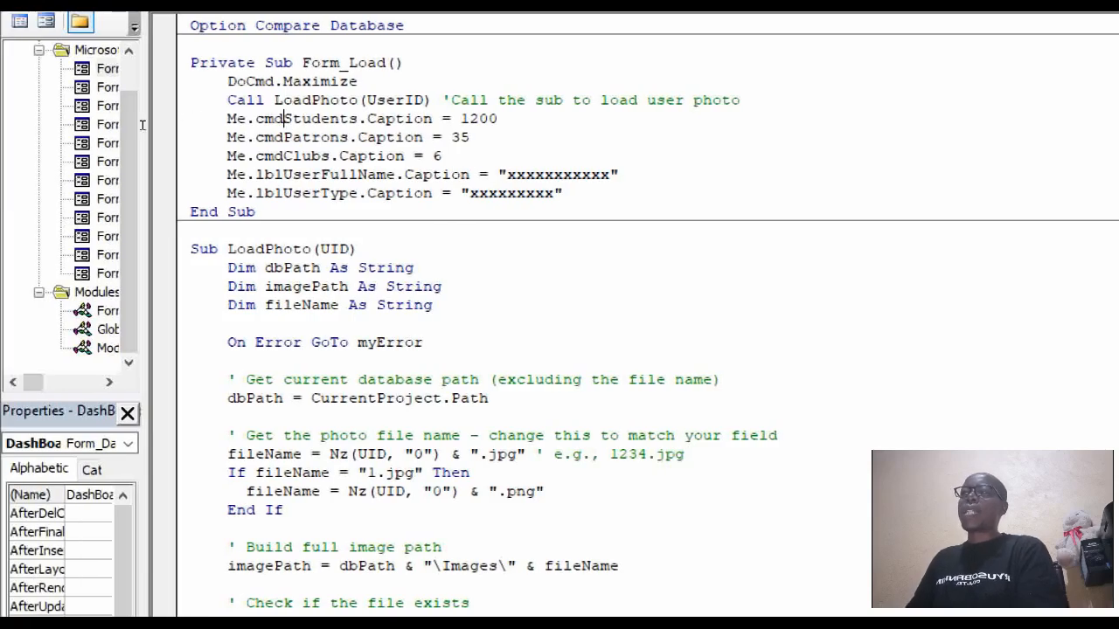
pyautogui.click(166, 119)
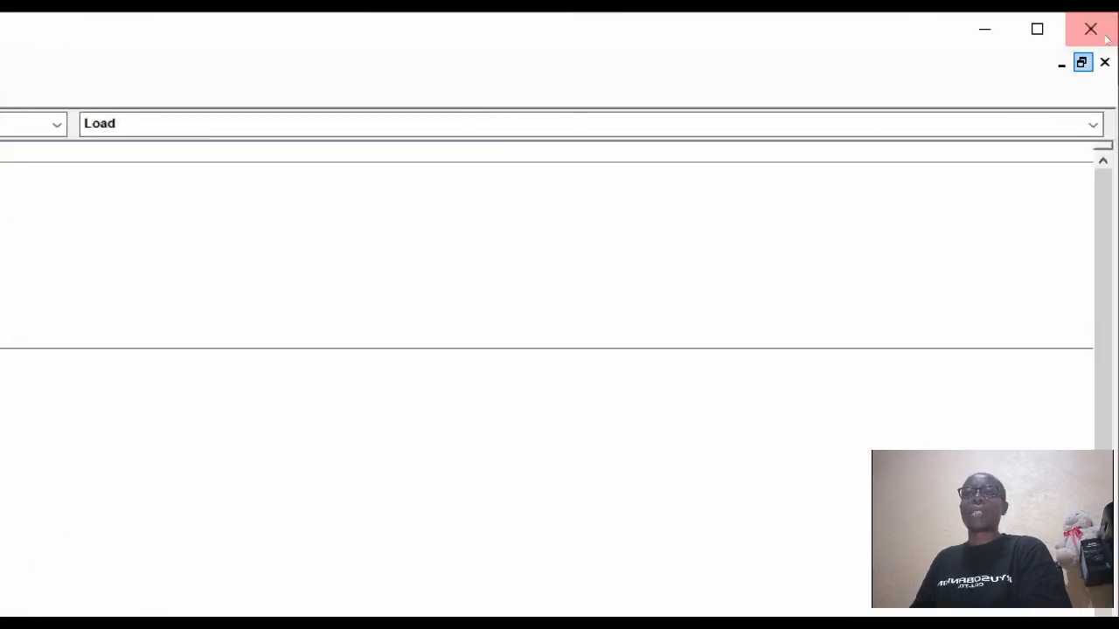
# Open StudentsTbl and select the StudentID column to see its 1353 student records.
pyautogui.click(987, 29)
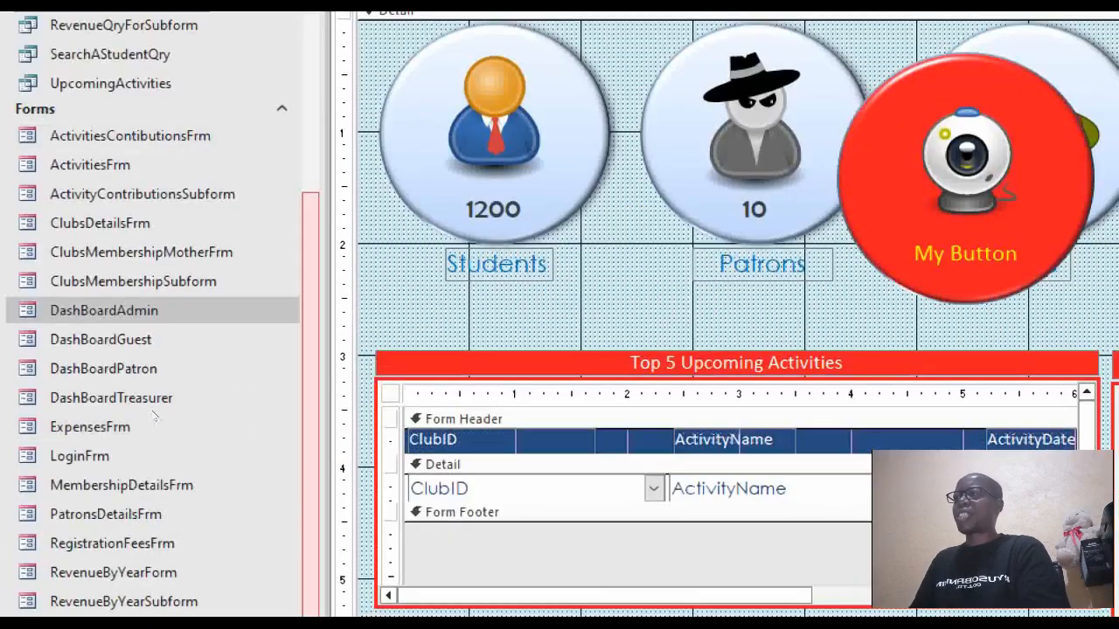
pyautogui.scroll(10, 153, 418)
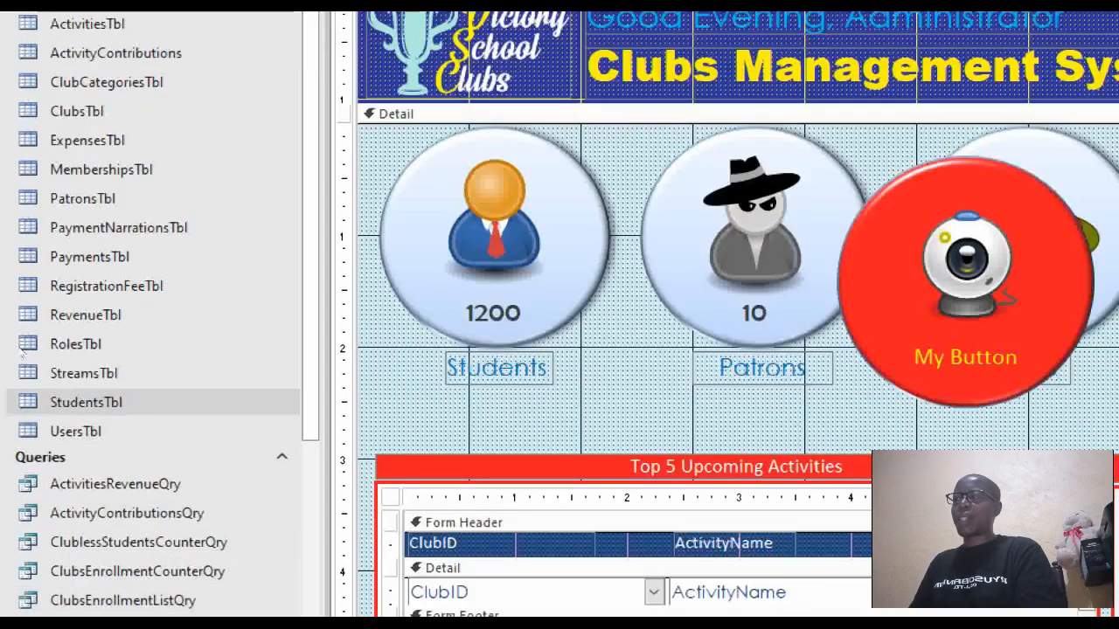
pyautogui.click(85, 402)
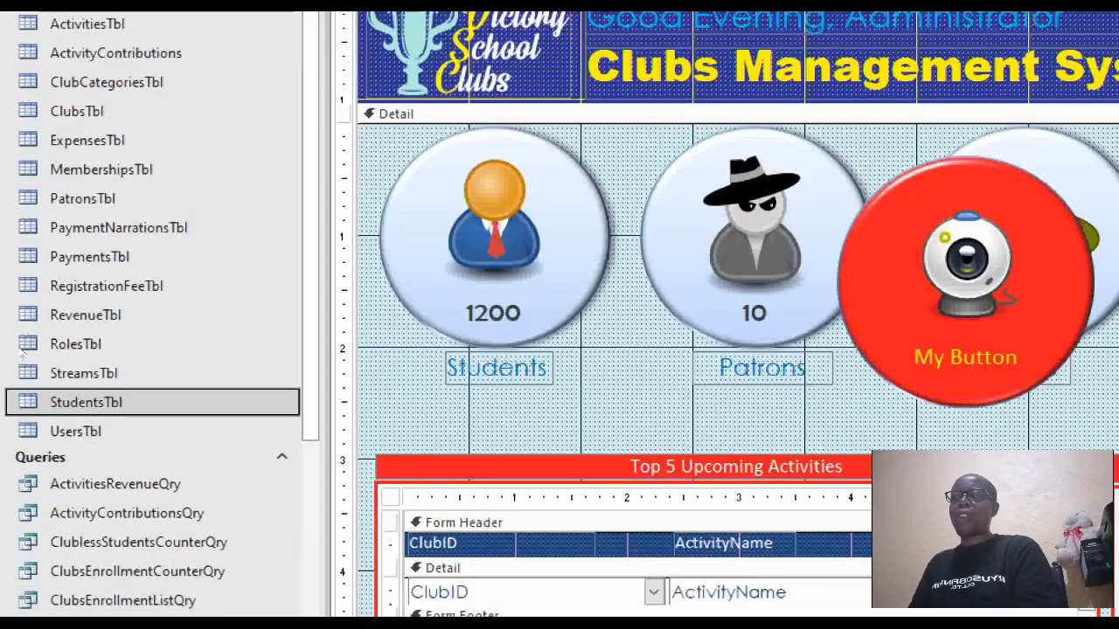
pyautogui.doubleClick(85, 402)
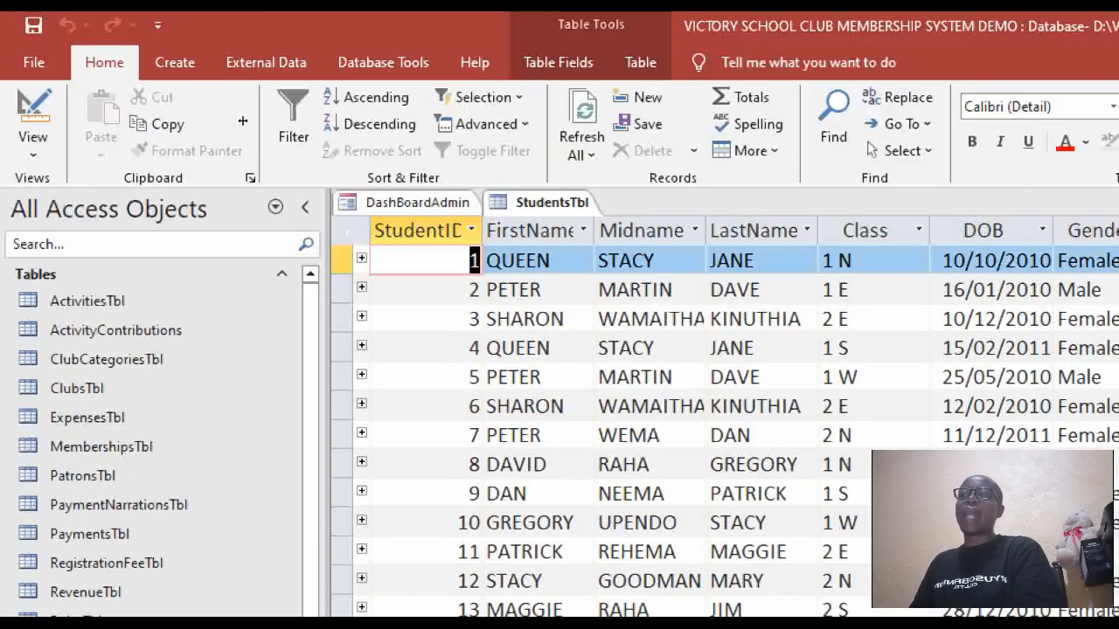
pyautogui.click(437, 231)
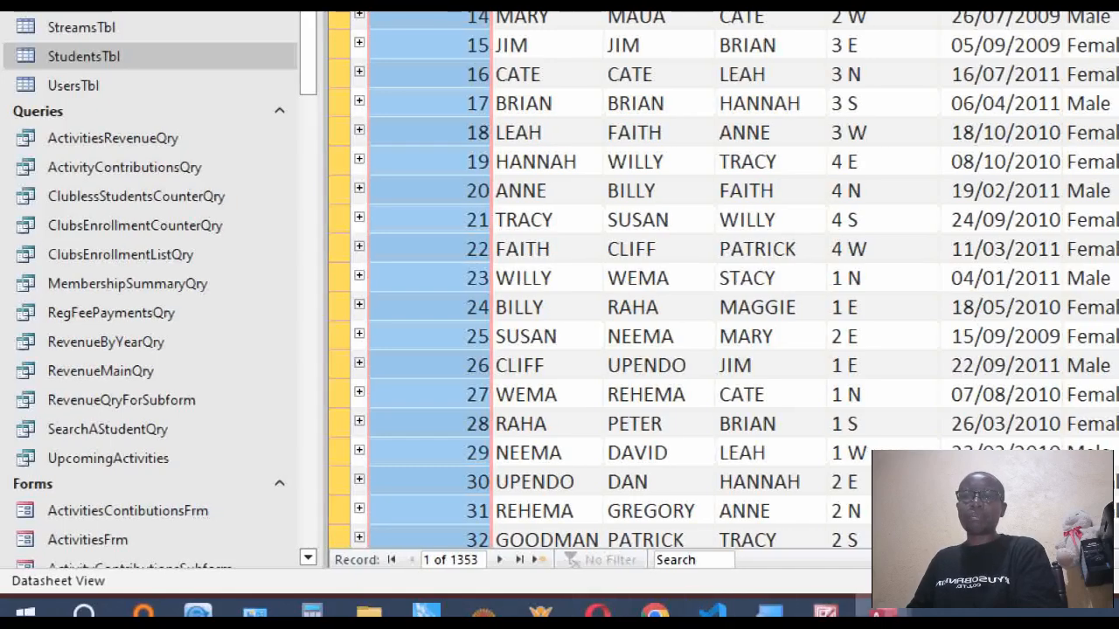
# In Form_Load, replace the Students caption's 1200 with dcount("[StudentID]","StudentsTbl").
pyautogui.moveTo(883, 612)
pyautogui.click(984, 516)
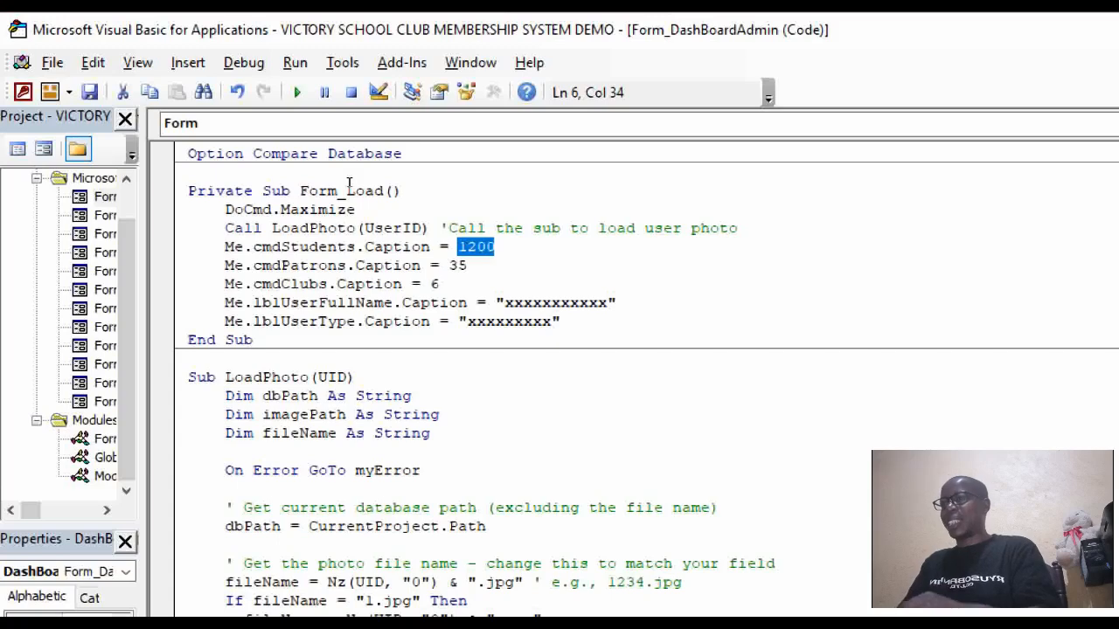
pyautogui.write('d')
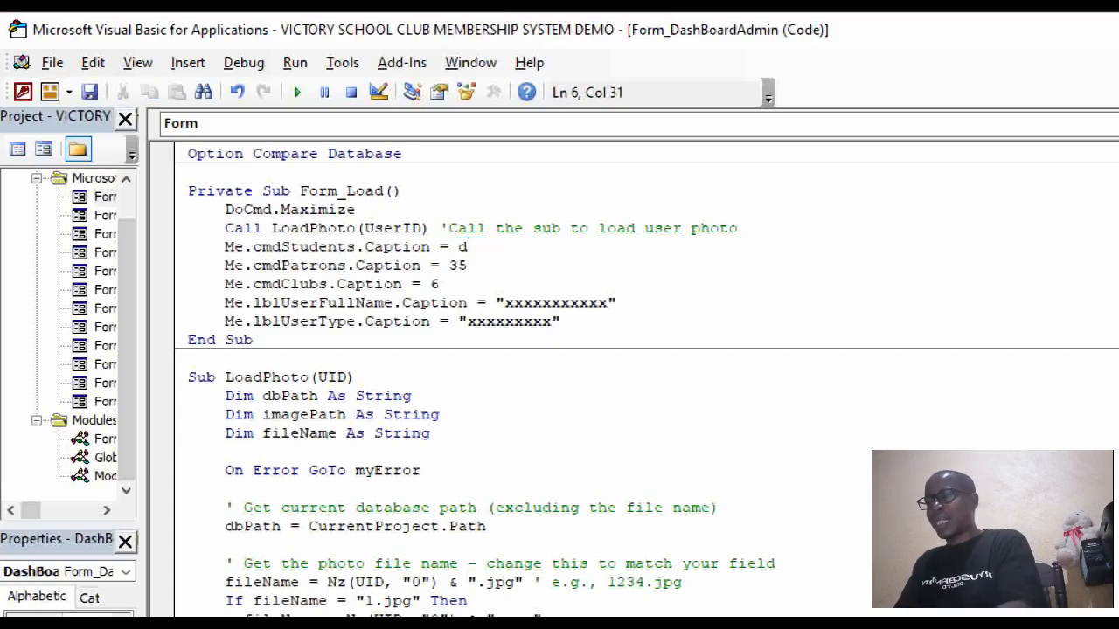
pyautogui.write('count')
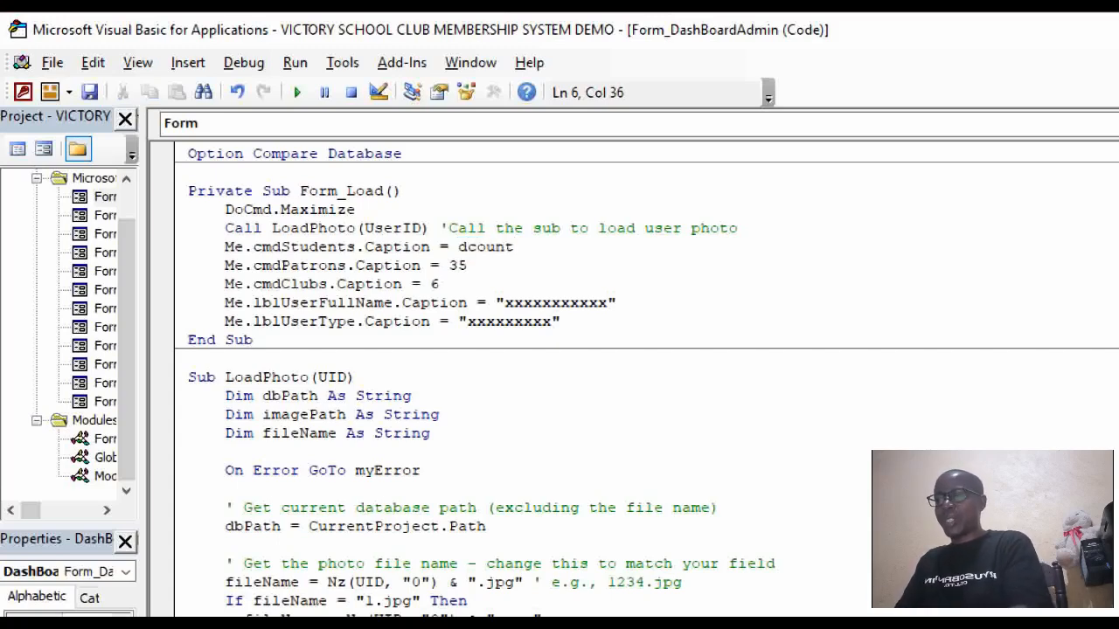
pyautogui.write('(')
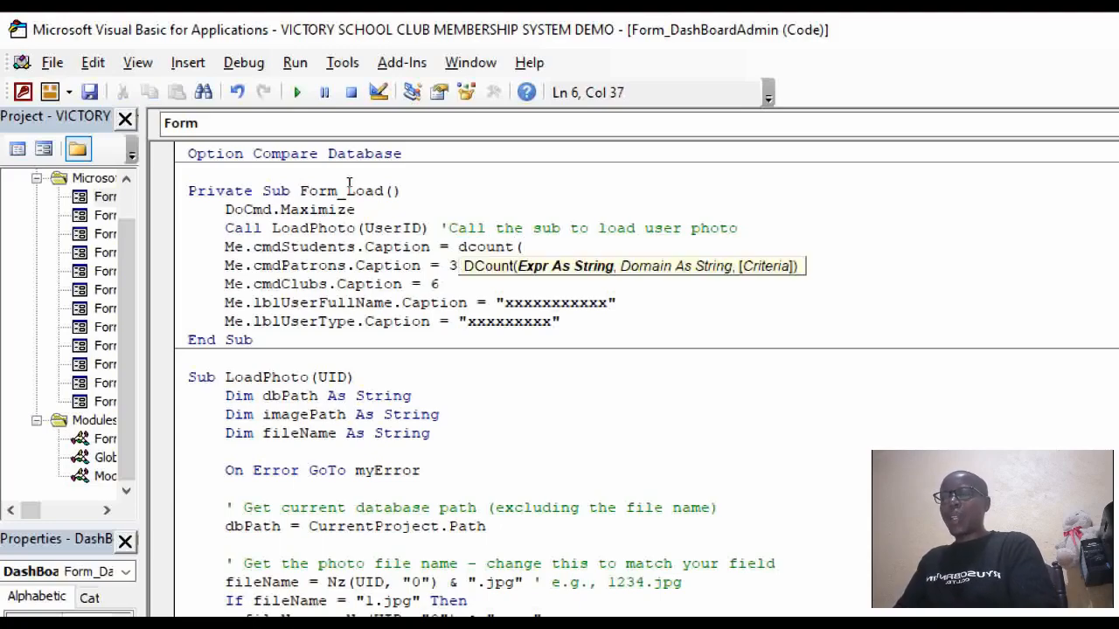
pyautogui.write('"')
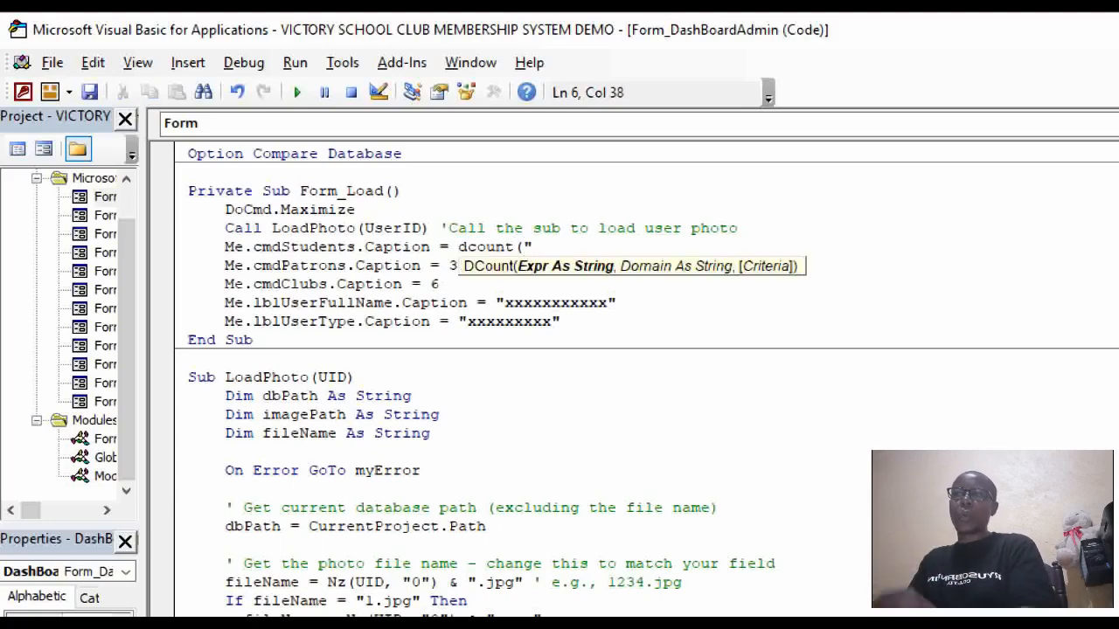
pyautogui.write('[Stude')
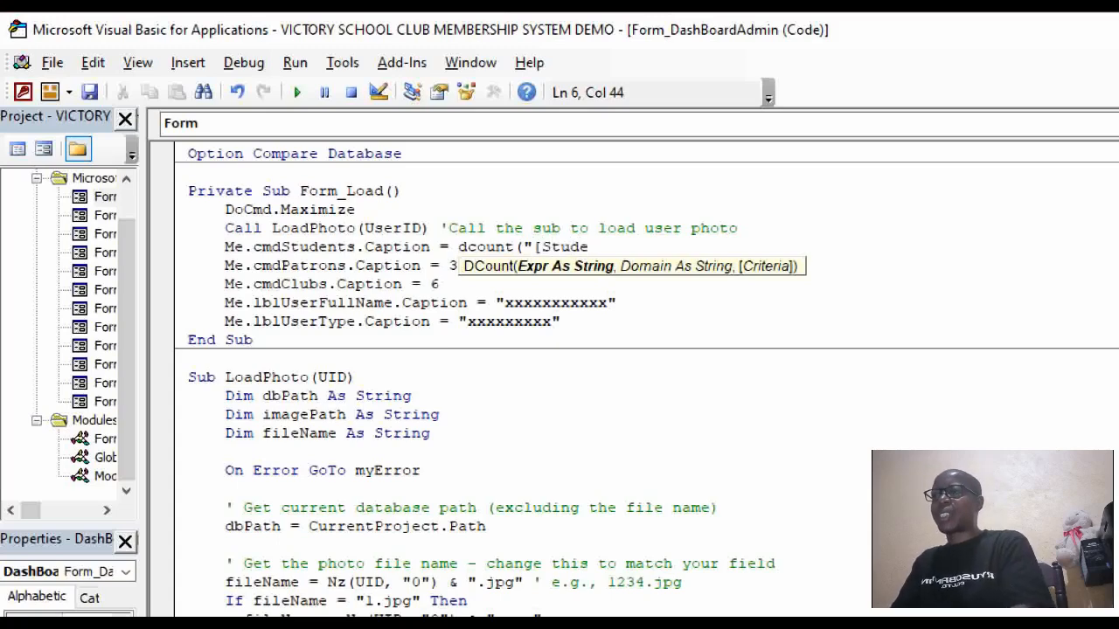
pyautogui.write('n')
pyautogui.press('BackSpace')
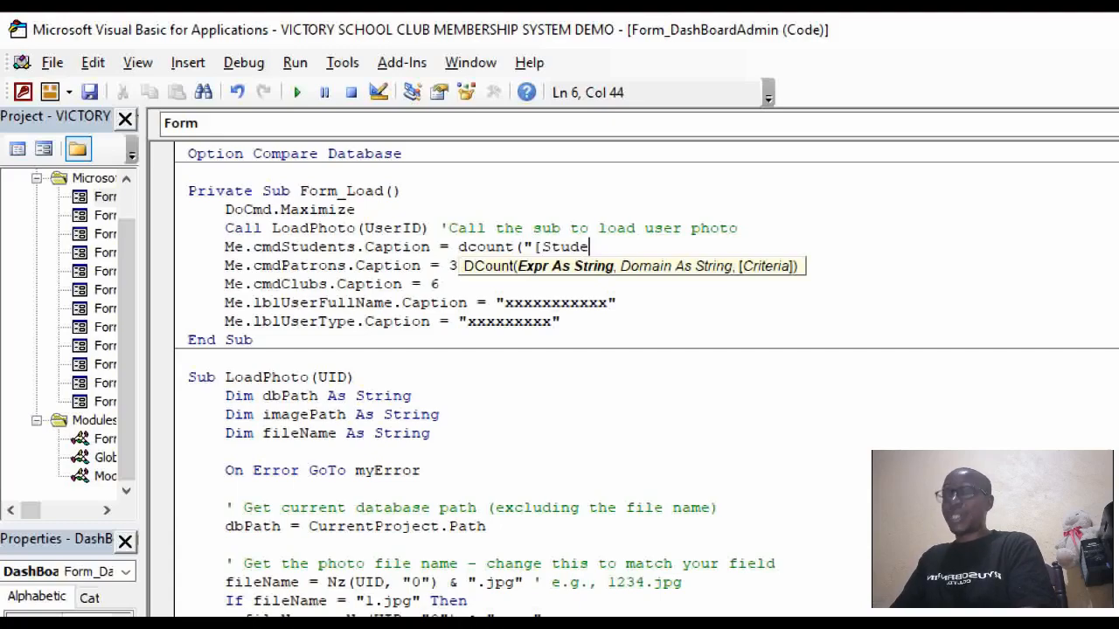
pyautogui.write('nt]')
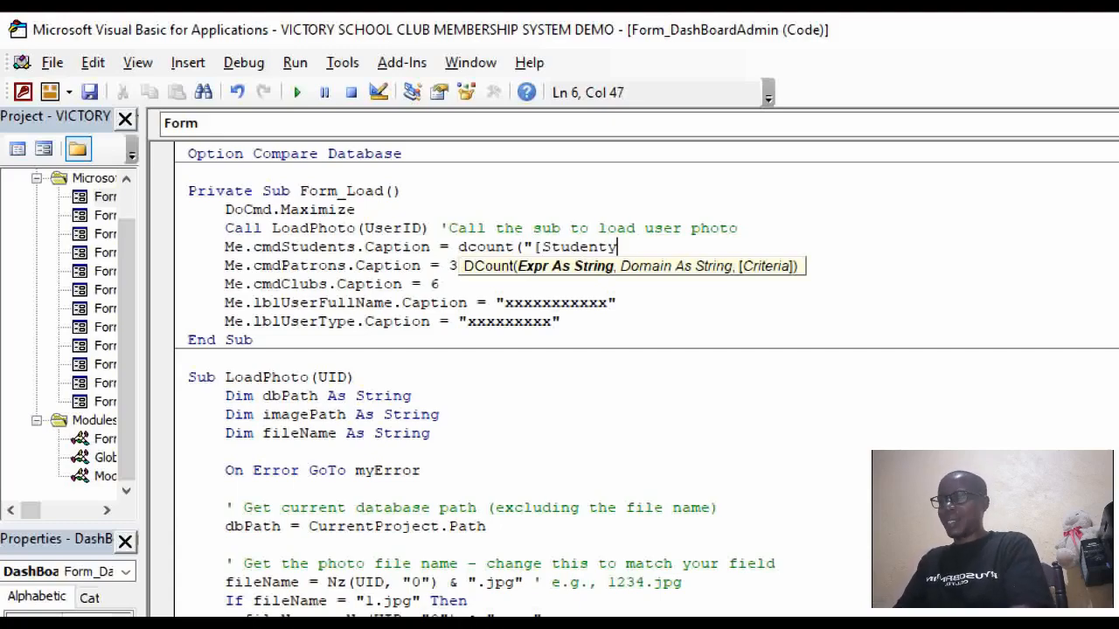
pyautogui.press('BackSpace')
pyautogui.write('ID')
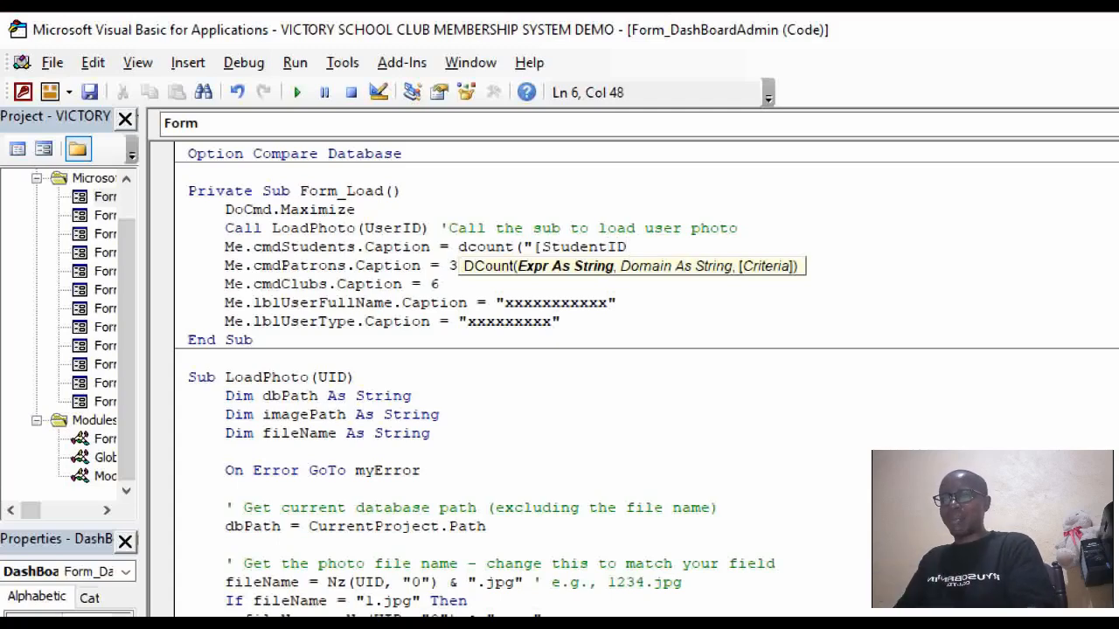
pyautogui.write('"')
pyautogui.press('BackSpace')
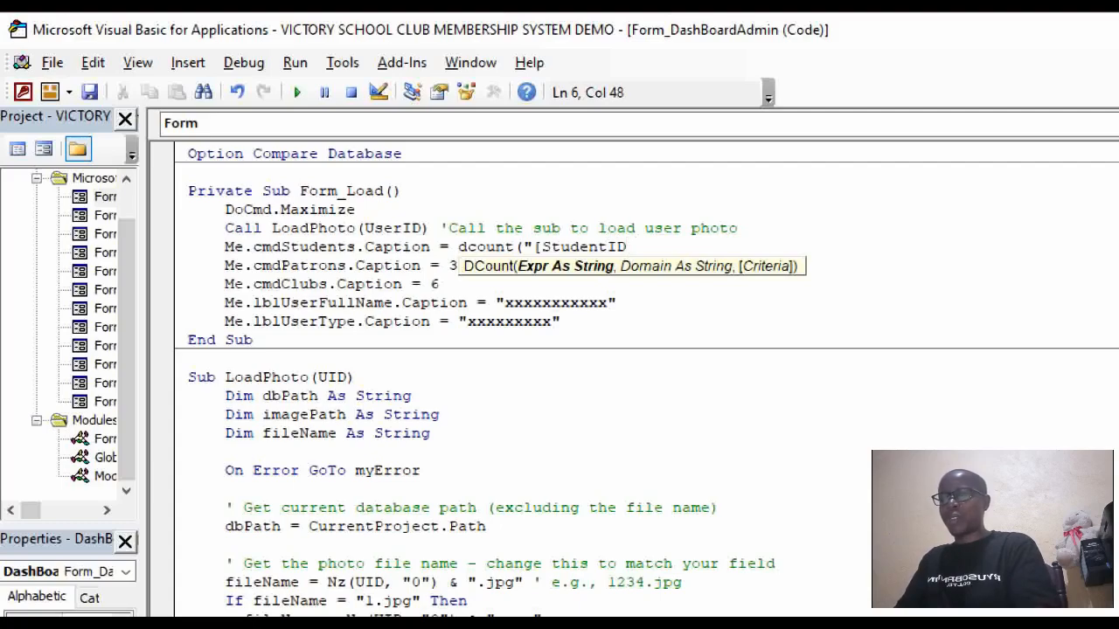
pyautogui.write(']","')
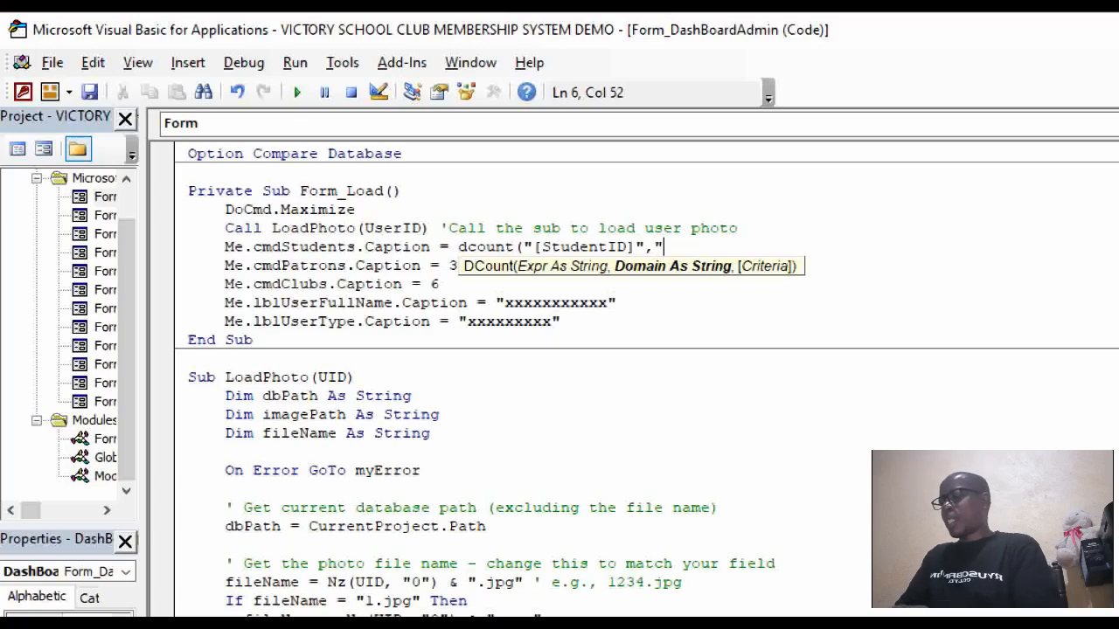
pyautogui.write('Students')
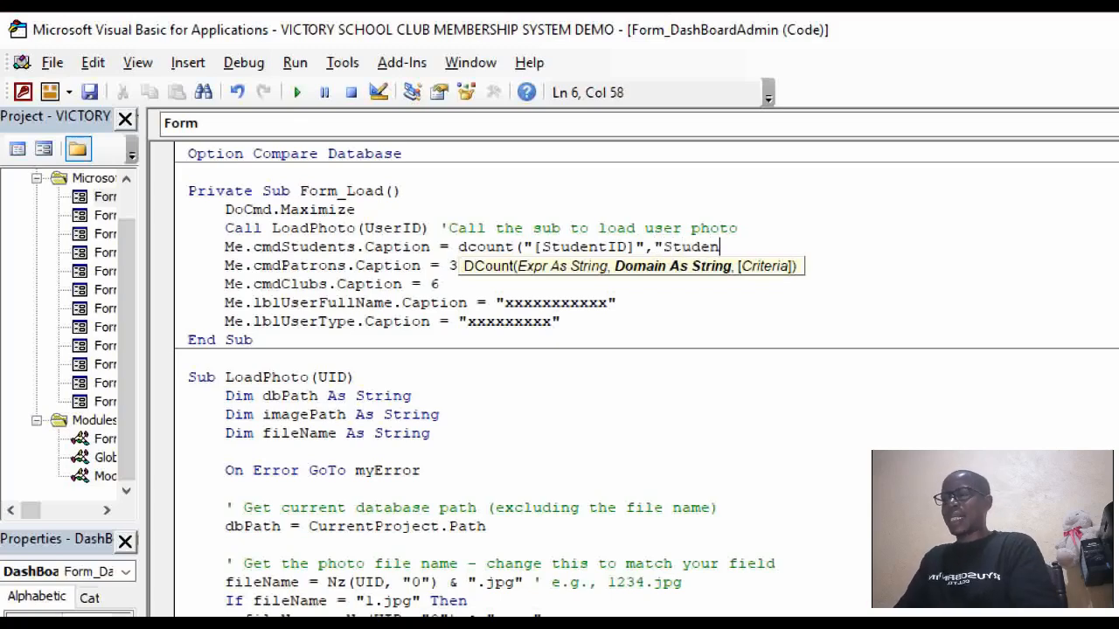
pyautogui.write('T')
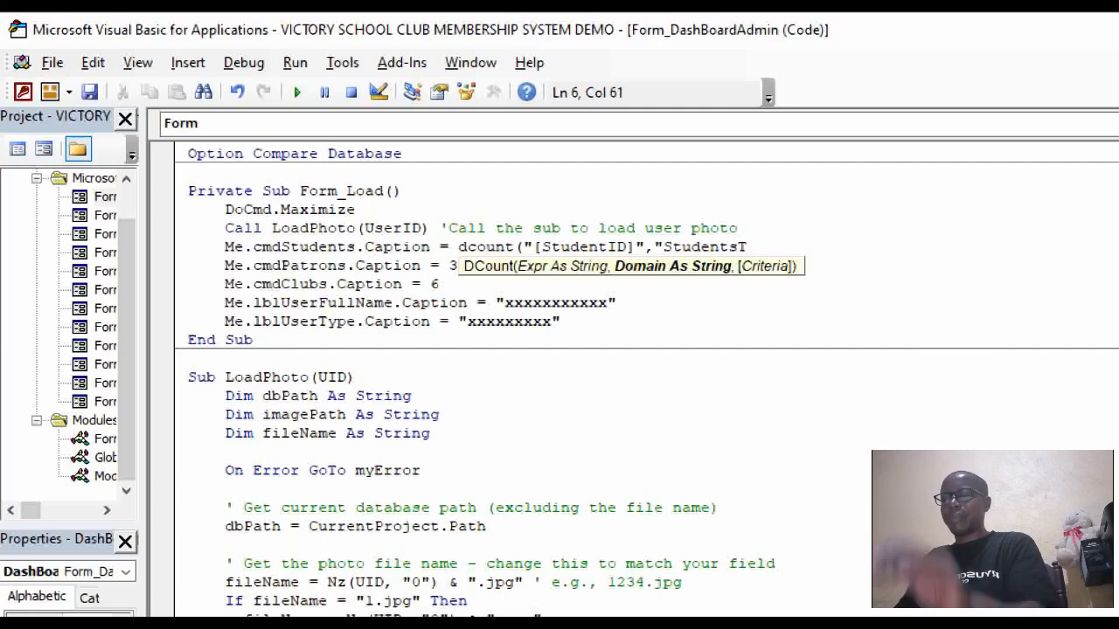
pyautogui.write('bl"')
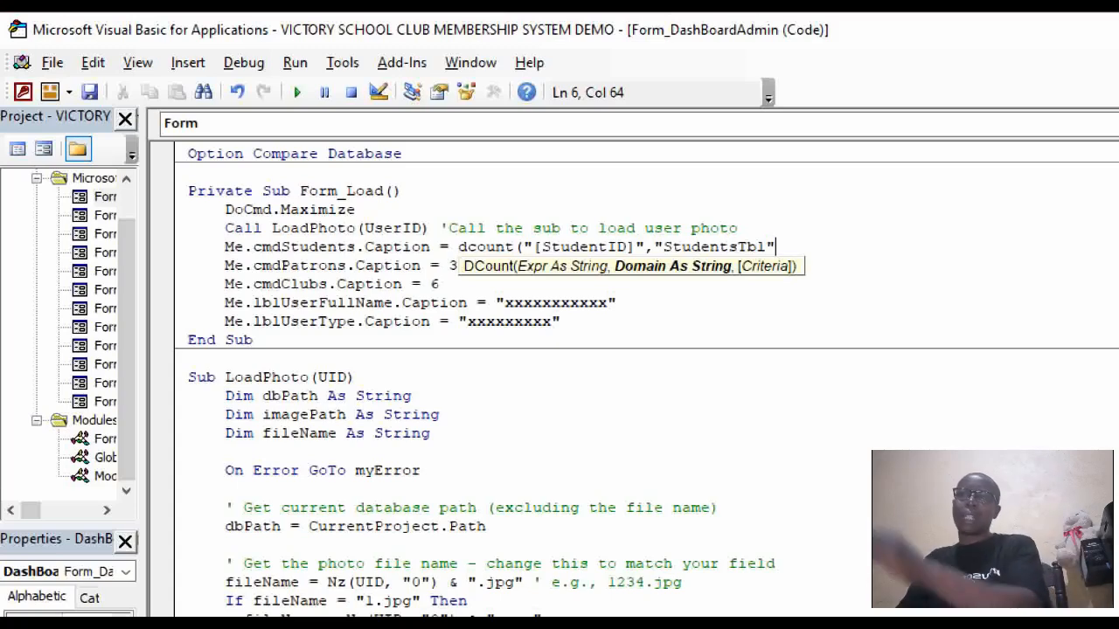
pyautogui.write(')')
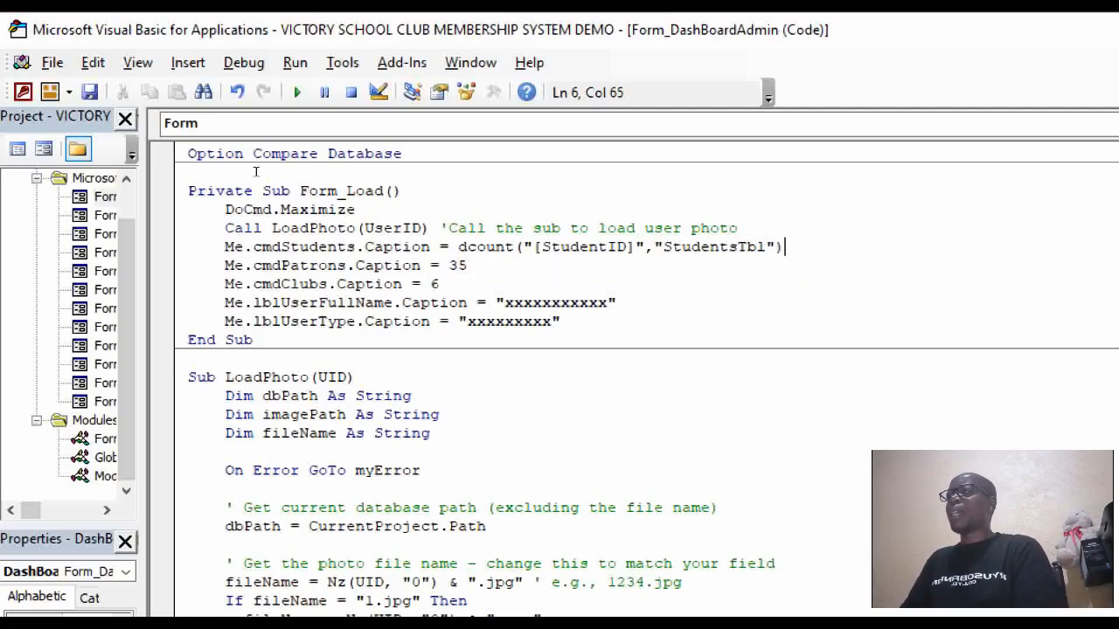
pyautogui.press('Down')
pyautogui.press('Down')
pyautogui.press('Down')
pyautogui.press('Down')
pyautogui.press('Down')
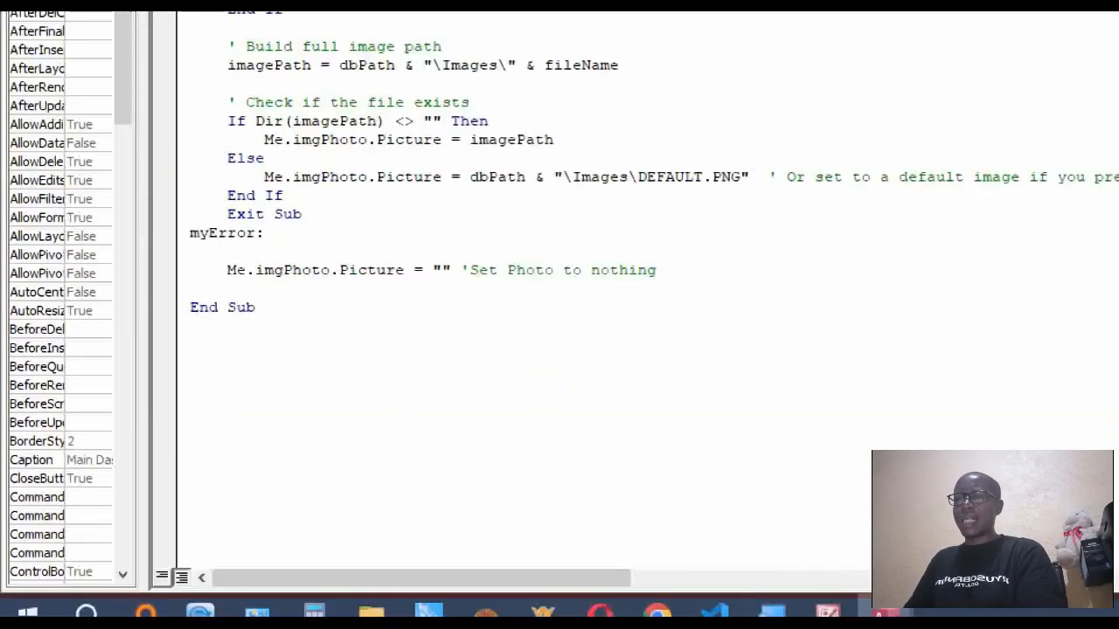
pyautogui.moveTo(884, 610)
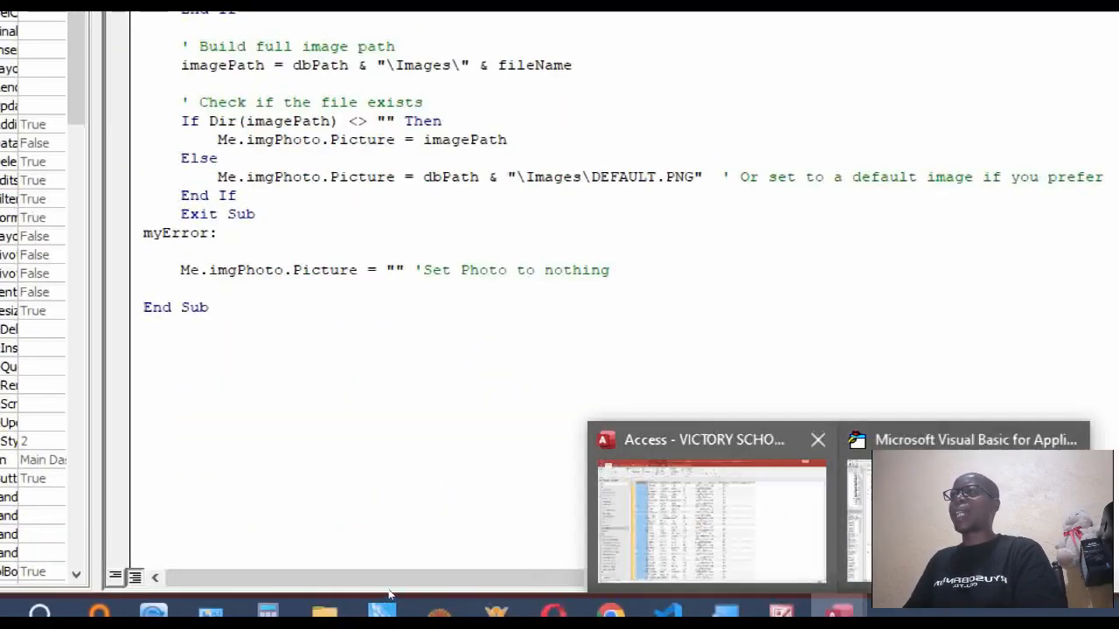
pyautogui.click(730, 568)
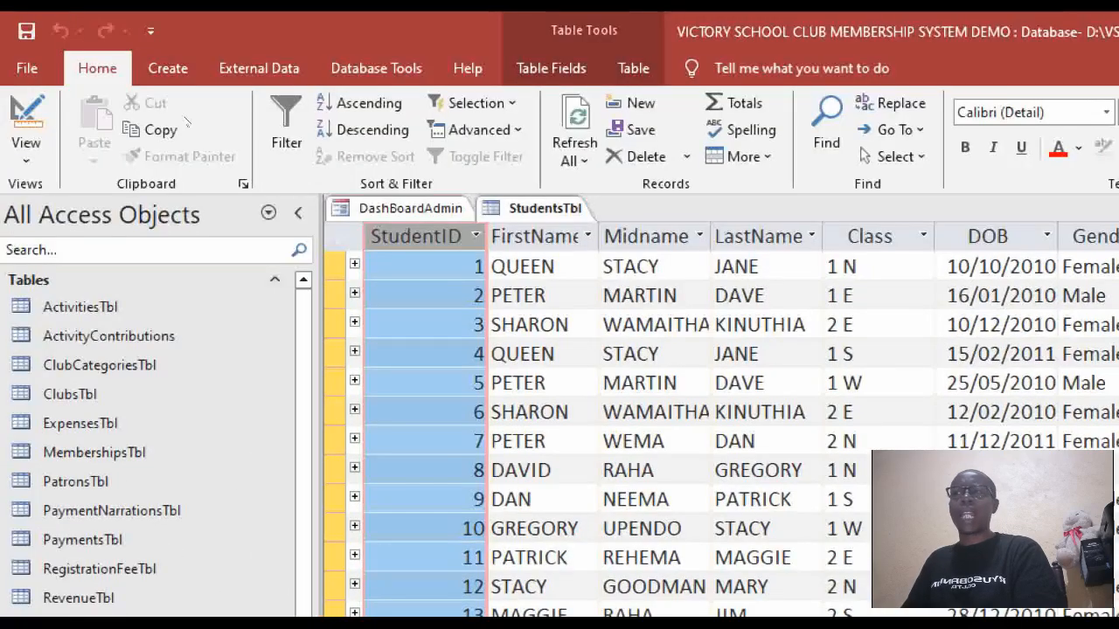
# Run the DashBoardAdmin form in Form View to confirm Students now shows 1353.
pyautogui.click(385, 209)
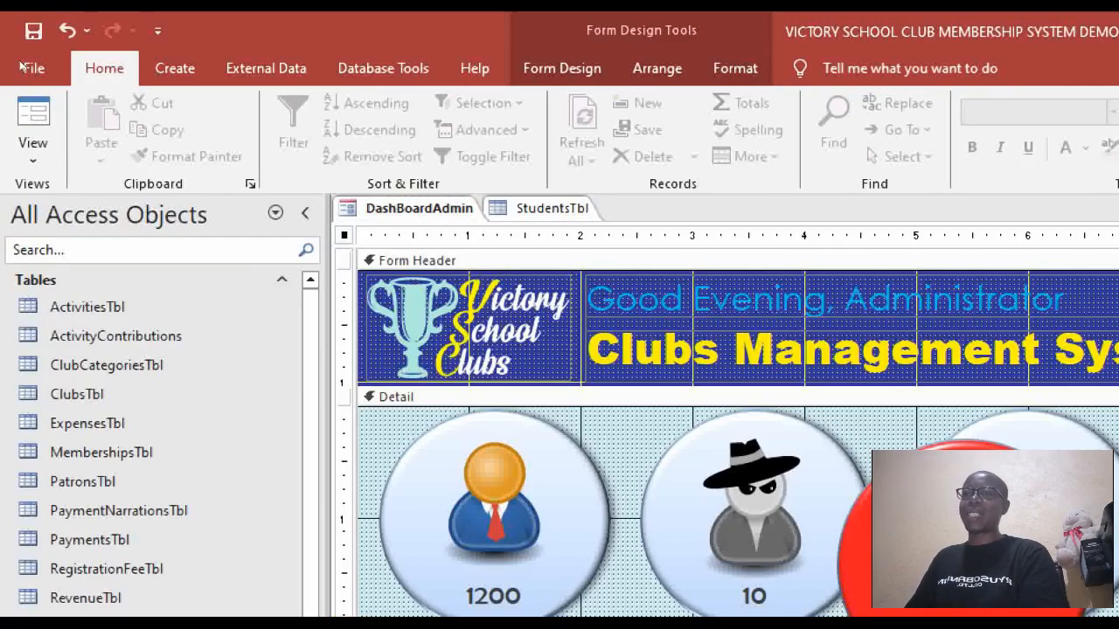
pyautogui.click(34, 118)
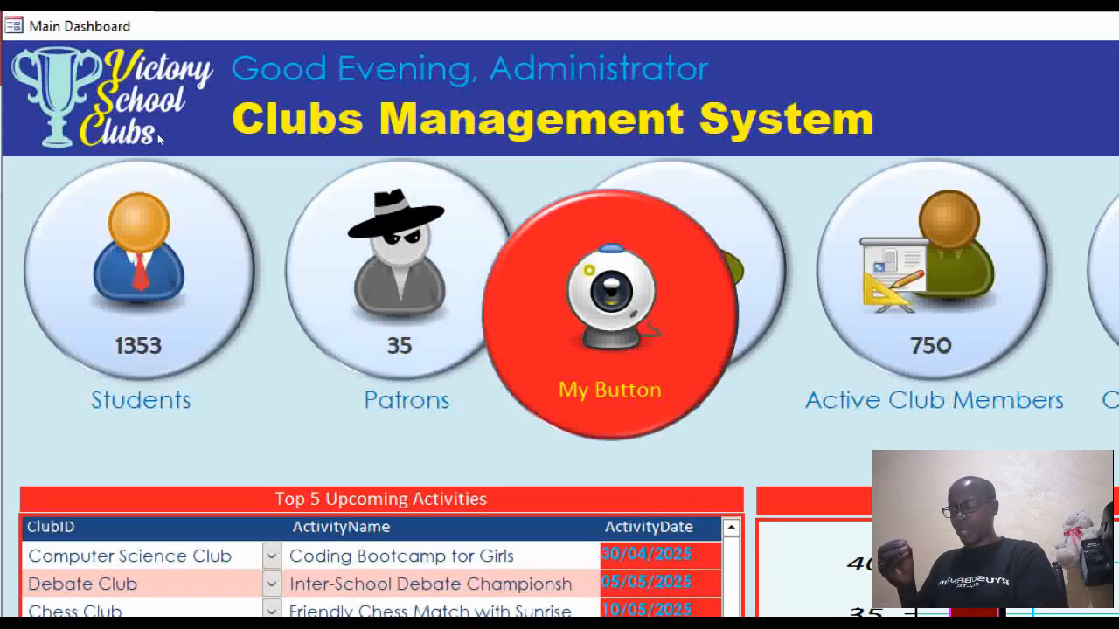
# Switch the running DashBoardAdmin dashboard back to Design View.
pyautogui.rightClick(123, 214)
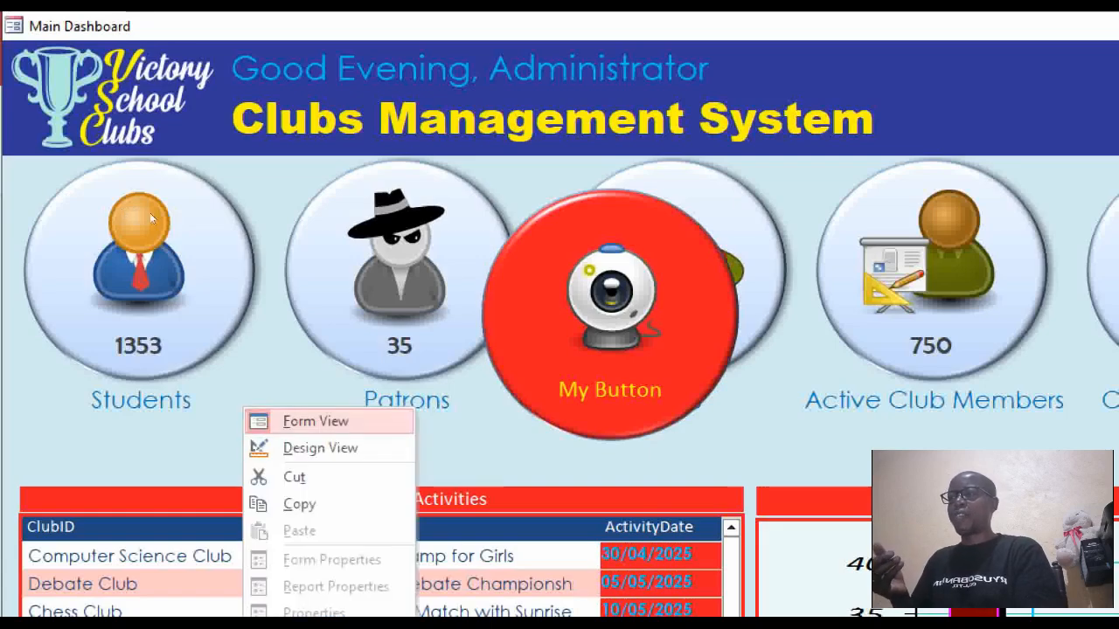
pyautogui.click(320, 448)
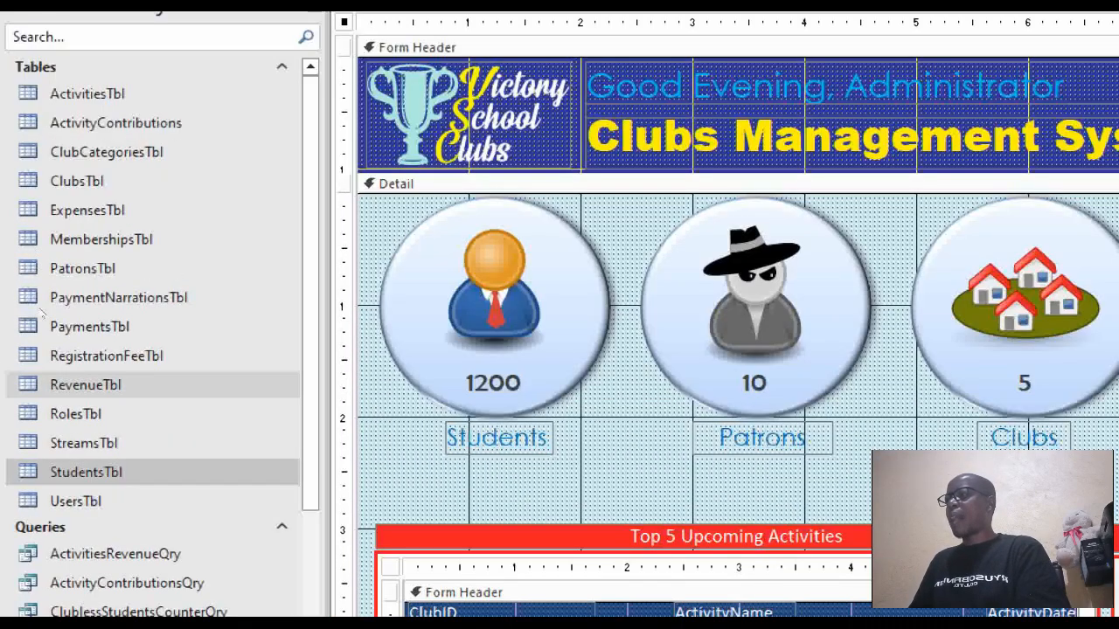
# Check PatronsTbl's 8 patron records, then reopen DashBoardAdmin in Design View.
pyautogui.doubleClick(44, 262)
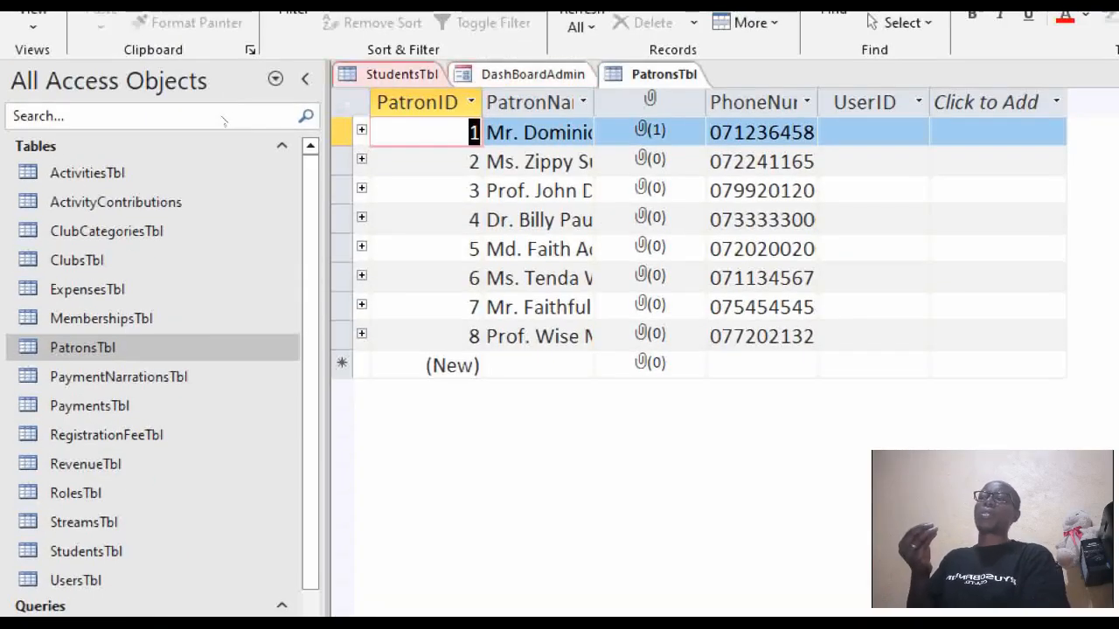
pyautogui.click(417, 102)
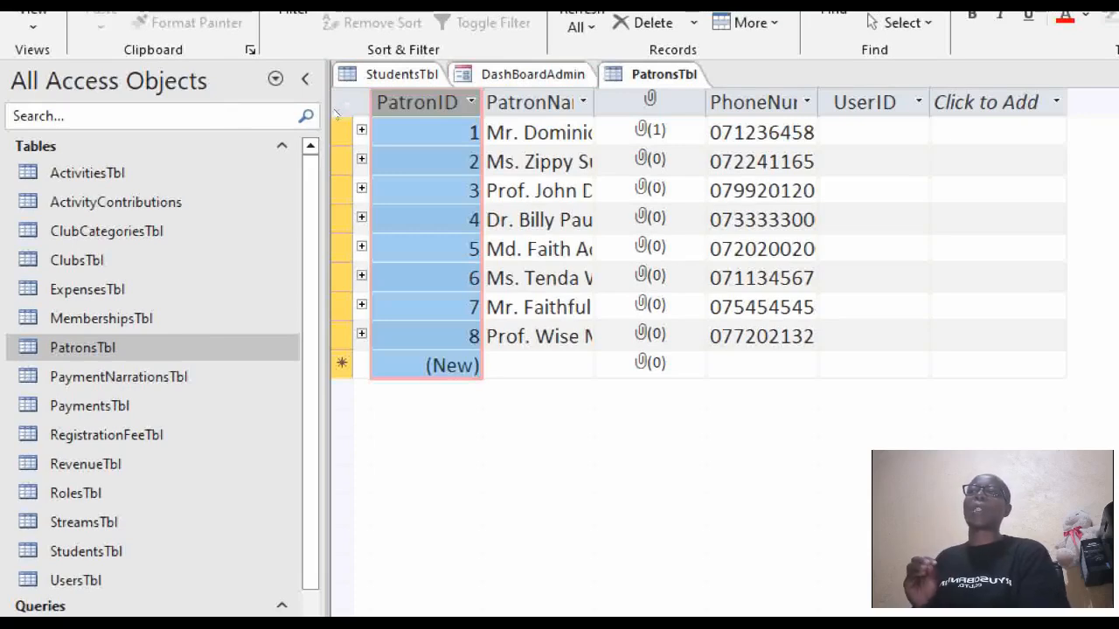
pyautogui.rightClick(552, 74)
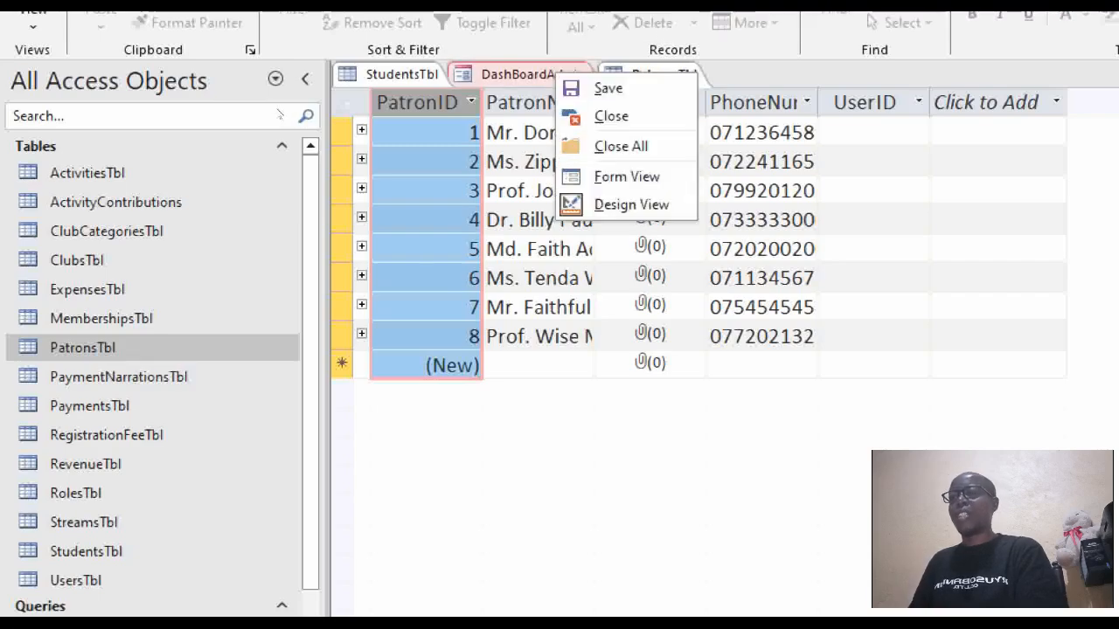
pyautogui.click(612, 202)
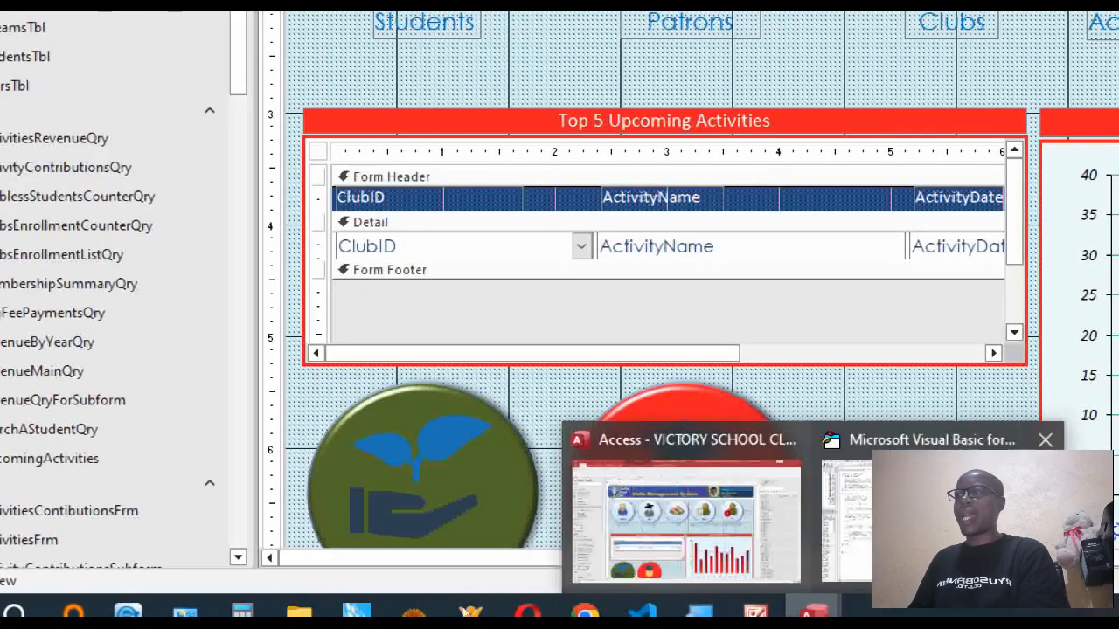
# Replace the Patrons caption's fixed 35 with dcount("[PatronID]","PatronsTbl") in Form_Load.
pyautogui.click(917, 529)
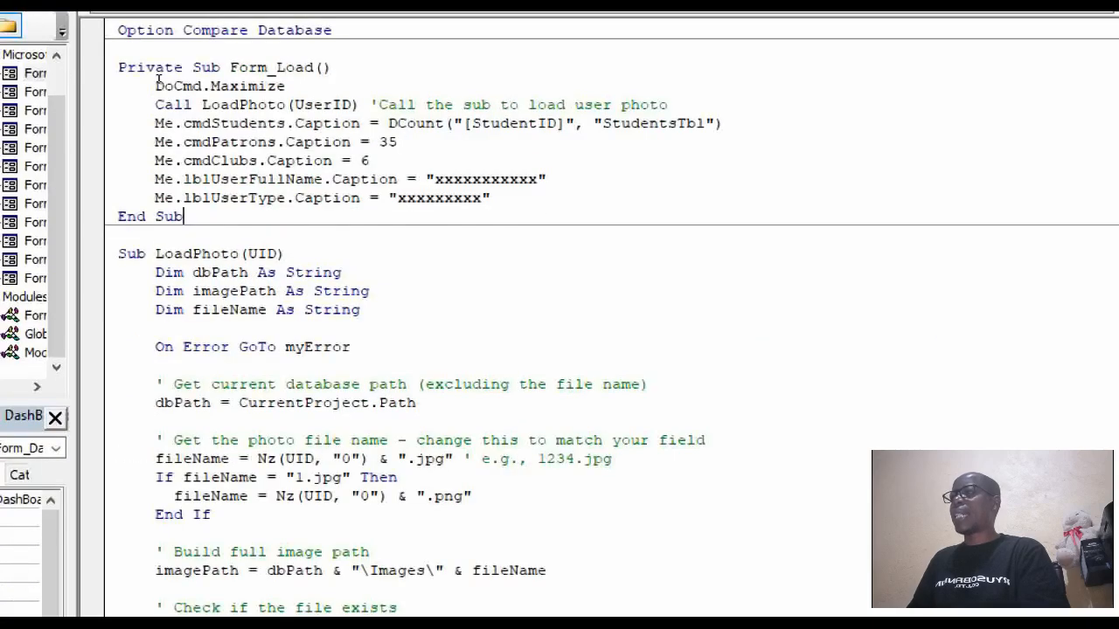
pyautogui.moveTo(401, 186); pyautogui.dragTo(378, 186)
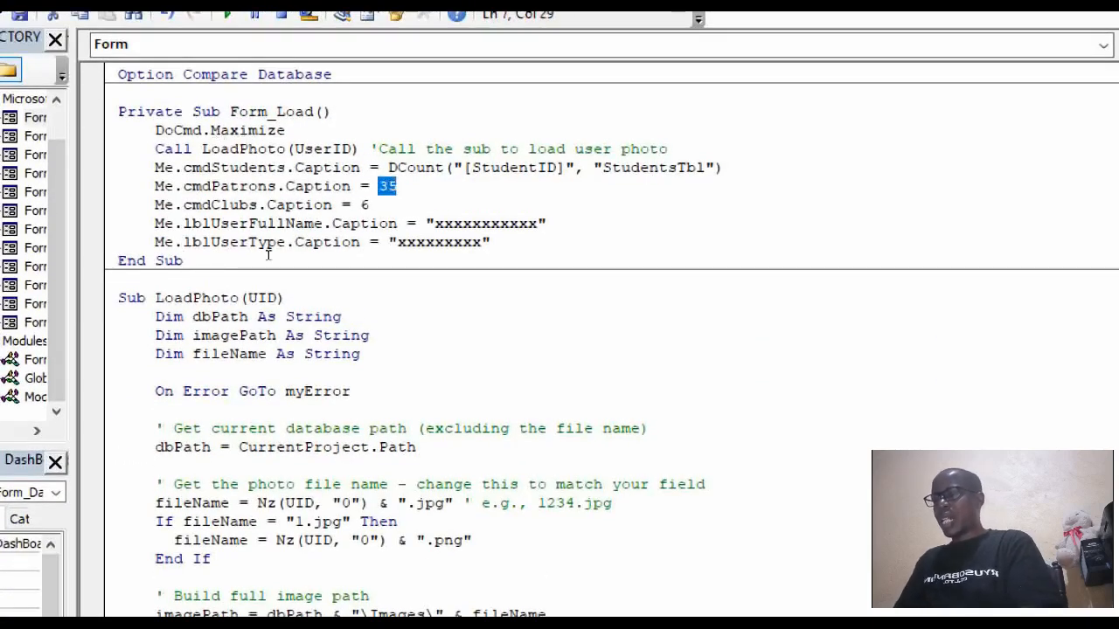
pyautogui.write('dc')
pyautogui.write('nt(')
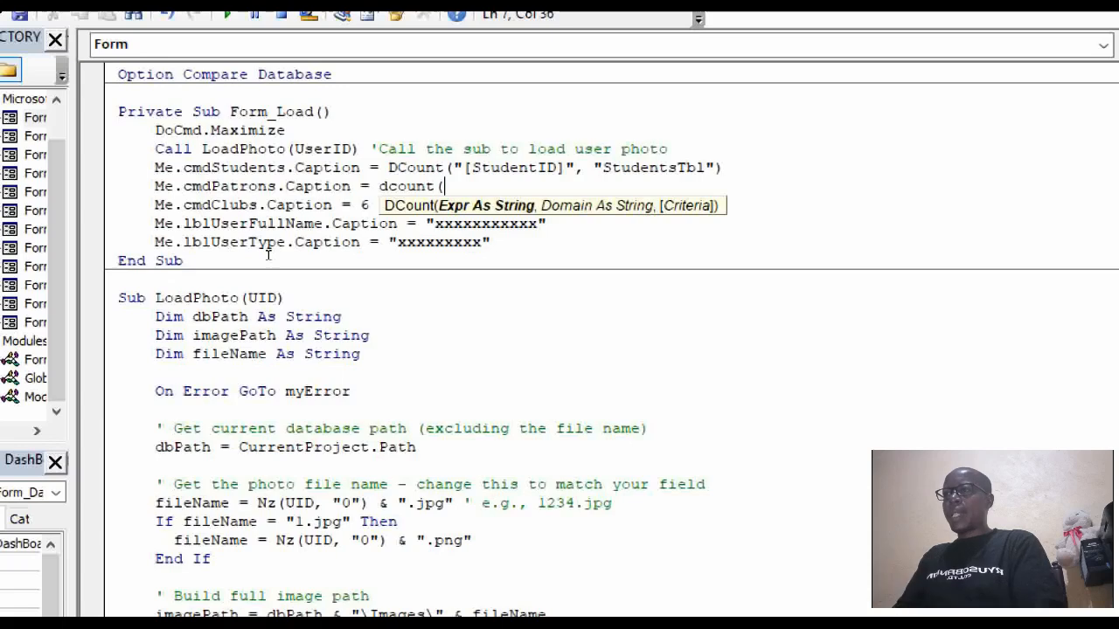
pyautogui.write('"')
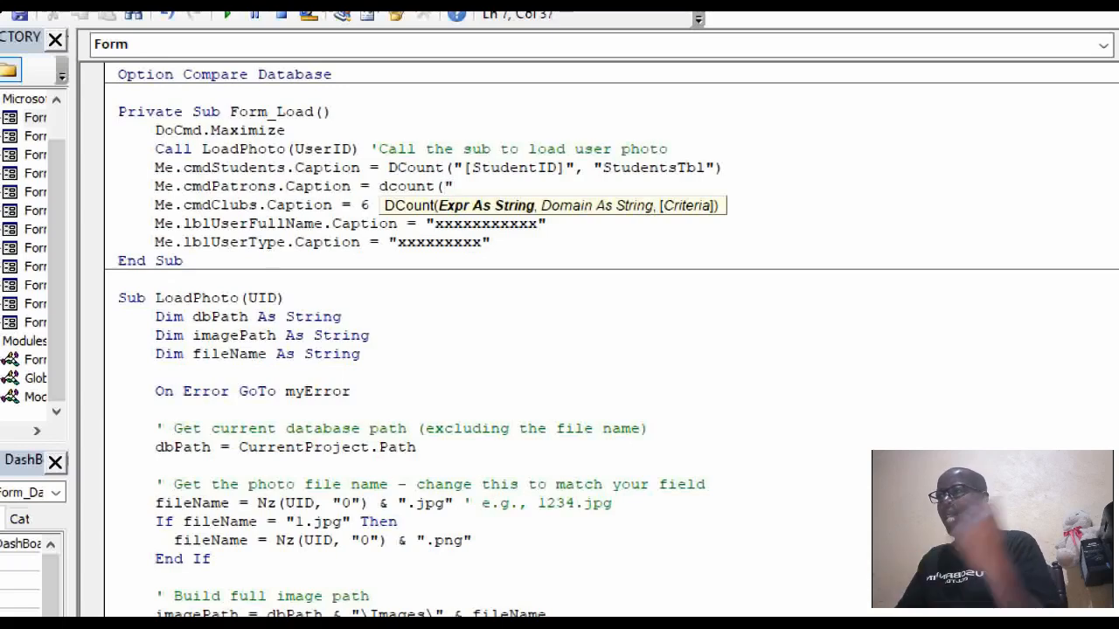
pyautogui.write('[')
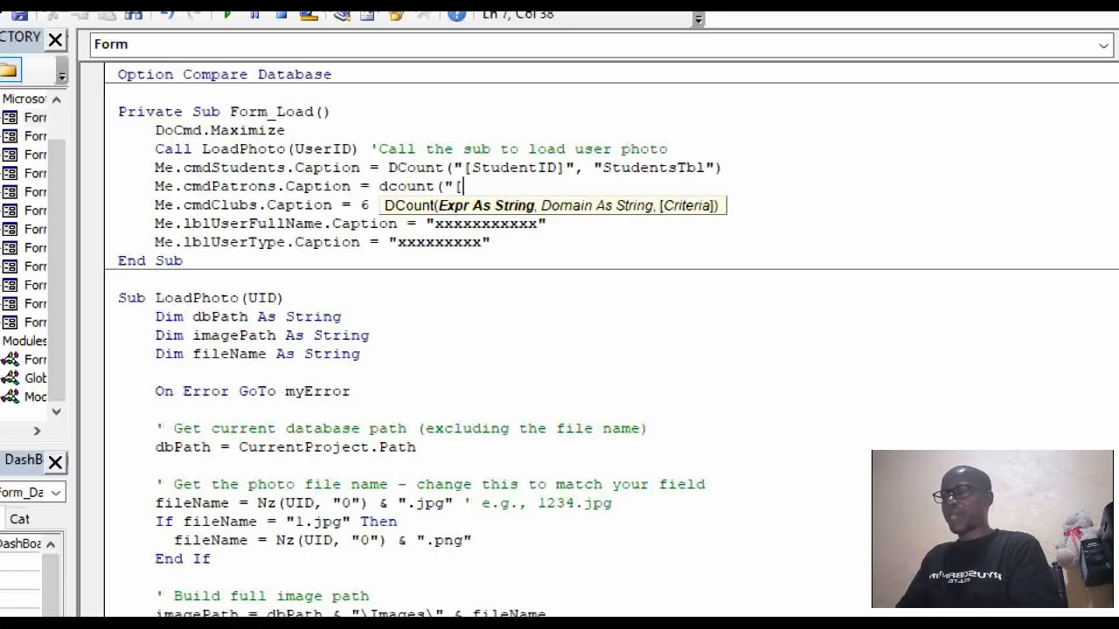
pyautogui.write('Patr')
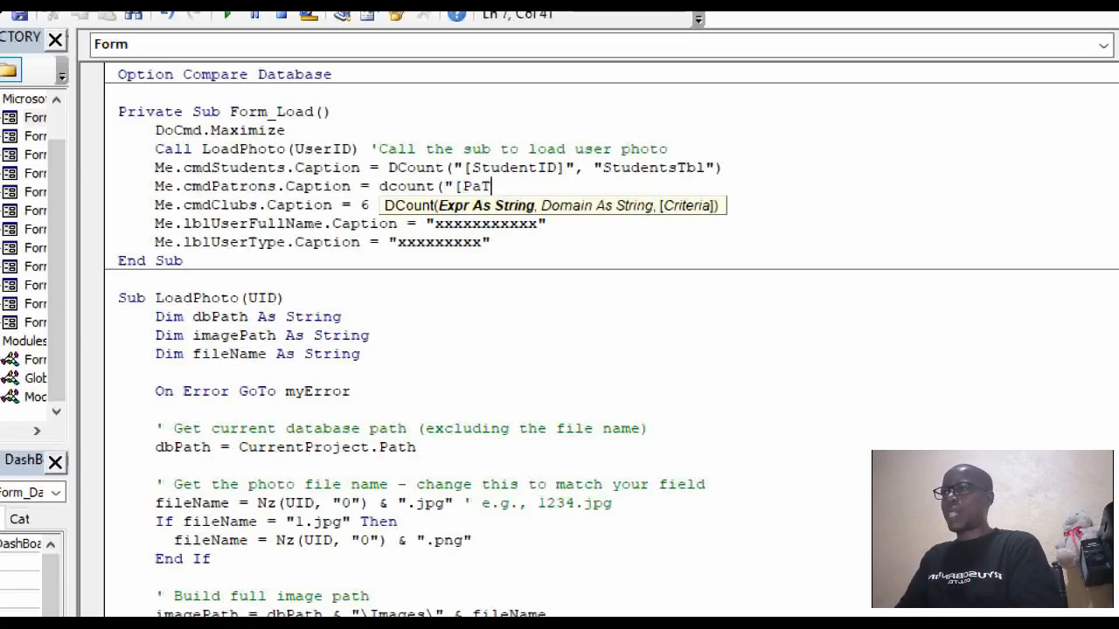
pyautogui.press('BackSpace')
pyautogui.press('BackSpace')
pyautogui.press('BackSpace')
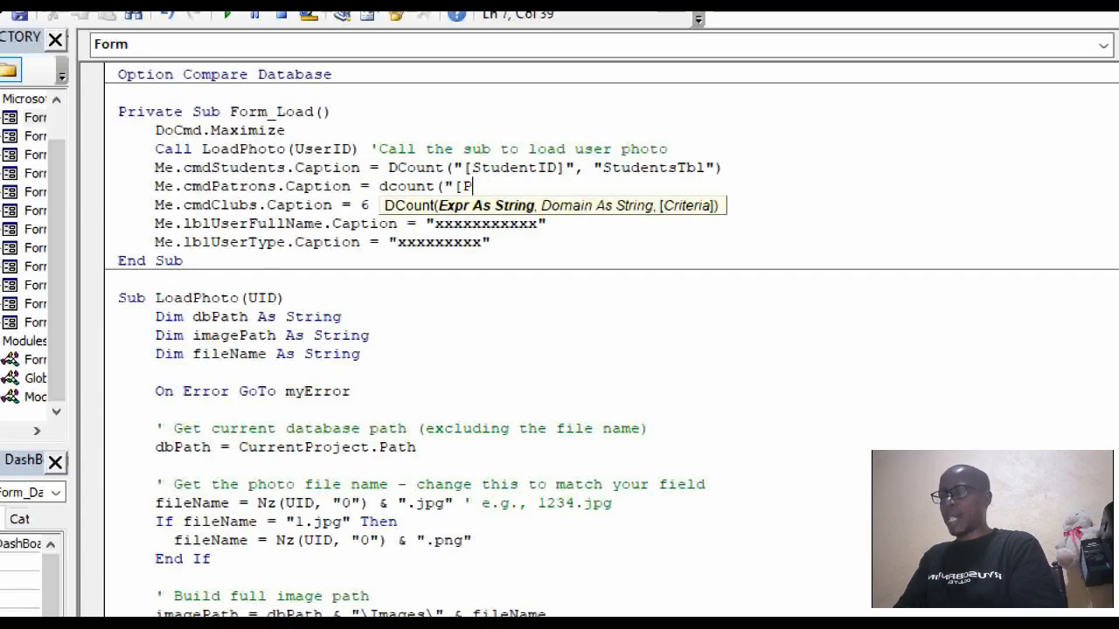
pyautogui.write('atro')
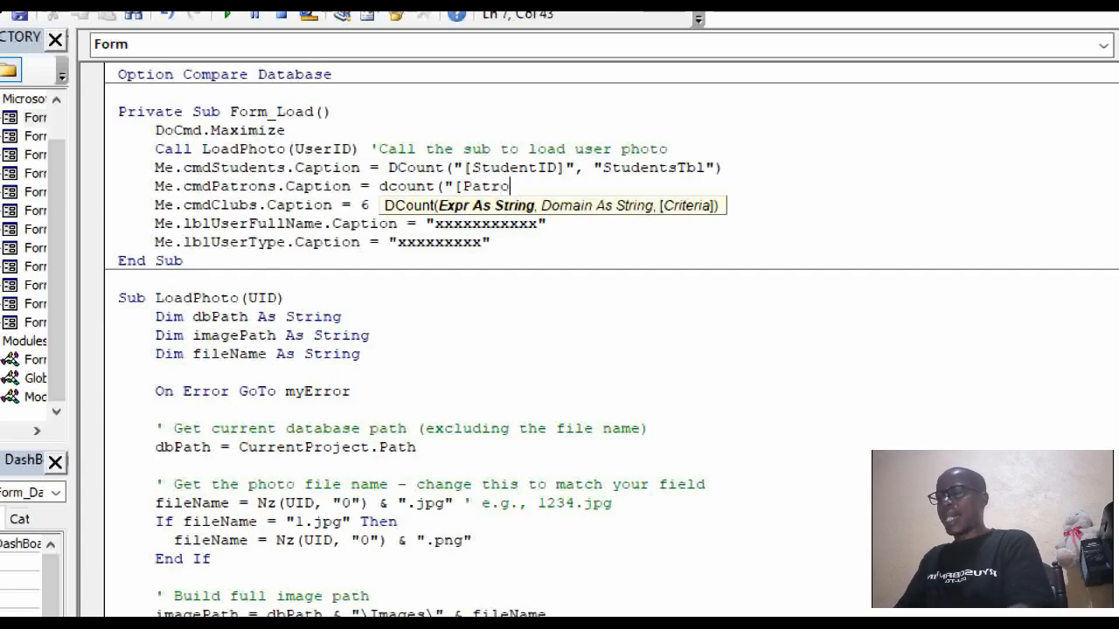
pyautogui.write('nID')
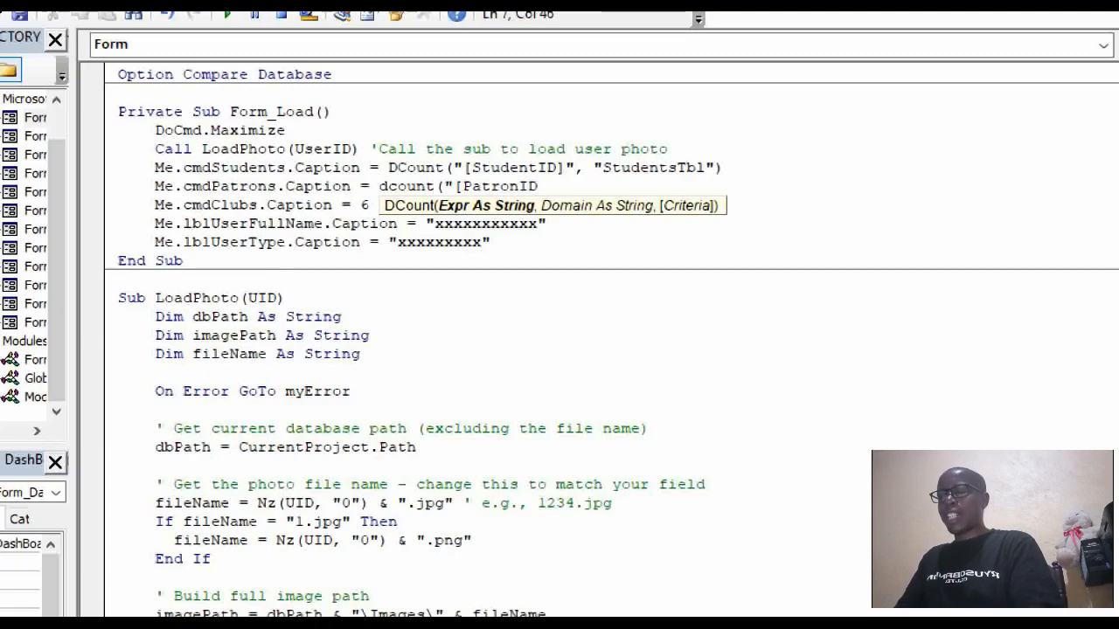
pyautogui.write(']"')
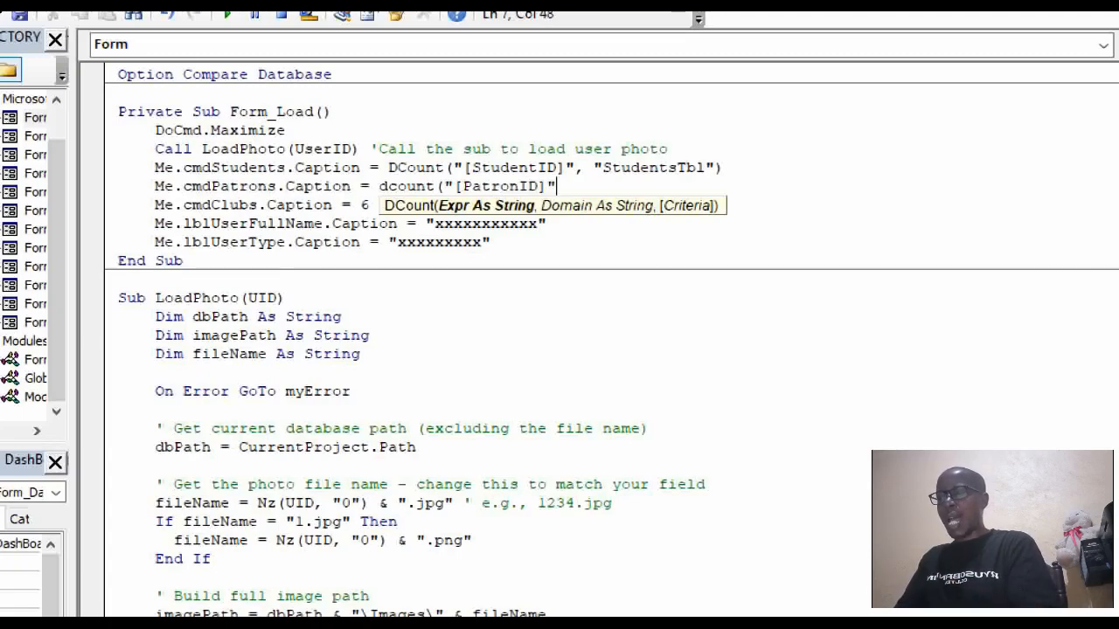
pyautogui.write(',"')
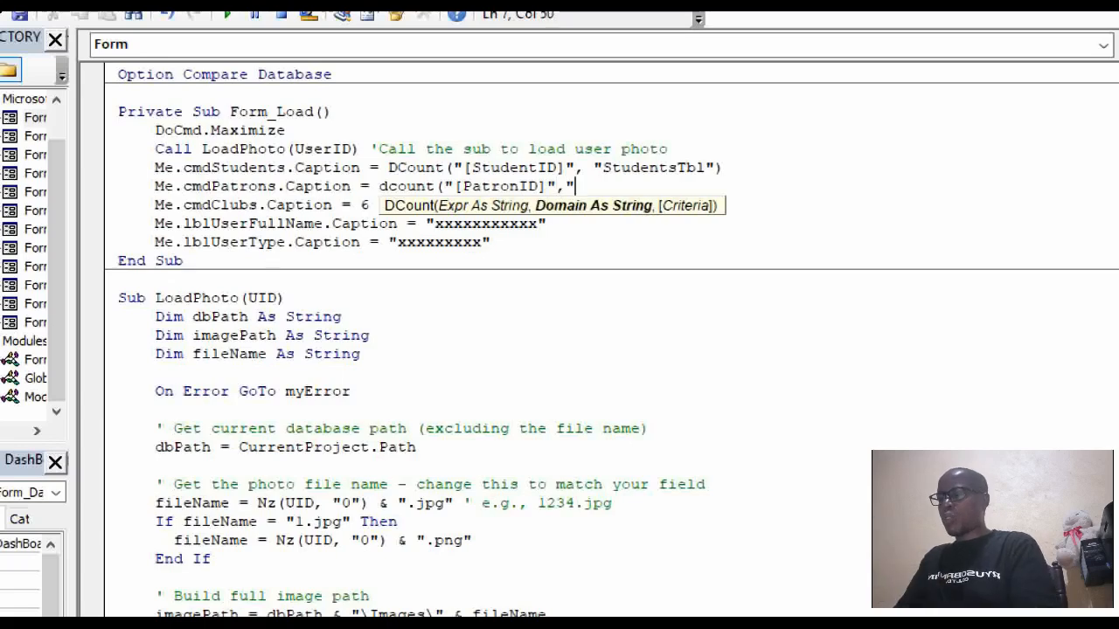
pyautogui.write('Patron')
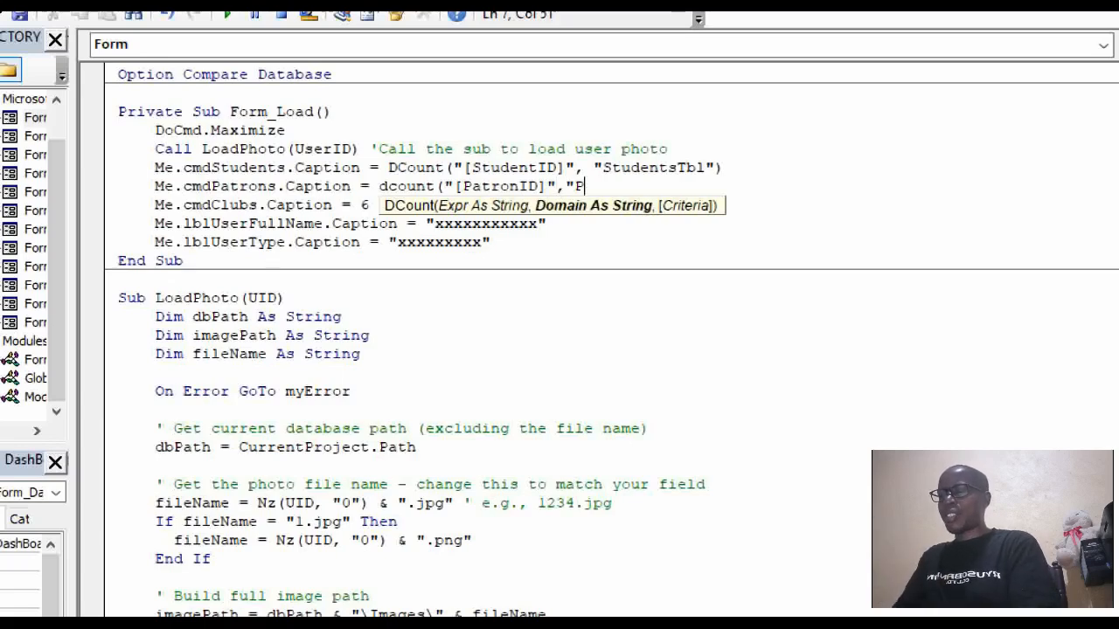
pyautogui.write('s')
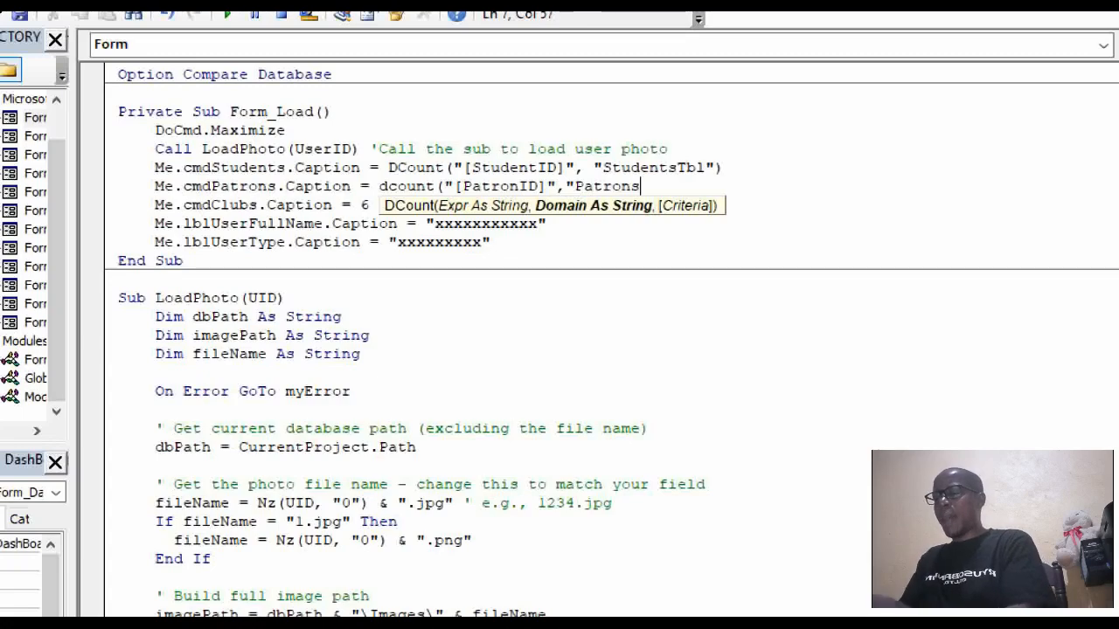
pyautogui.write('Tbl')
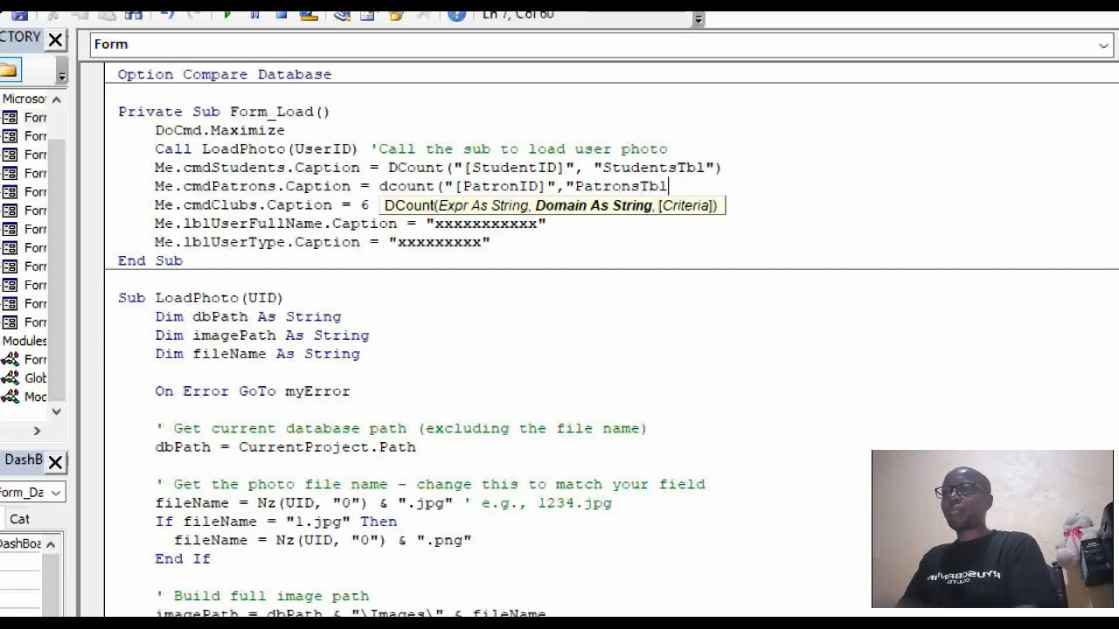
pyautogui.write('"')
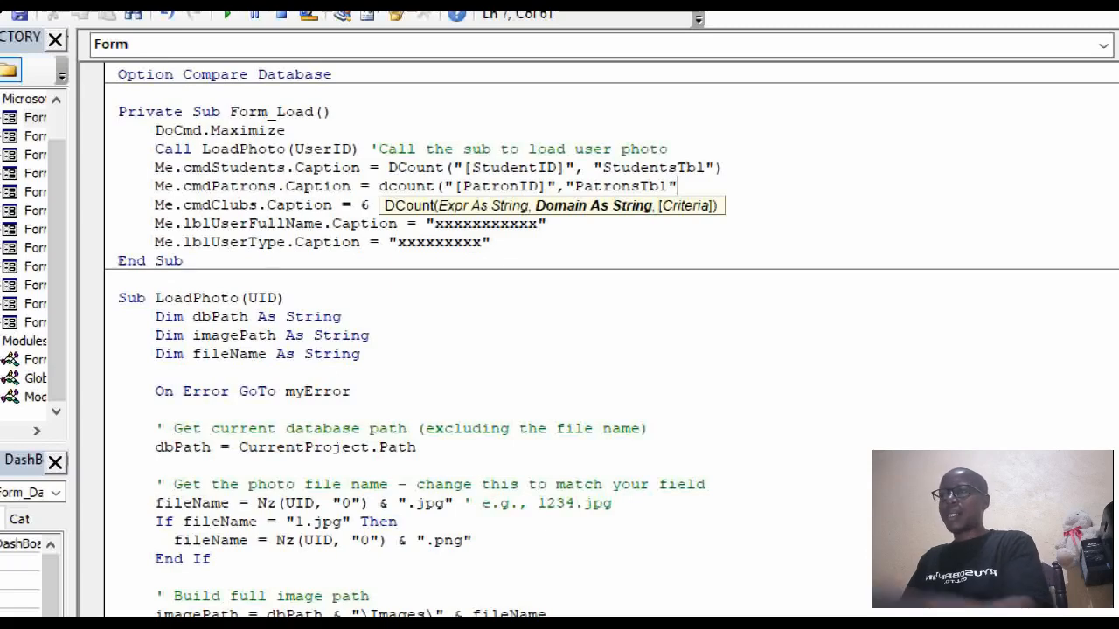
pyautogui.write(')')
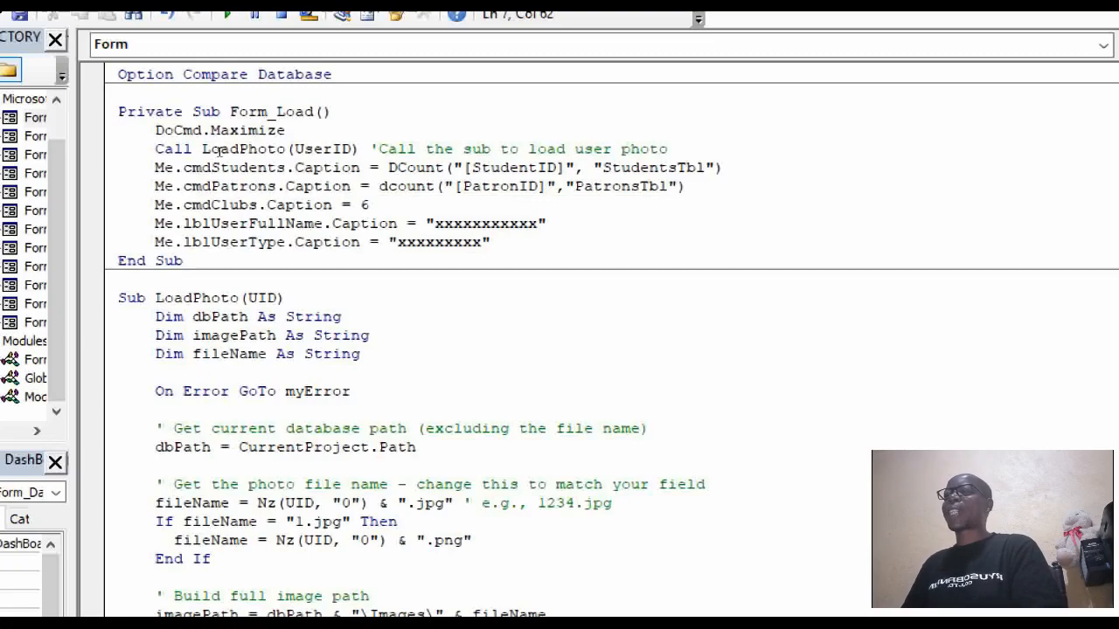
pyautogui.press('Down')
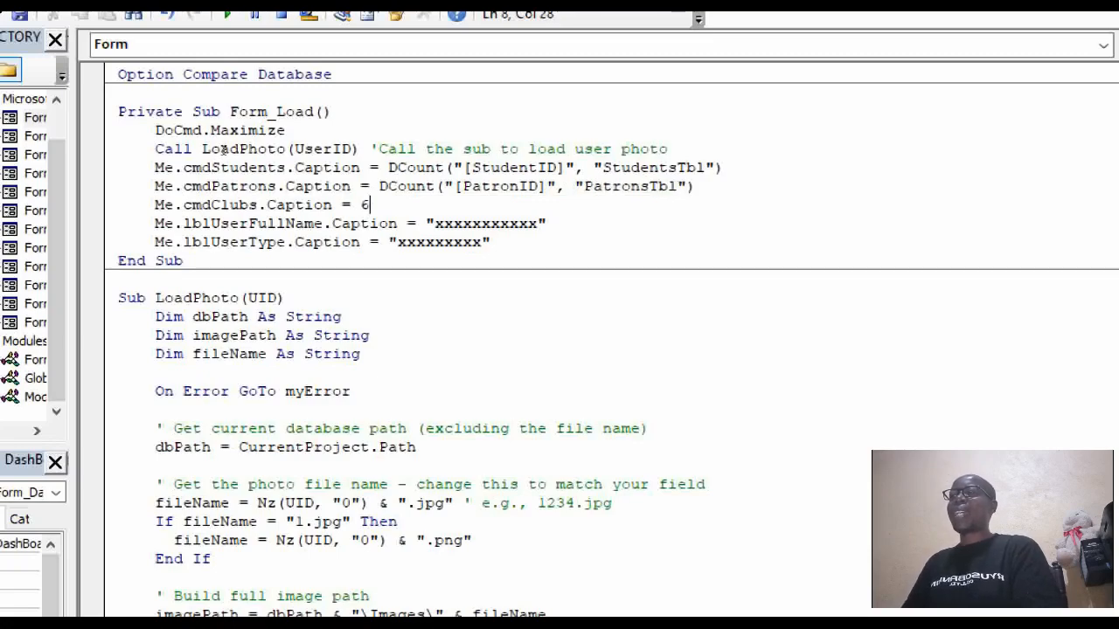
pyautogui.hotkey('shift', 'Left')
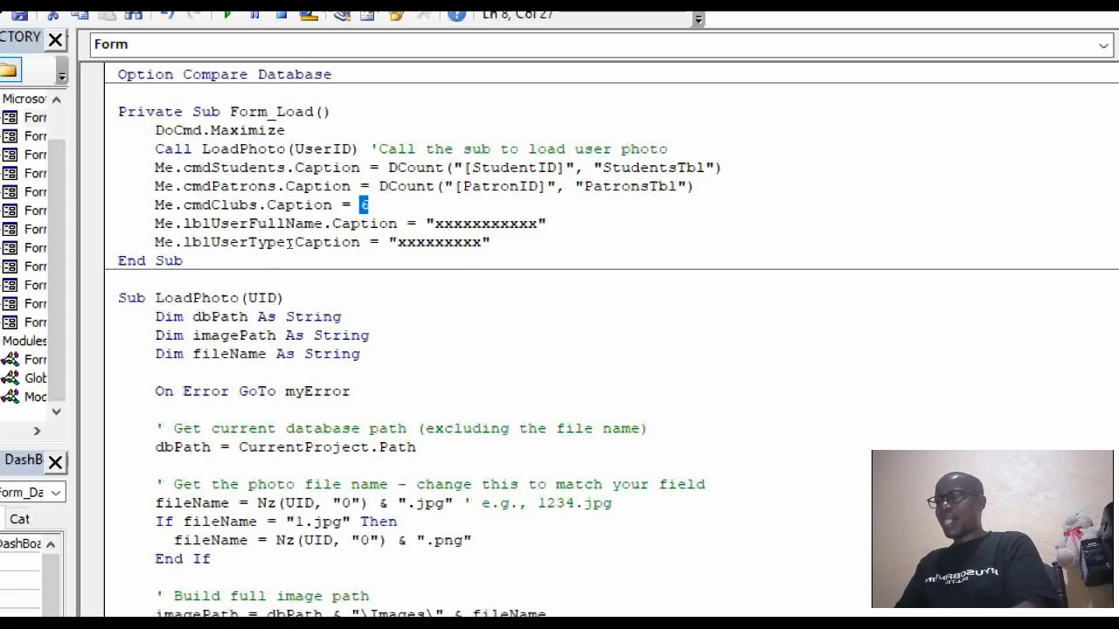
# On the cmdClubs line, swap the placeholder 6 for dcount("[ClubID]","ClubsTbl").
pyautogui.press('Delete')
pyautogui.write('dc')
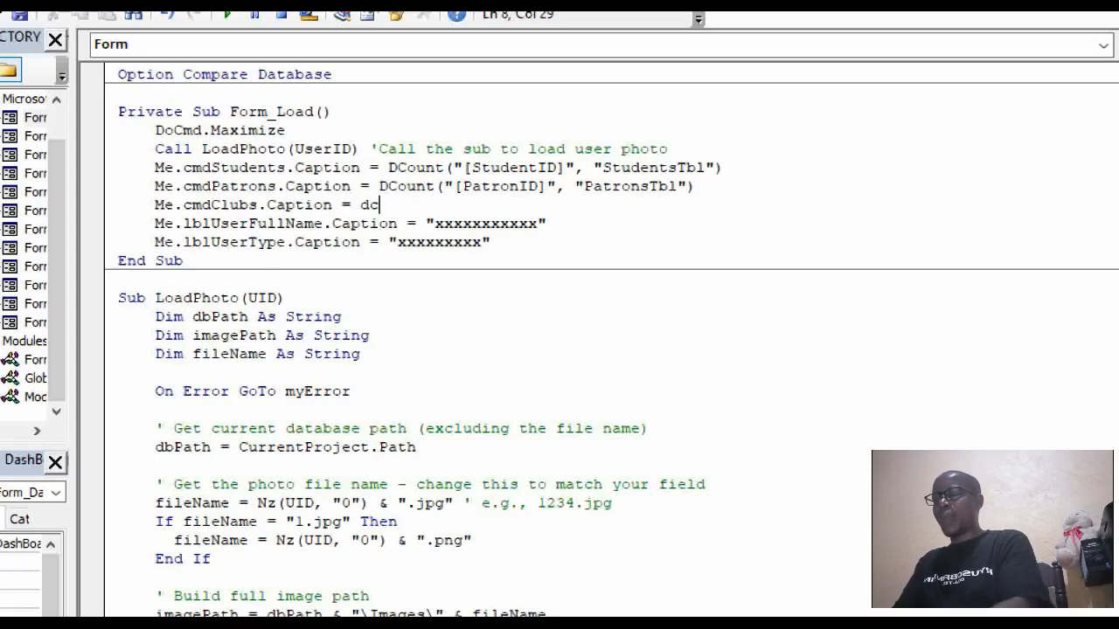
pyautogui.write('ount')
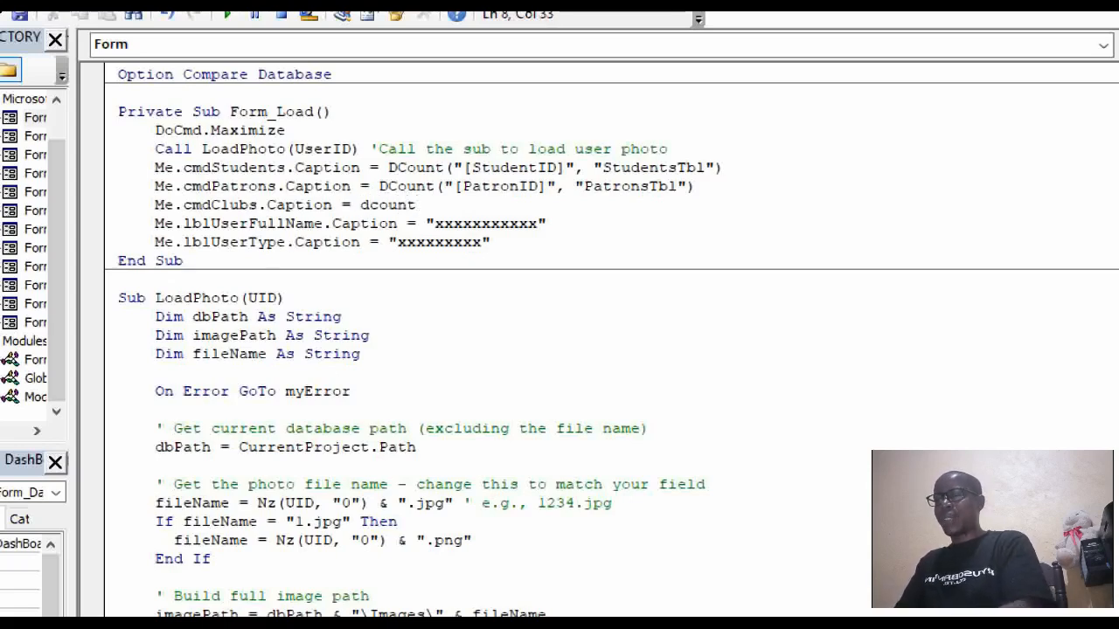
pyautogui.write('(')
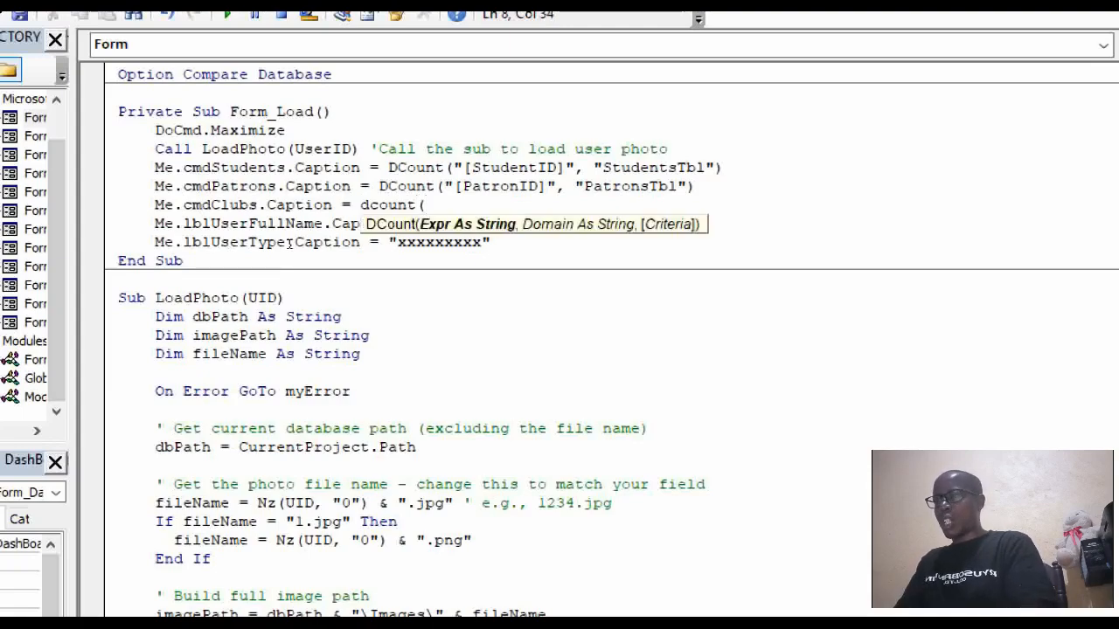
pyautogui.write('"[')
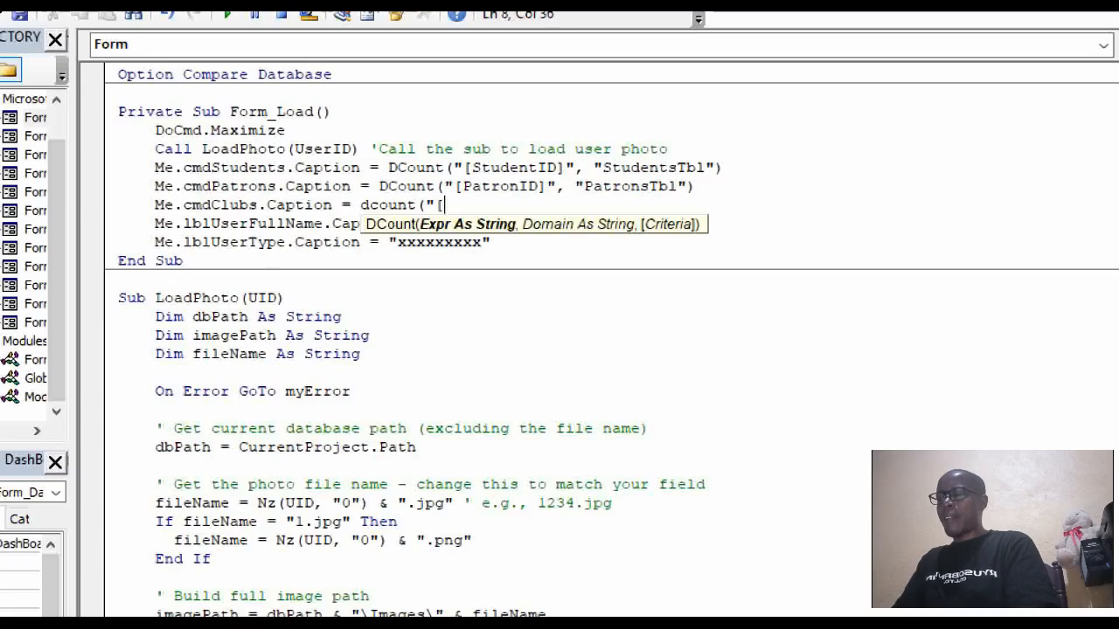
pyautogui.write('Club')
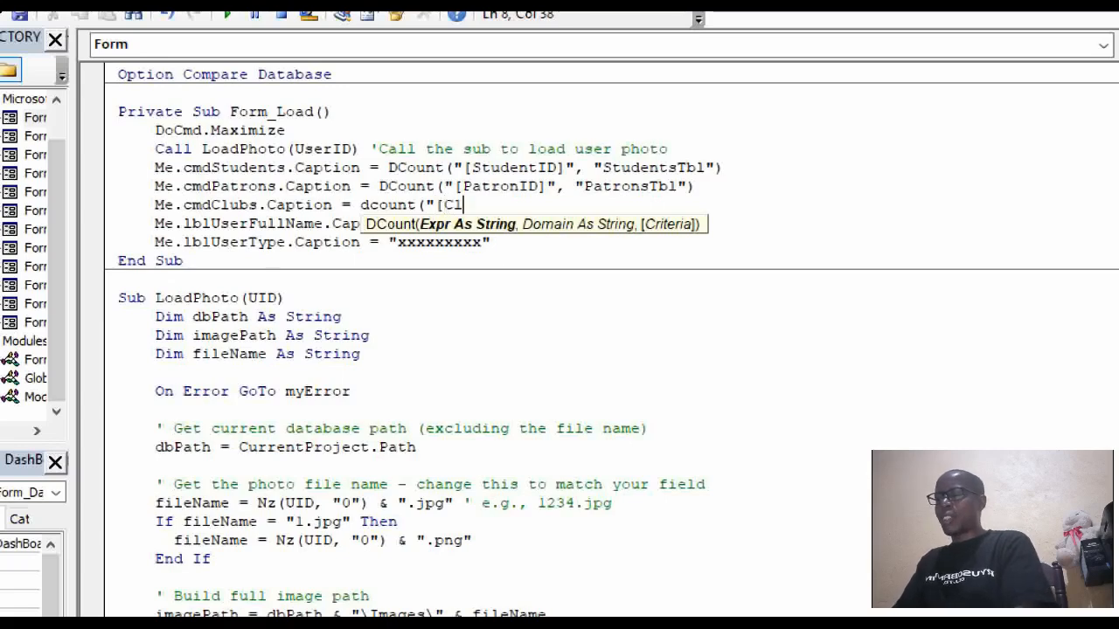
pyautogui.write('ID')
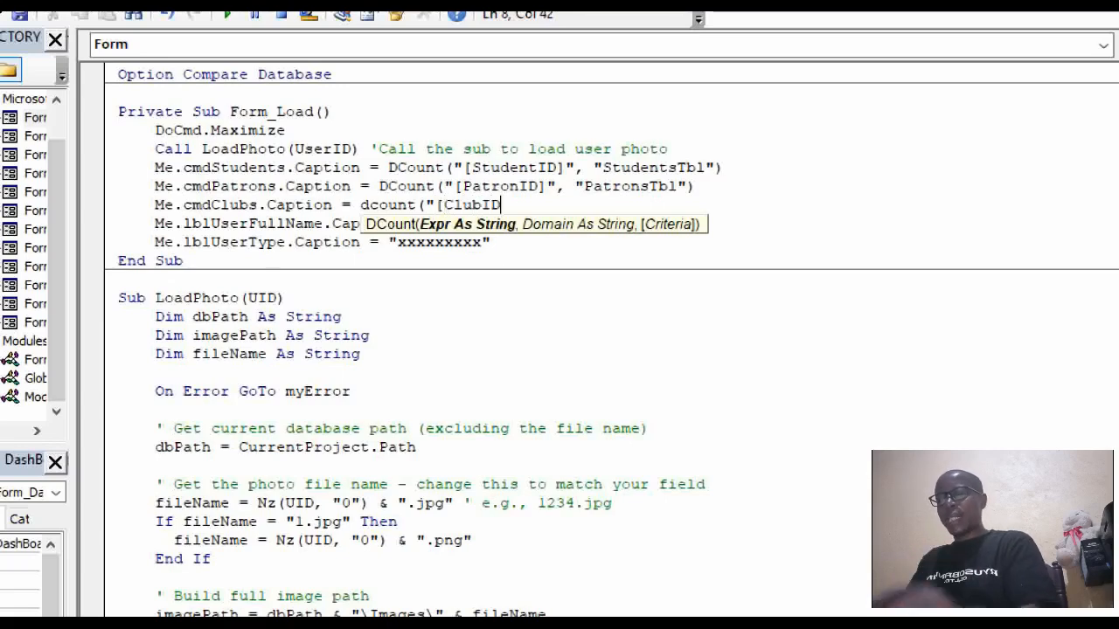
pyautogui.write(']')
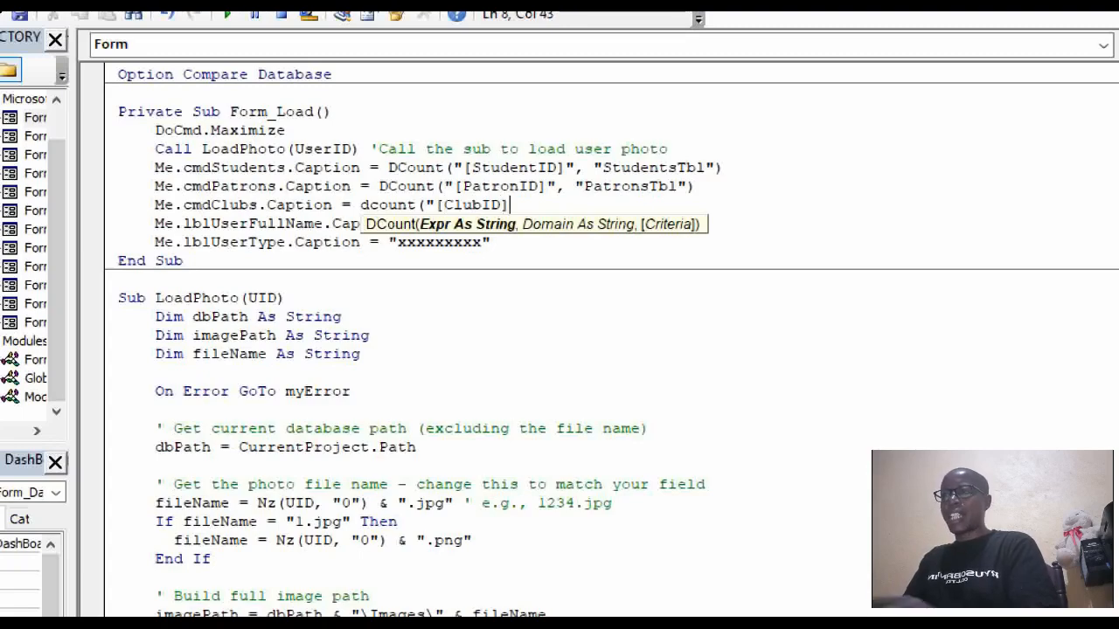
pyautogui.write('",')
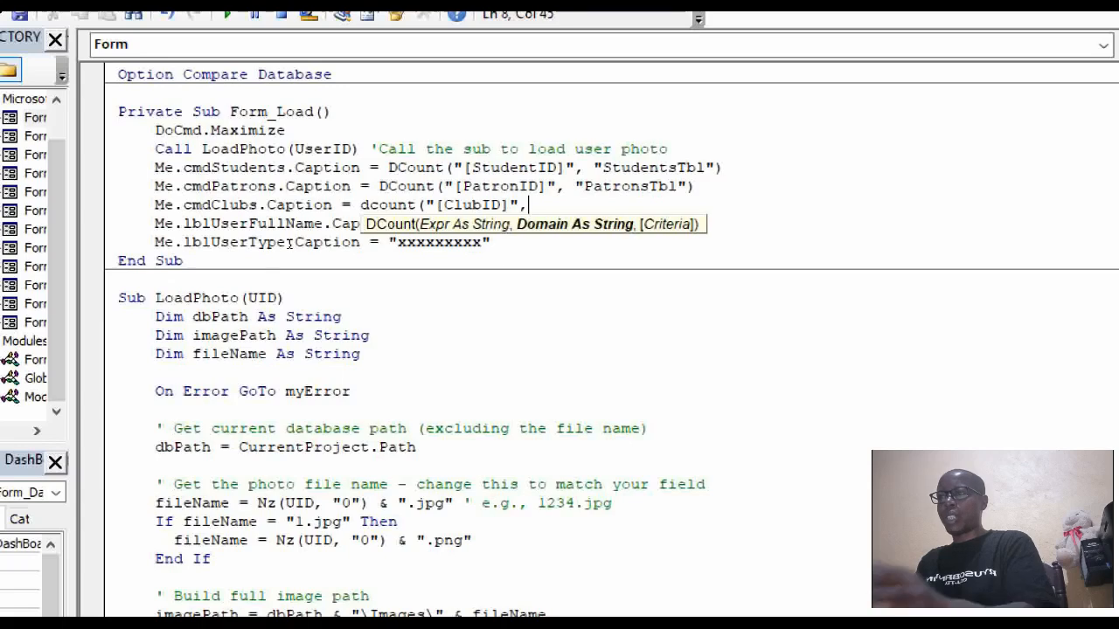
pyautogui.write('"')
pyautogui.write('Clu')
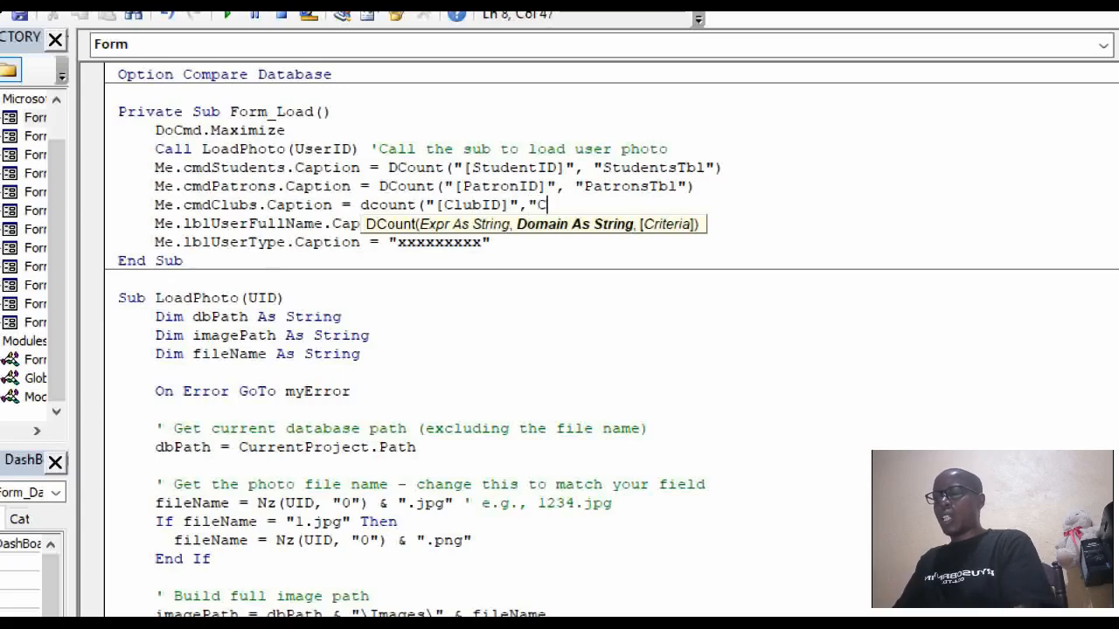
pyautogui.write('b')
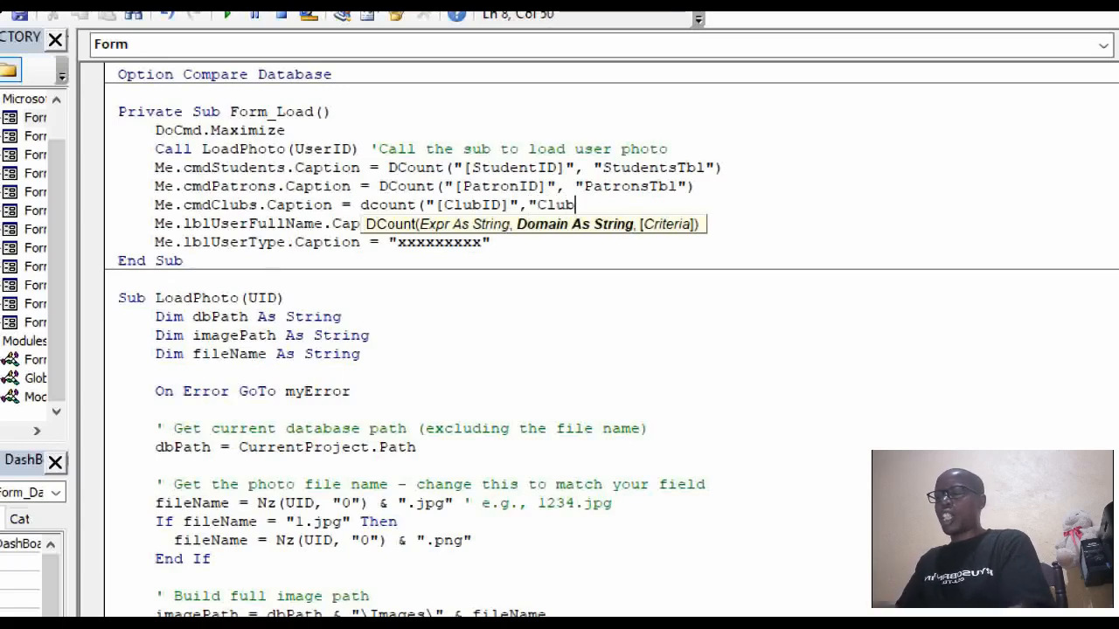
pyautogui.write('sTbl')
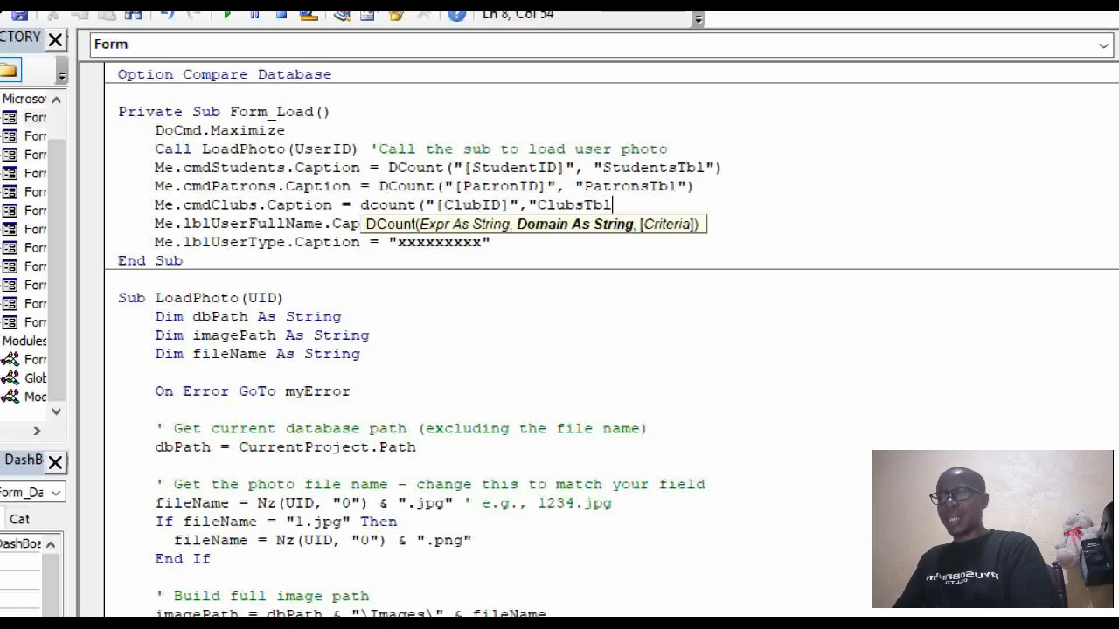
pyautogui.write('"')
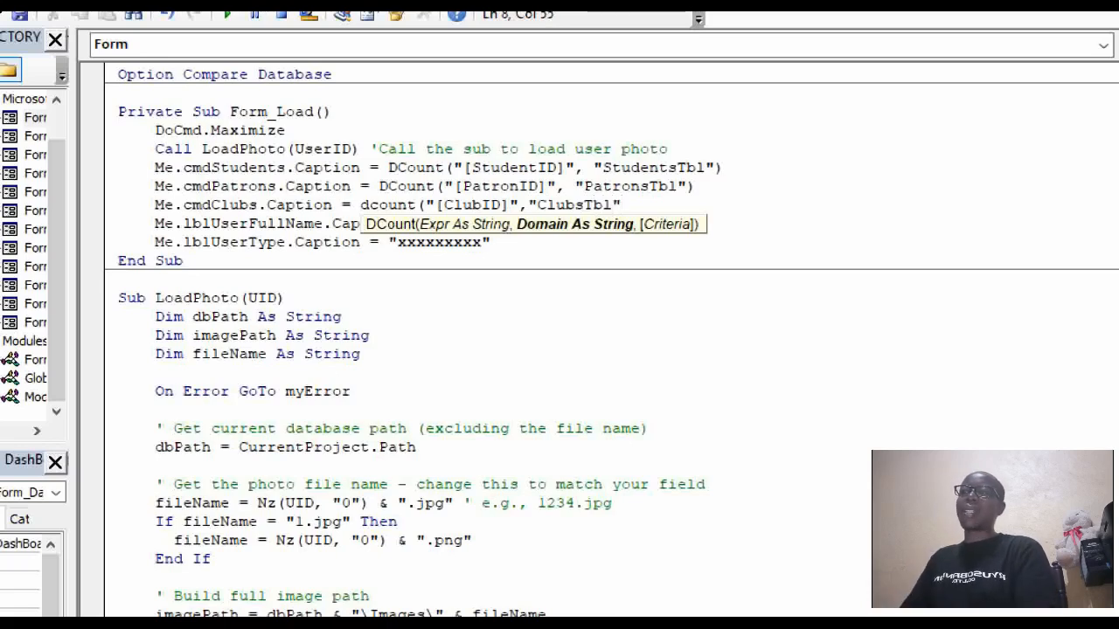
pyautogui.write(')')
# Run the dashboard to verify 1353 students, 8 patrons and 11 clubs.
pyautogui.click(242, 261)
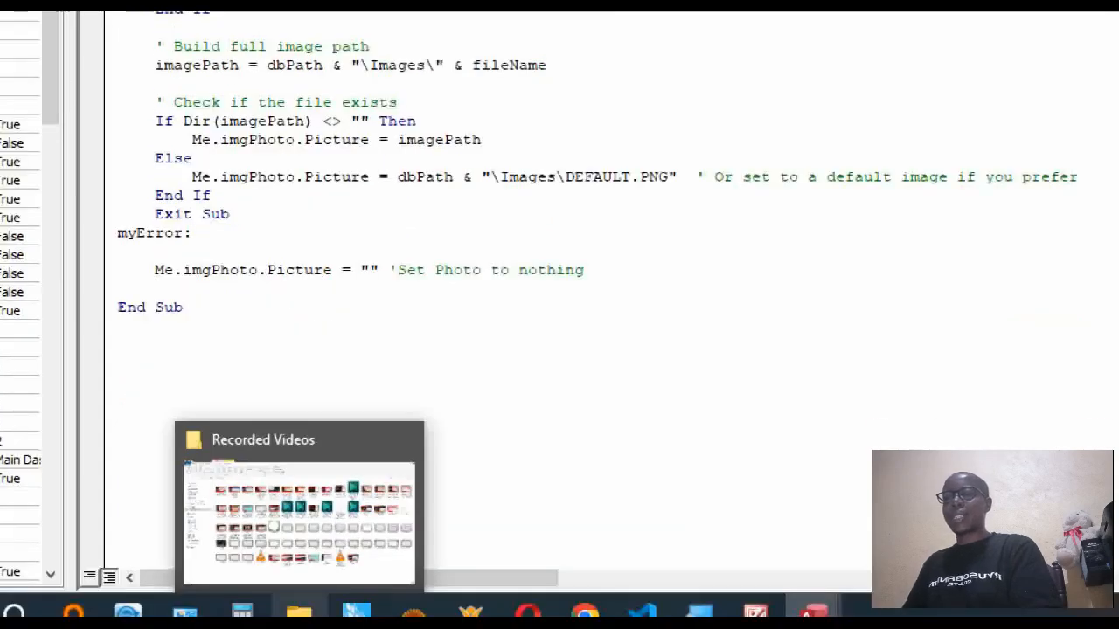
pyautogui.click(686, 520)
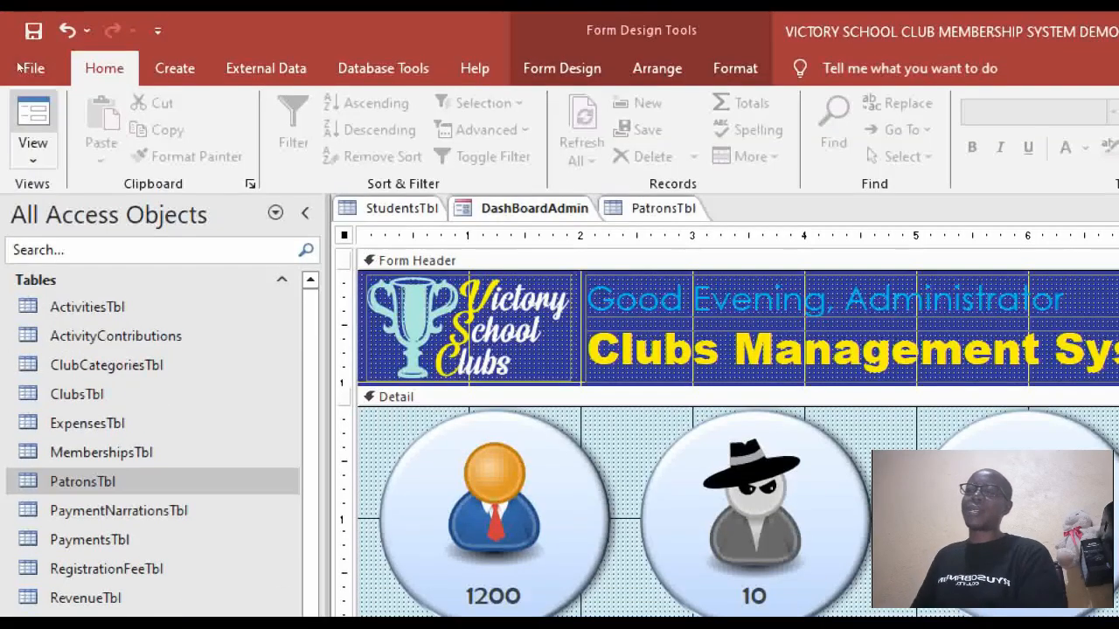
pyautogui.click(32, 115)
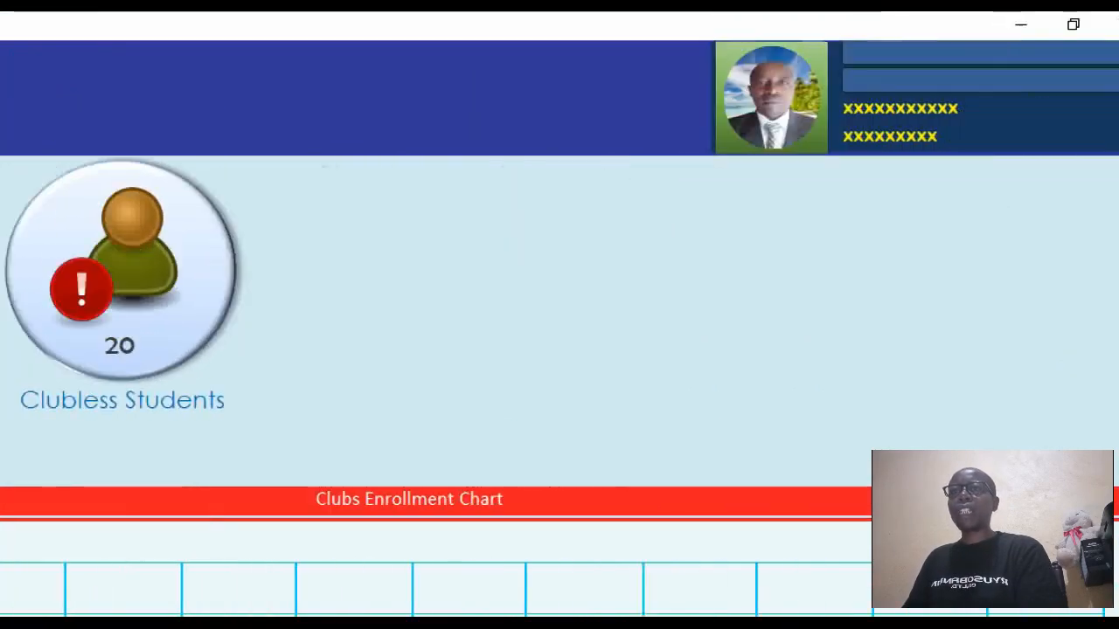
# Cancel closing the dashboard and return it to Design View.
pyautogui.click(1090, 24)
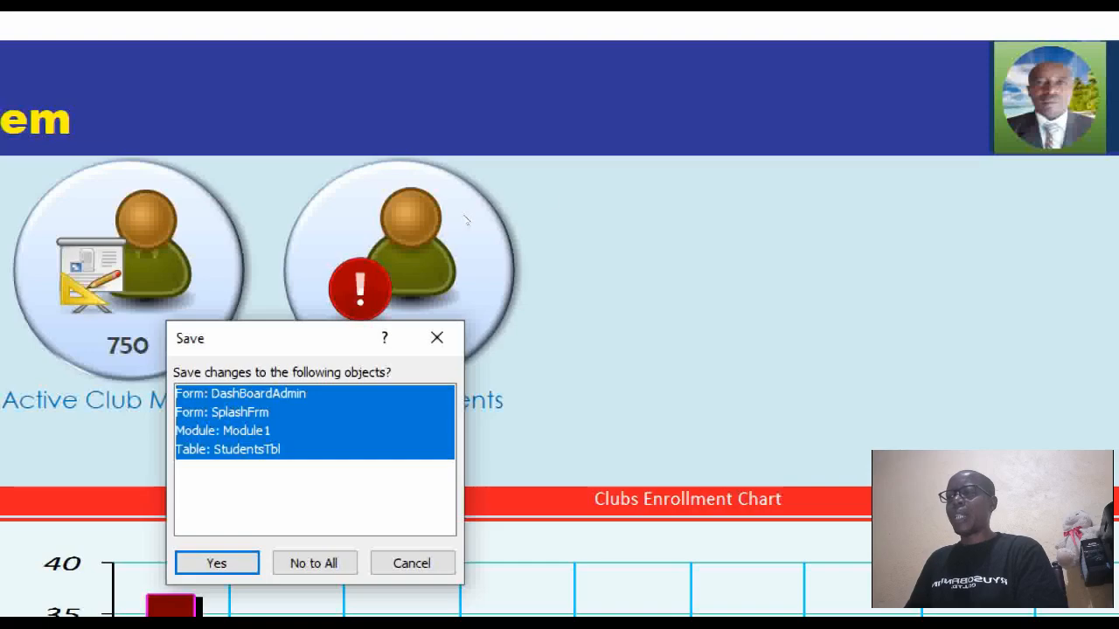
pyautogui.click(411, 563)
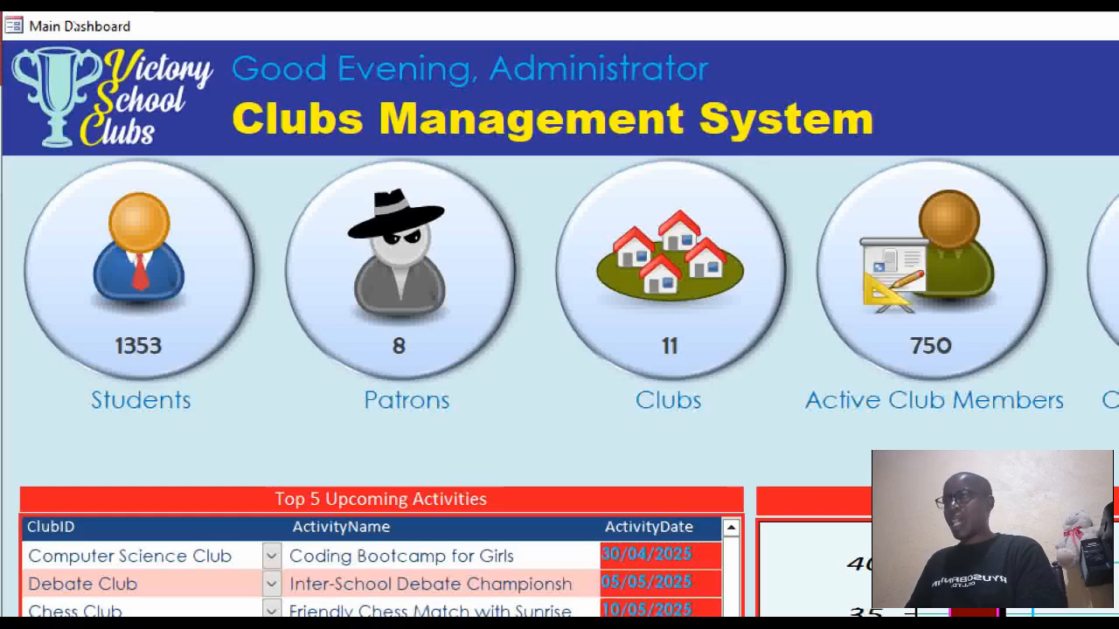
pyautogui.rightClick(81, 16)
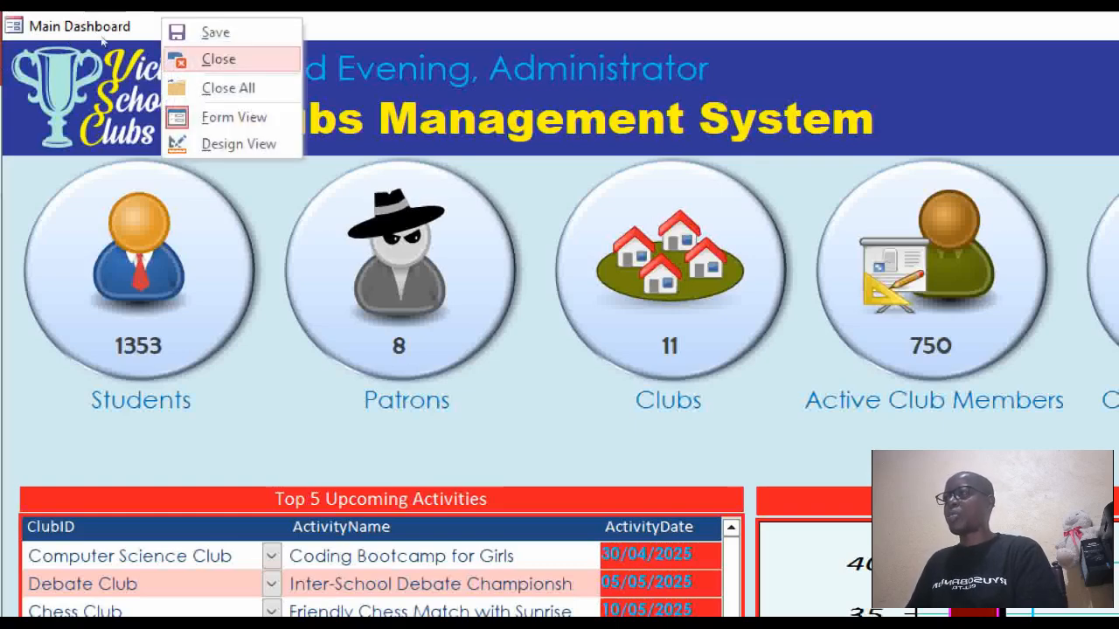
pyautogui.click(239, 143)
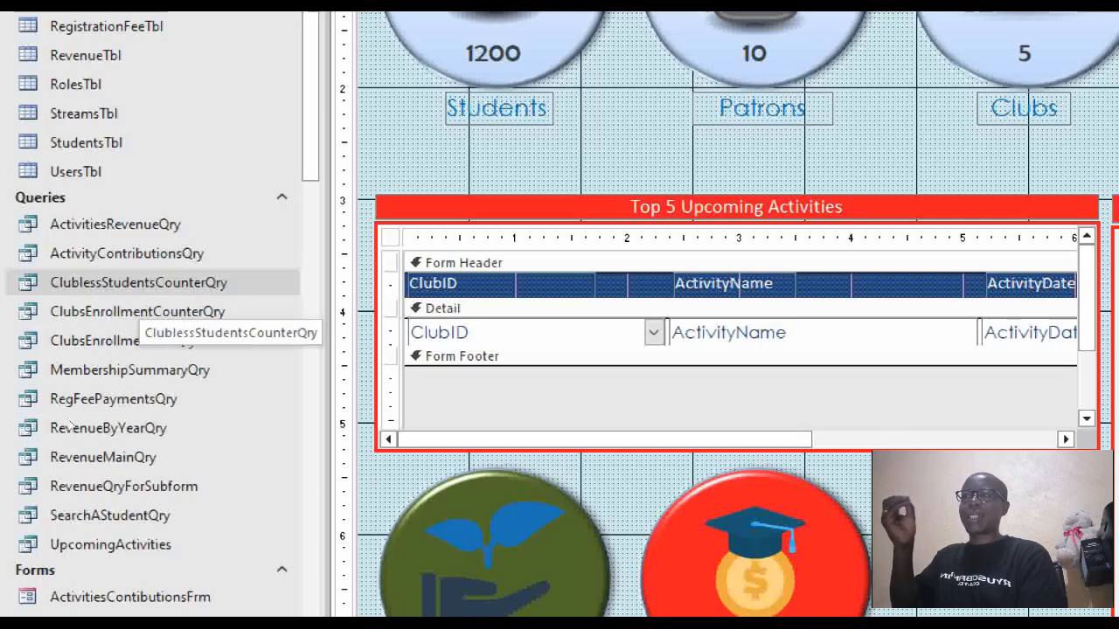
# Open the ClublessStudentsCounterQry query results, then select the MembershipsTbl table.
pyautogui.doubleClick(138, 284)
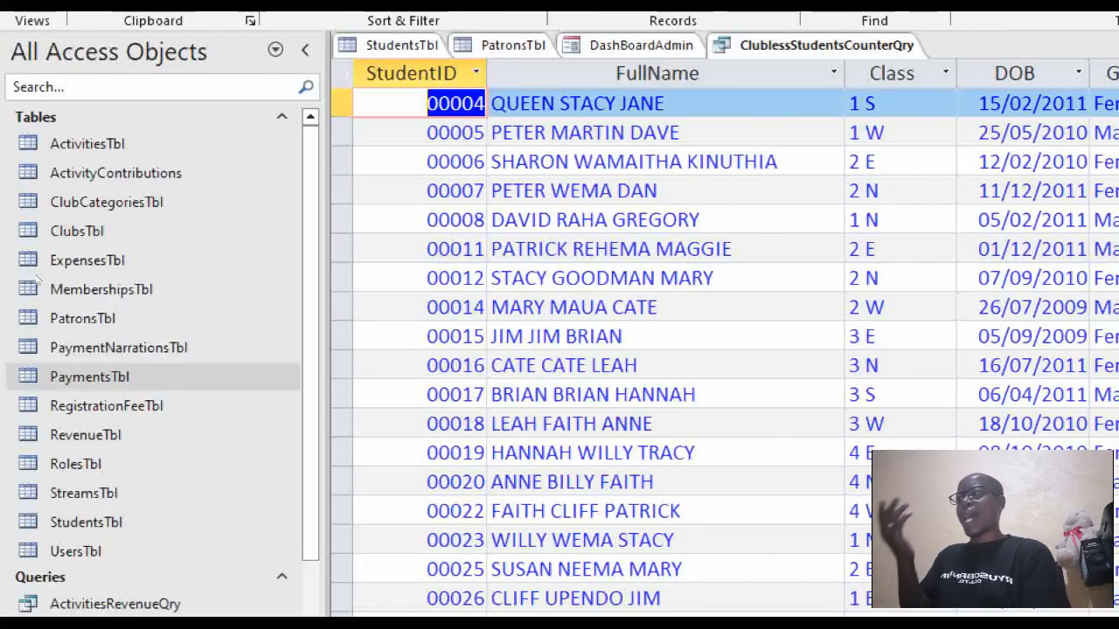
pyautogui.click(39, 289)
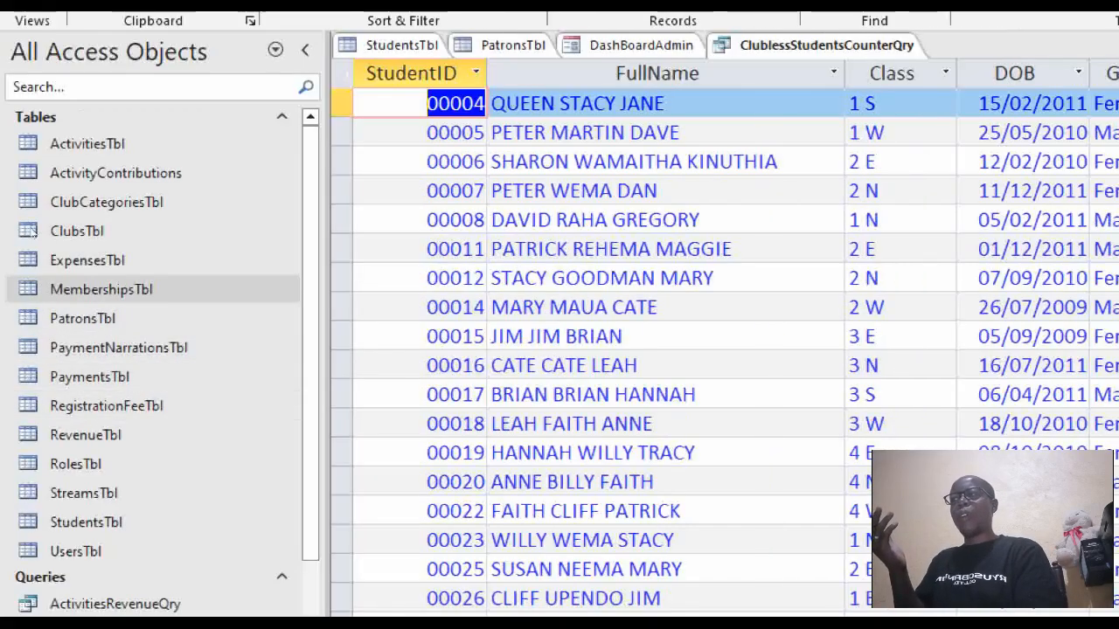
# Open MembershipsTbl and autofit the MemberStatus column to show its full header.
pyautogui.press('Return')
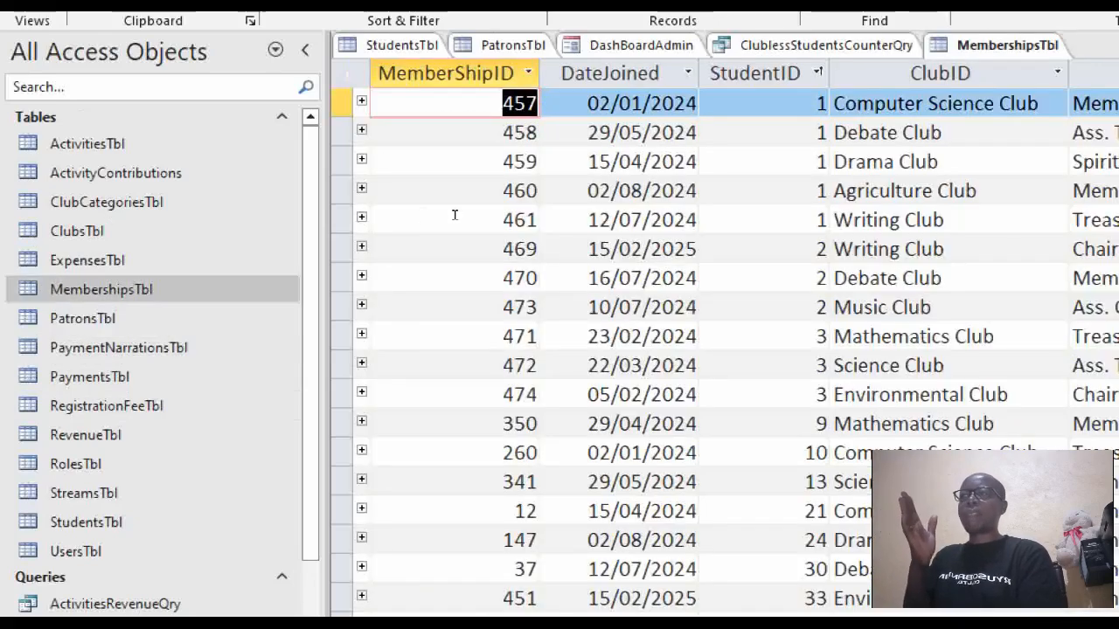
pyautogui.hotkey('ctrl', 'space')
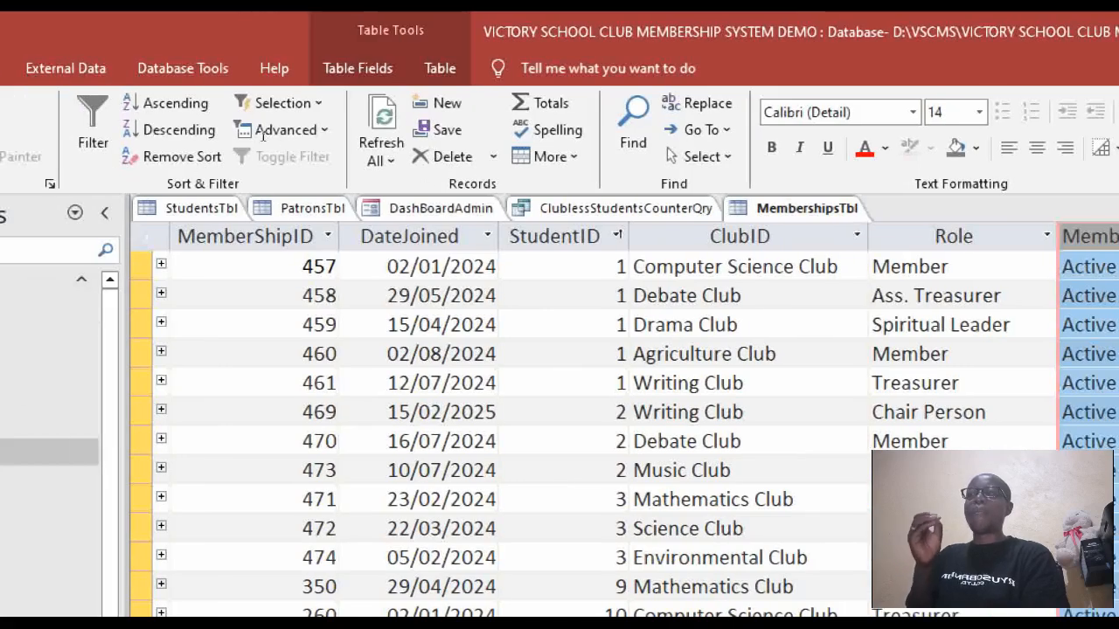
pyautogui.click(244, 236)
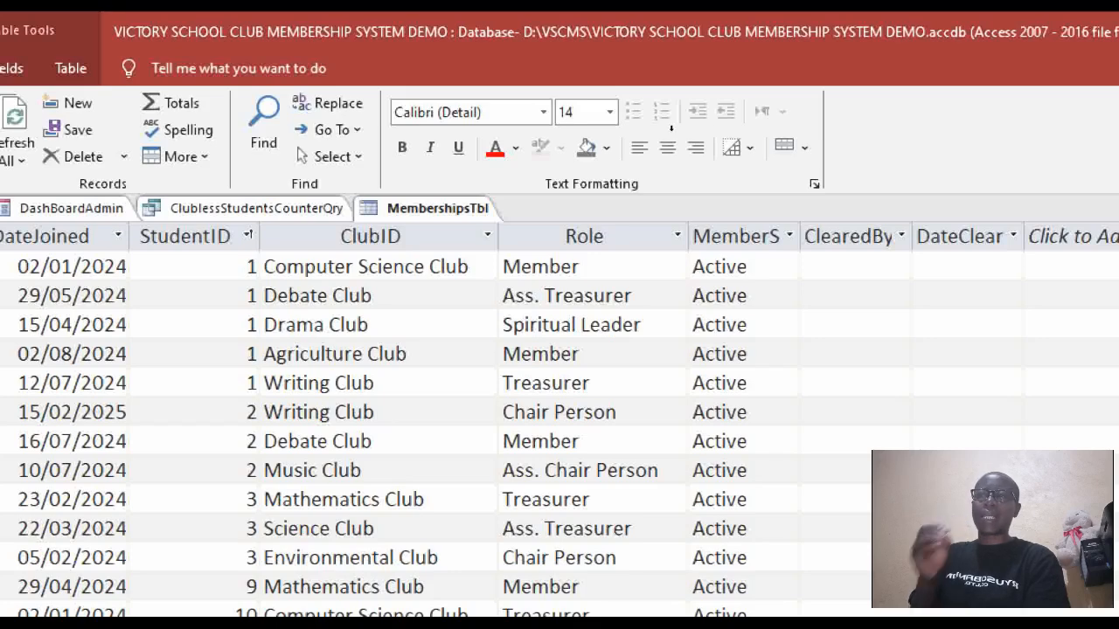
pyautogui.click(739, 236)
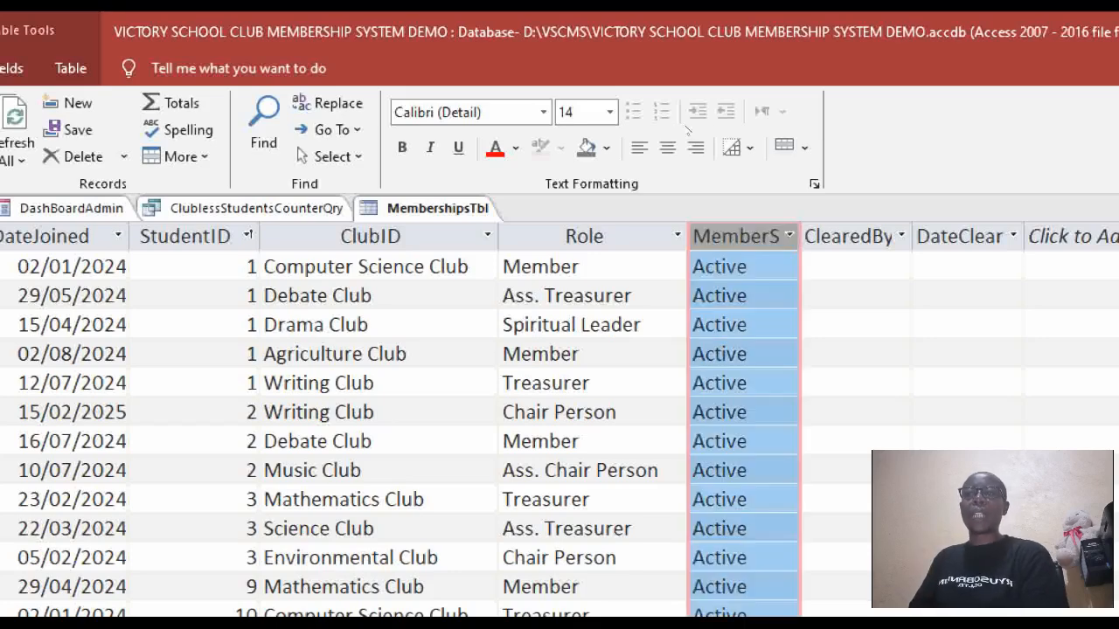
pyautogui.doubleClick(800, 236)
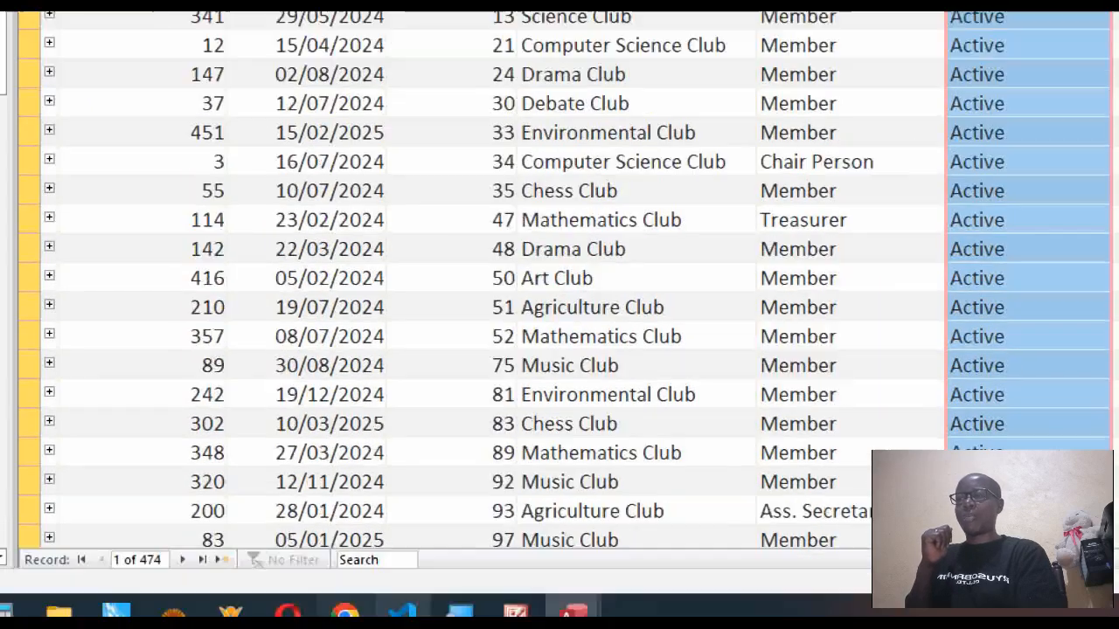
pyautogui.moveTo(459, 612)
pyautogui.moveTo(572, 611)
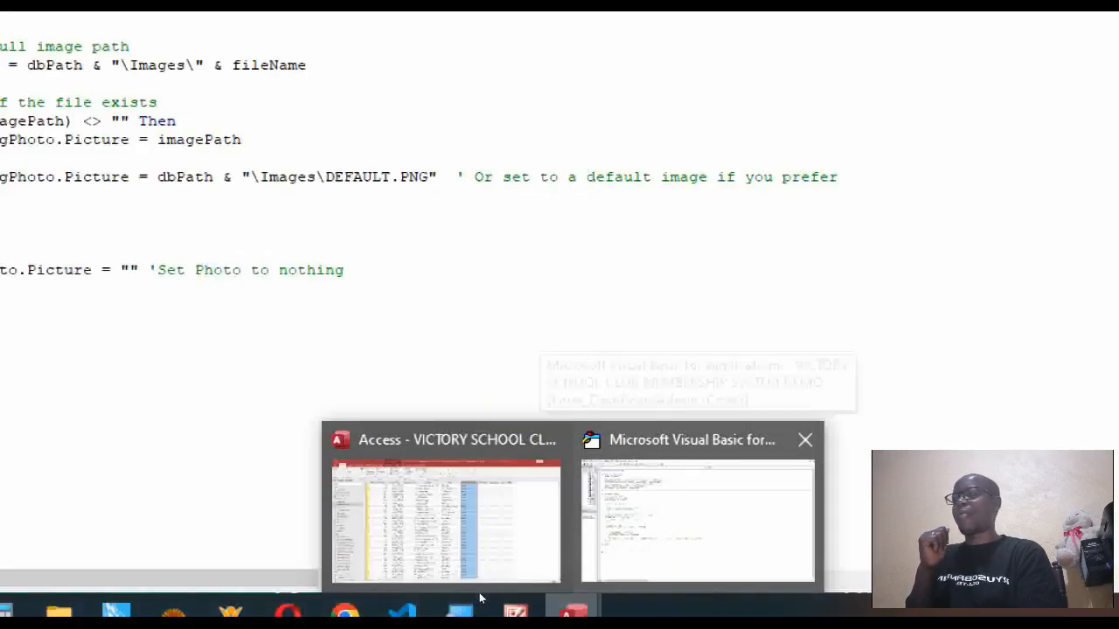
# Below the cmdClubs line, add Me.cmdActiveMembers.Caption = DCount("[MembershipID]","MembershipsTbl","[MembershipStatus]='Active'").
pyautogui.click(647, 551)
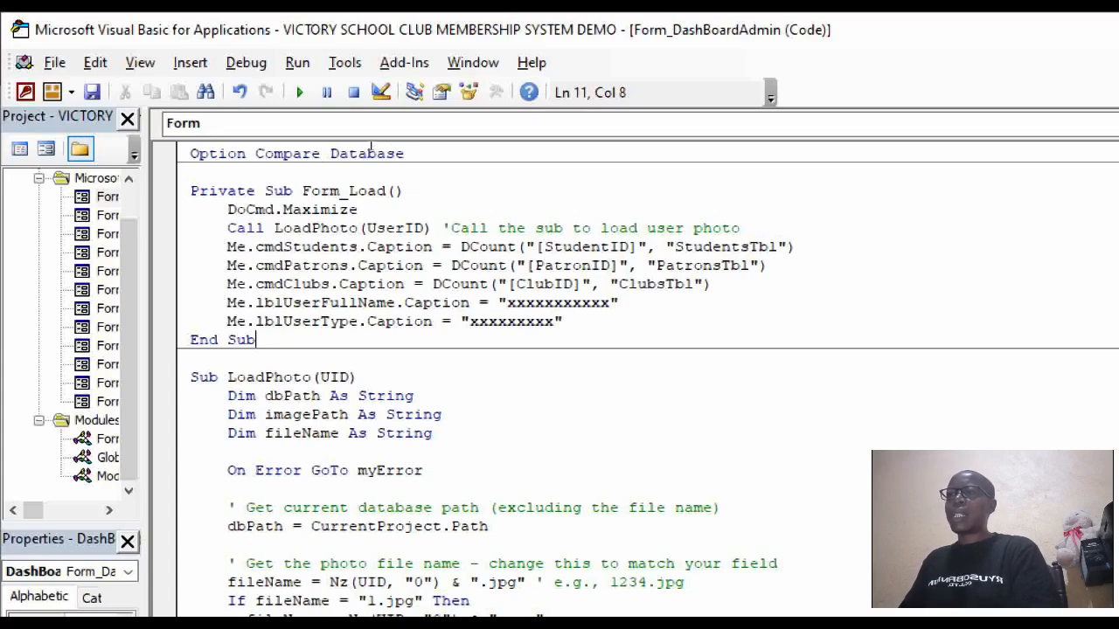
pyautogui.press('Up')
pyautogui.press('Up')
pyautogui.press('Up')
pyautogui.press('End')
pyautogui.press('Return')
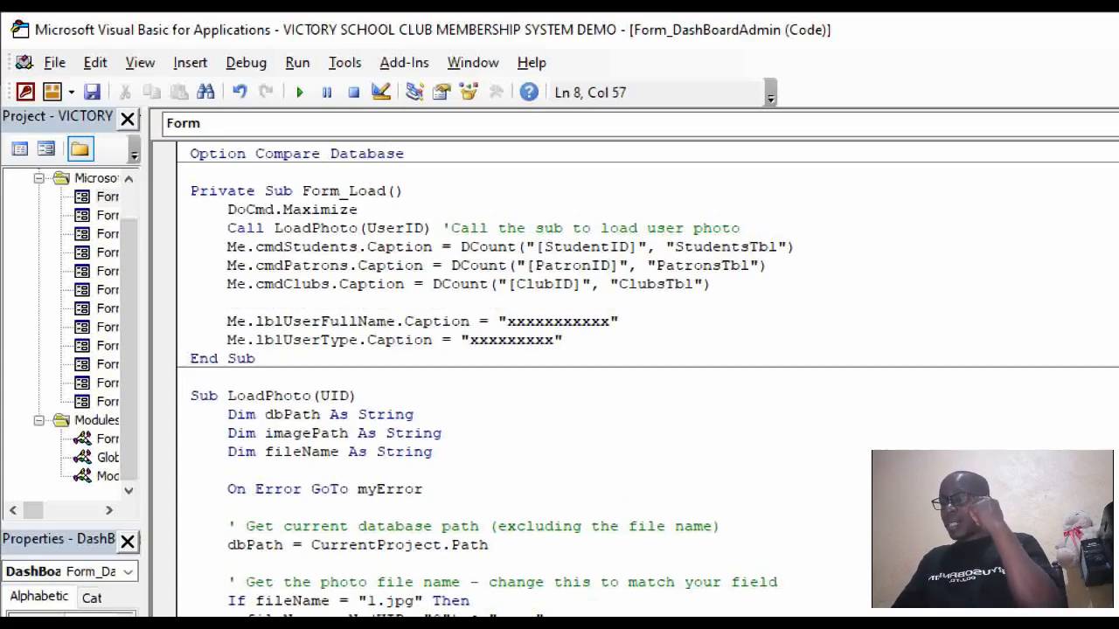
pyautogui.write('me')
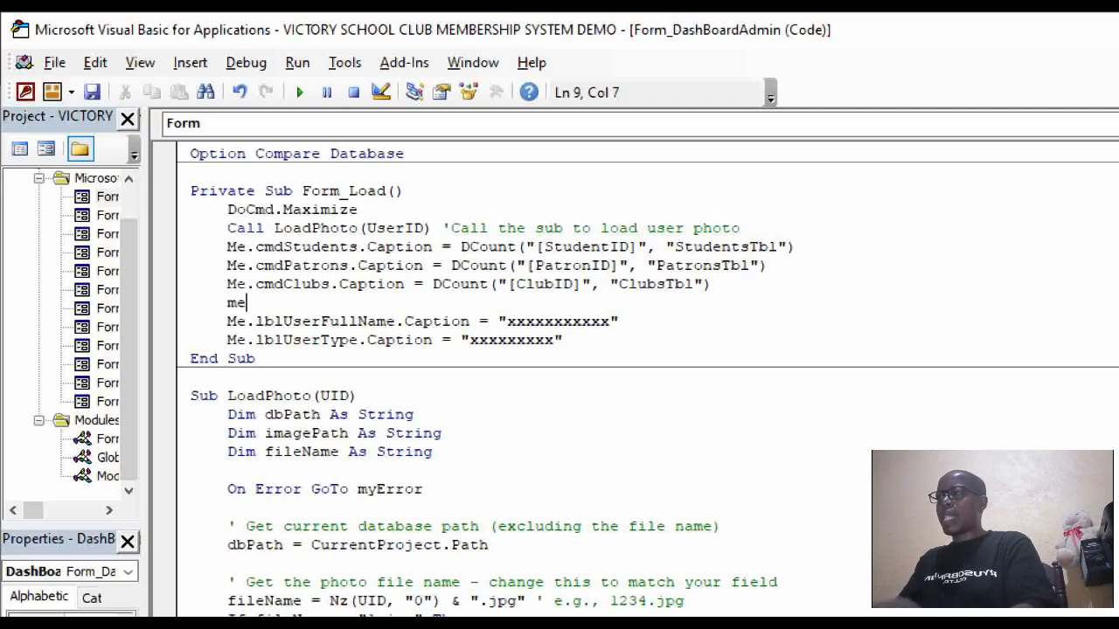
pyautogui.write('.')
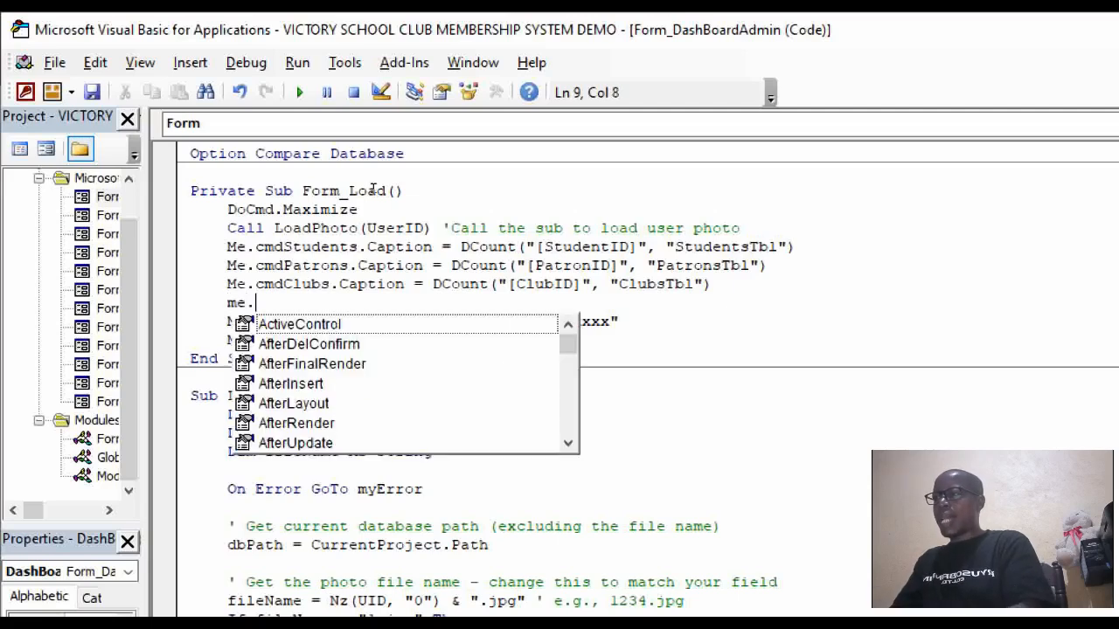
pyautogui.write('cm')
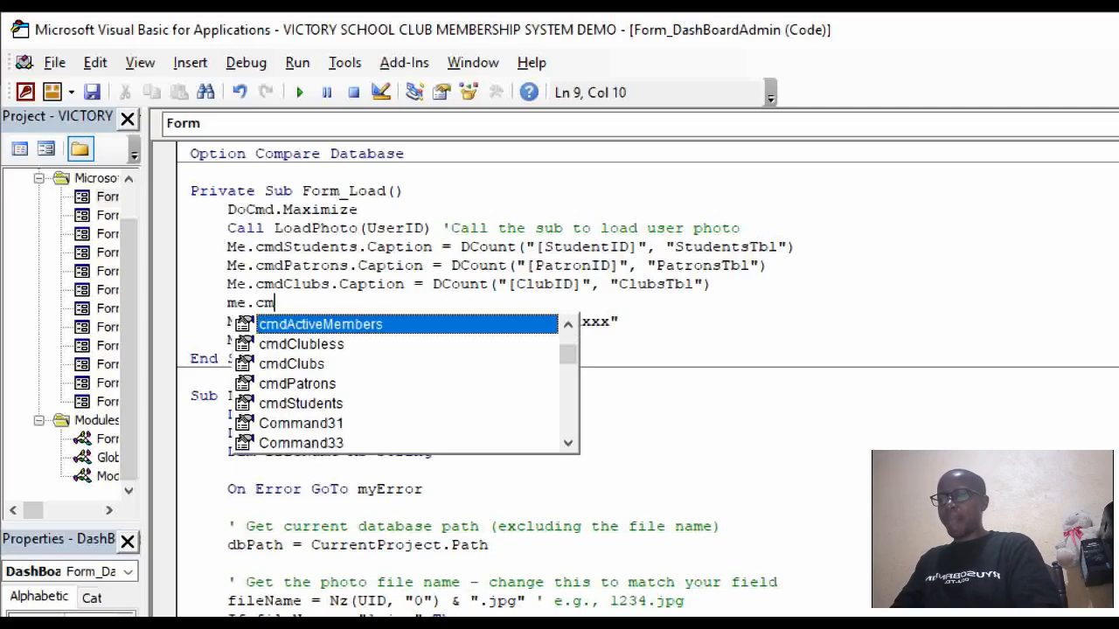
pyautogui.write('dActiveMembers.')
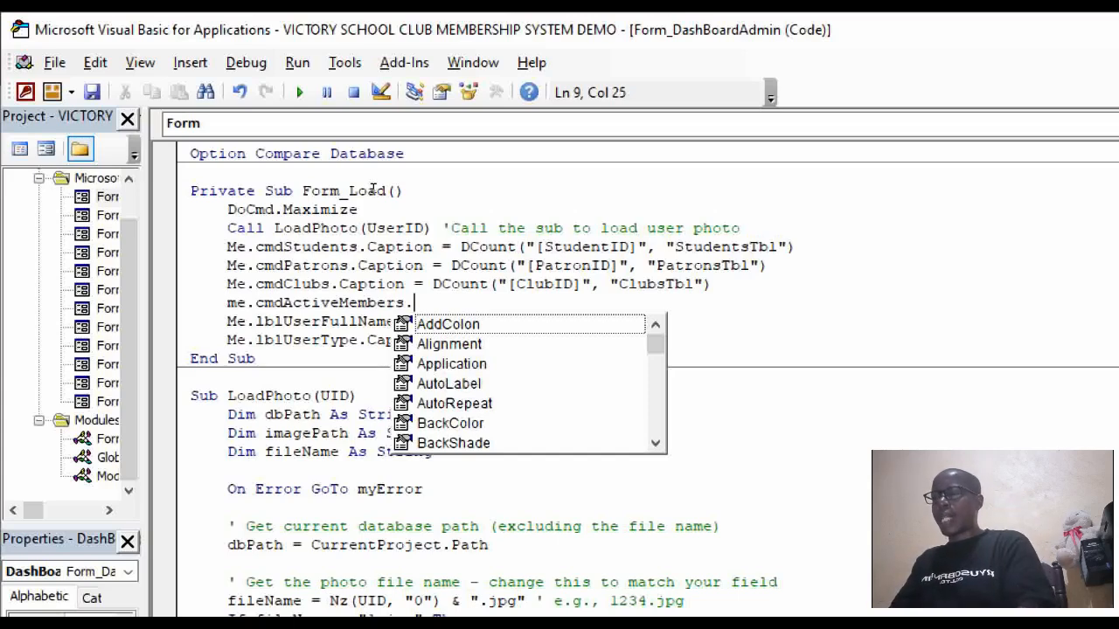
pyautogui.write('caption')
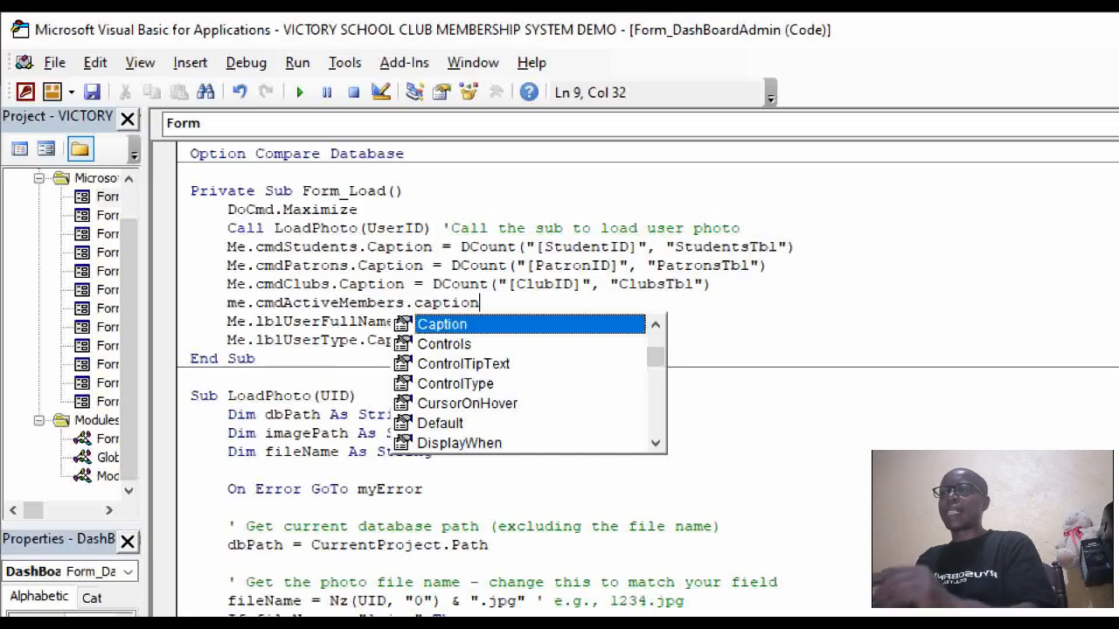
pyautogui.write('=')
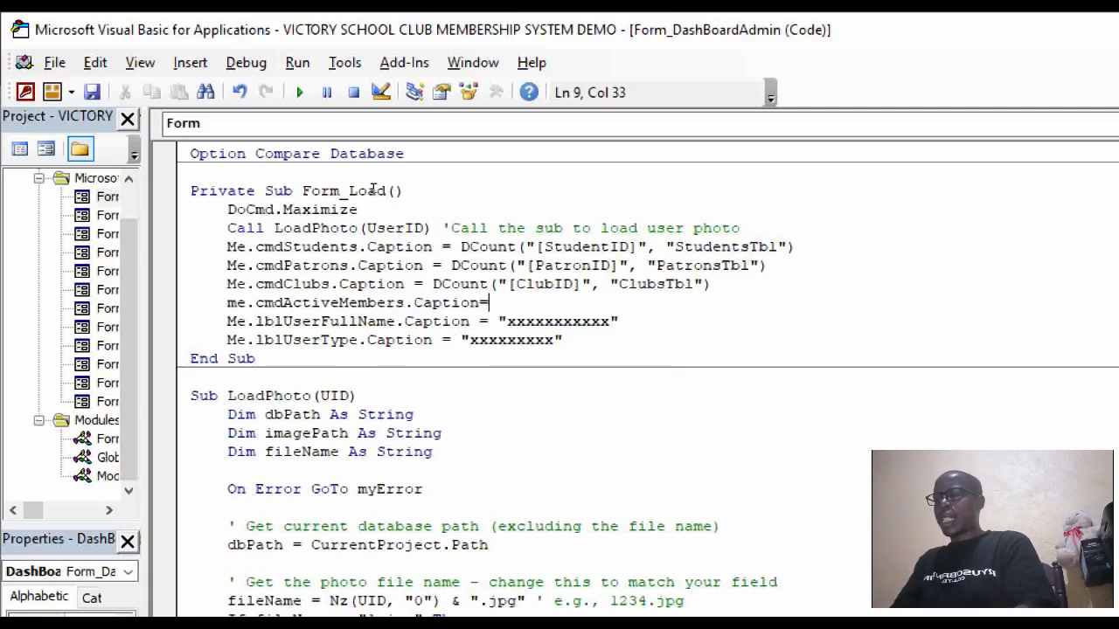
pyautogui.write('dcount')
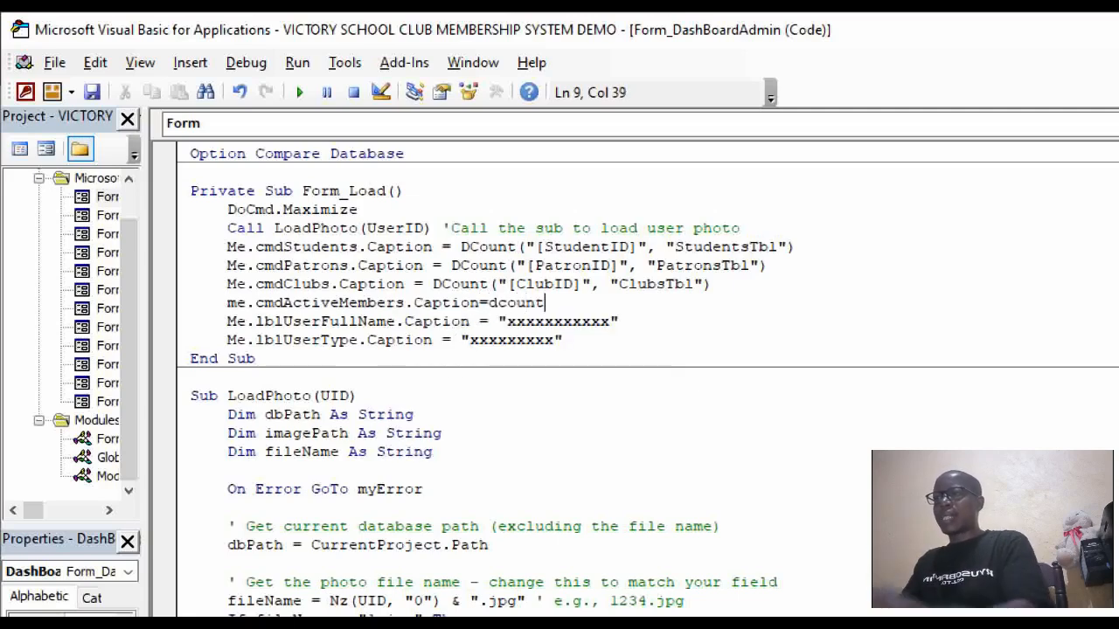
pyautogui.write('("')
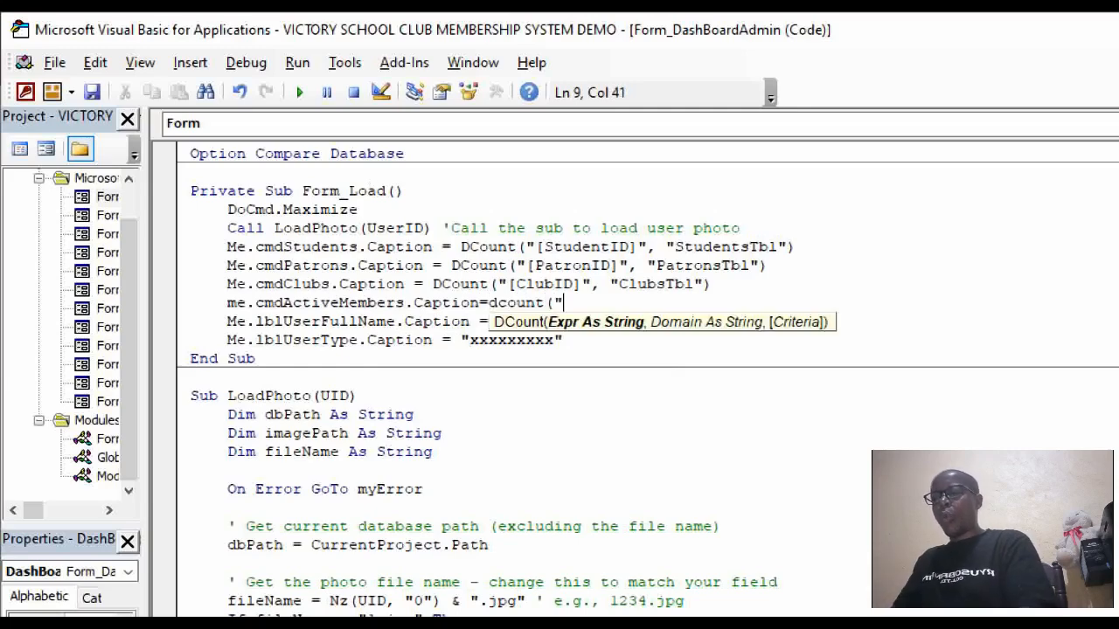
pyautogui.write('[')
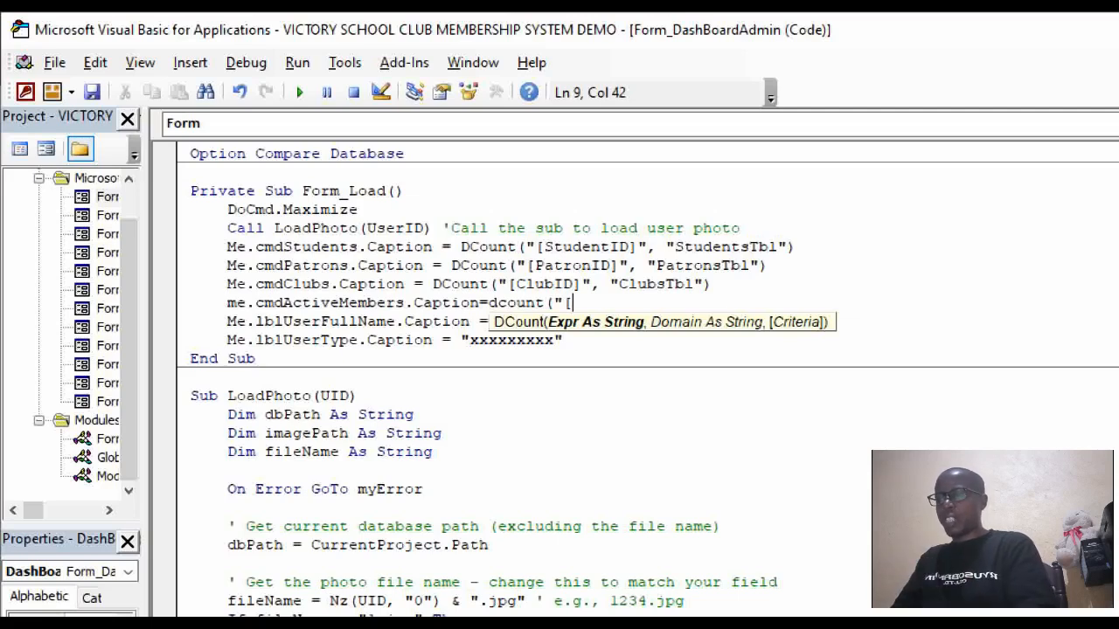
pyautogui.write('Member')
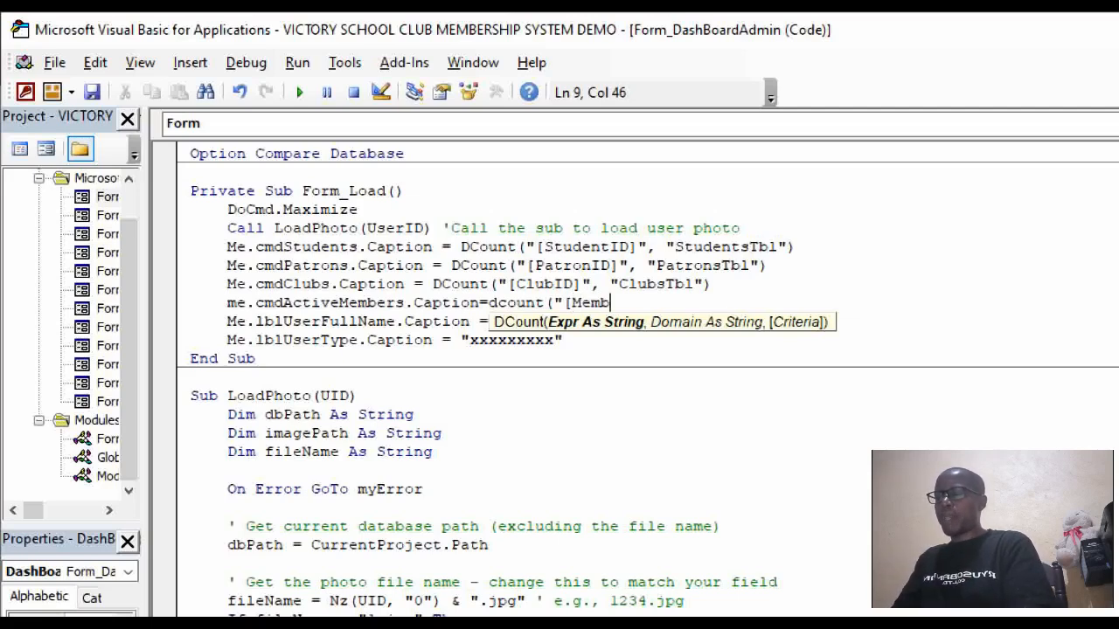
pyautogui.write('s')
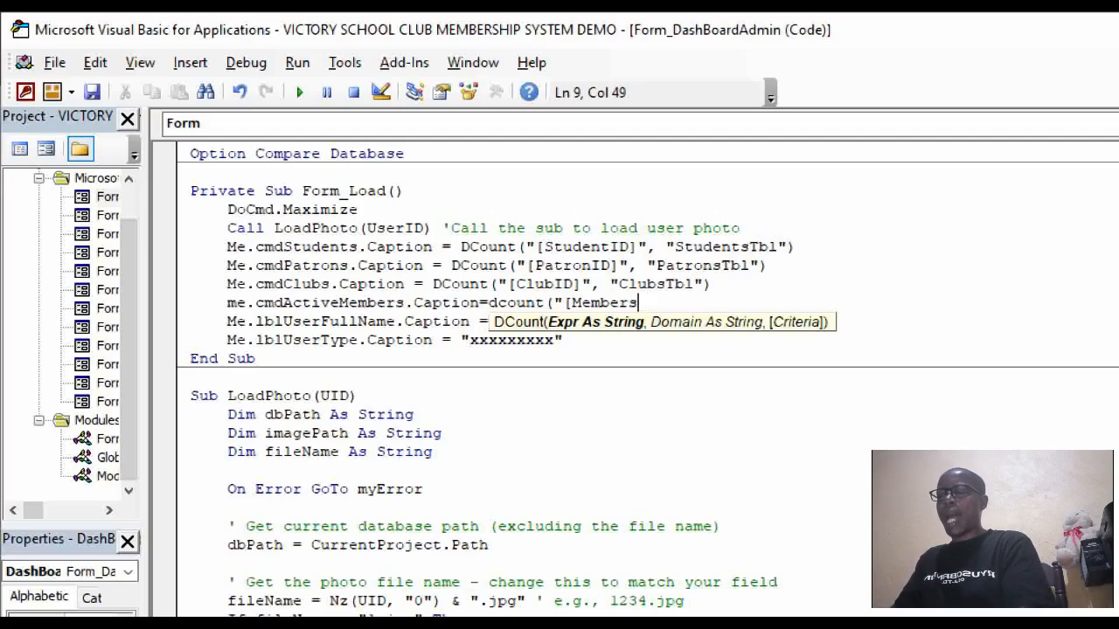
pyautogui.write('hipID')
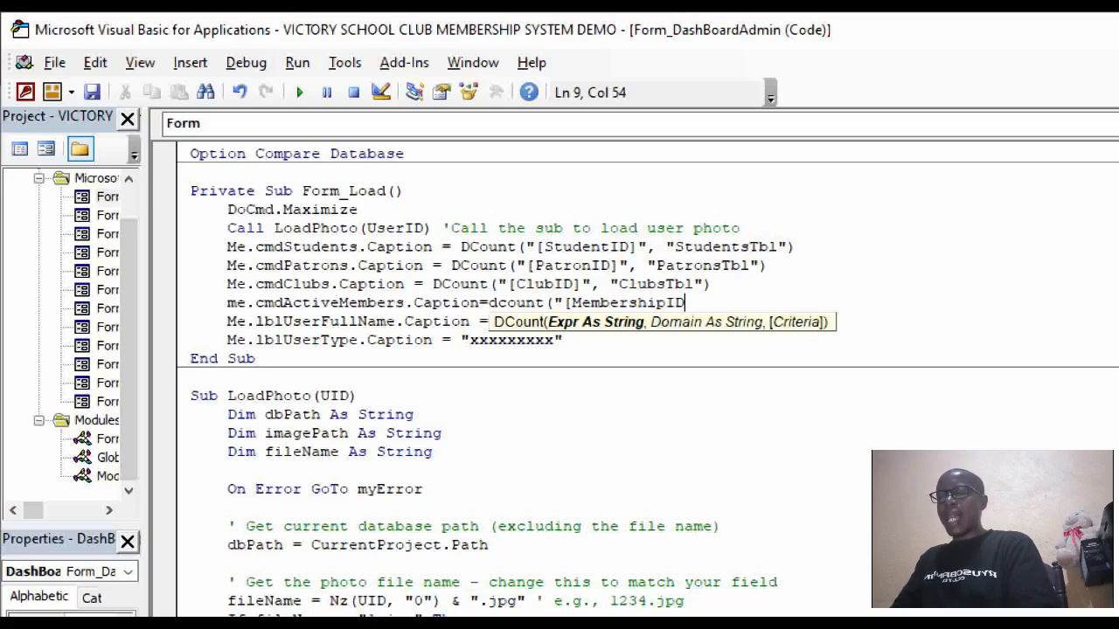
pyautogui.write(']"')
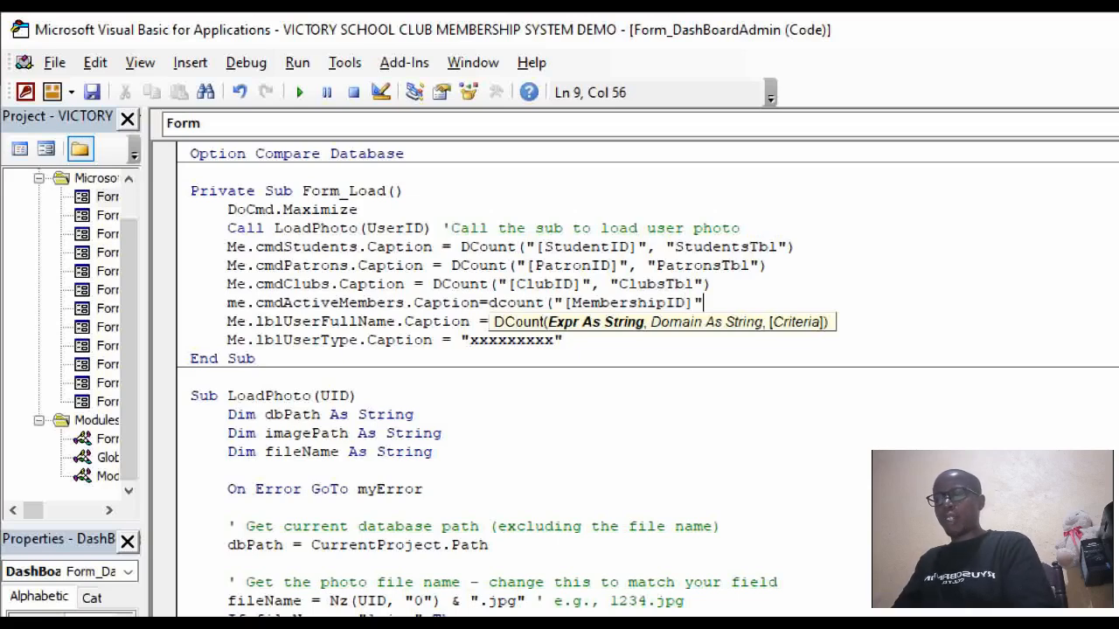
pyautogui.write(',"')
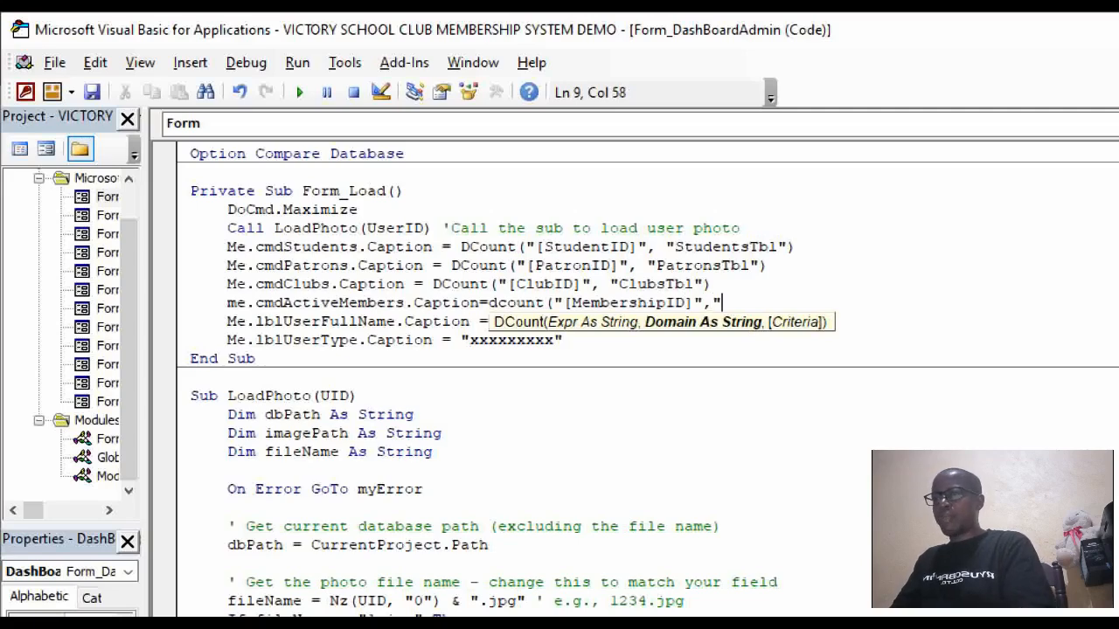
pyautogui.write('M')
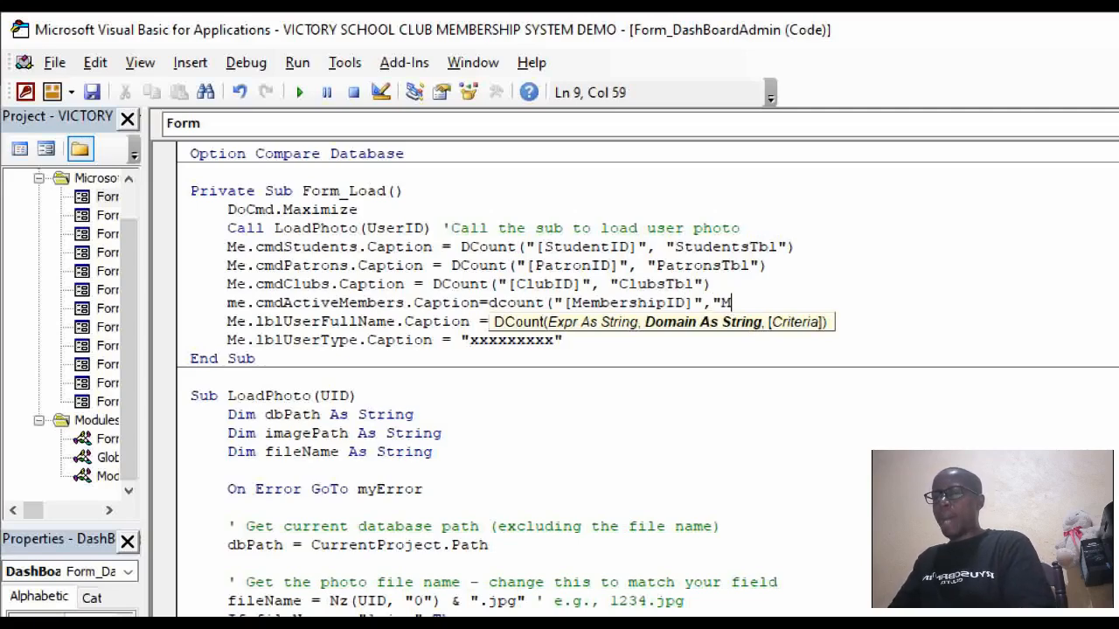
pyautogui.write('e')
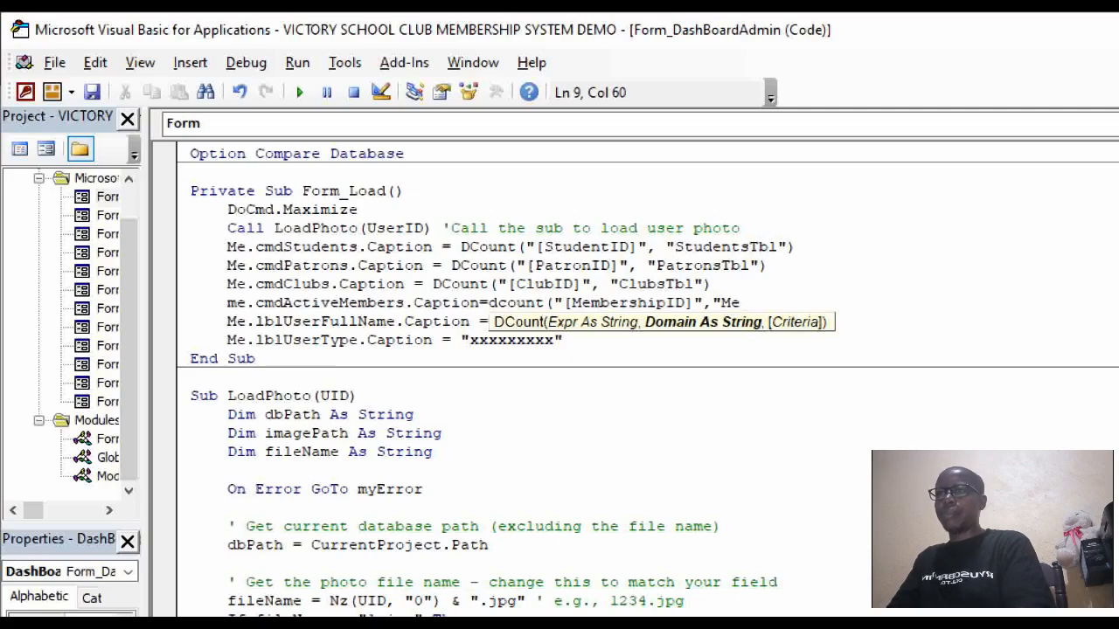
pyautogui.write('mber')
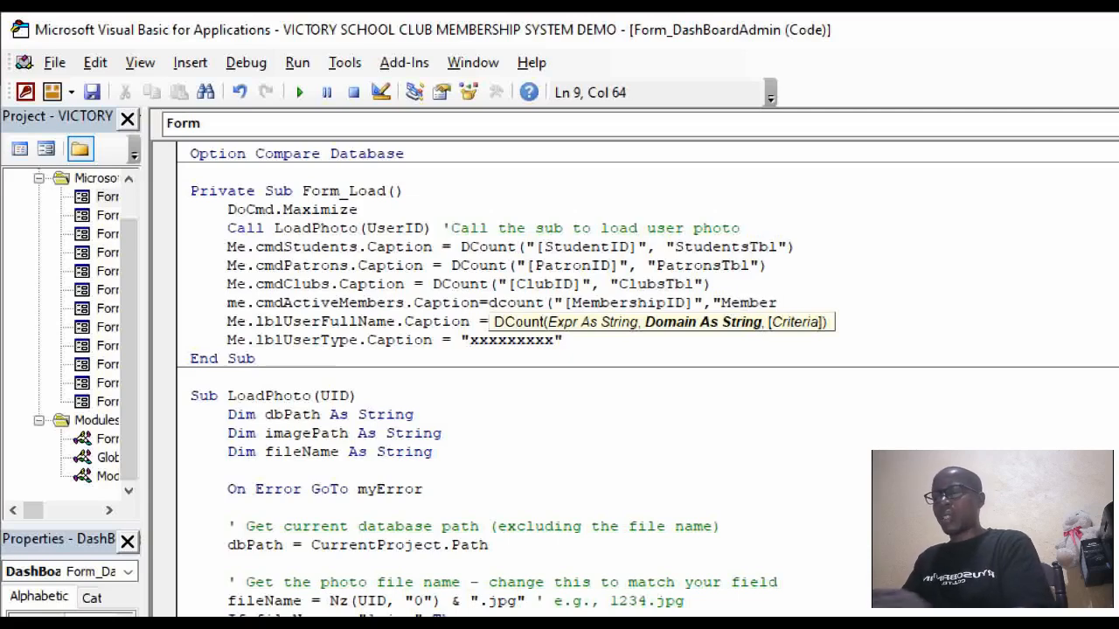
pyautogui.write('ship')
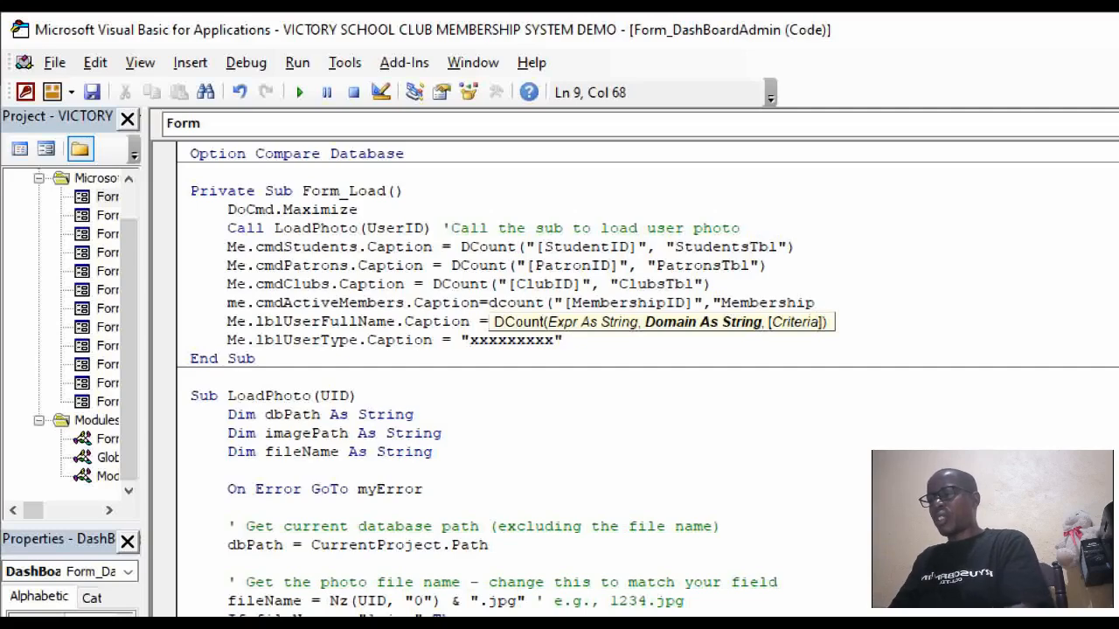
pyautogui.write('sT')
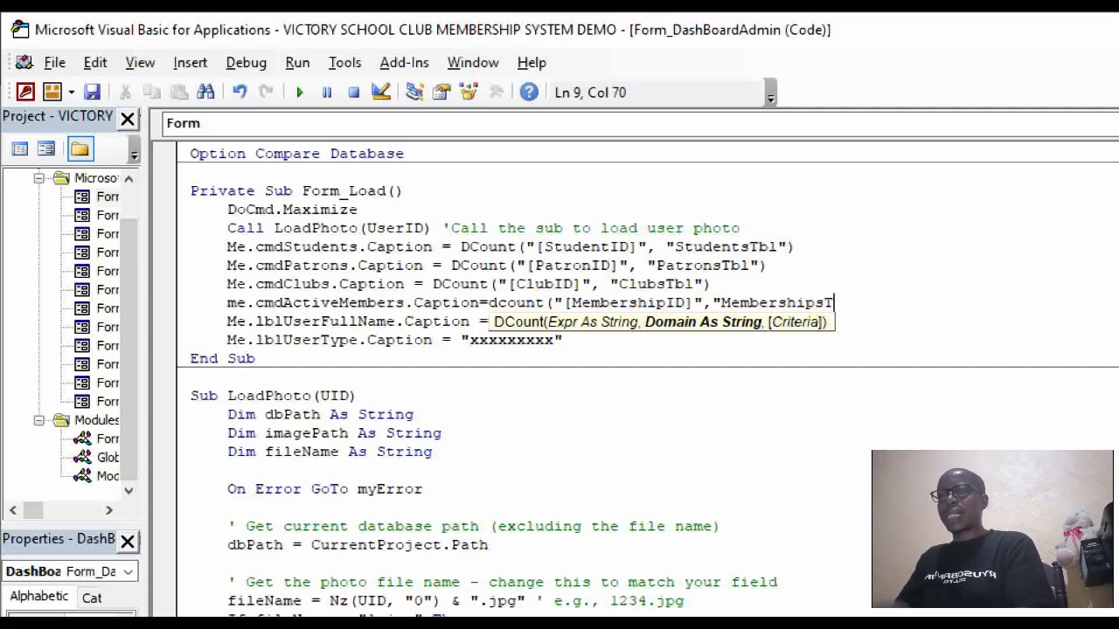
pyautogui.write('bl')
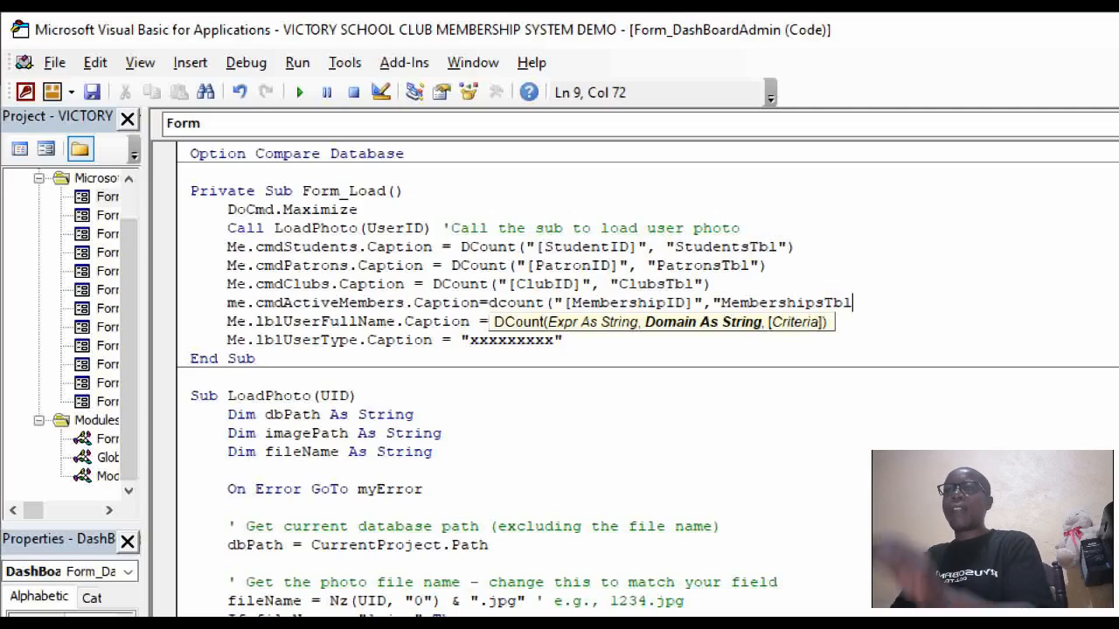
pyautogui.write('"')
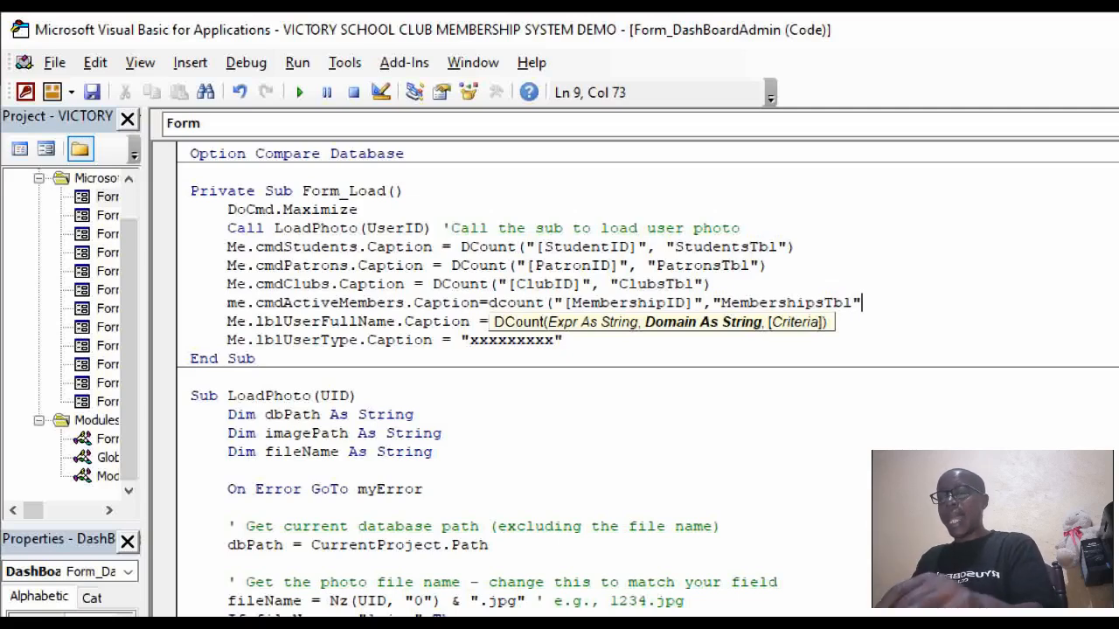
pyautogui.write(',"')
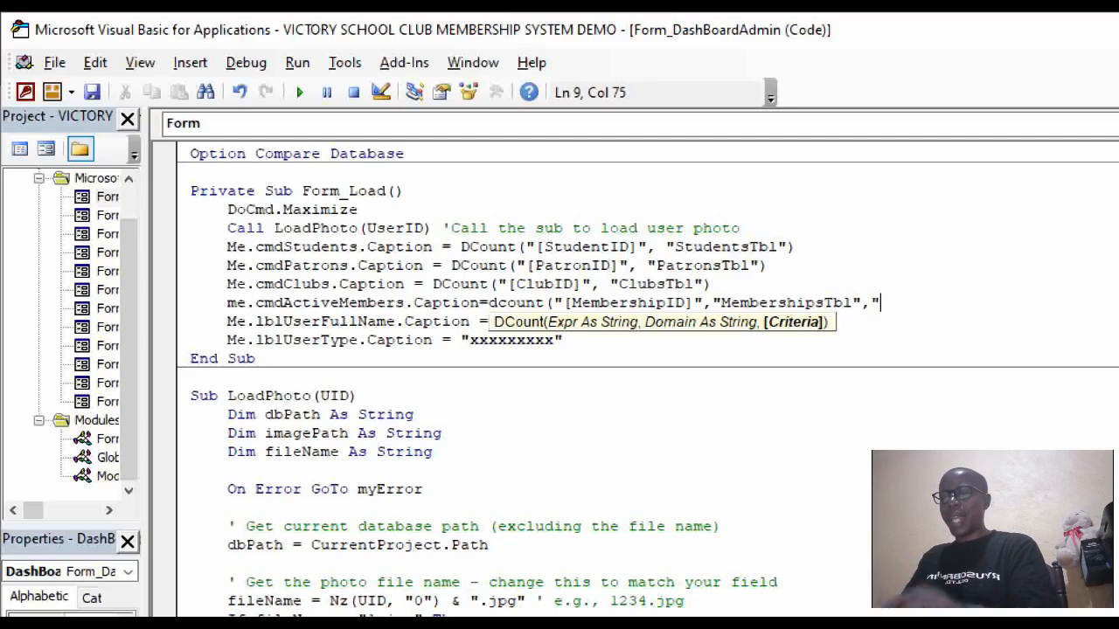
pyautogui.write('[')
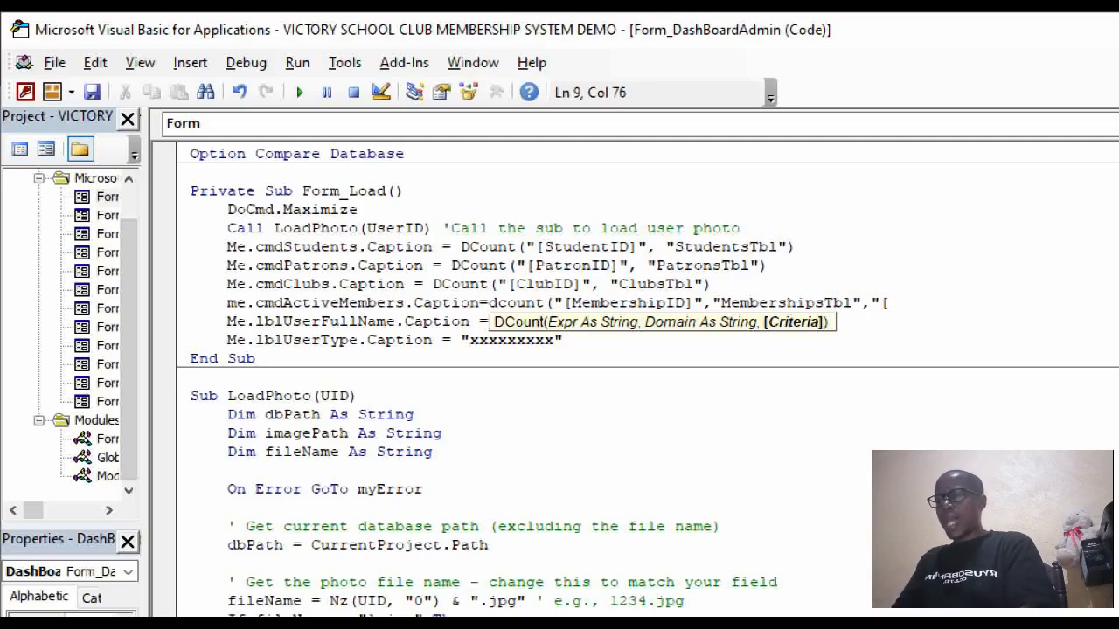
pyautogui.write('Members')
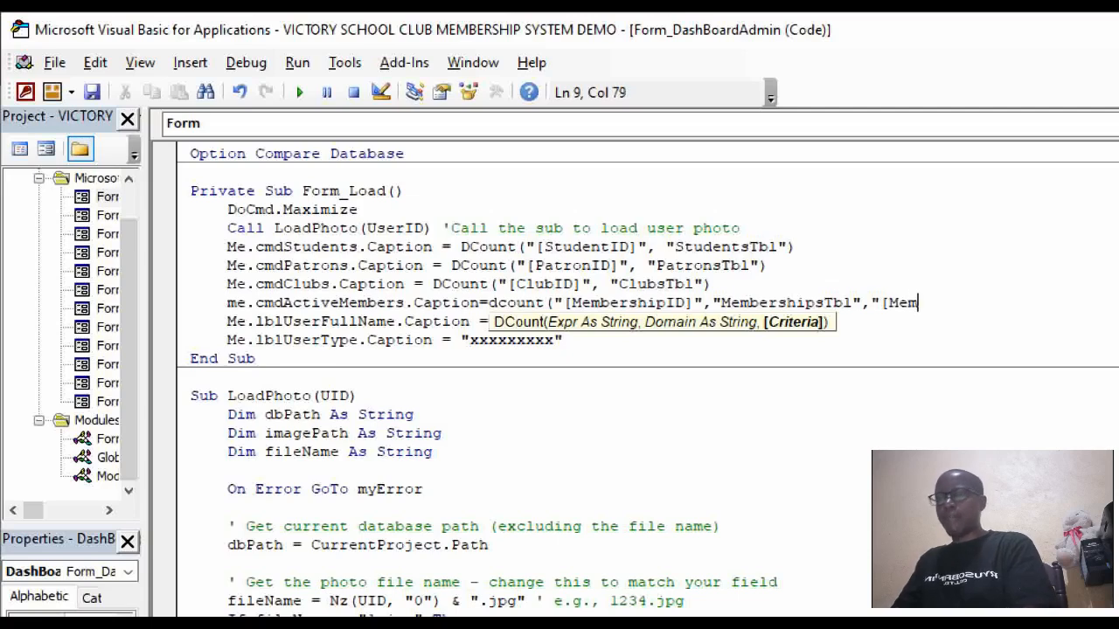
pyautogui.write('h')
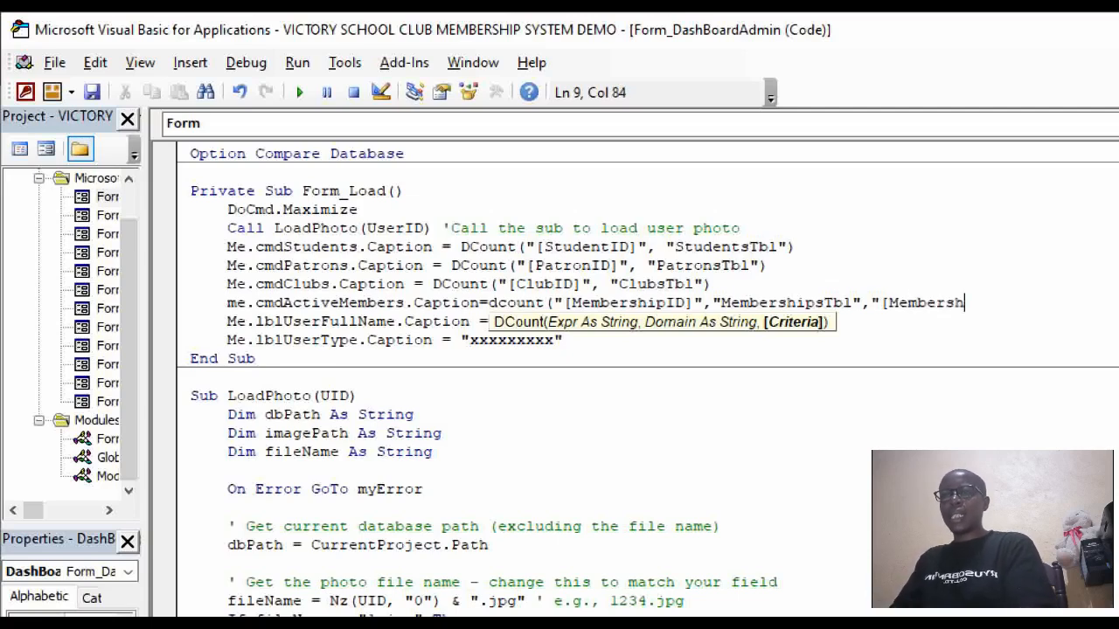
pyautogui.write('ipStatus')
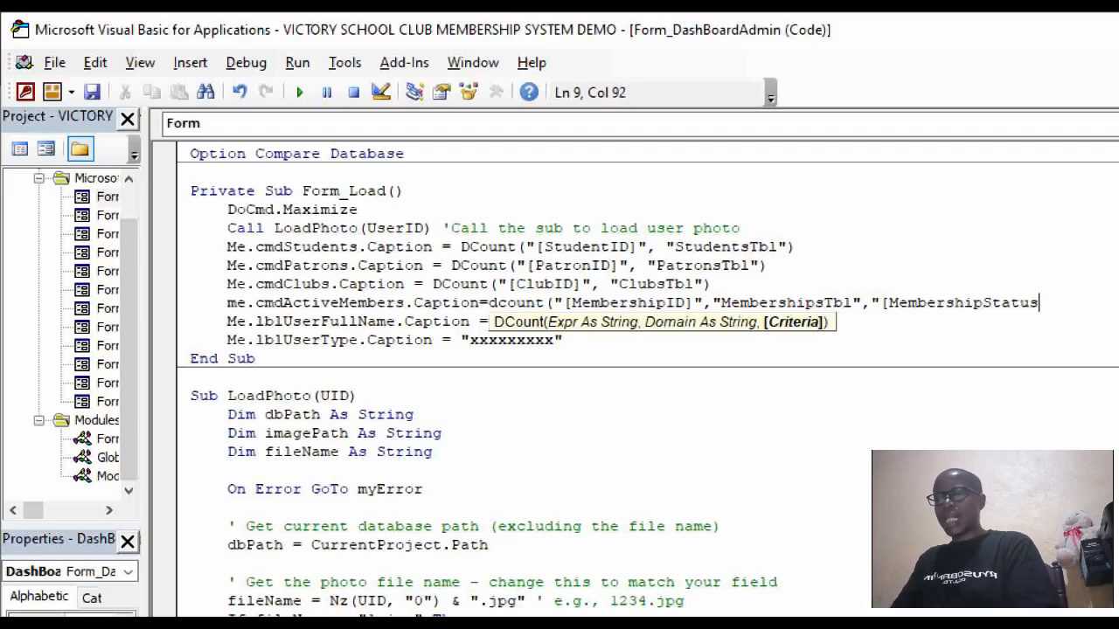
pyautogui.write(']')
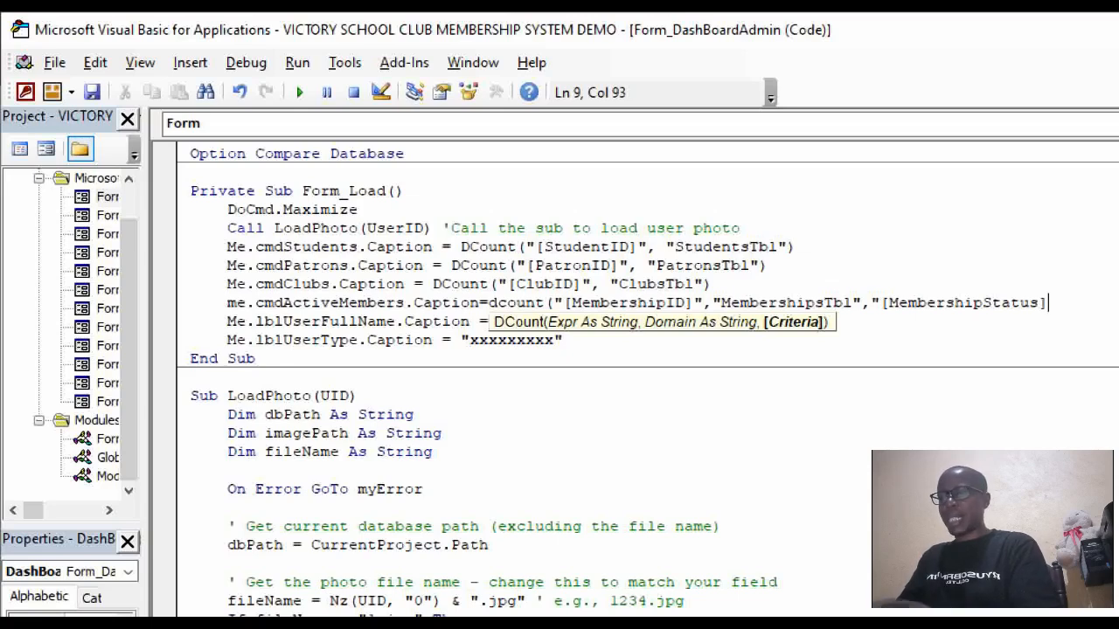
pyautogui.write("='")
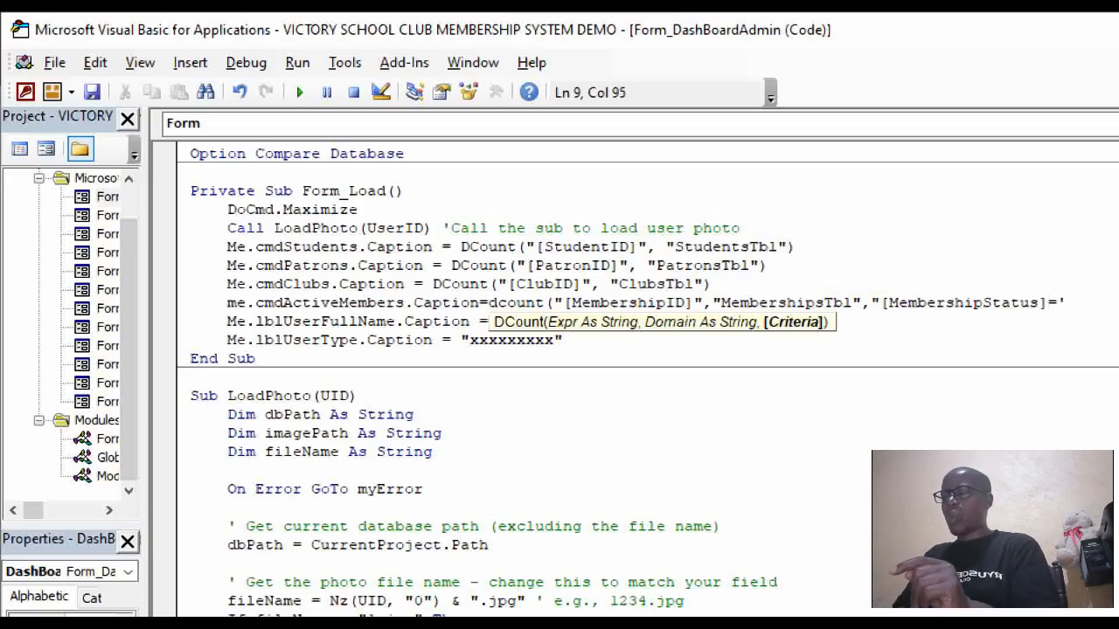
pyautogui.write('Active')
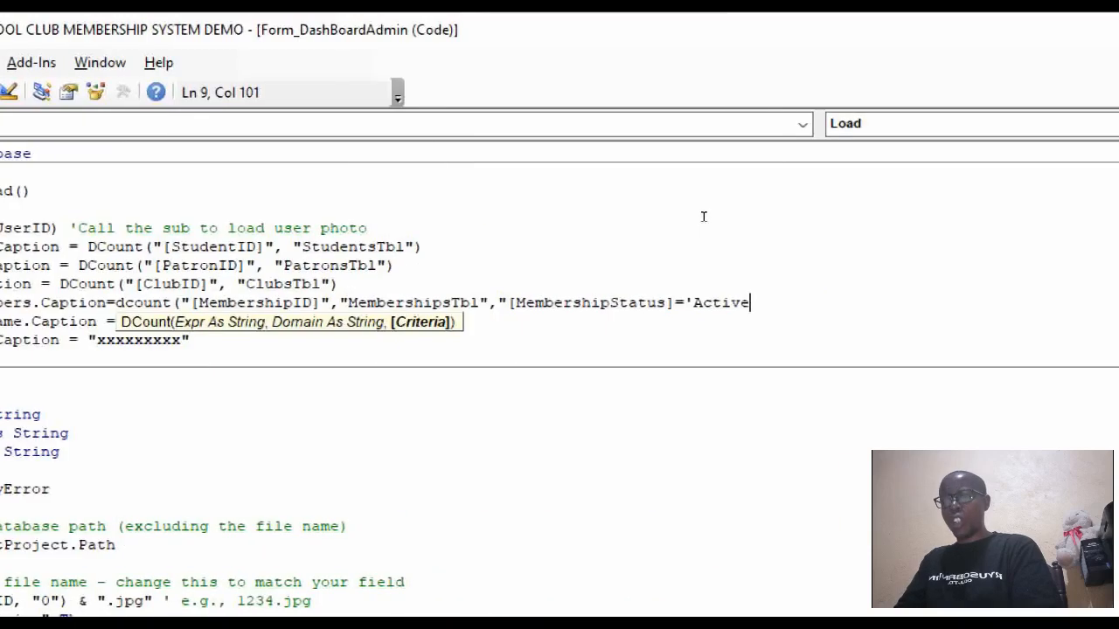
pyautogui.write("'")
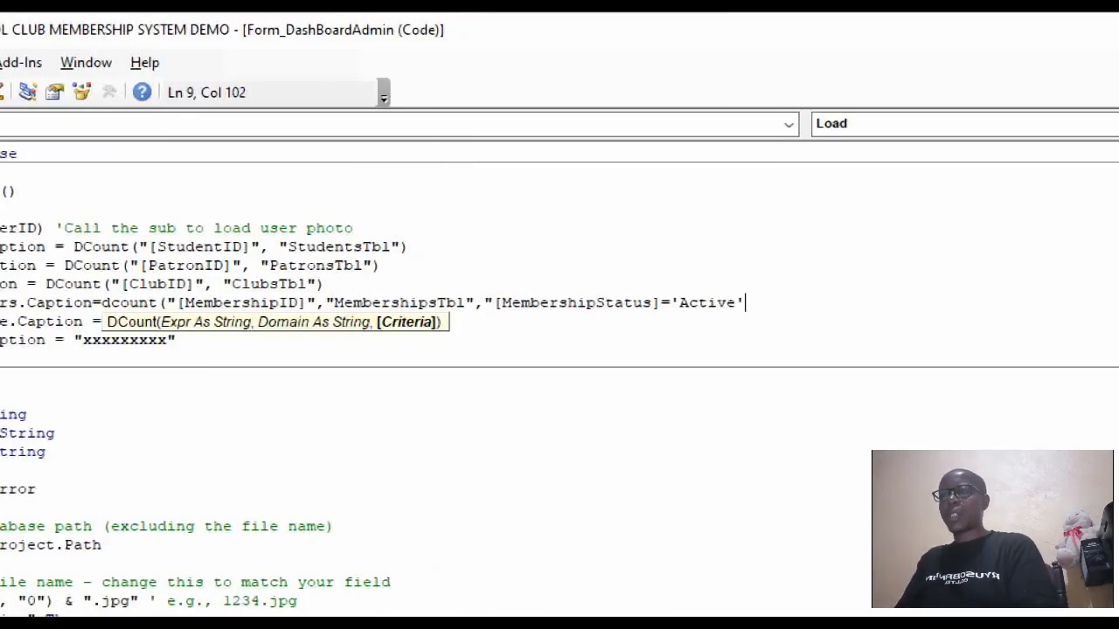
pyautogui.write('"')
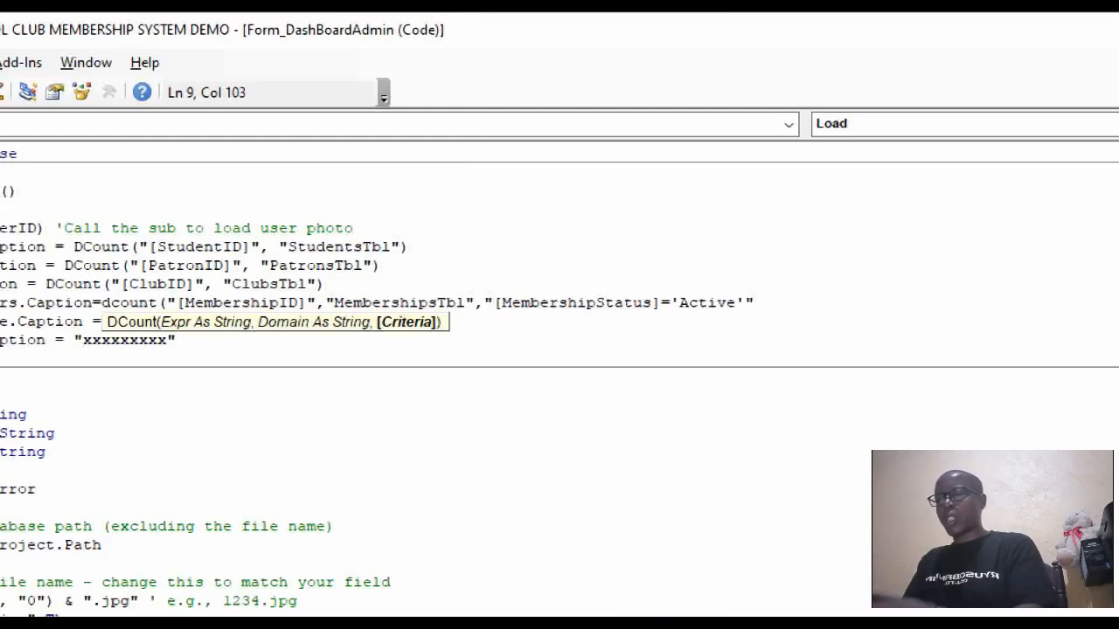
pyautogui.write(')')
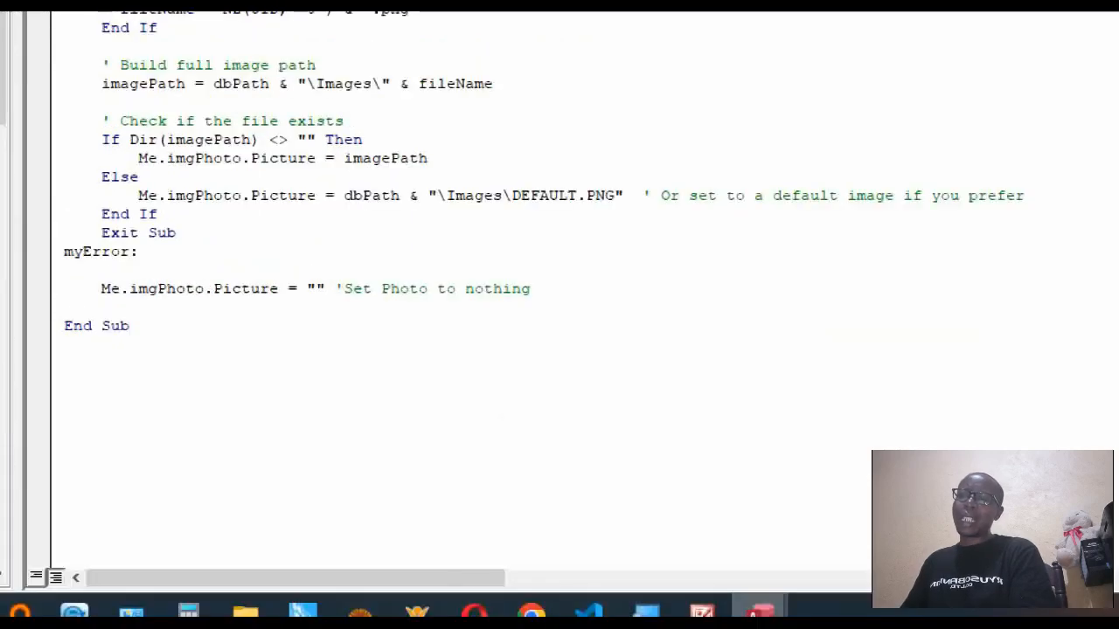
# Run the DashBoardAdmin form to test the new Active Members count.
pyautogui.moveTo(759, 611)
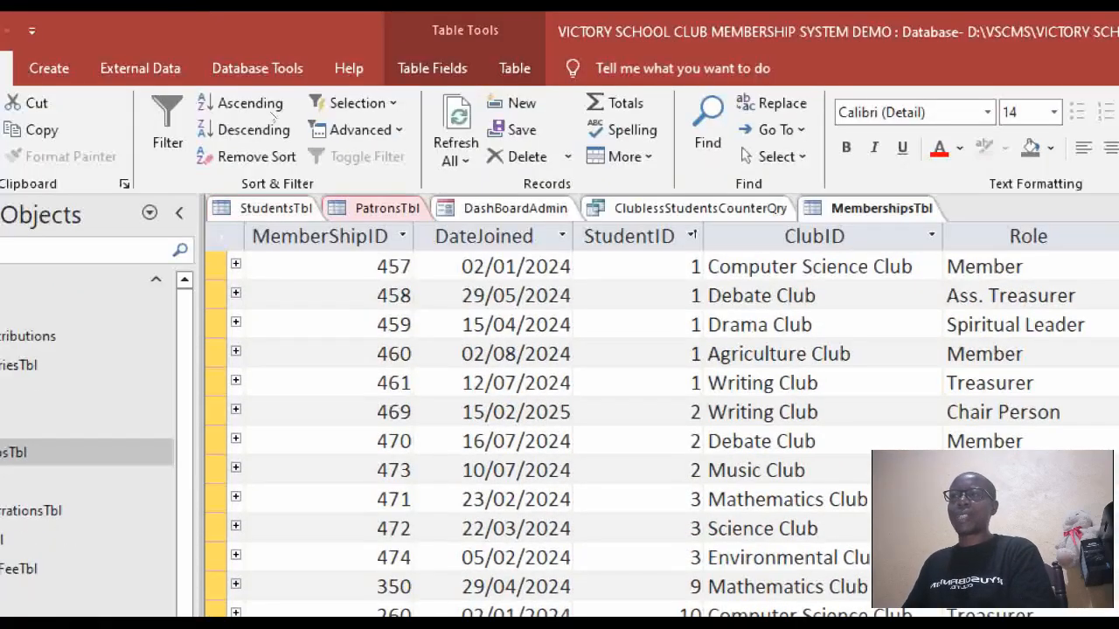
pyautogui.click(514, 208)
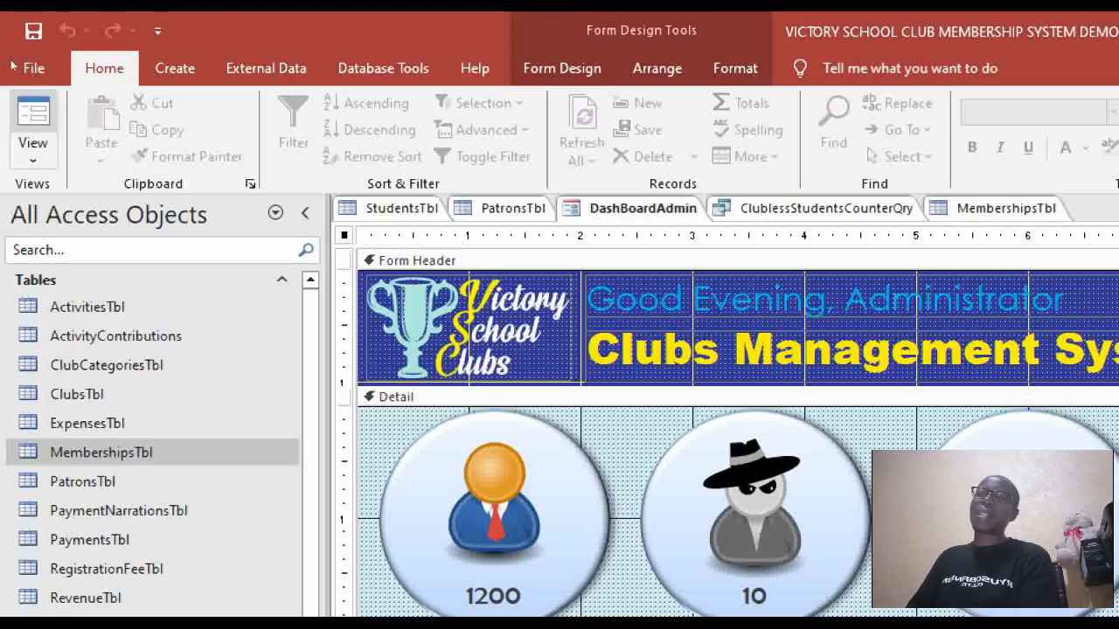
pyautogui.click(369, 208)
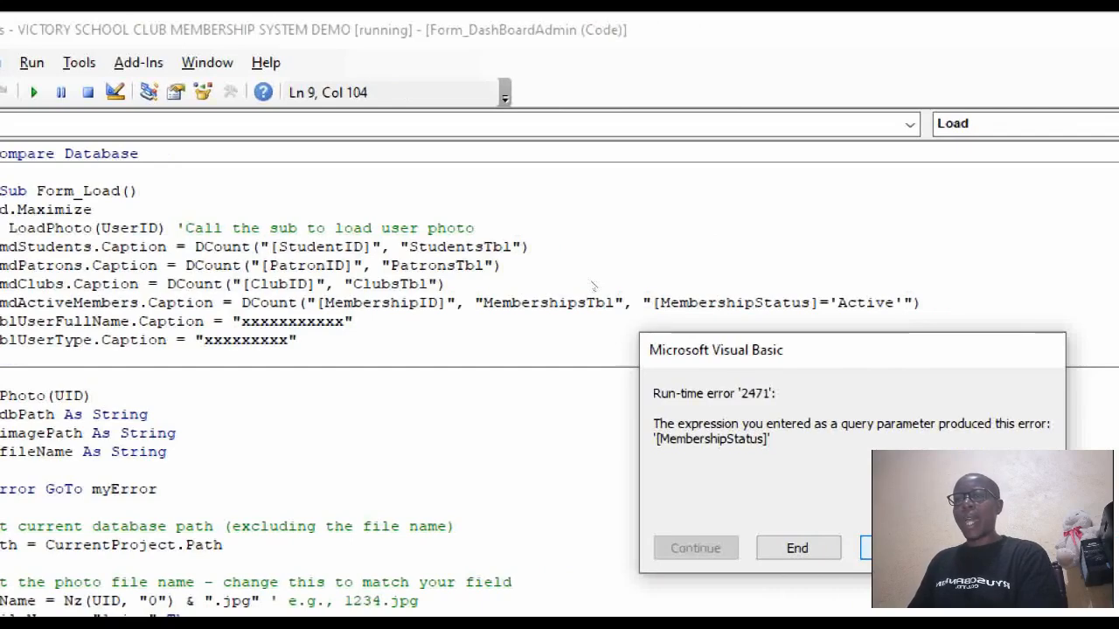
# End the run-time error 2471 and bring up the dashboard tab's close and view options.
pyautogui.press('Left')
pyautogui.press('Return')
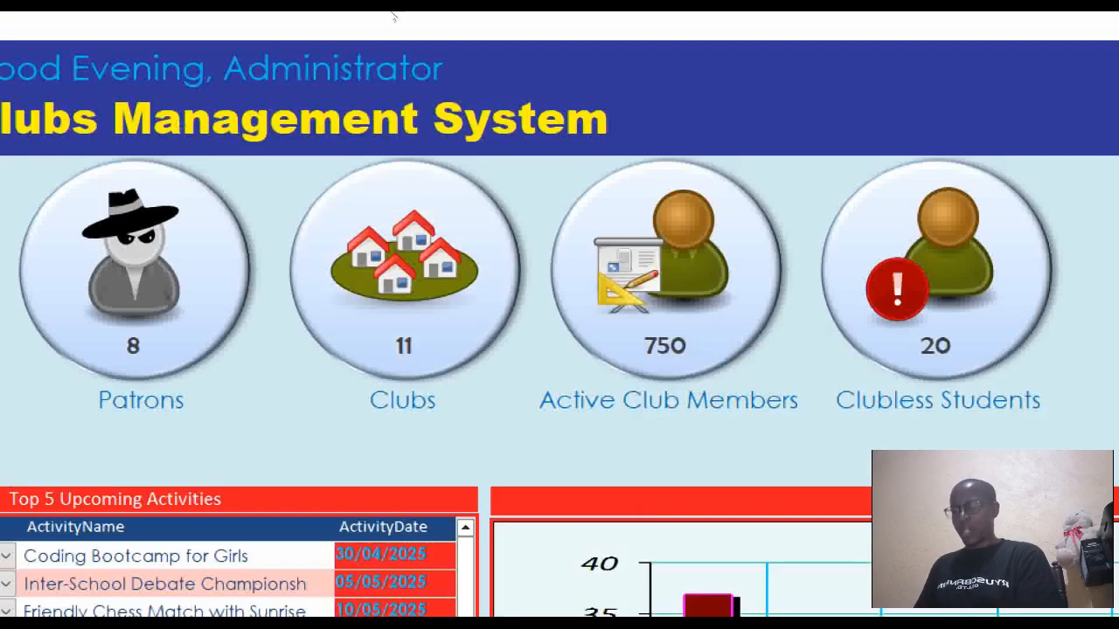
pyautogui.rightClick(437, 19)
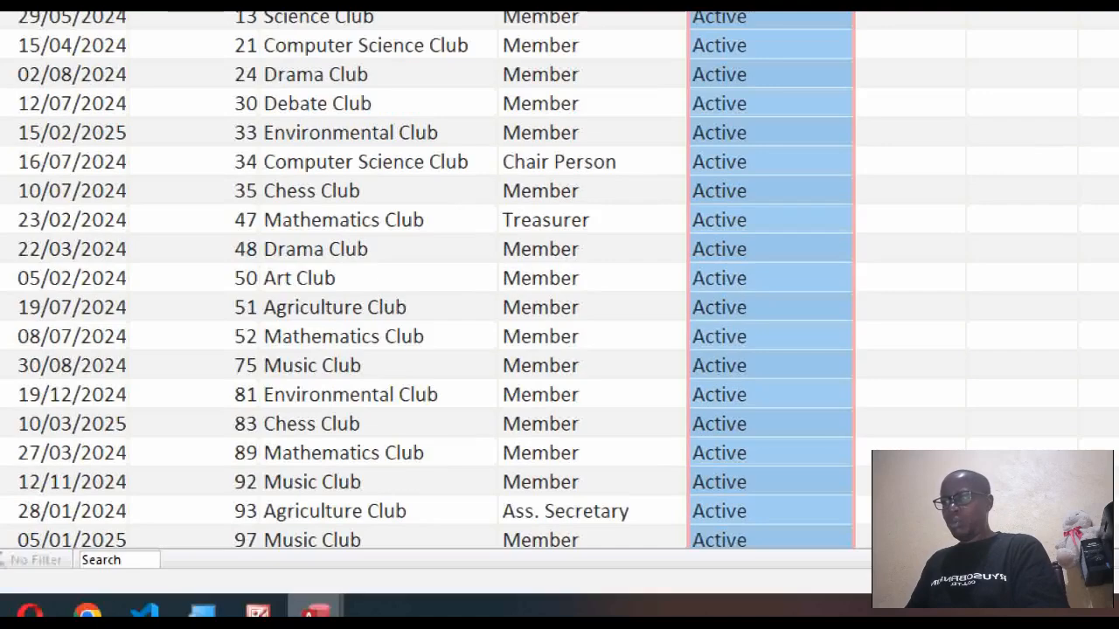
# Correct the DCount criterion field to [MemberStatus] in the form's code and save.
pyautogui.moveTo(317, 612)
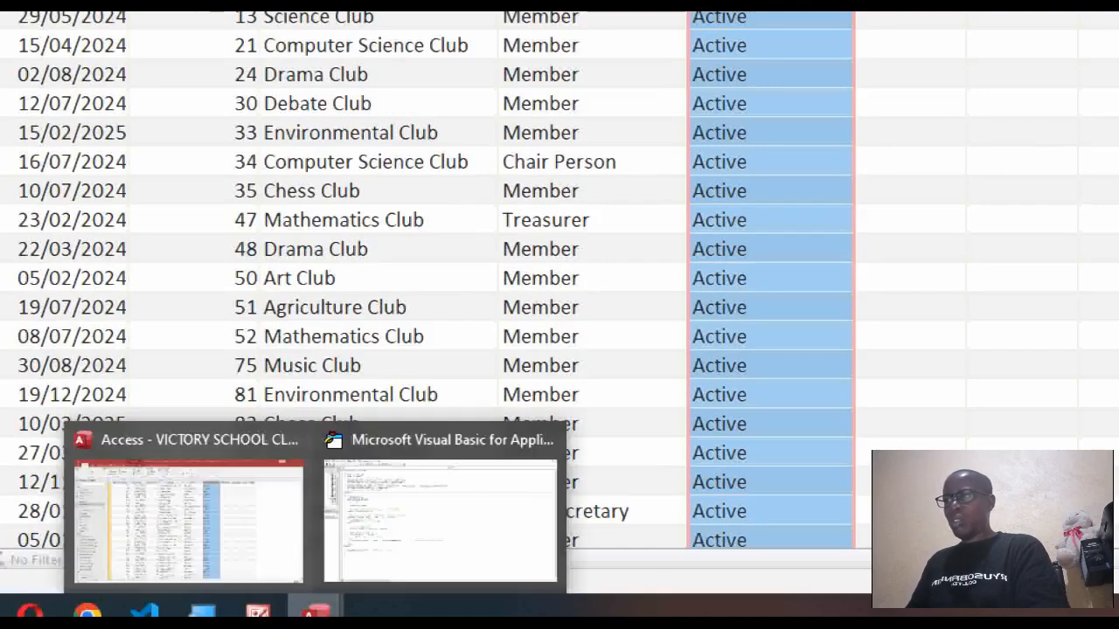
pyautogui.moveTo(445, 590)
pyautogui.click(484, 588)
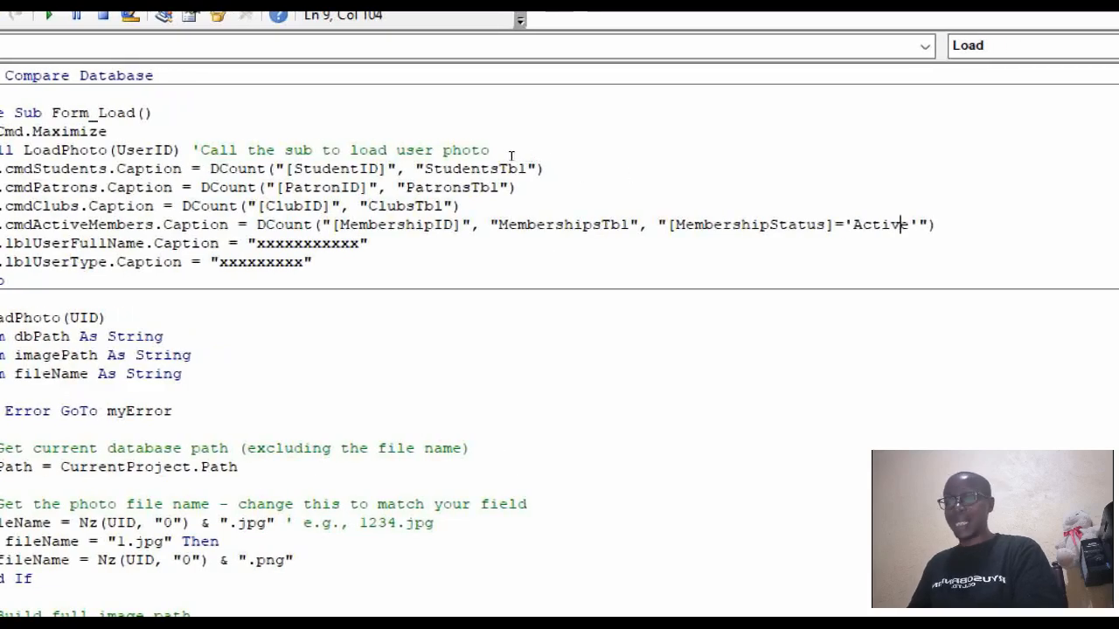
pyautogui.press('Left')
pyautogui.press('Left')
pyautogui.press('Left')
pyautogui.press('Left')
pyautogui.press('Left')
pyautogui.press('Left')
pyautogui.press('Left')
pyautogui.press('Left')
pyautogui.press('Left')
pyautogui.press('Left')
pyautogui.press('Left')
pyautogui.press('Left')
pyautogui.press('Left')
pyautogui.press('Left')
pyautogui.press('BackSpace')
pyautogui.press('BackSpace')
pyautogui.press('BackSpace')
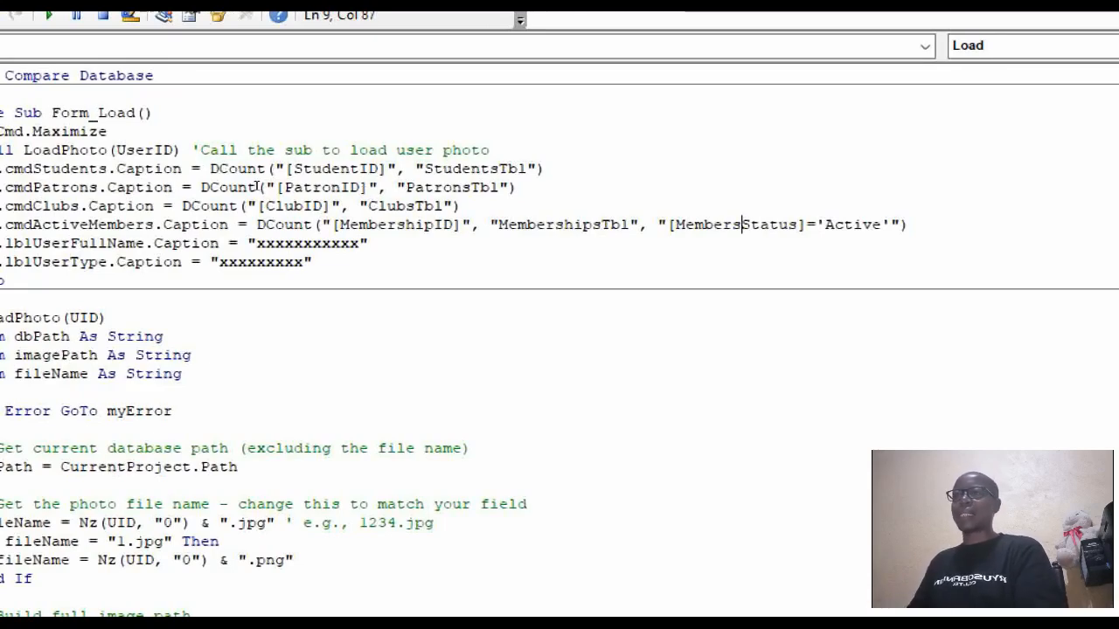
pyautogui.press('BackSpace')
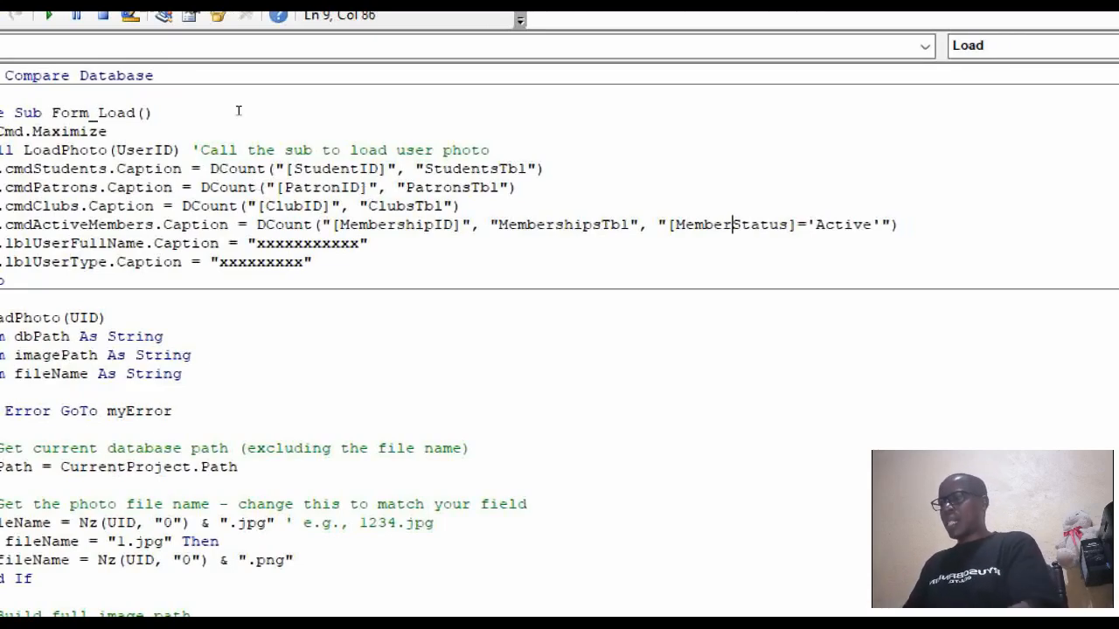
pyautogui.hotkey('ctrl', 's')
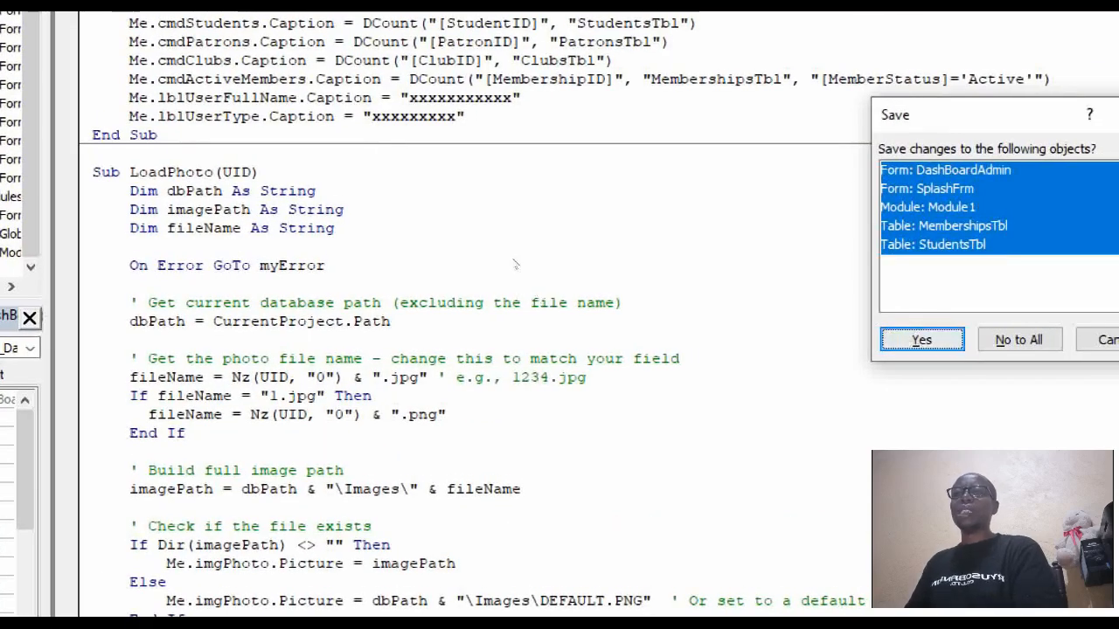
# Save all changed objects, keeping the name Module1, then run DashBoardAdmin to check the count.
pyautogui.press('Return')
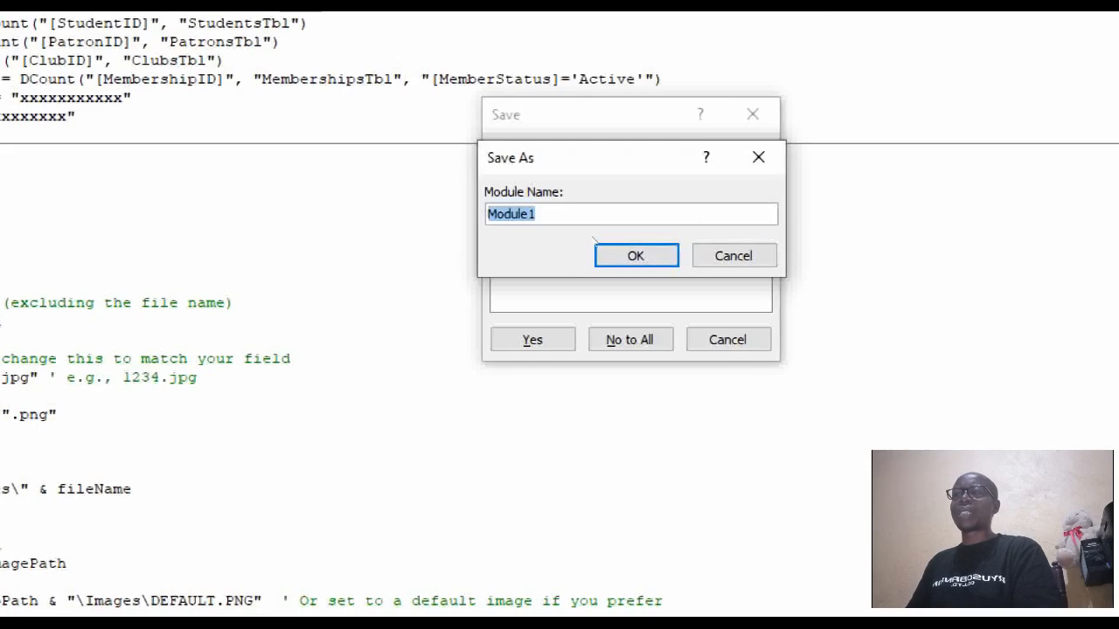
pyautogui.click(606, 251)
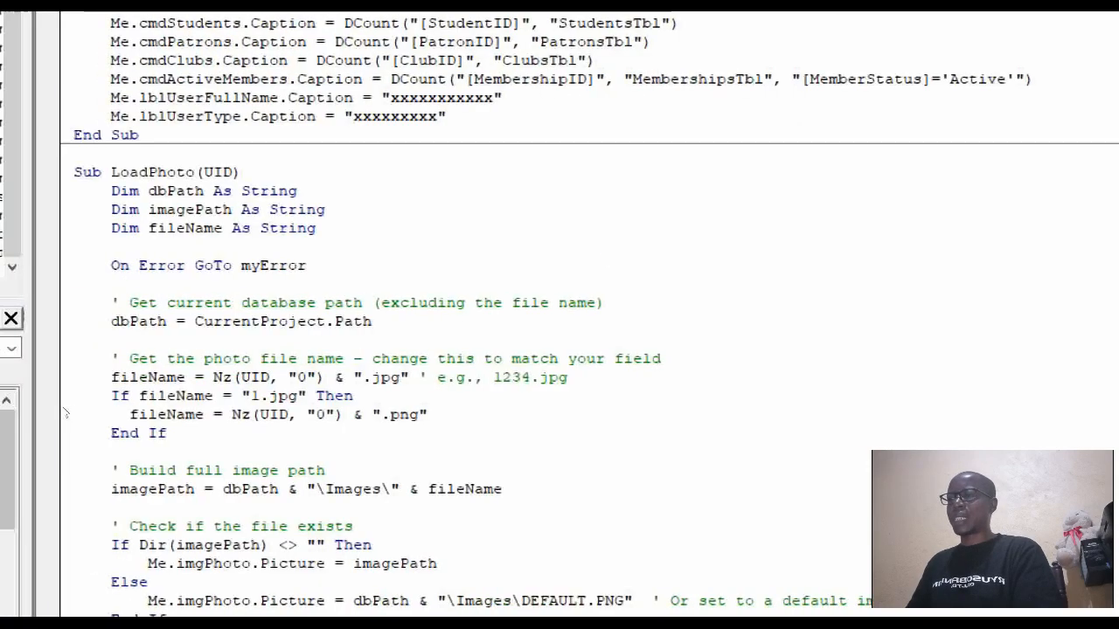
pyautogui.moveTo(658, 613)
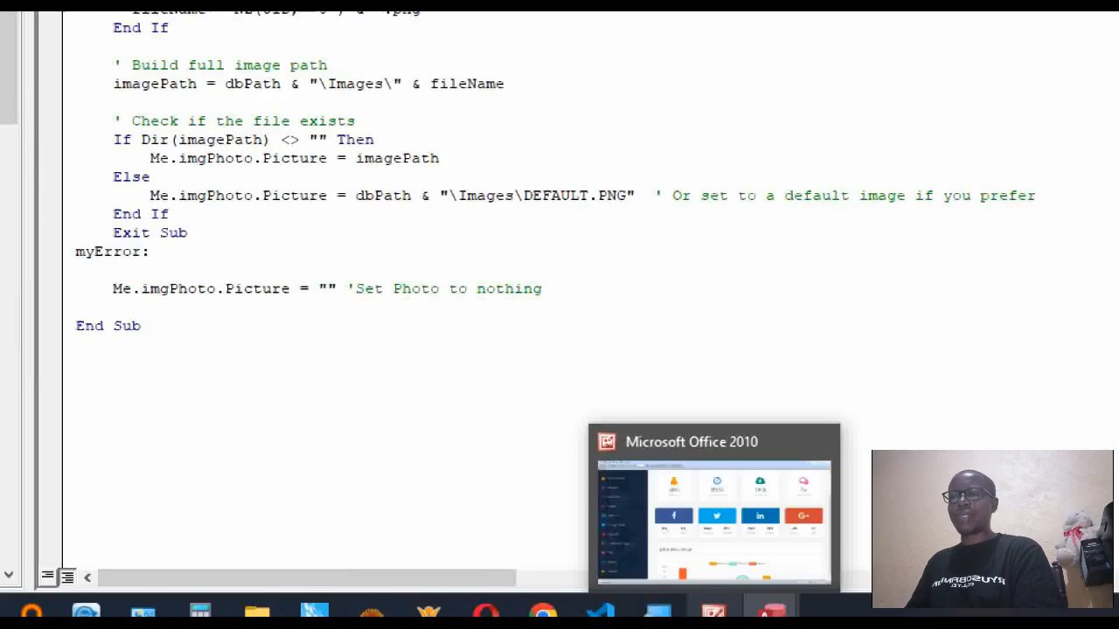
pyautogui.moveTo(770, 612)
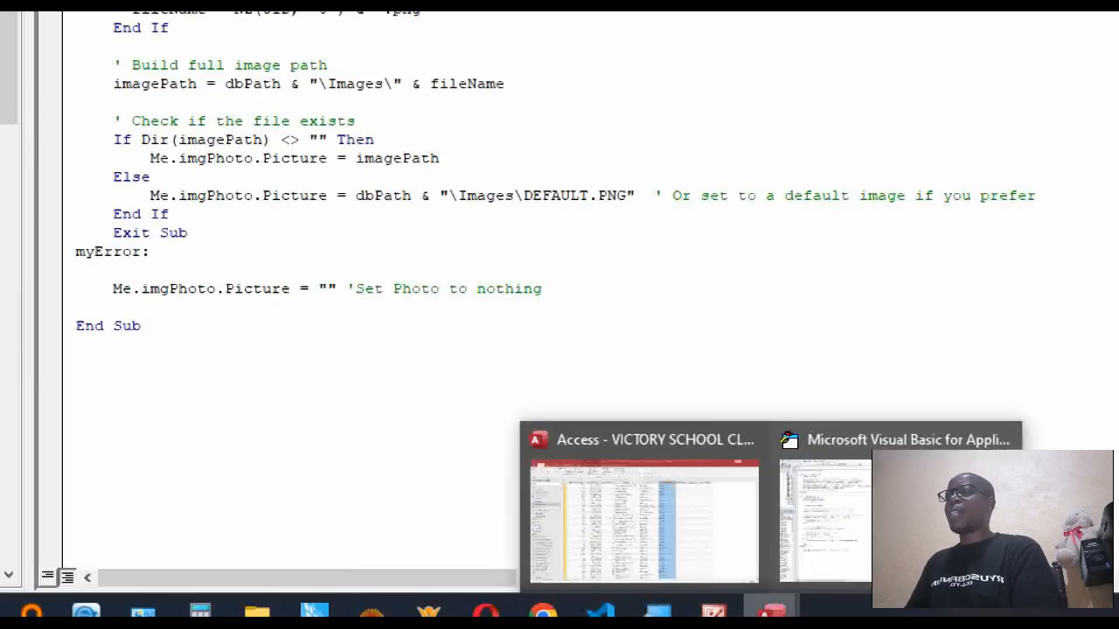
pyautogui.click(644, 520)
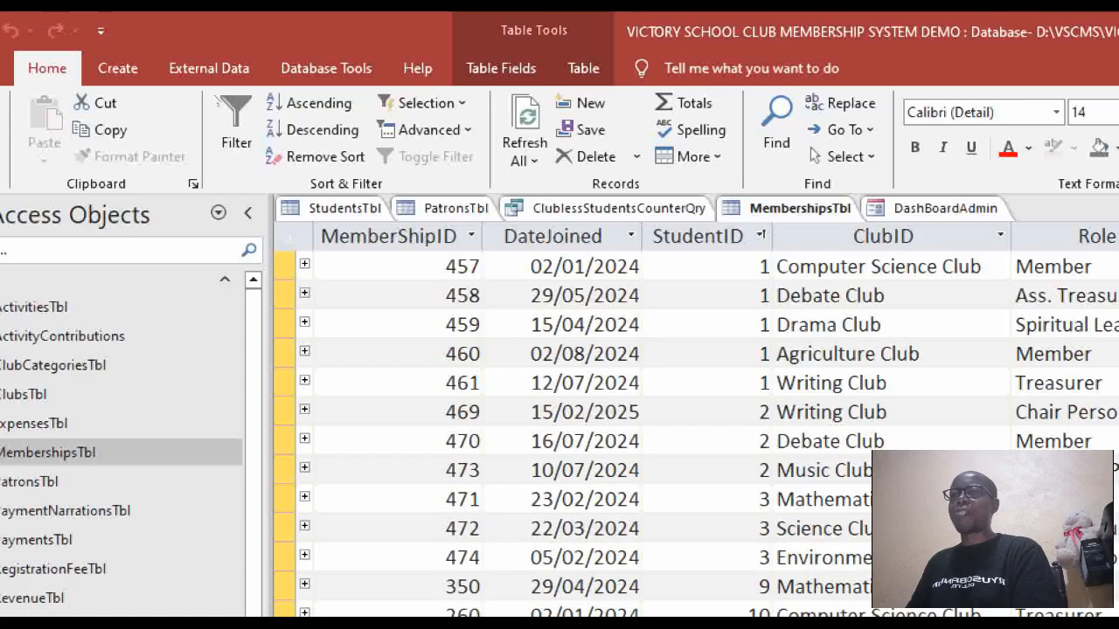
pyautogui.click(945, 208)
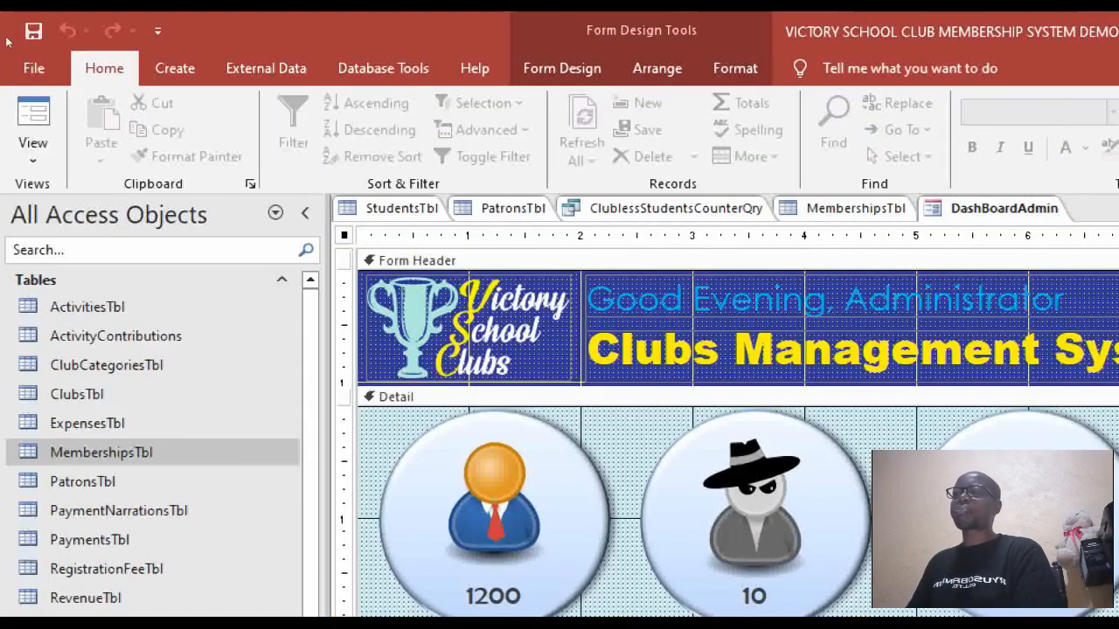
pyautogui.click(33, 118)
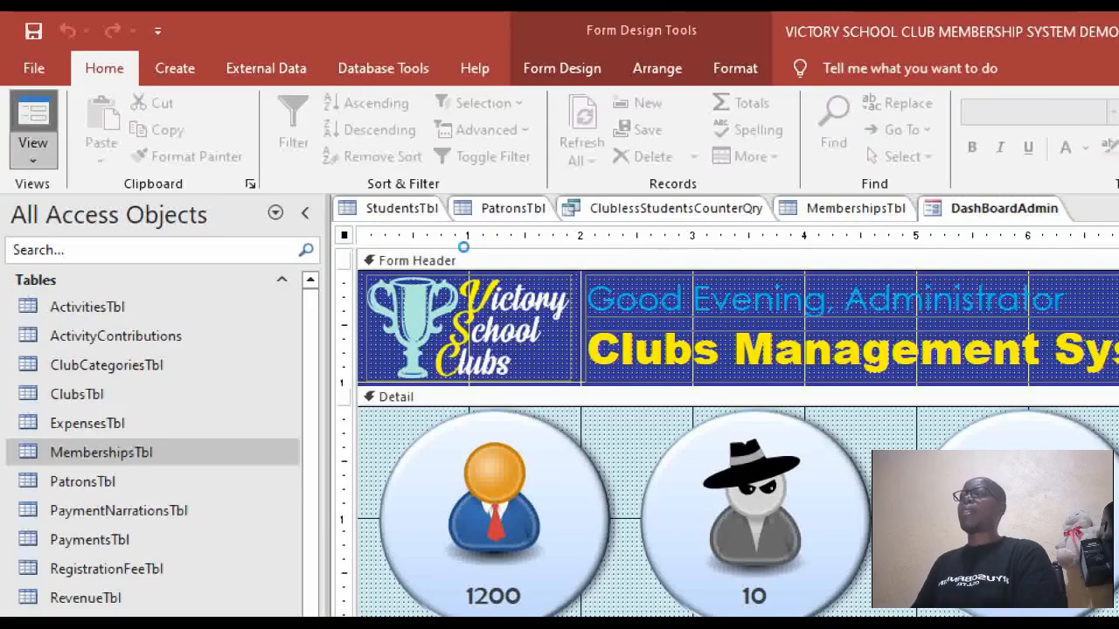
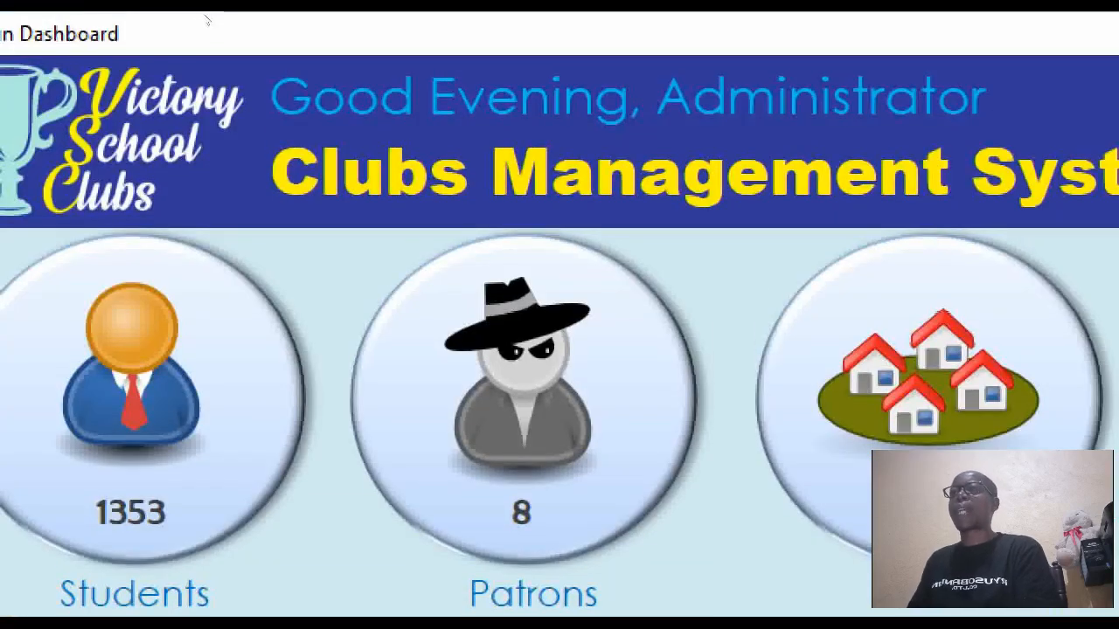
# Close the admin dashboard, saving all changed objects and keeping the module name Module1.
pyautogui.rightClick(535, 24)
pyautogui.click(598, 86)
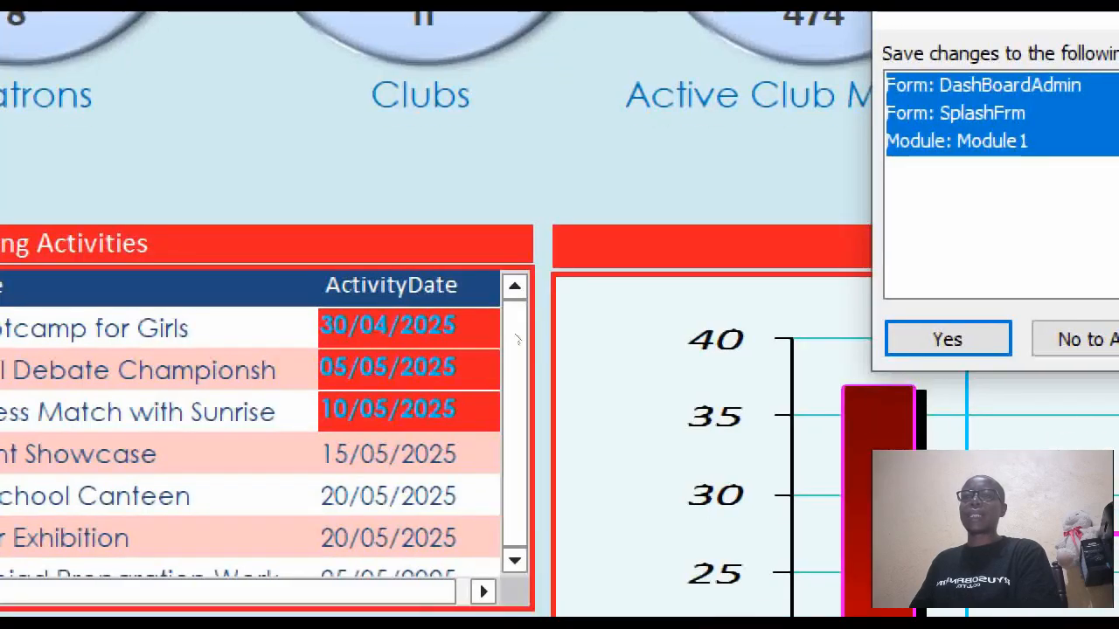
pyautogui.press('Return')
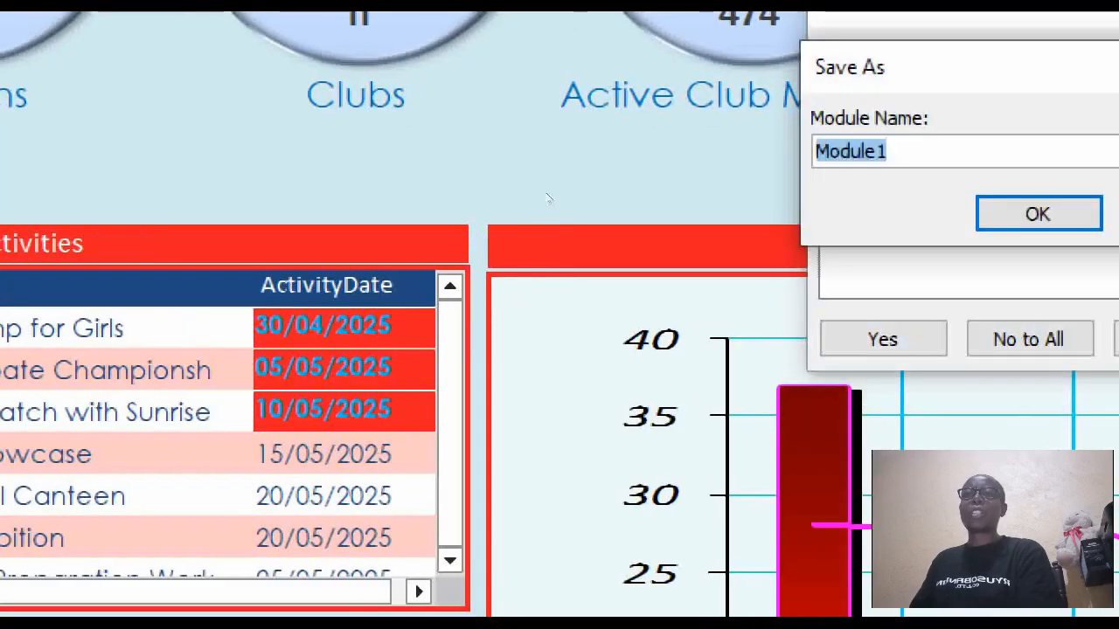
pyautogui.press('Return')
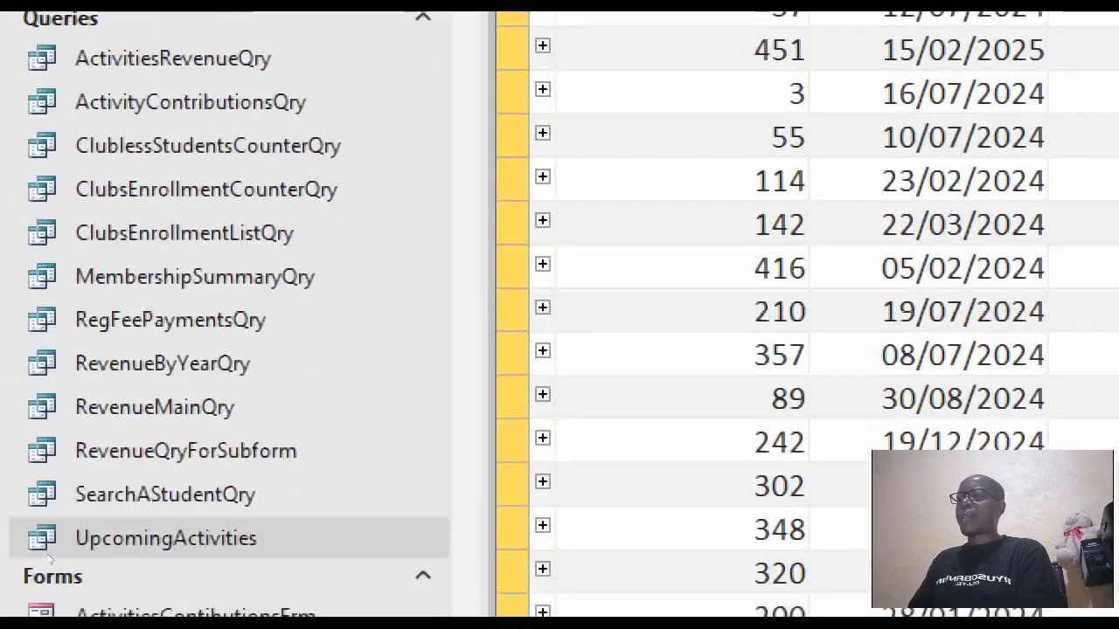
# Open the UpcomingActivities query in Design view and edit the ActivityDate criterion to >=Date().
pyautogui.rightClick(49, 556)
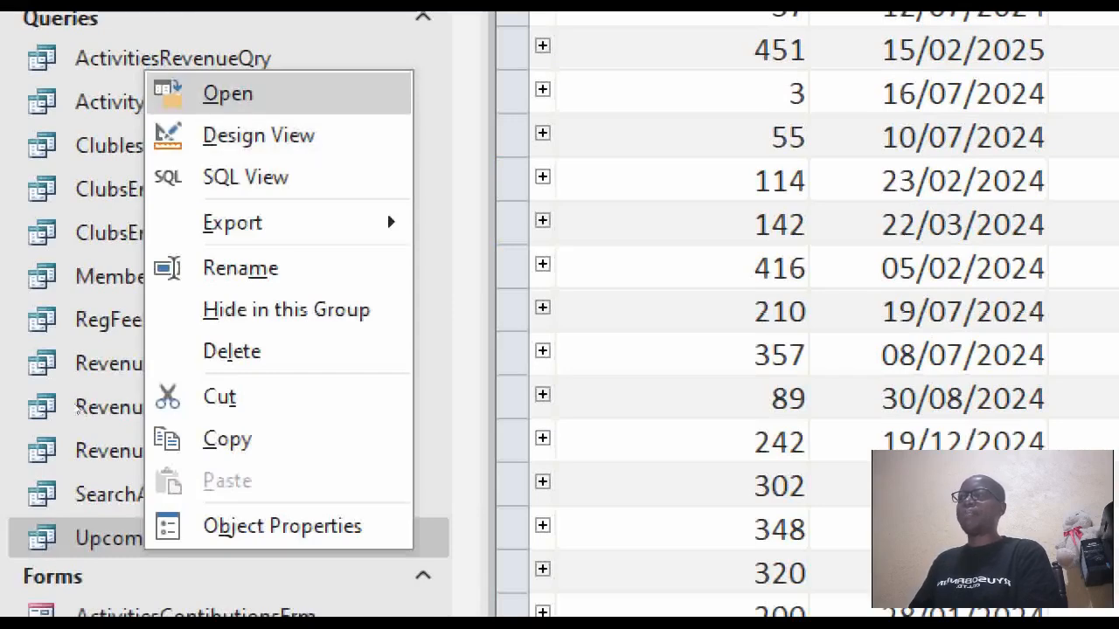
pyautogui.press('Down')
pyautogui.press('Return')
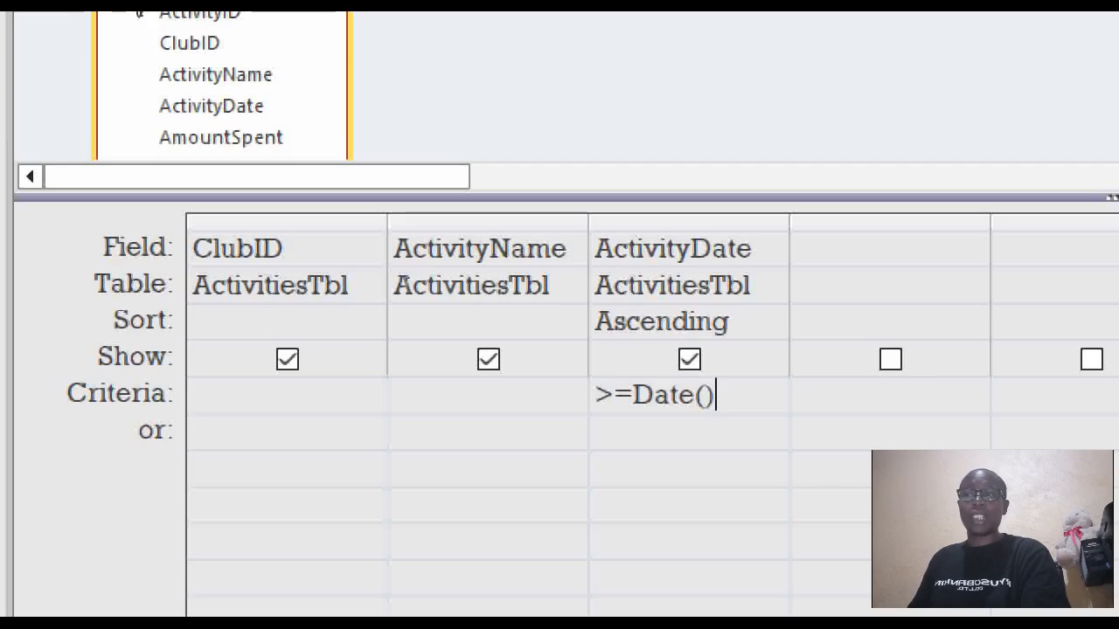
pyautogui.hotkey('shift', 'Left')
pyautogui.hotkey('shift', 'Left')
pyautogui.hotkey('shift', 'Left')
pyautogui.hotkey('shift', 'Left')
pyautogui.hotkey('shift', 'Left')
pyautogui.hotkey('shift', 'Left')
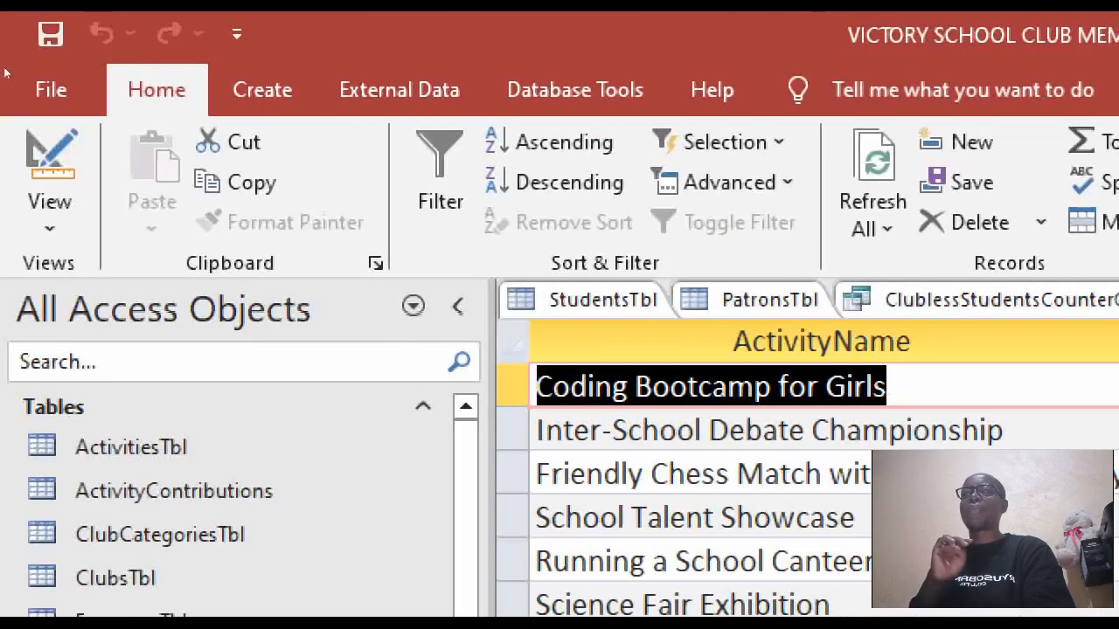
# Set the UpcomingActivities query to return All records, preview its results, then return to Design view.
pyautogui.click(50, 158)
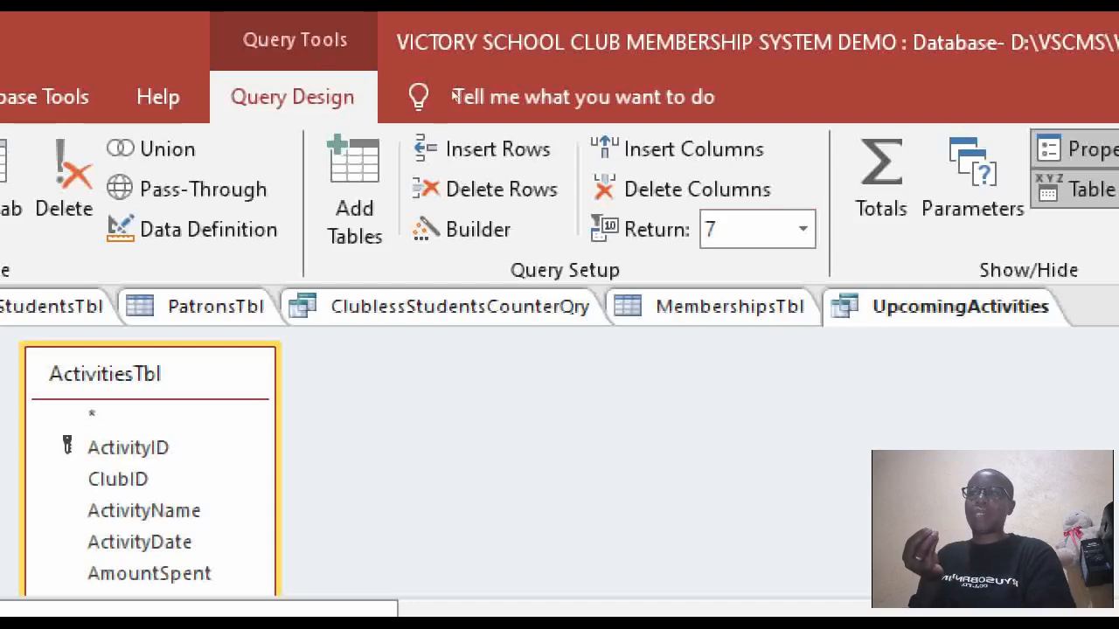
pyautogui.click(803, 229)
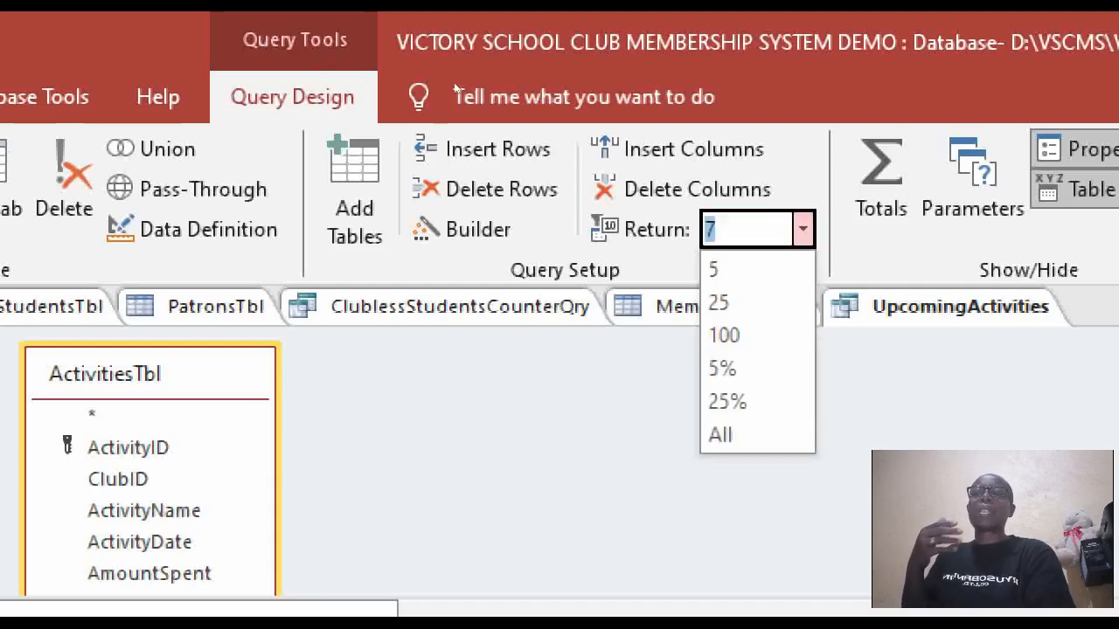
pyautogui.press('Down')
pyautogui.press('Down')
pyautogui.press('Down')
pyautogui.press('Down')
pyautogui.press('Down')
pyautogui.press('Down')
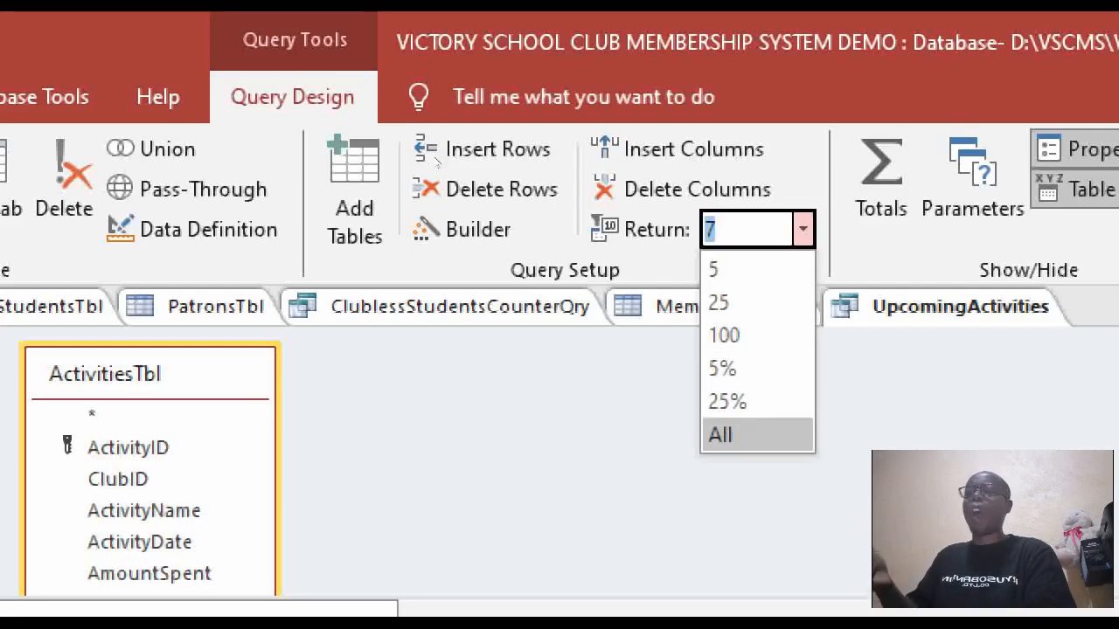
pyautogui.press('Return')
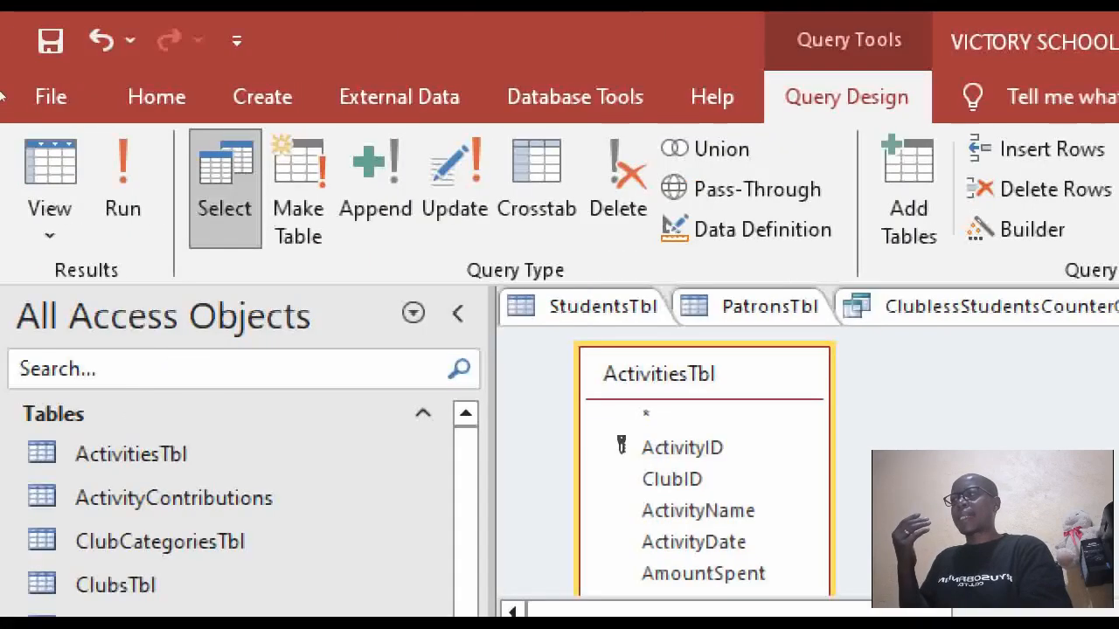
pyautogui.click(50, 170)
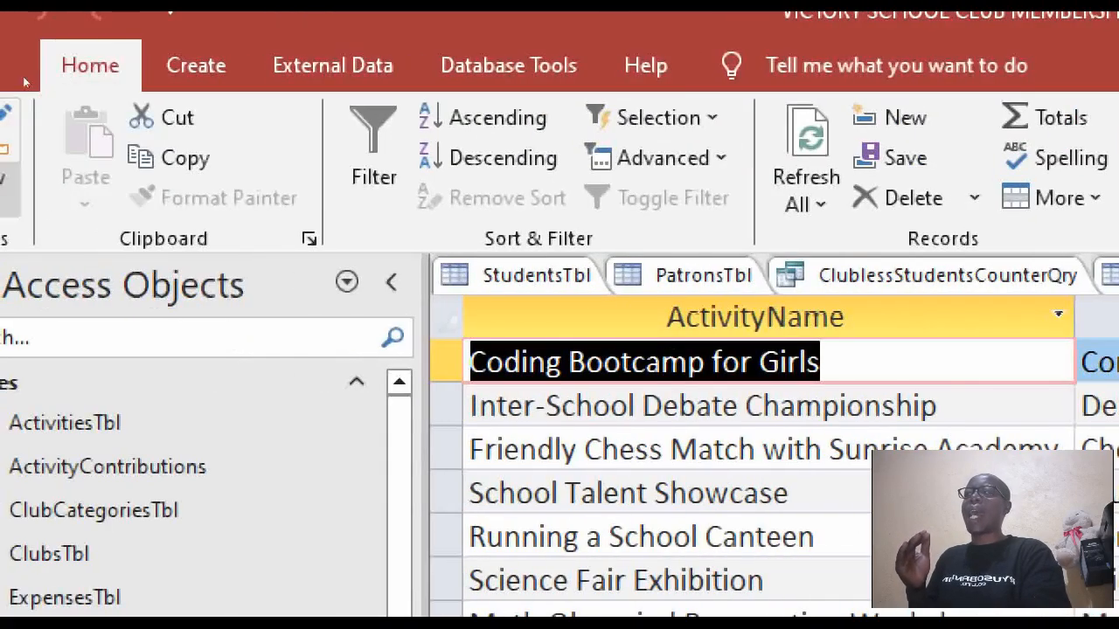
pyautogui.click(49, 140)
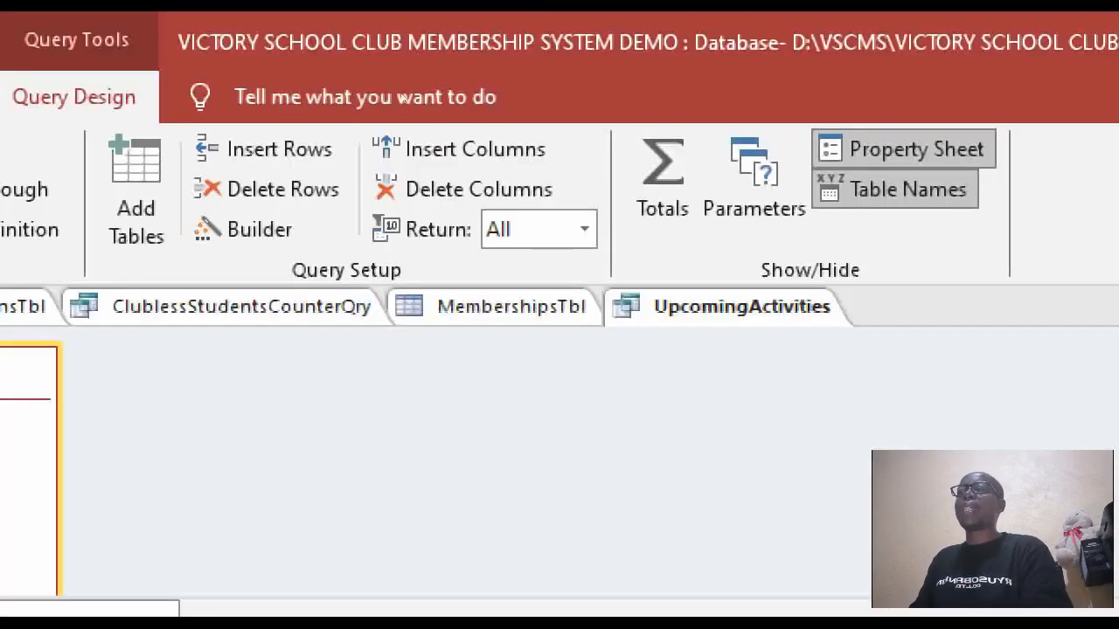
# Limit the UpcomingActivities query to the top 6 records and view the results.
pyautogui.click(527, 229)
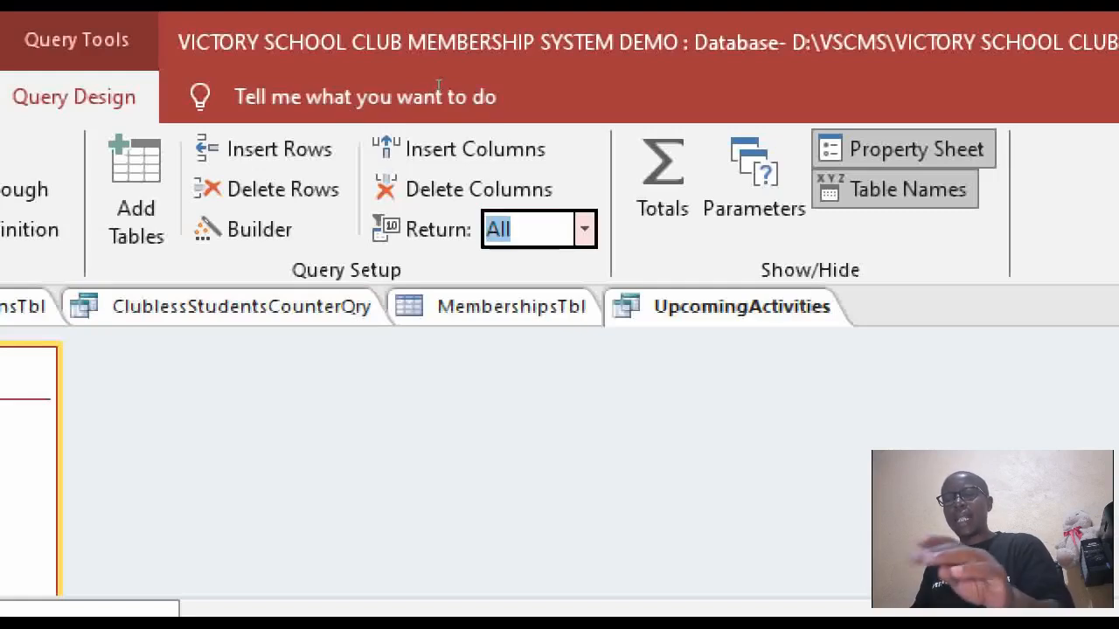
pyautogui.write('6')
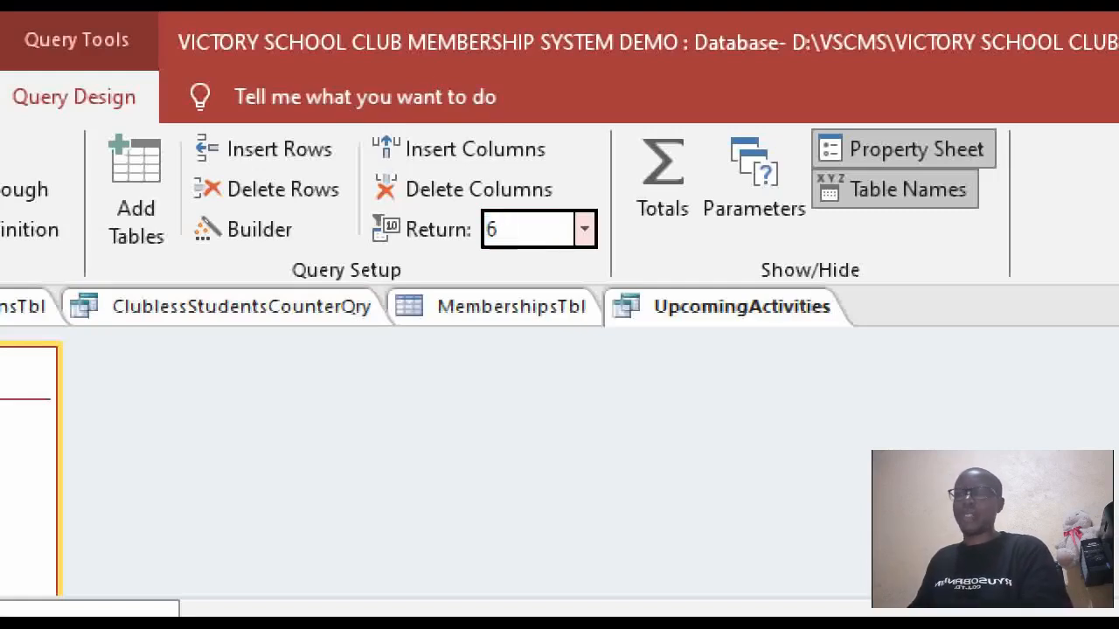
pyautogui.press('Return')
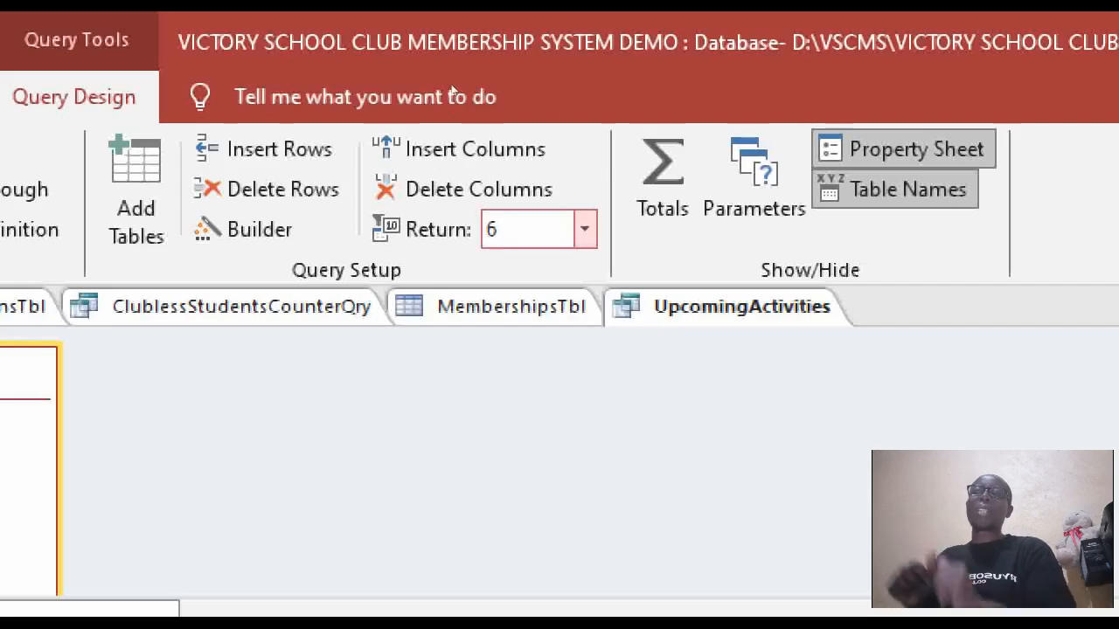
pyautogui.click(584, 229)
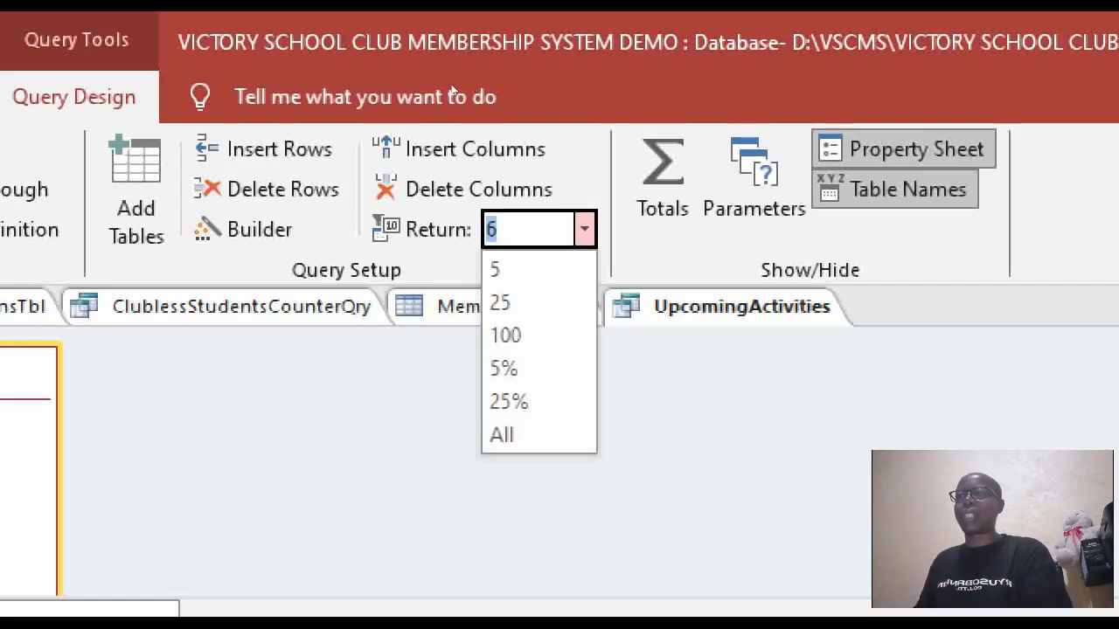
pyautogui.click(584, 229)
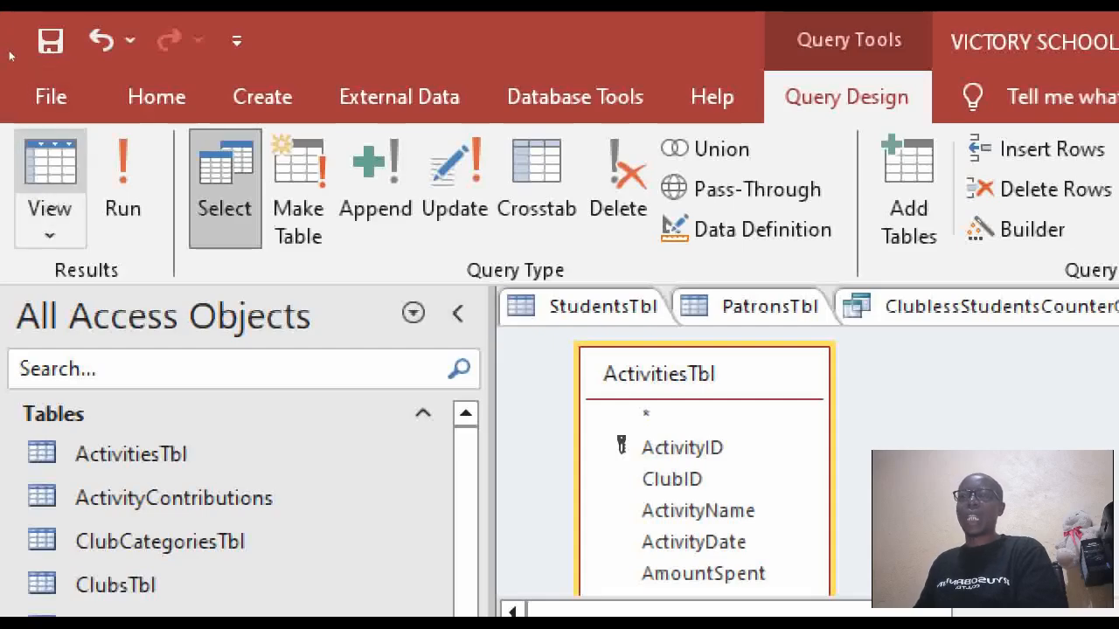
pyautogui.click(50, 174)
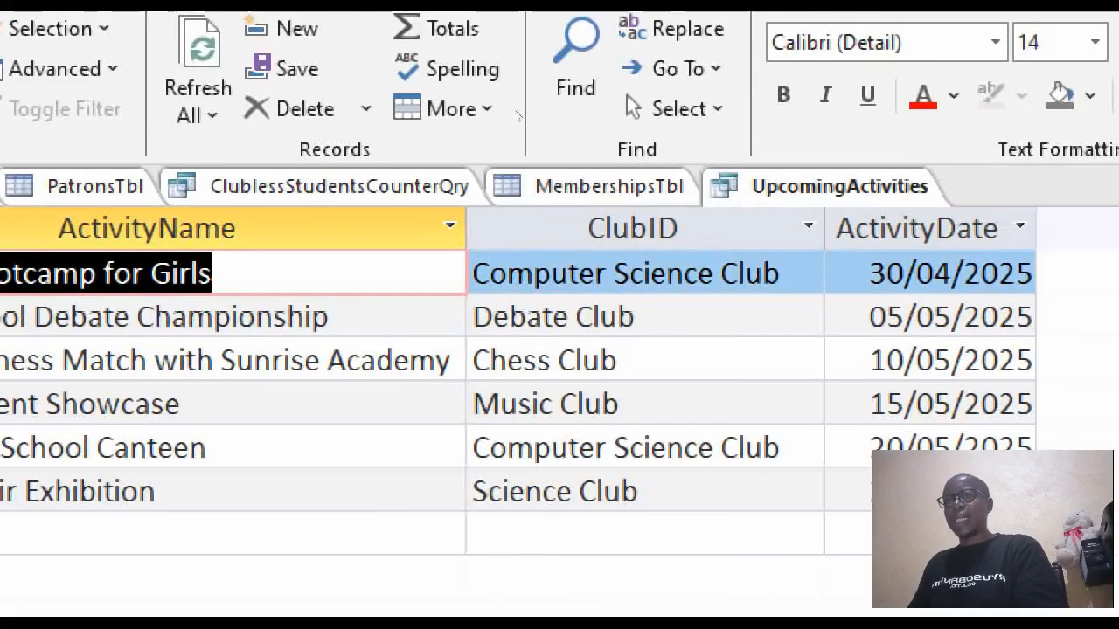
# Close the UpcomingActivities query, saving its changes.
pyautogui.rightClick(876, 189)
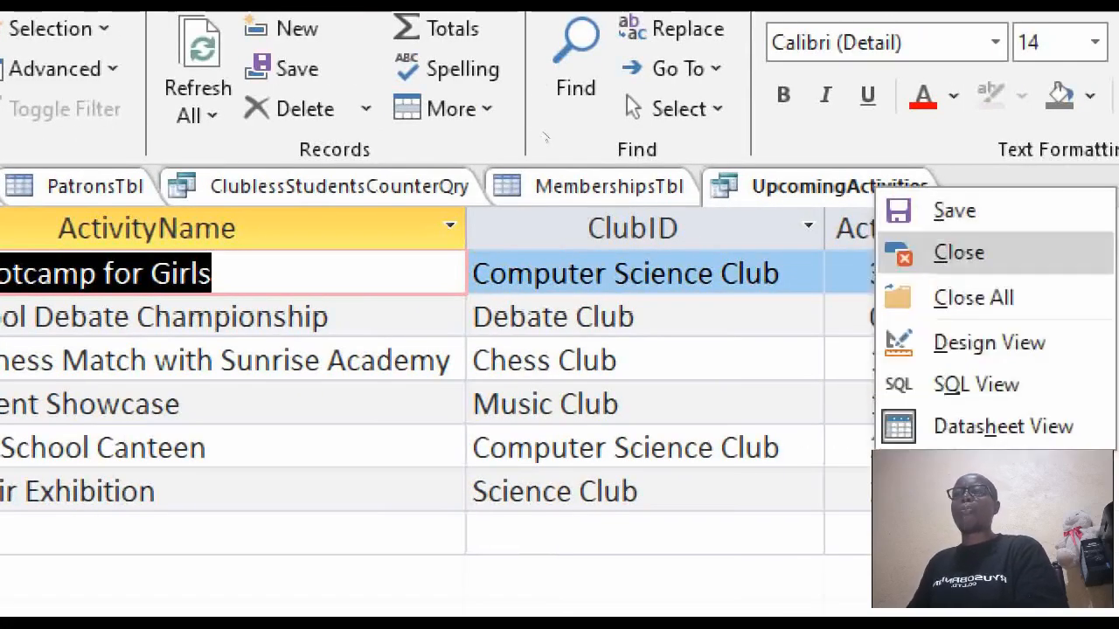
pyautogui.click(957, 253)
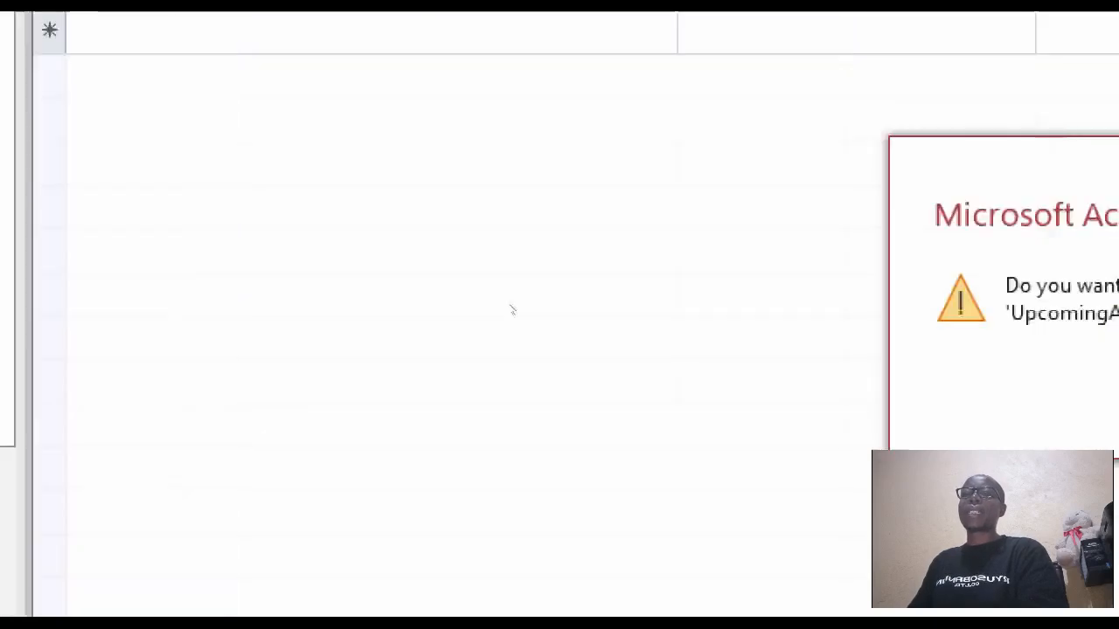
pyautogui.press('Return')
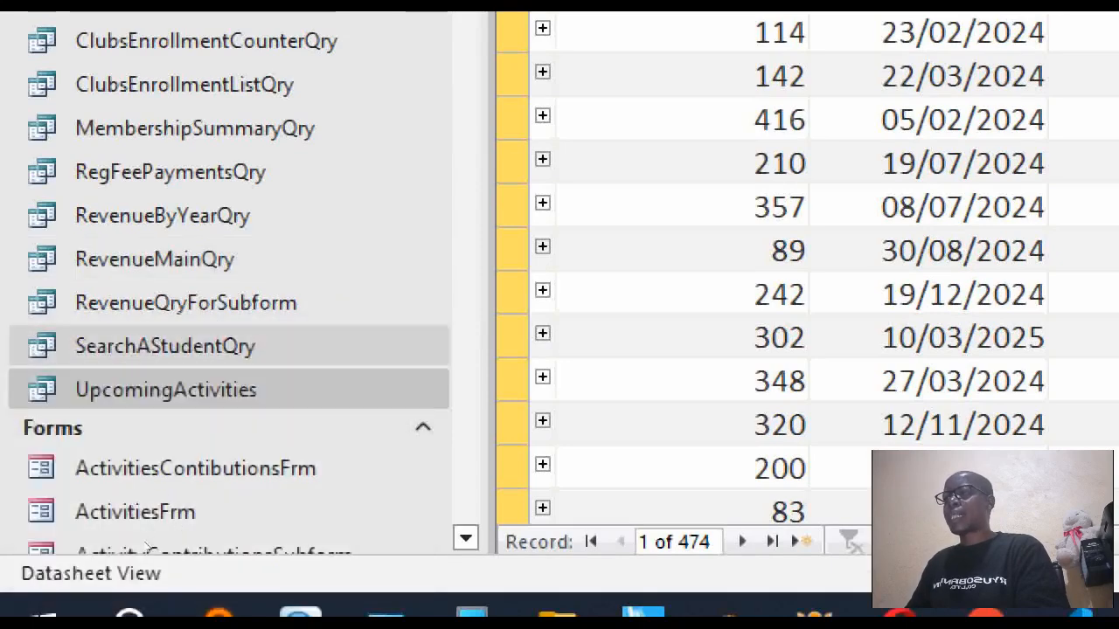
# Open UpcomingActivitiesSubform to check its six activities, switch it to Design view, then close it.
pyautogui.click(465, 537)
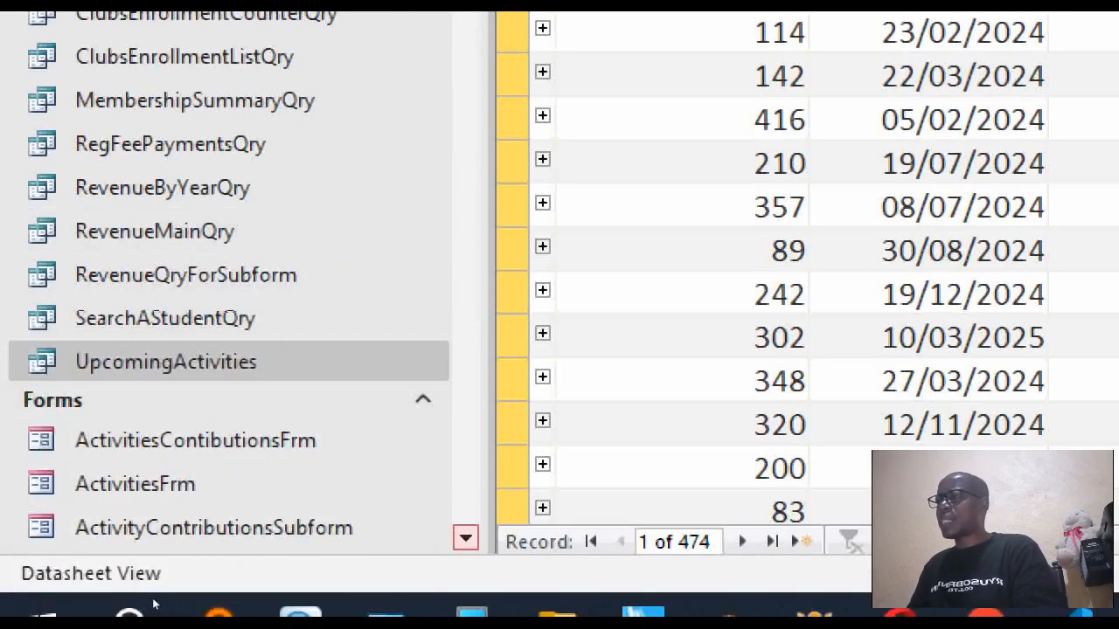
pyautogui.click(466, 537)
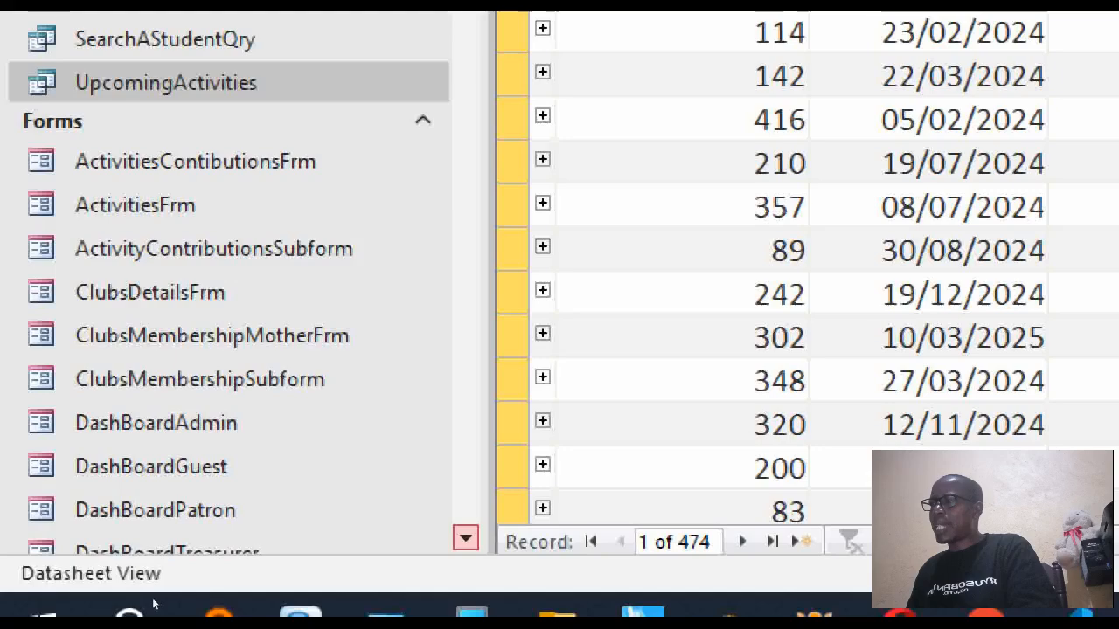
pyautogui.click(466, 538)
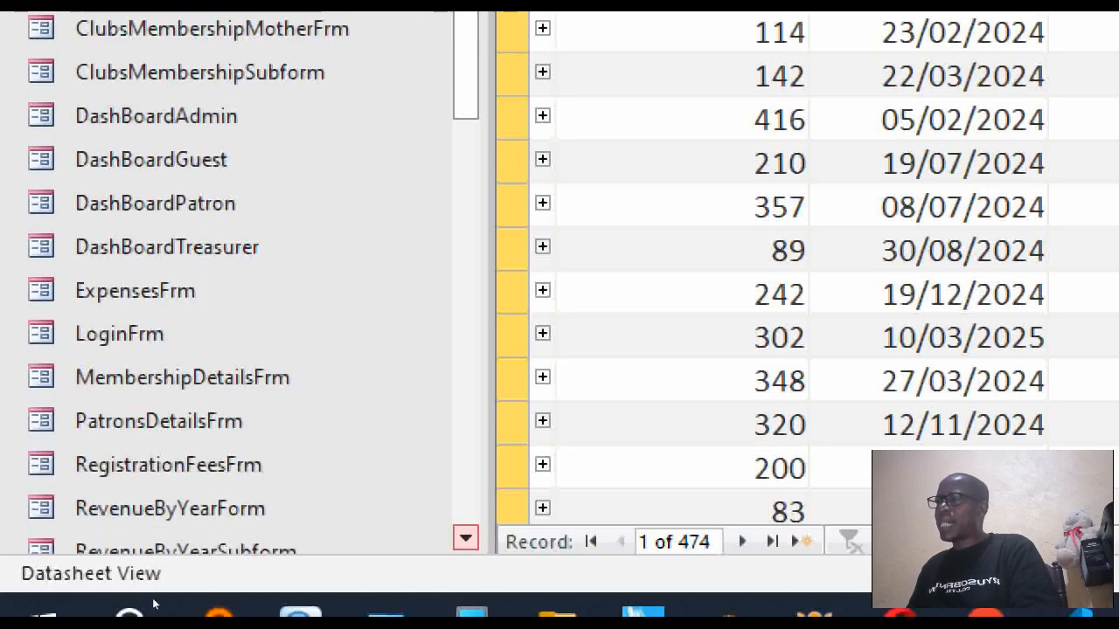
pyautogui.click(466, 537)
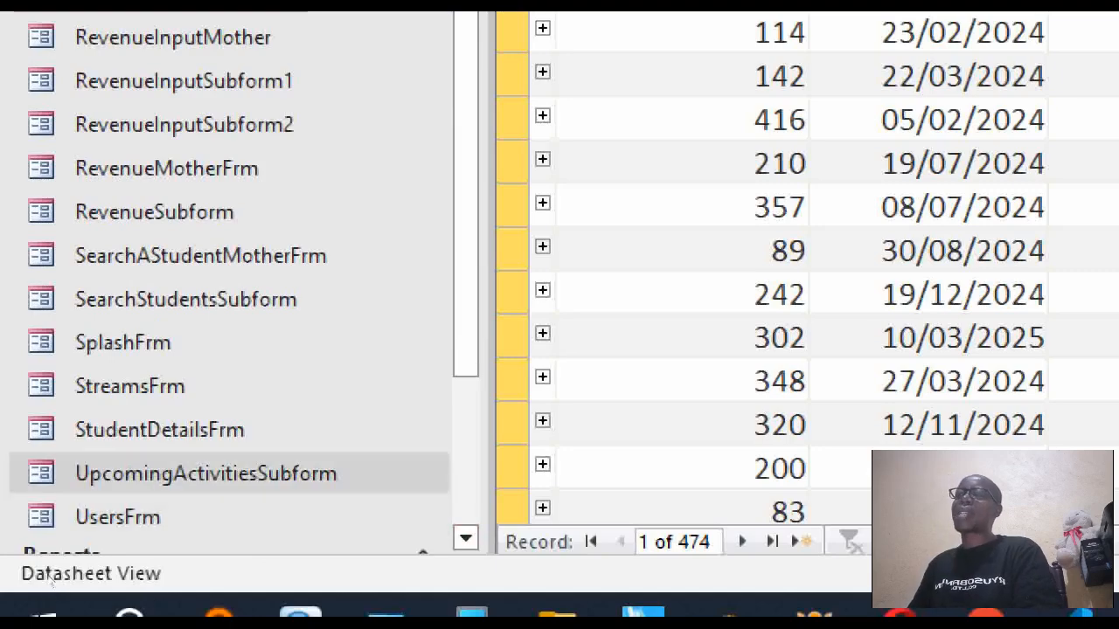
pyautogui.doubleClick(206, 473)
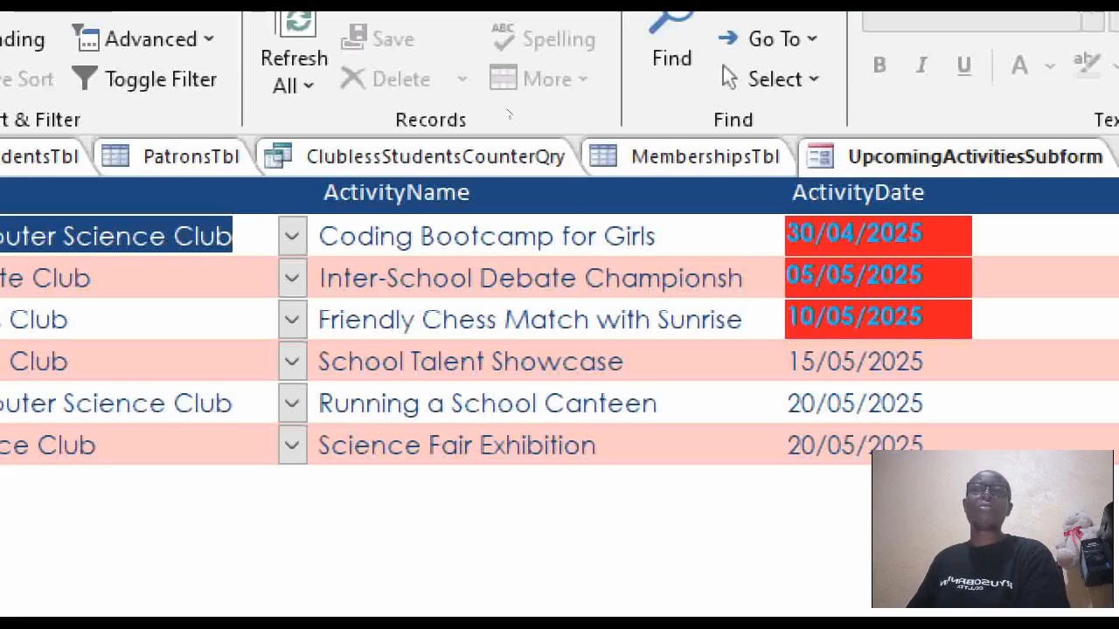
pyautogui.rightClick(943, 155)
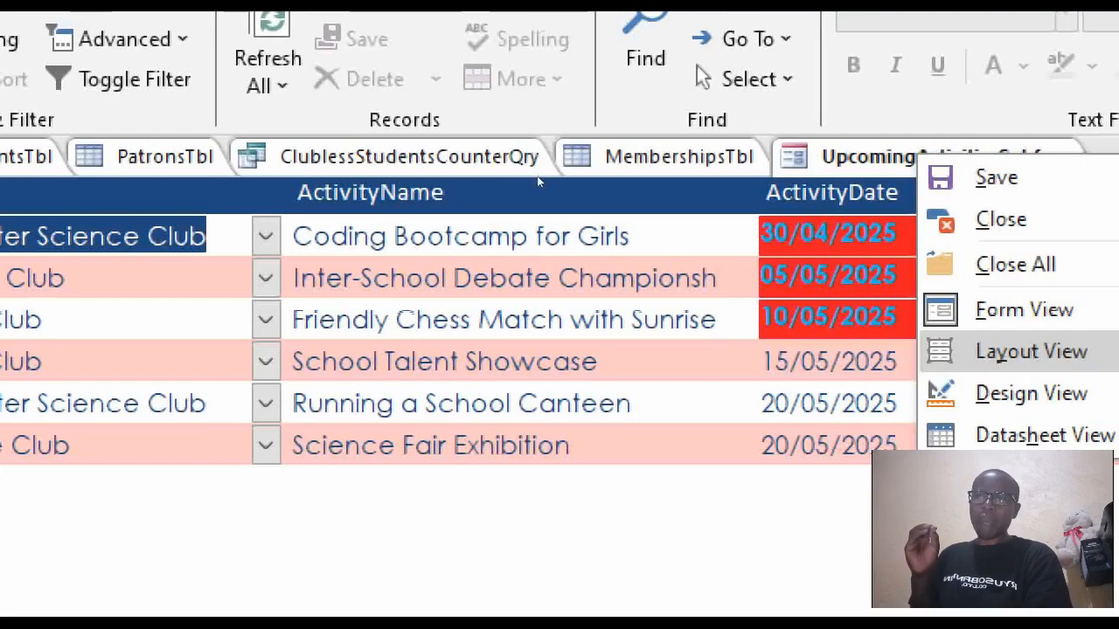
pyautogui.click(1027, 393)
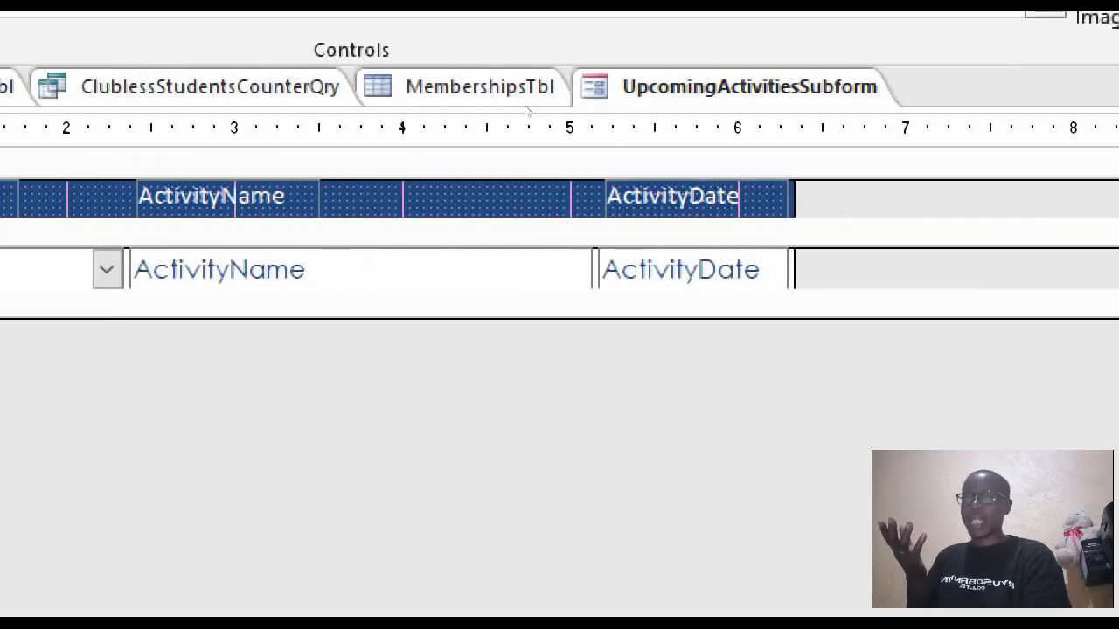
pyautogui.rightClick(777, 78)
pyautogui.press('Down')
pyautogui.press('Down')
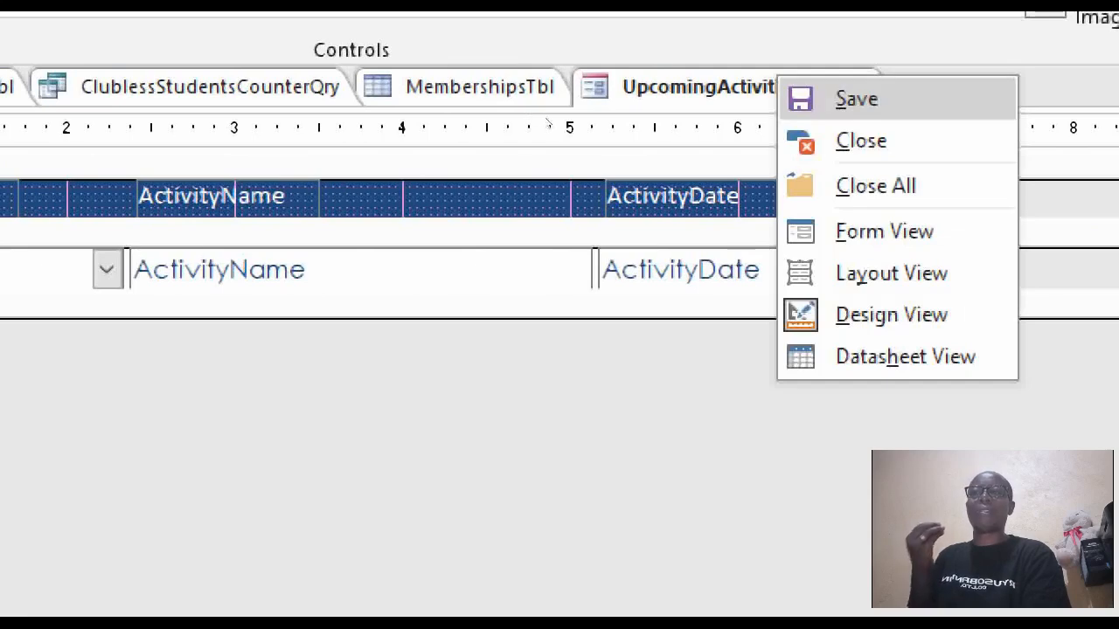
pyautogui.press('Return')
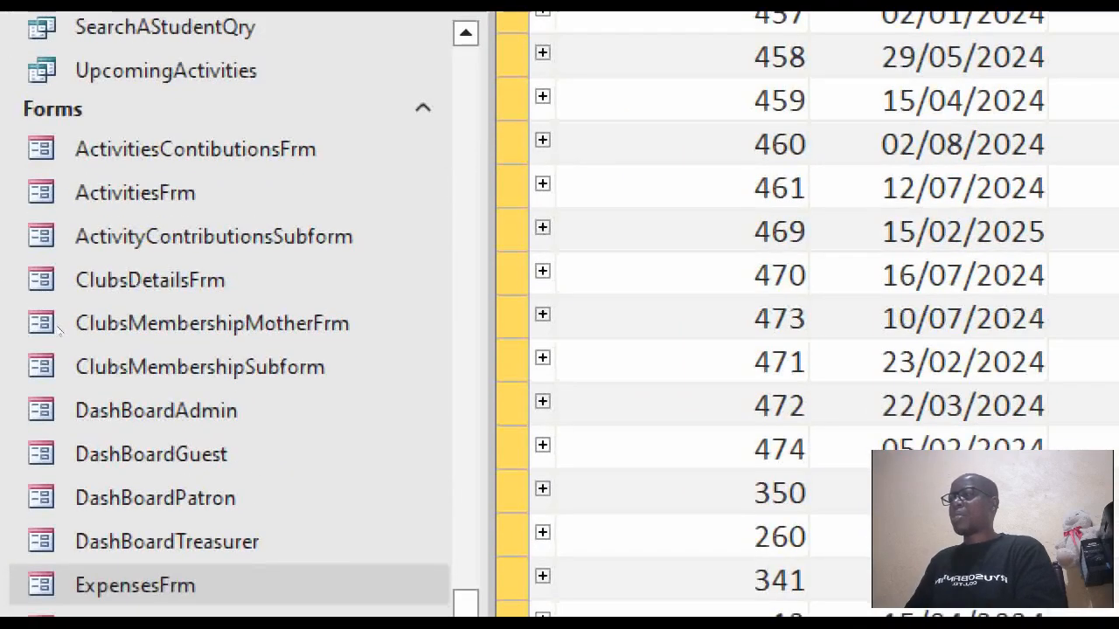
# Open DashBoardAdmin in Design view and change the subform title to 'Top 6 Upcoming Activities'.
pyautogui.press('Up')
pyautogui.press('Up')
pyautogui.press('Up')
pyautogui.press('Up')
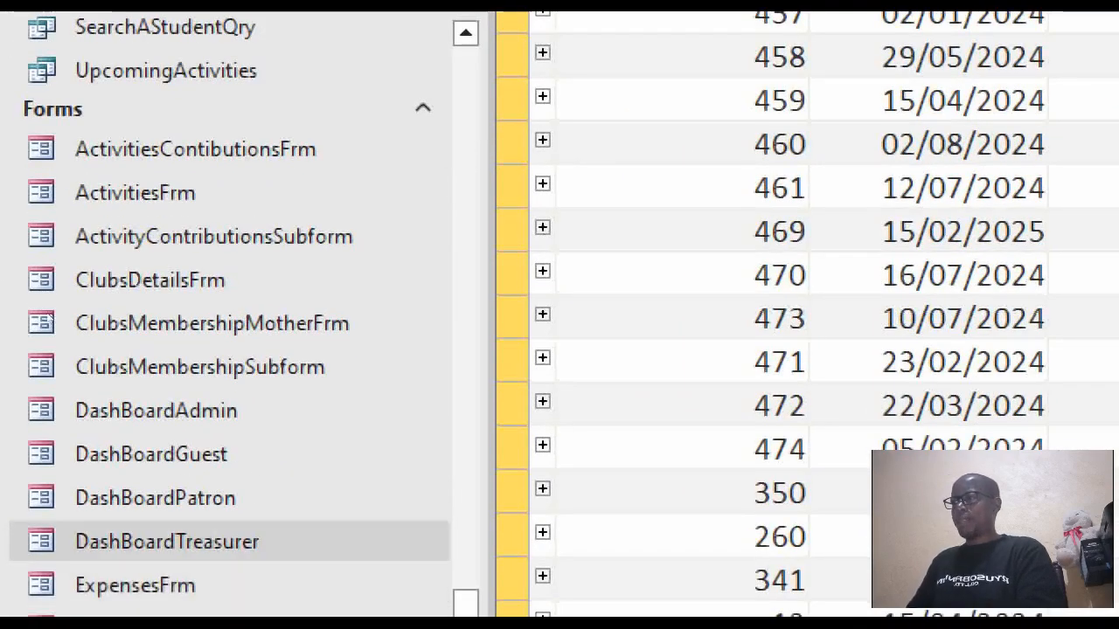
pyautogui.rightClick(95, 417)
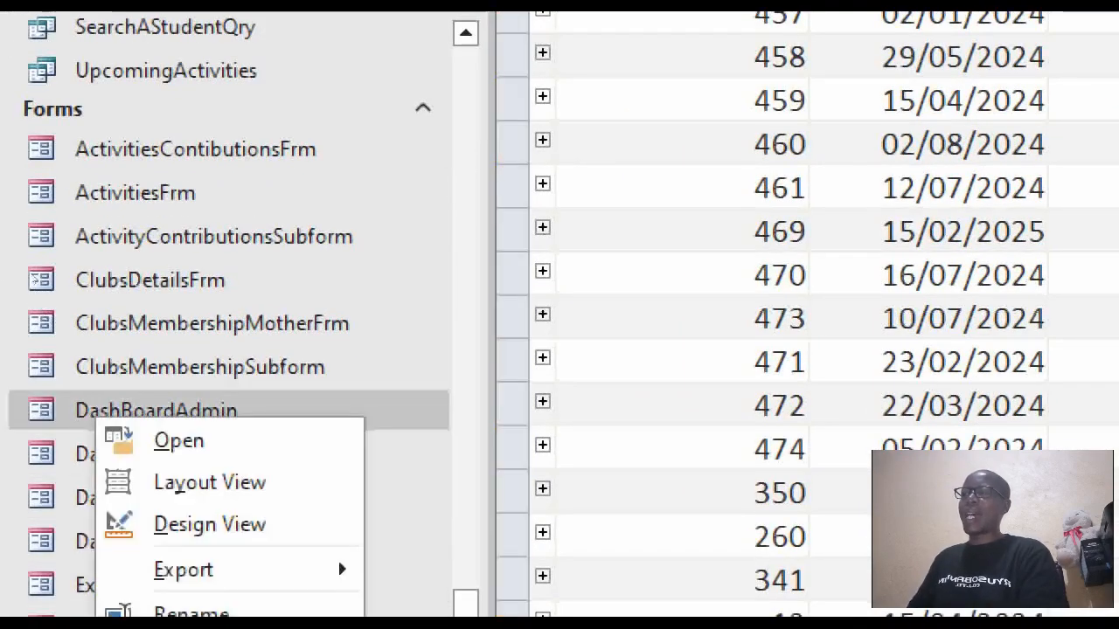
pyautogui.press('Up')
pyautogui.press('Up')
pyautogui.press('Up')
pyautogui.press('Up')
pyautogui.press('Down')
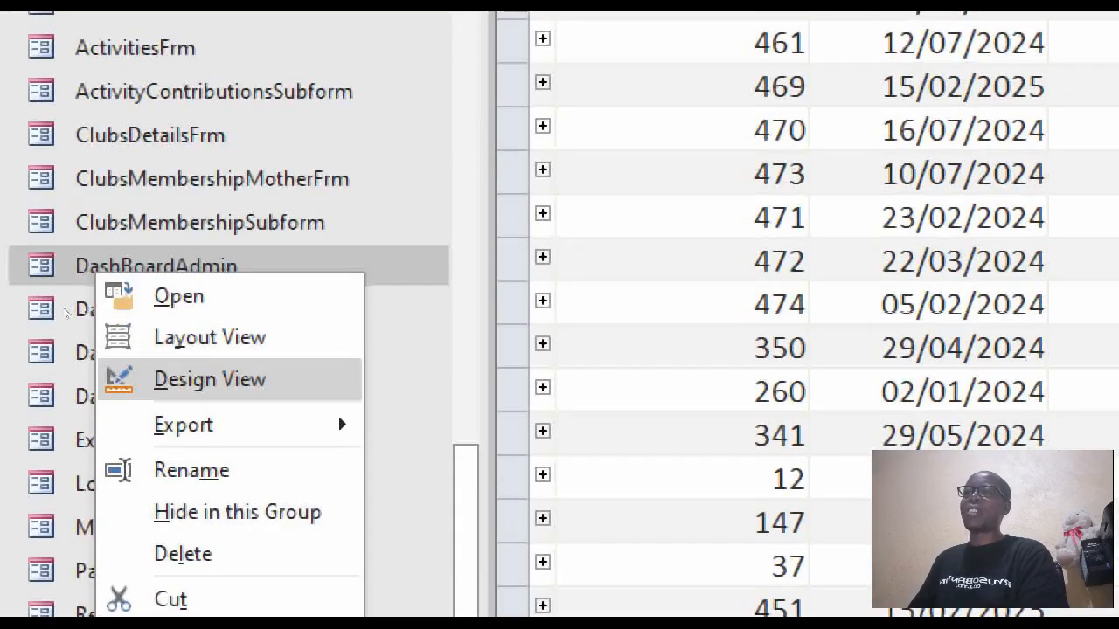
pyautogui.press('Return')
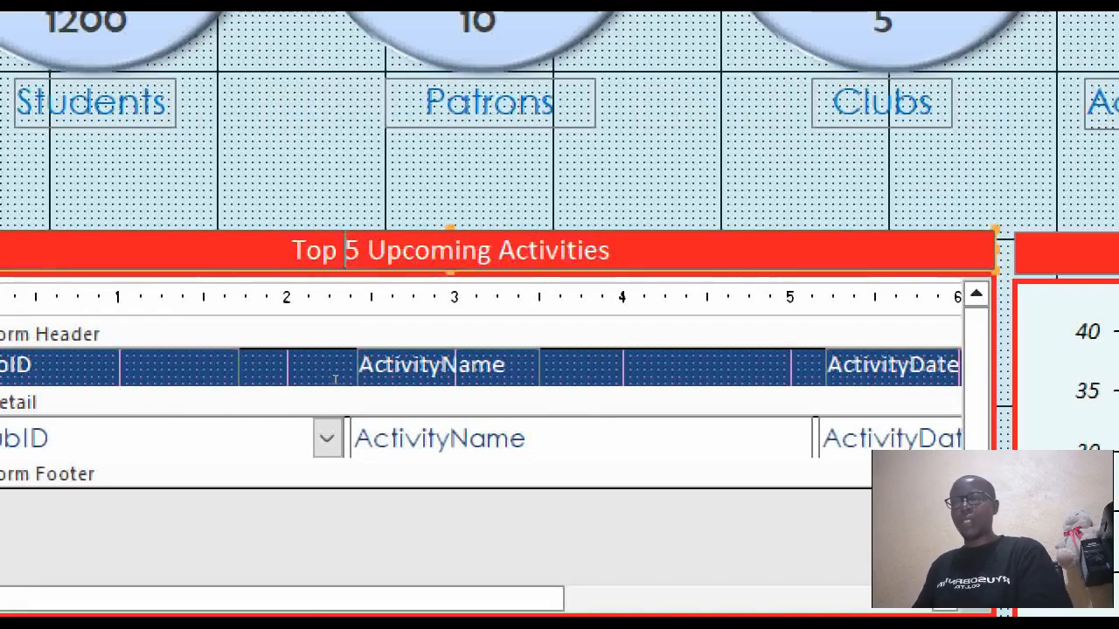
pyautogui.press('Delete')
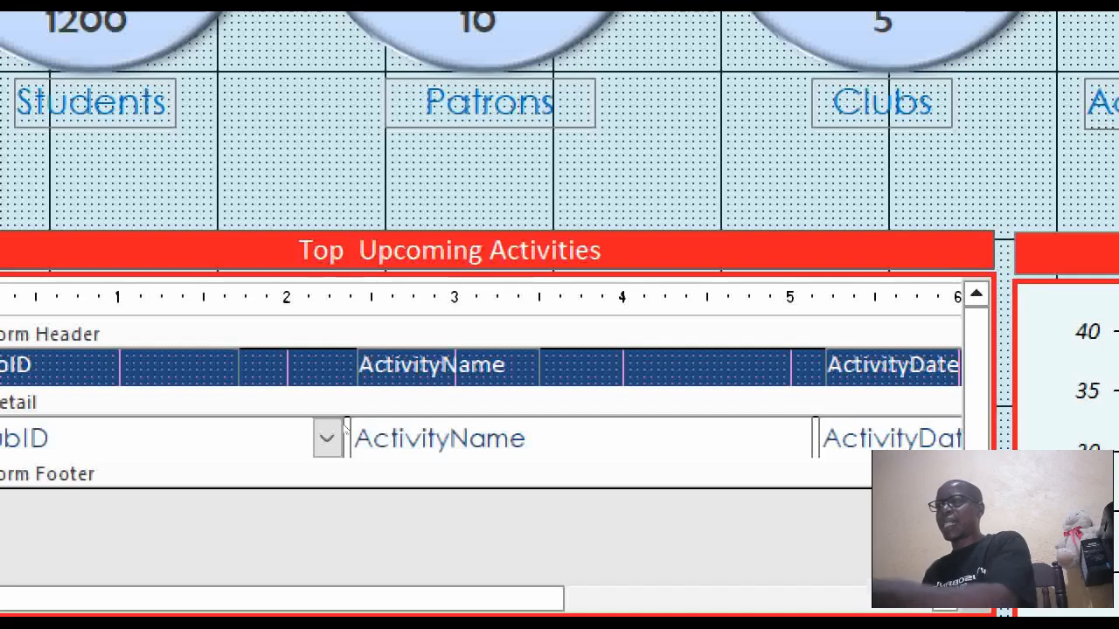
pyautogui.write('6')
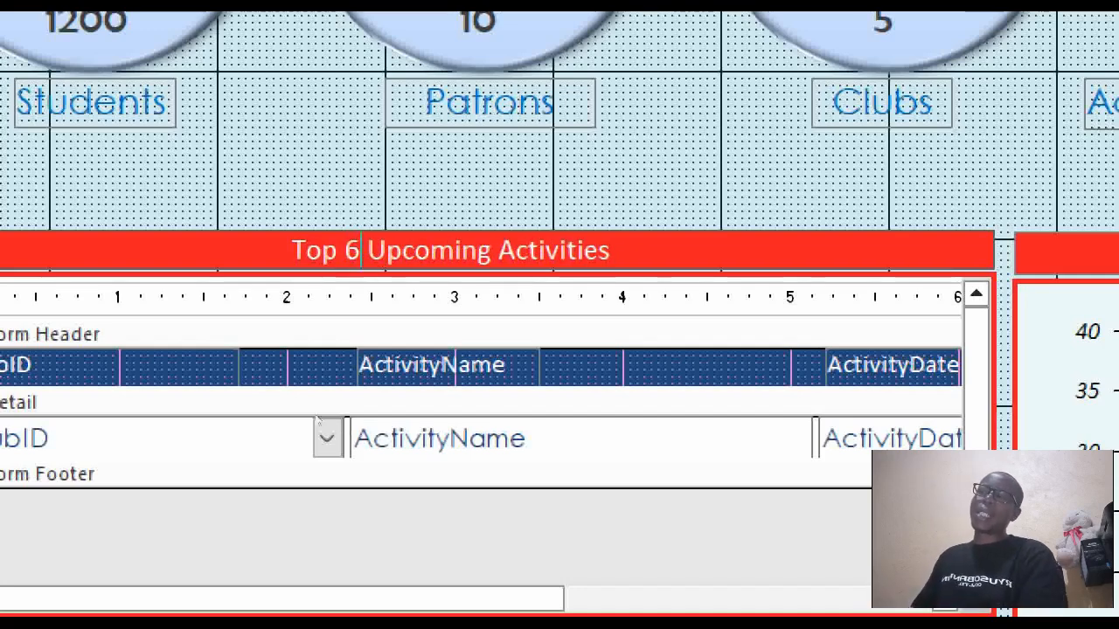
pyautogui.press('Return')
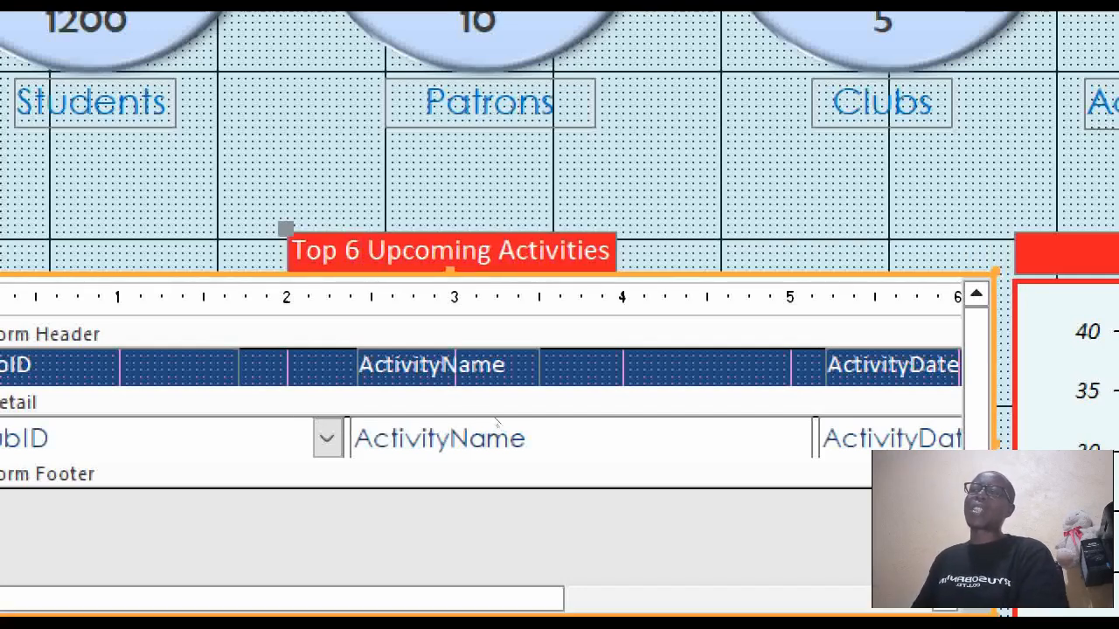
# Widen the Top 6 Upcoming Activities label left and right to span the subform.
pyautogui.click(382, 376)
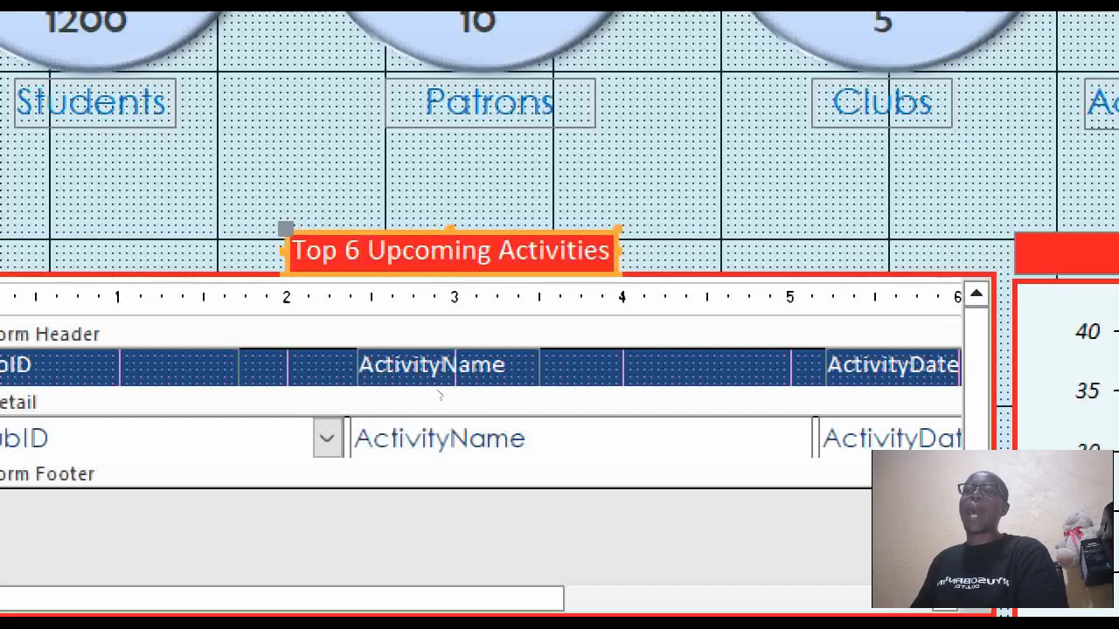
pyautogui.moveTo(425, 379); pyautogui.dragTo(549, 388)
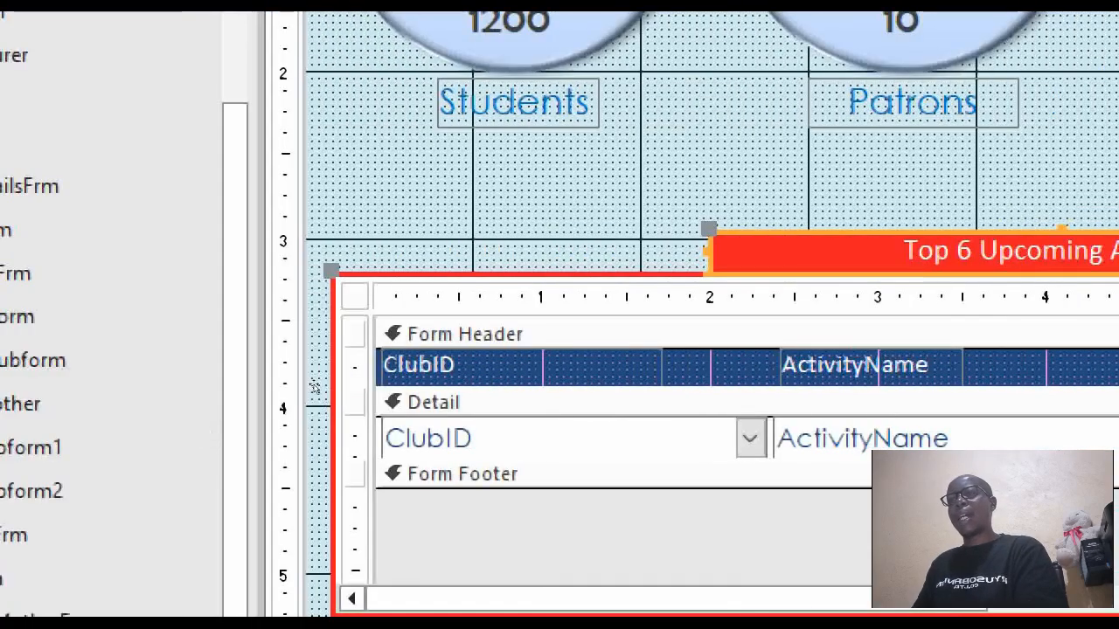
pyautogui.moveTo(313, 381); pyautogui.dragTo(187, 386)
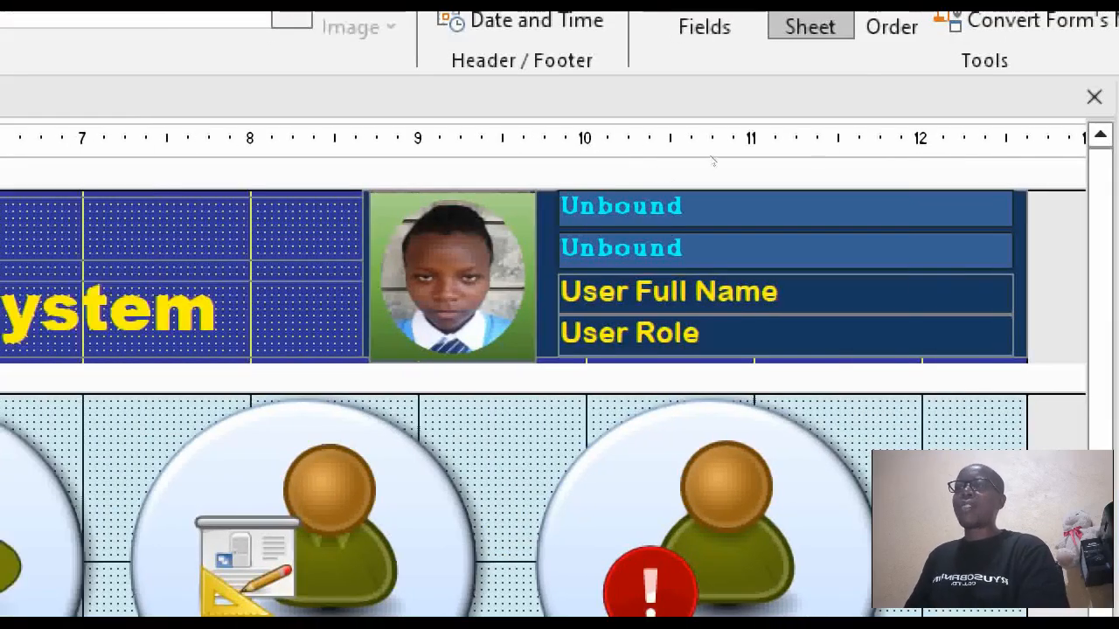
# Move the circular frame image off the student photo to just its left, then select the photo.
pyautogui.click(453, 279)
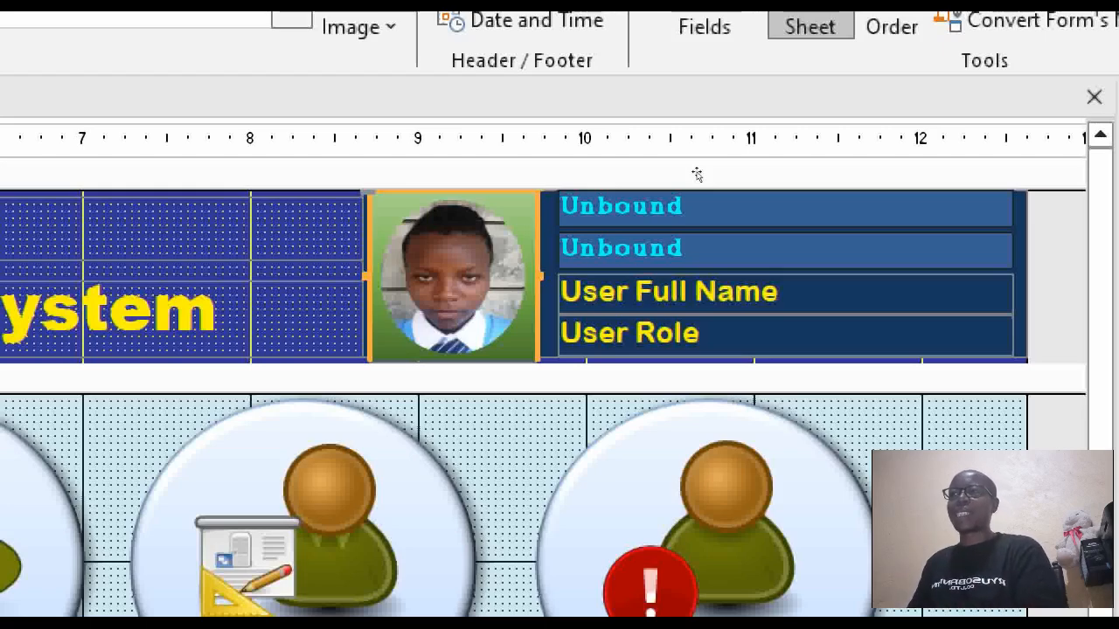
pyautogui.moveTo(716, 151); pyautogui.dragTo(662, 157)
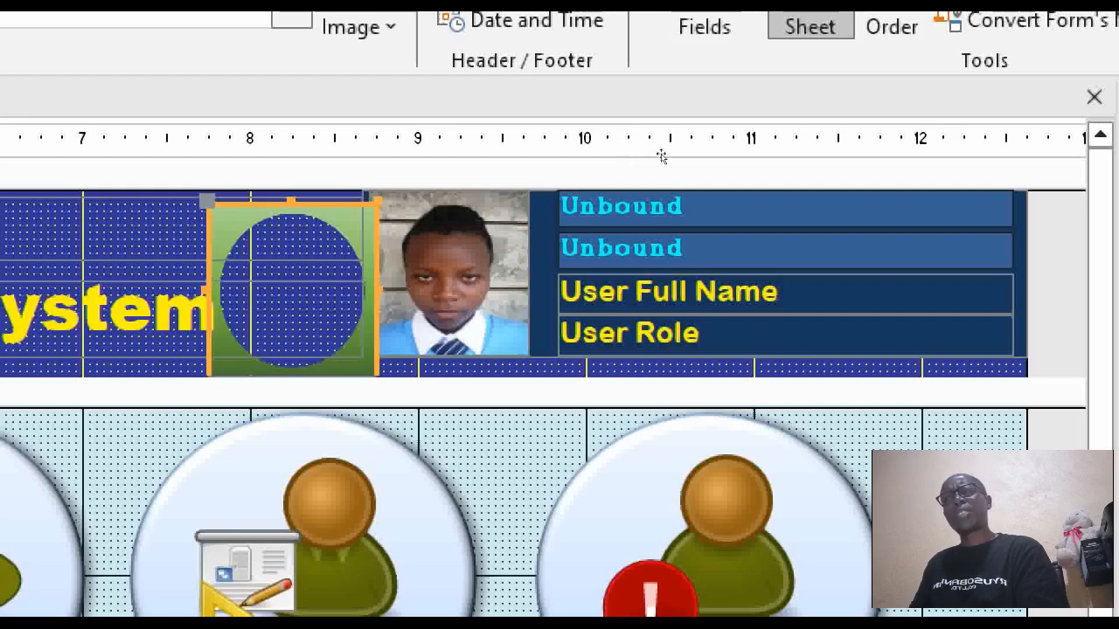
pyautogui.moveTo(662, 157); pyautogui.dragTo(659, 152)
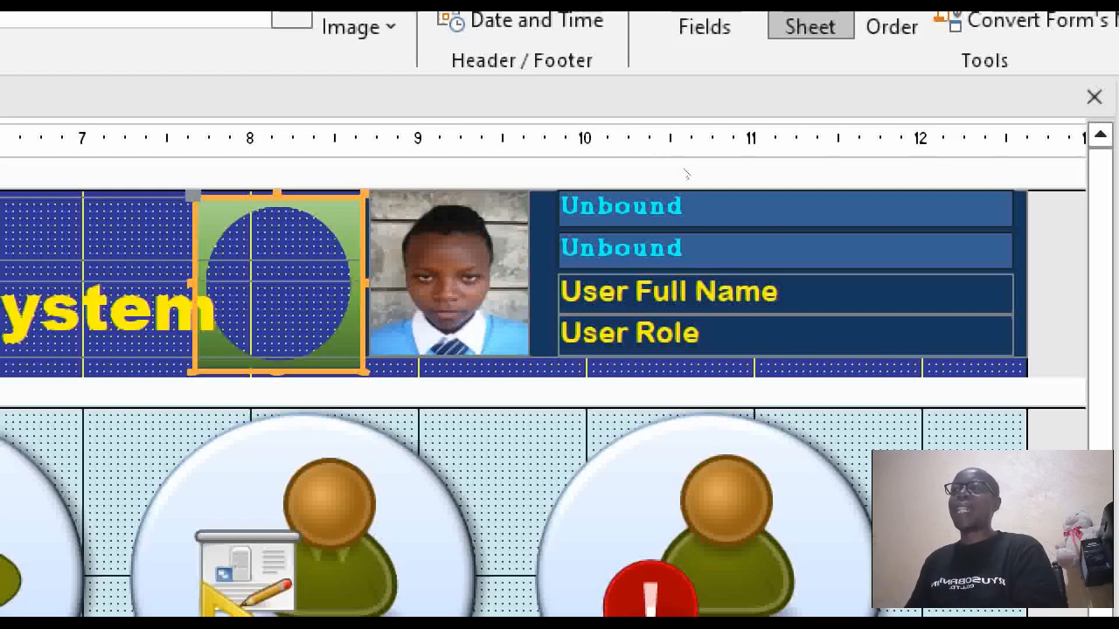
pyautogui.press('Tab')
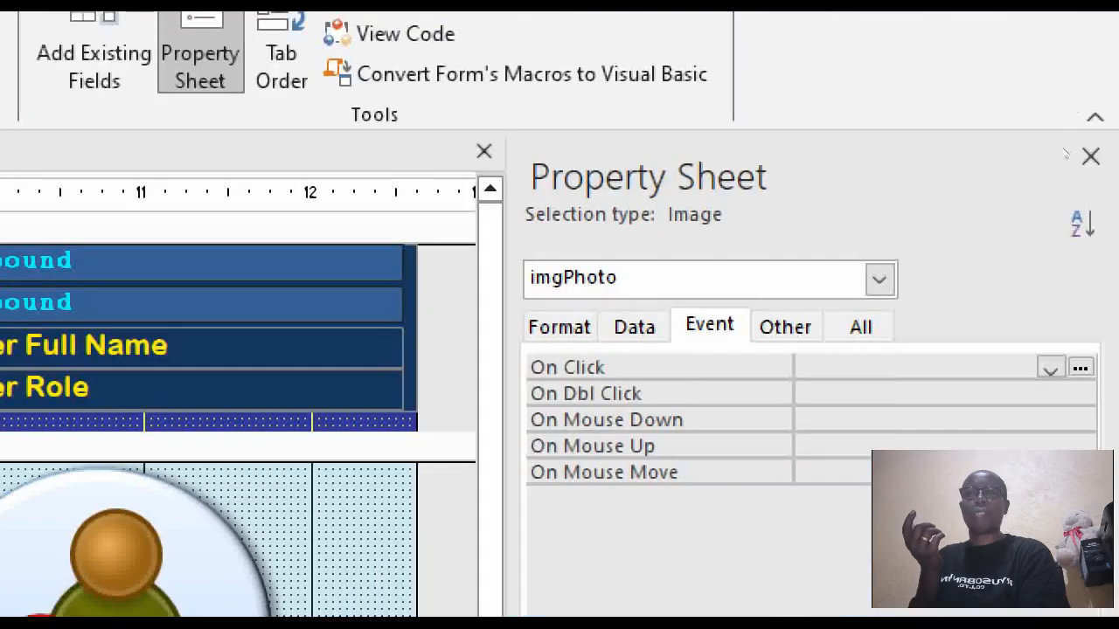
# Switch the Property Sheet to the Form object and open its On Load event code.
pyautogui.click(879, 279)
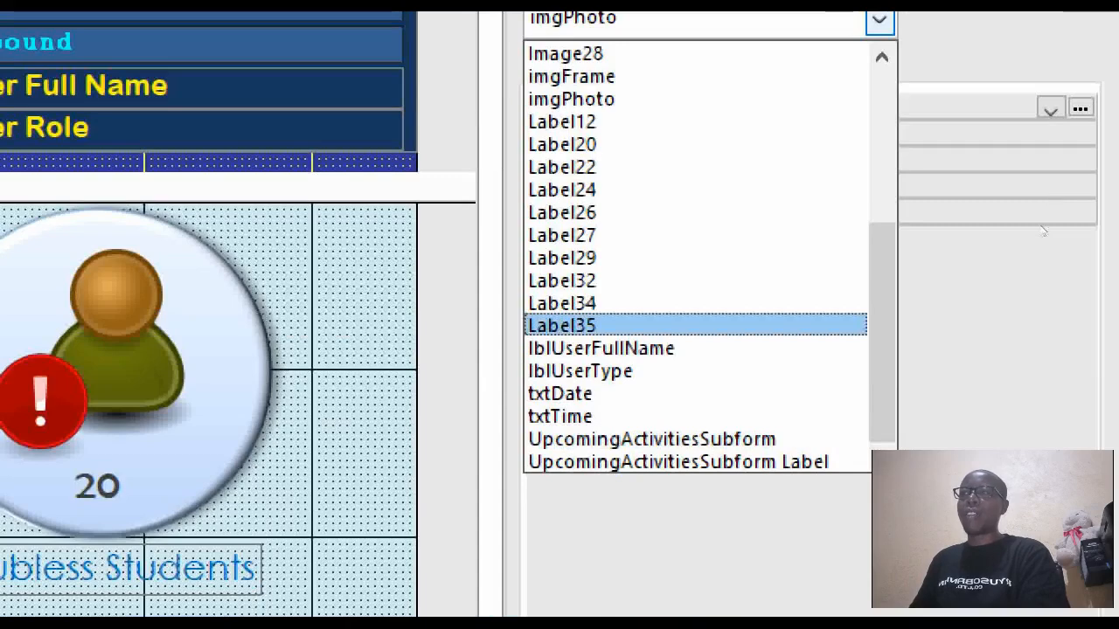
pyautogui.scroll(3, 1042, 339)
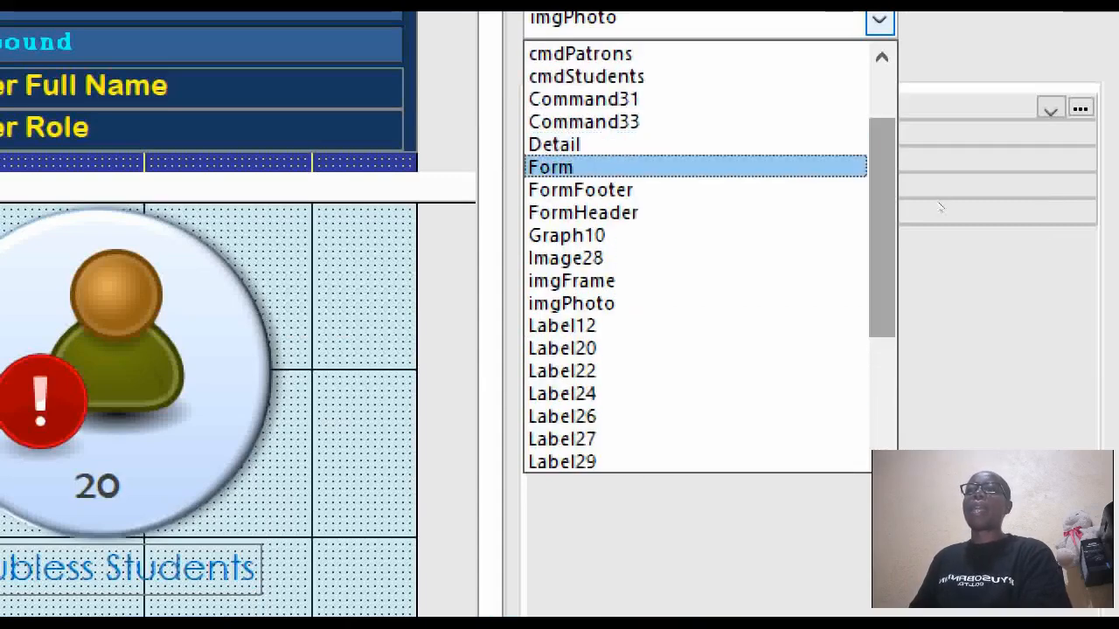
pyautogui.click(778, 167)
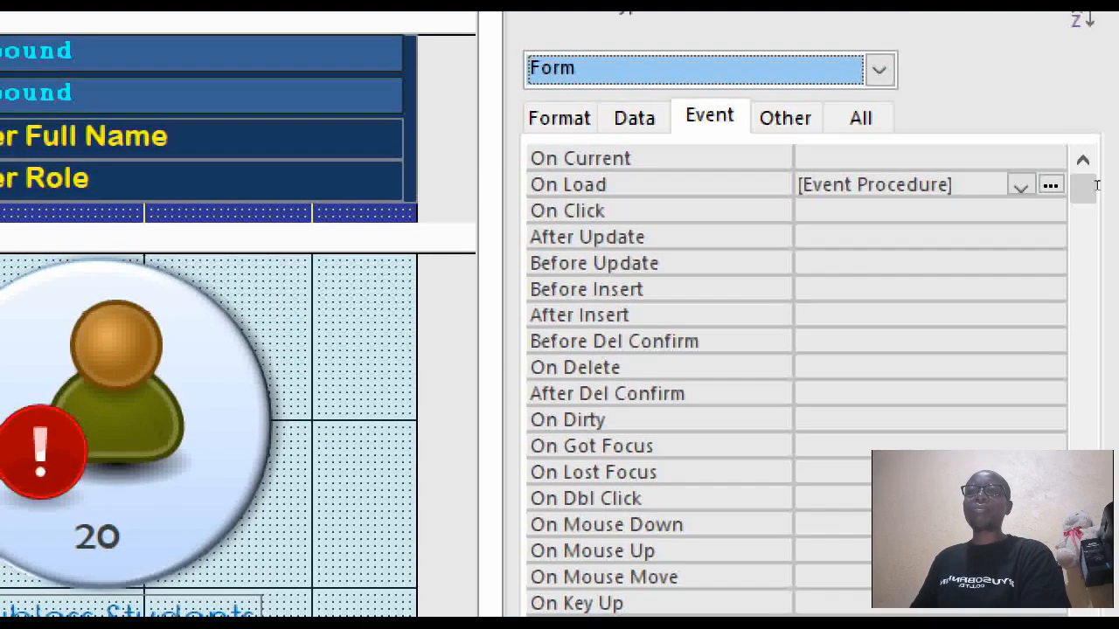
pyautogui.click(1049, 184)
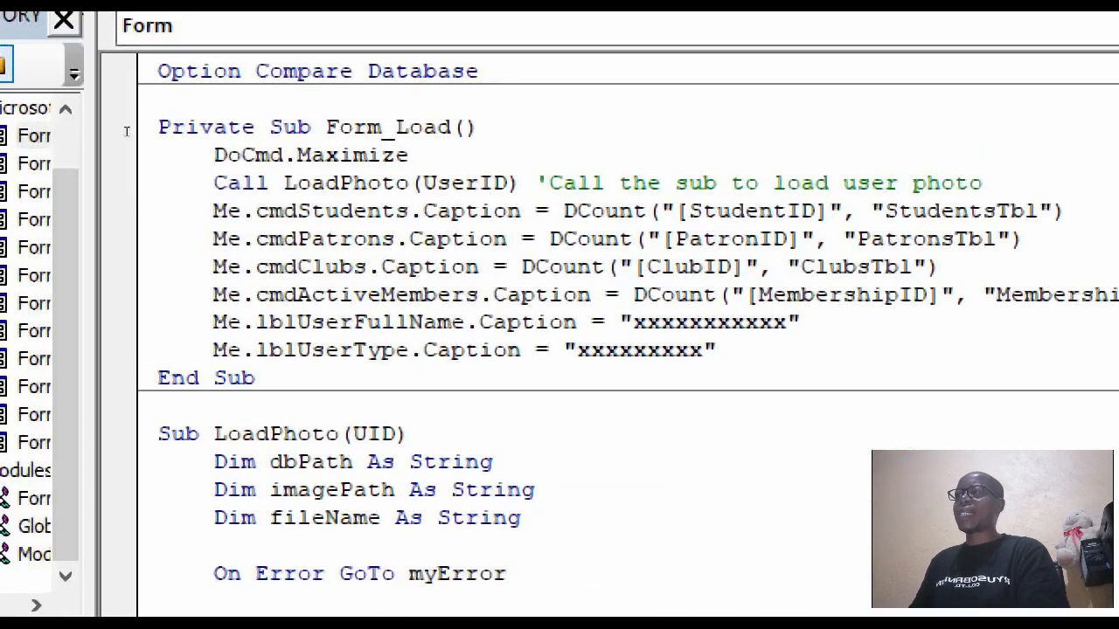
pyautogui.press('Down')
pyautogui.hotkey('shift', 'Down')
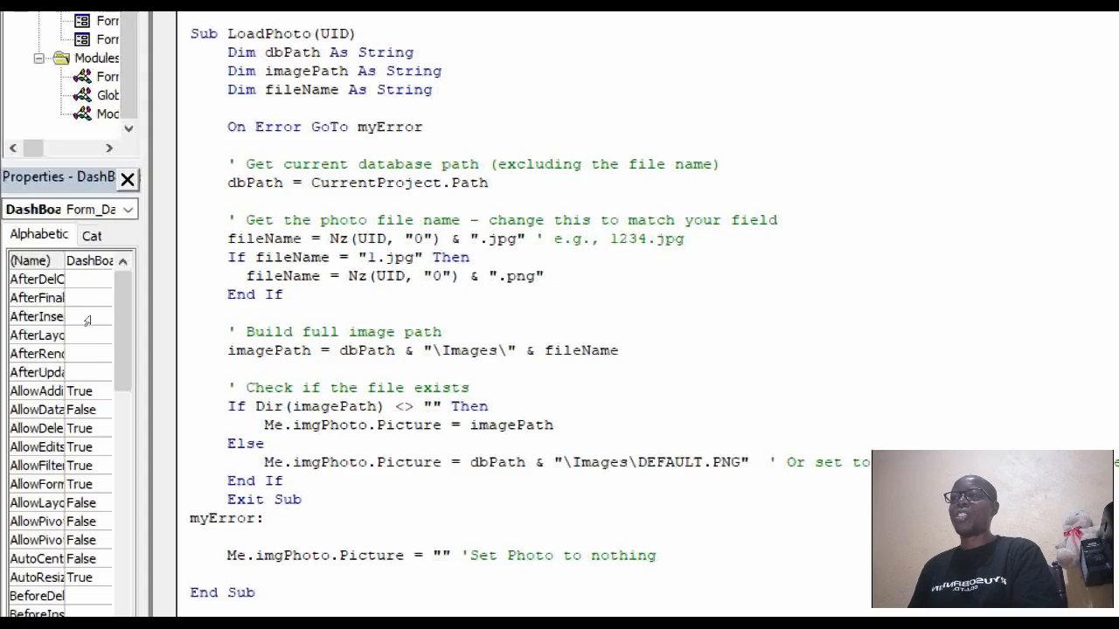
pyautogui.hotkey('shift', 'Down')
pyautogui.hotkey('shift', 'Down')
pyautogui.hotkey('shift', 'Down')
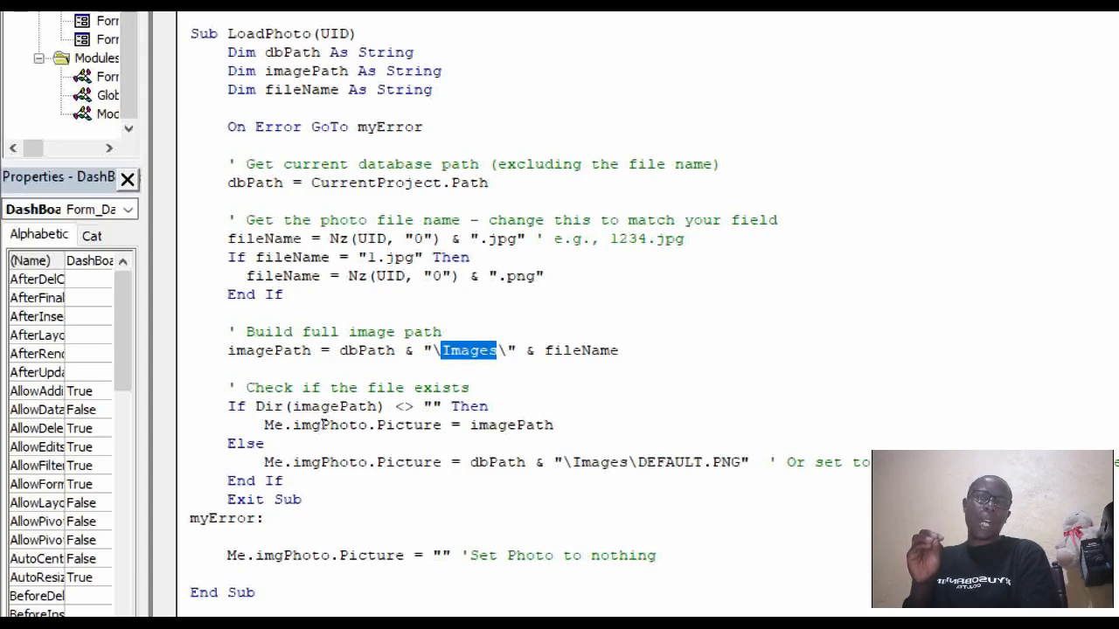
# Check the DEFAULT.PNG fallback path in the LoadPhoto procedure.
pyautogui.doubleClick(675, 463)
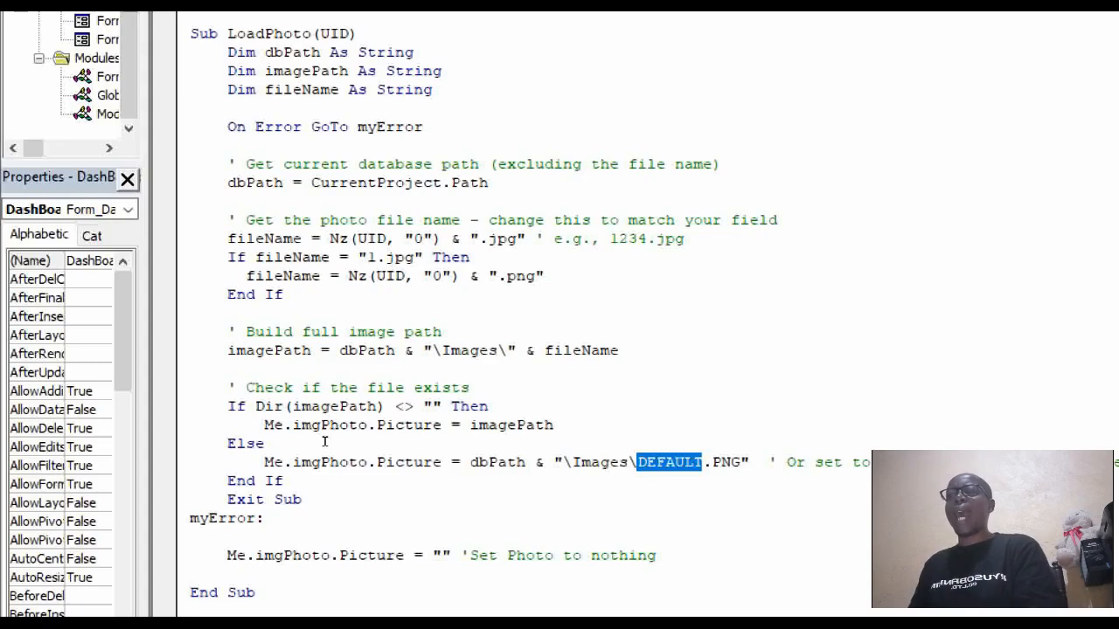
pyautogui.click(274, 439)
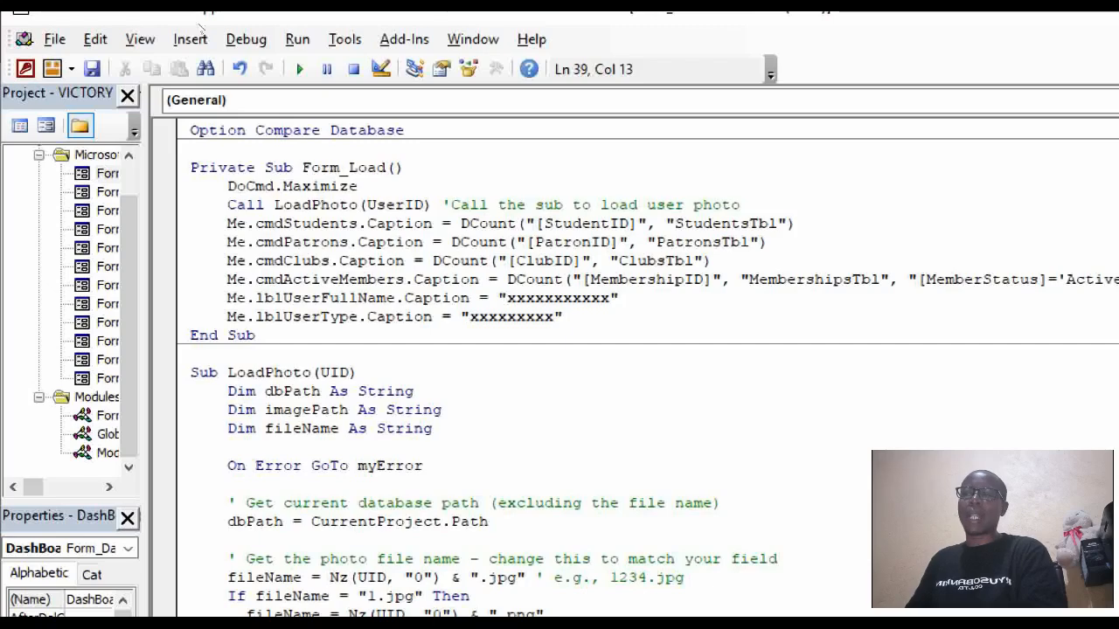
# Back in Access, select the green imgFrame circle and nudge it with arrow keys over the photo.
pyautogui.moveTo(147, 616)
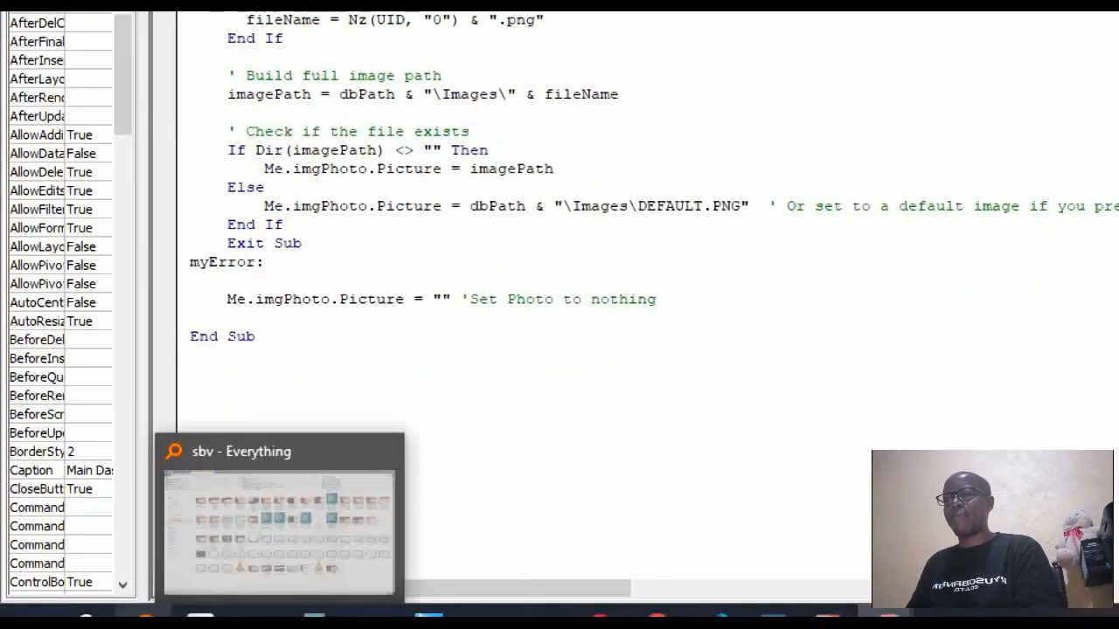
pyautogui.moveTo(888, 615)
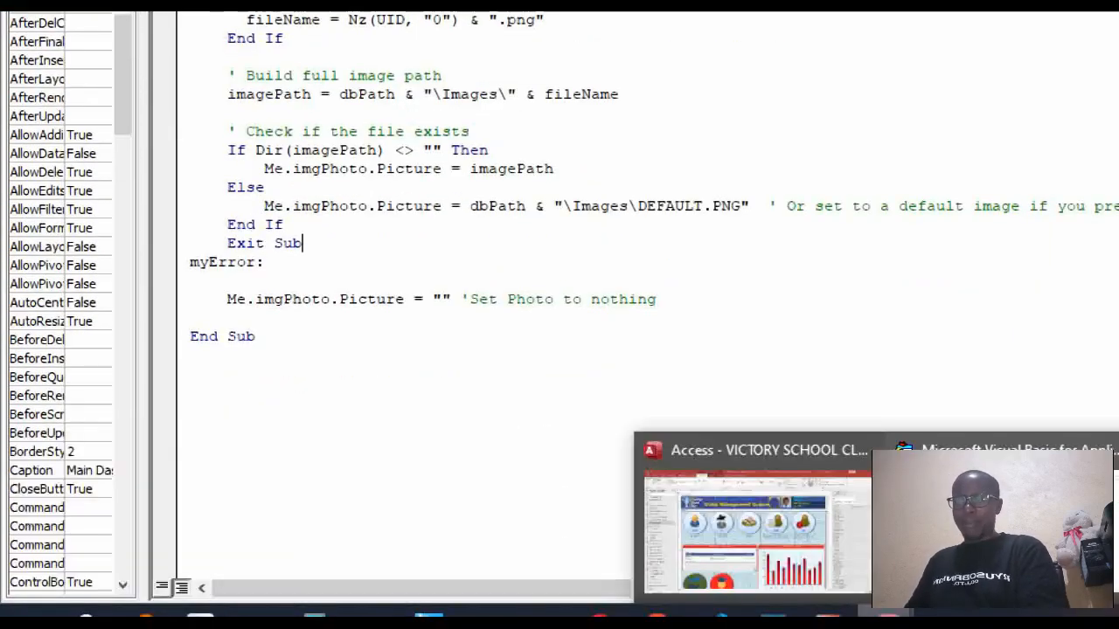
pyautogui.click(756, 528)
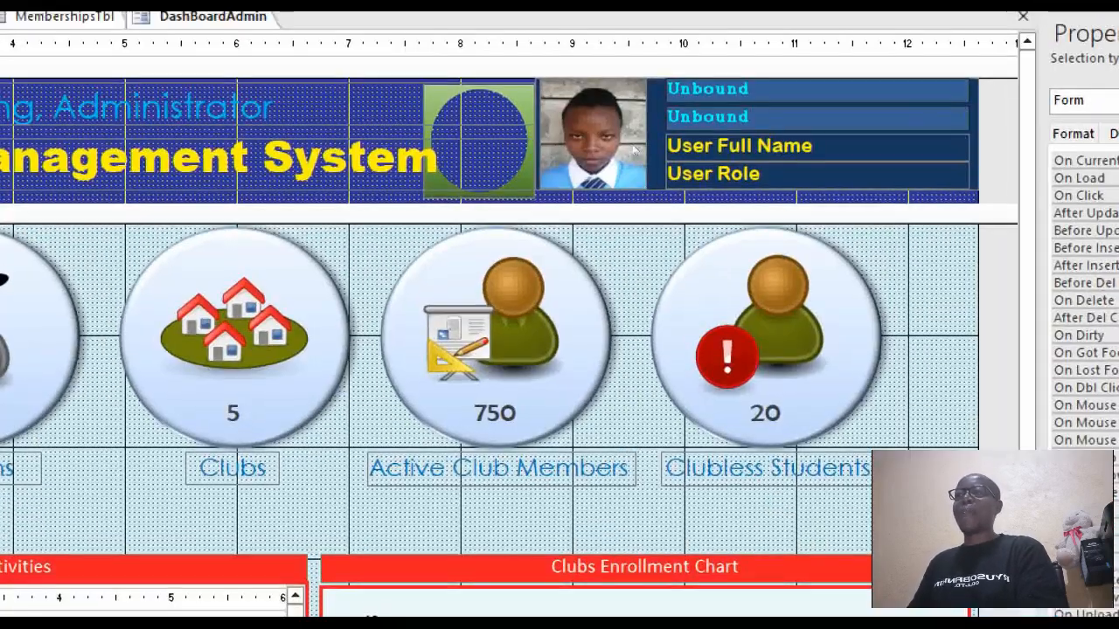
pyautogui.press('Tab')
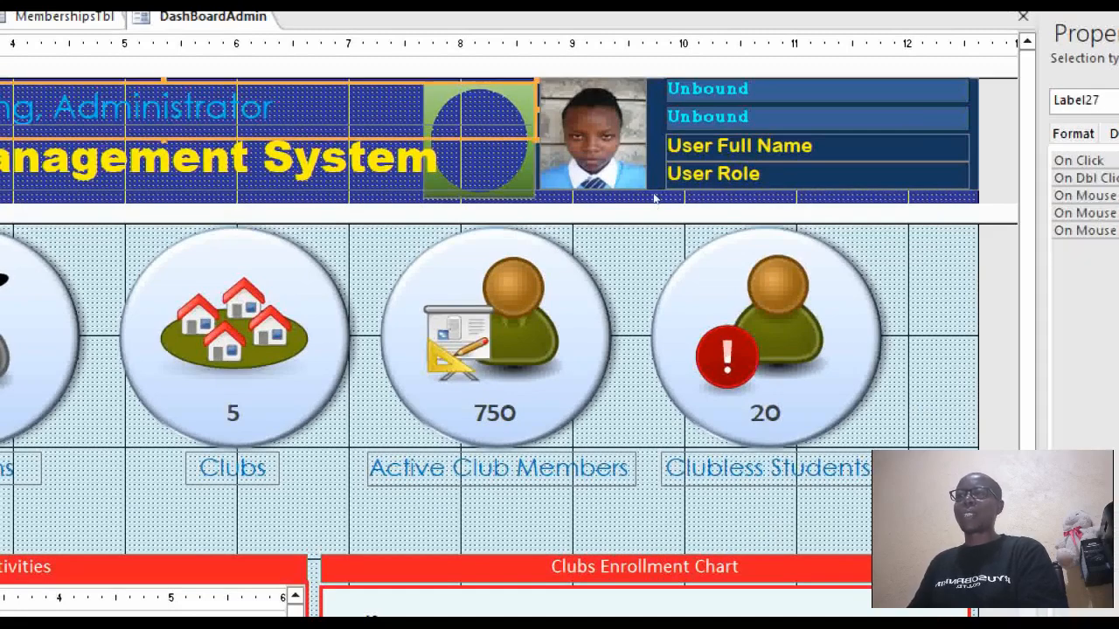
pyautogui.press('Tab')
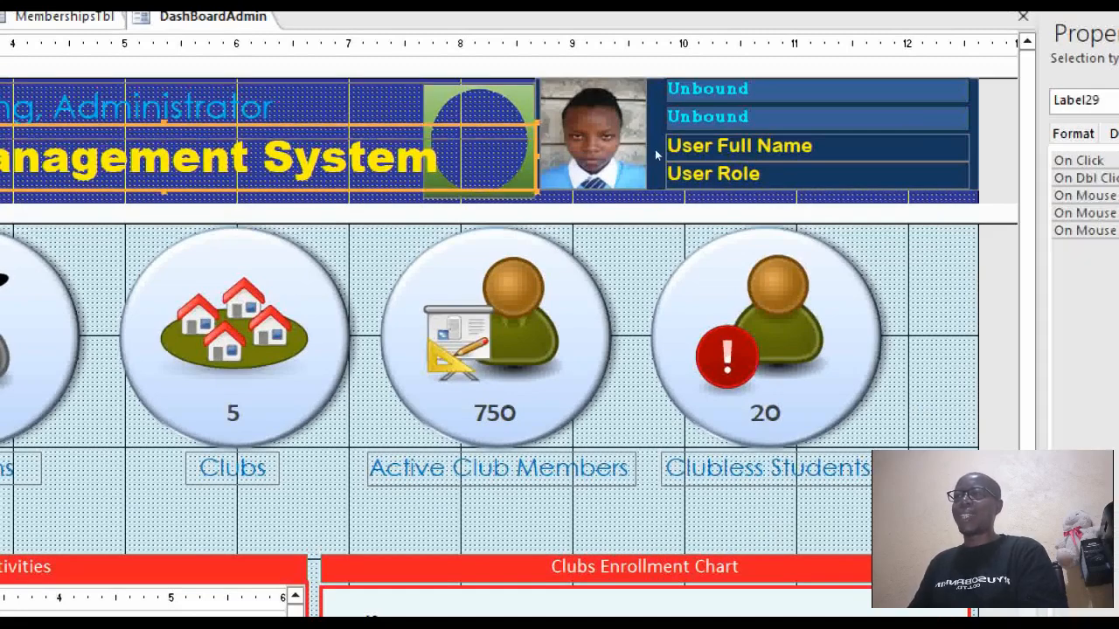
pyautogui.hotkey('shift', 'Tab')
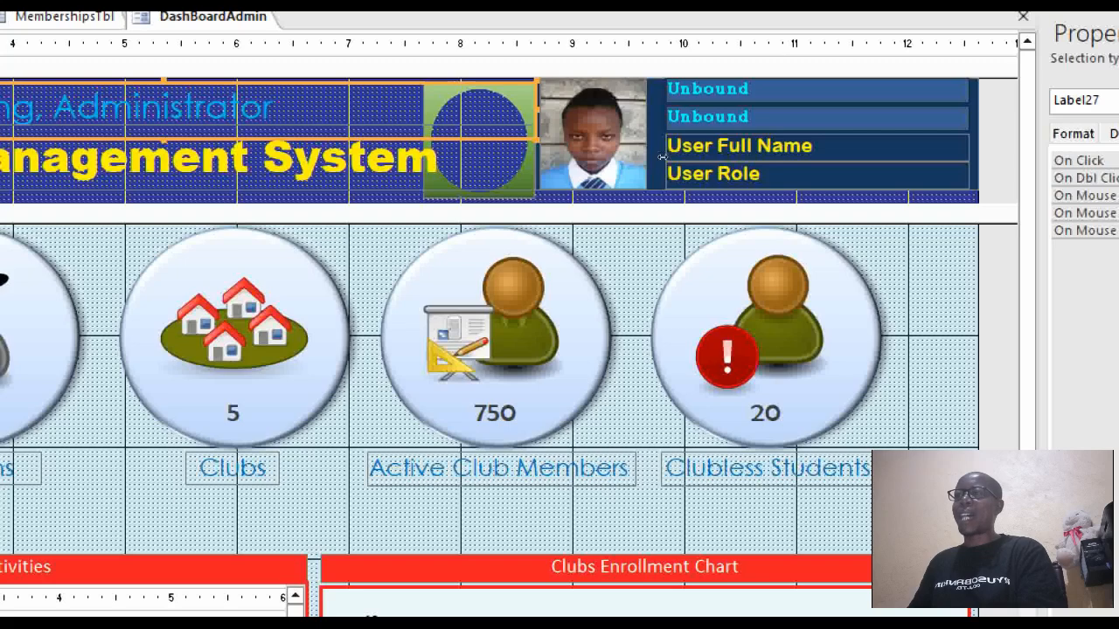
pyautogui.hotkey('shift', 'Tab')
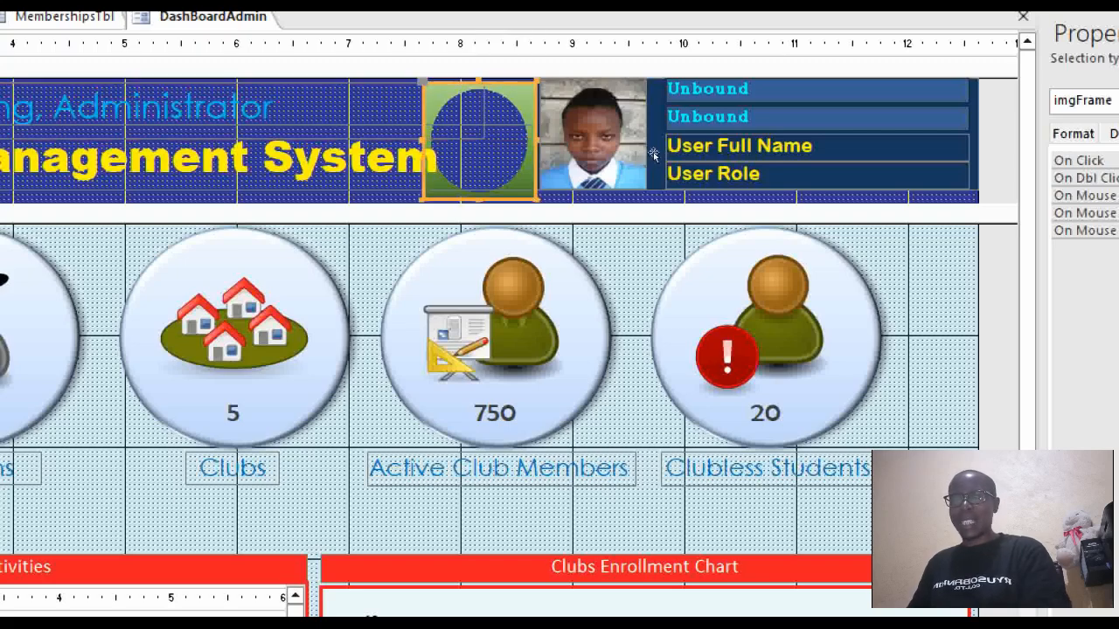
pyautogui.press('Right')
pyautogui.press('Right')
pyautogui.press('Right')
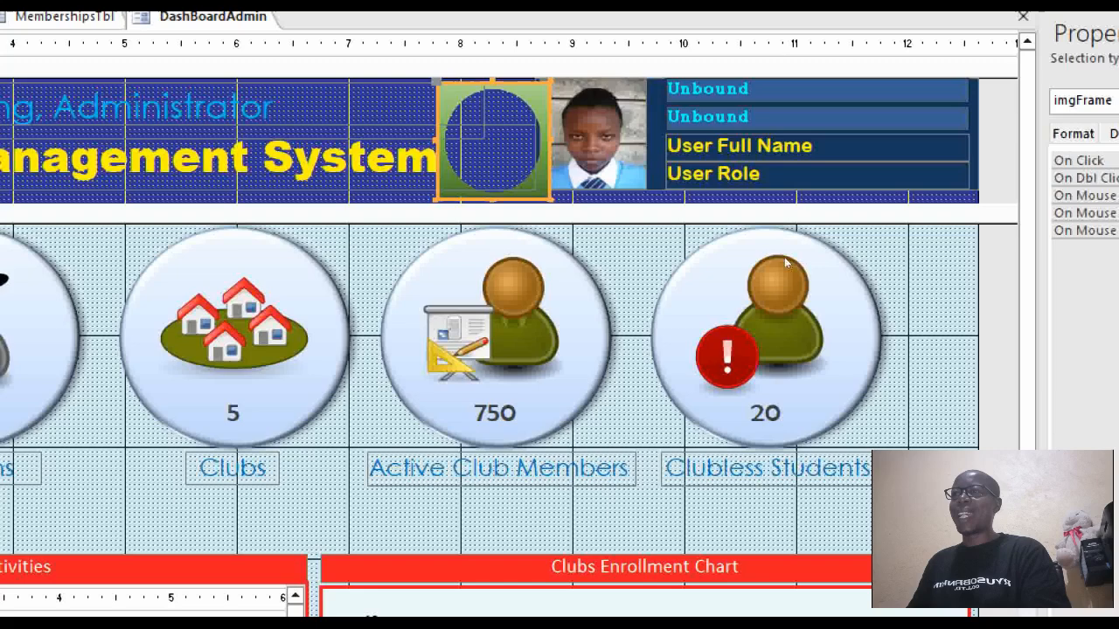
pyautogui.press('Right')
pyautogui.press('Right')
pyautogui.press('Right')
pyautogui.press('Right')
pyautogui.press('Right')
pyautogui.press('Right')
pyautogui.press('Right')
pyautogui.press('Right')
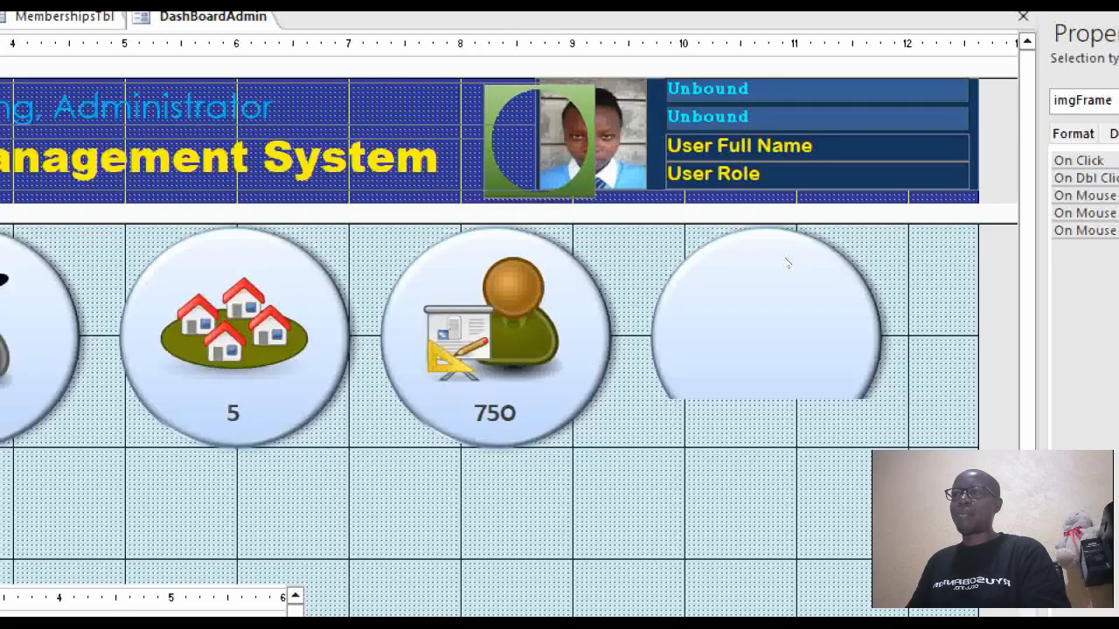
pyautogui.press('Right')
pyautogui.press('Right')
pyautogui.press('Right')
pyautogui.press('Right')
pyautogui.press('Right')
pyautogui.press('Right')
pyautogui.press('Right')
pyautogui.press('Right')
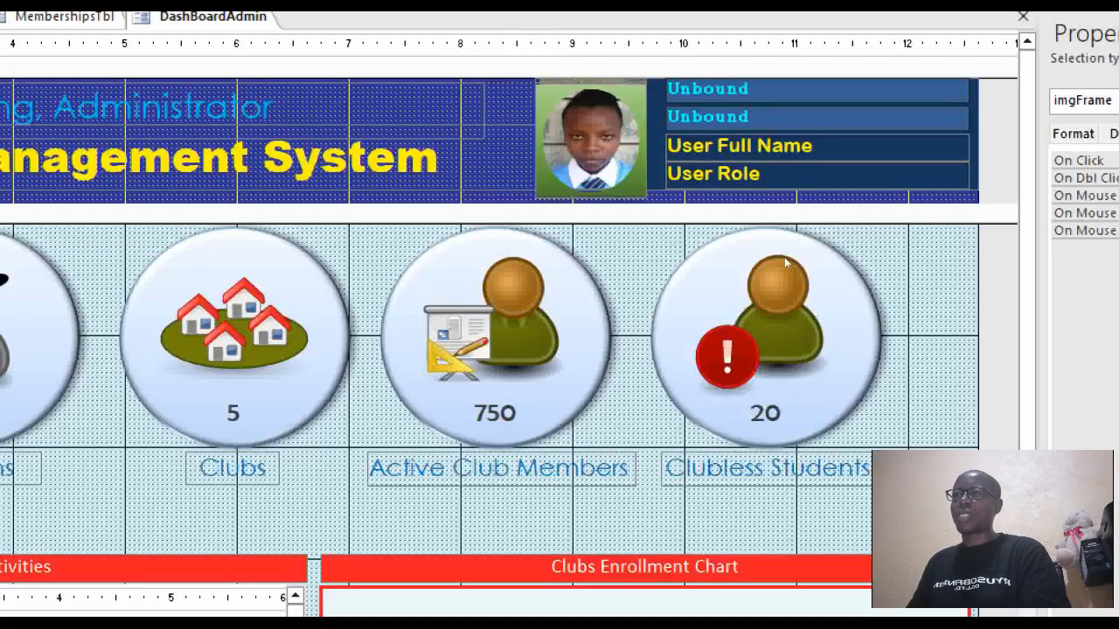
pyautogui.press('Right')
pyautogui.press('Right')
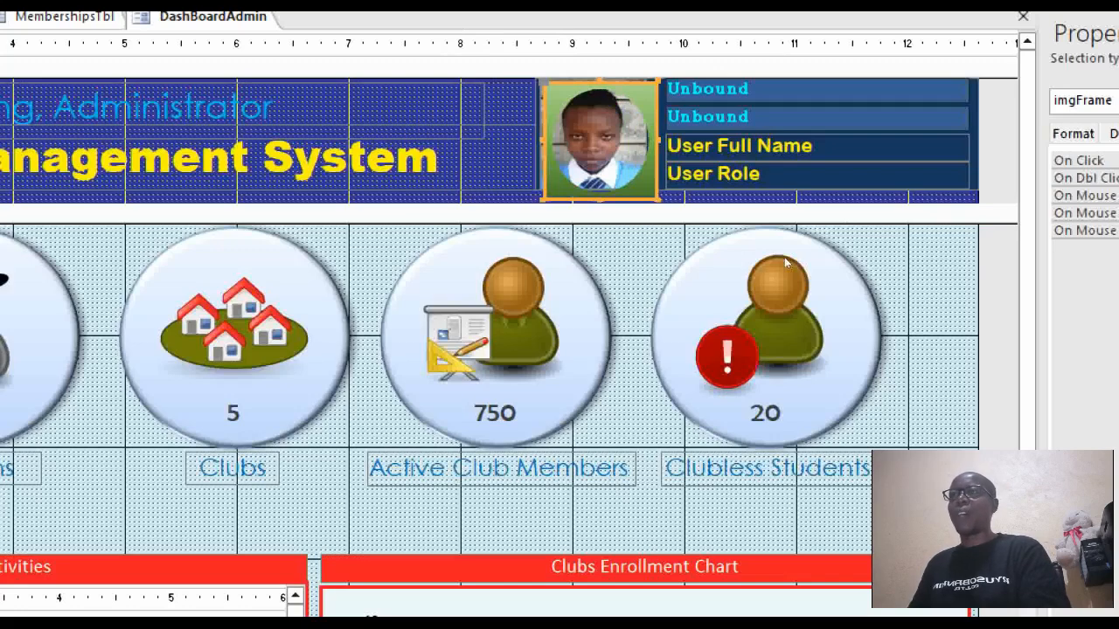
pyautogui.press('Left')
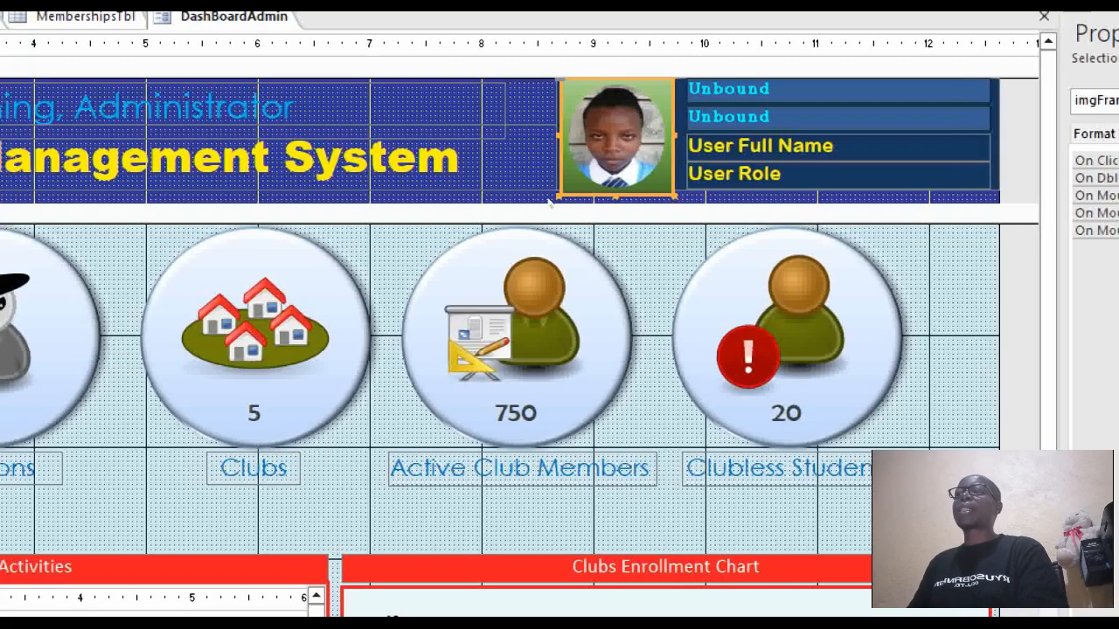
# Shorten the Form Header slightly and select the txtTime and txtDate boxes.
pyautogui.moveTo(549, 203); pyautogui.dragTo(548, 175)
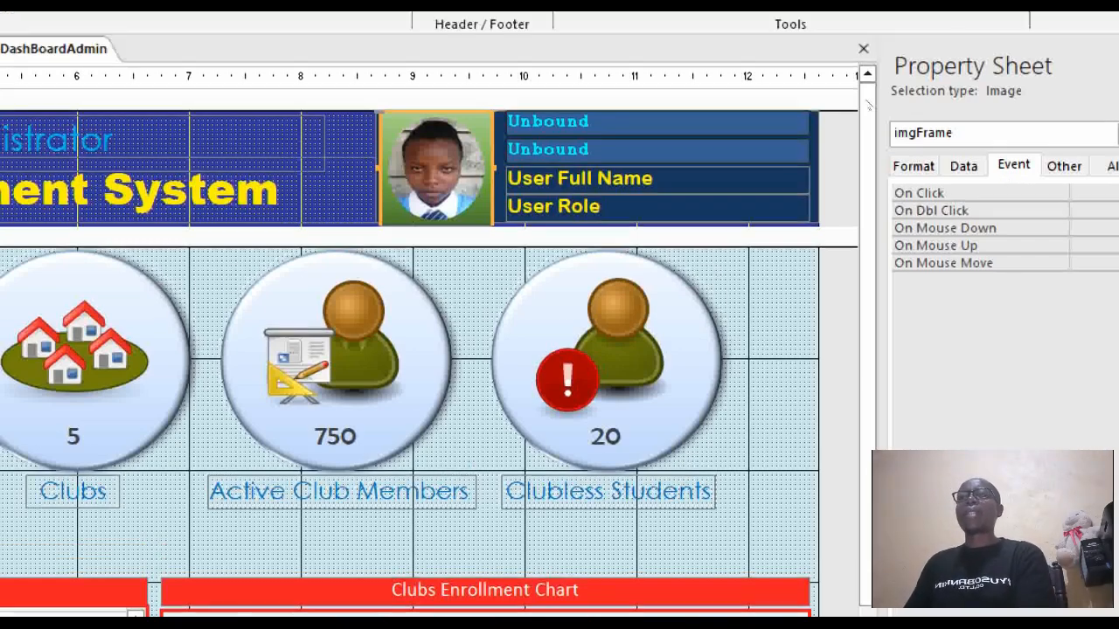
pyautogui.click(809, 104)
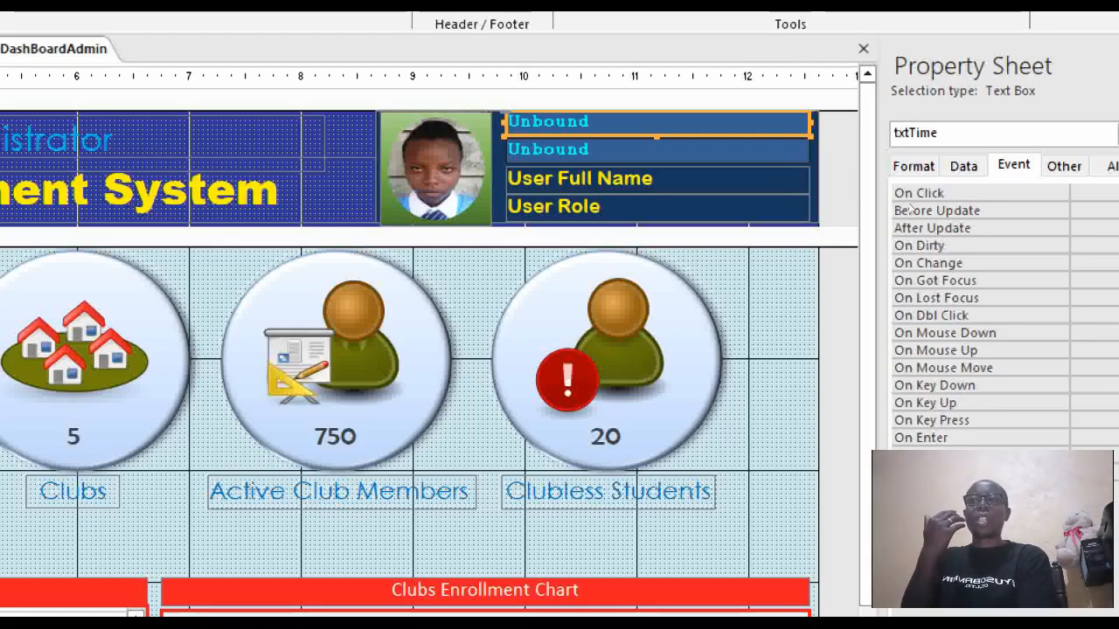
pyautogui.click(798, 160)
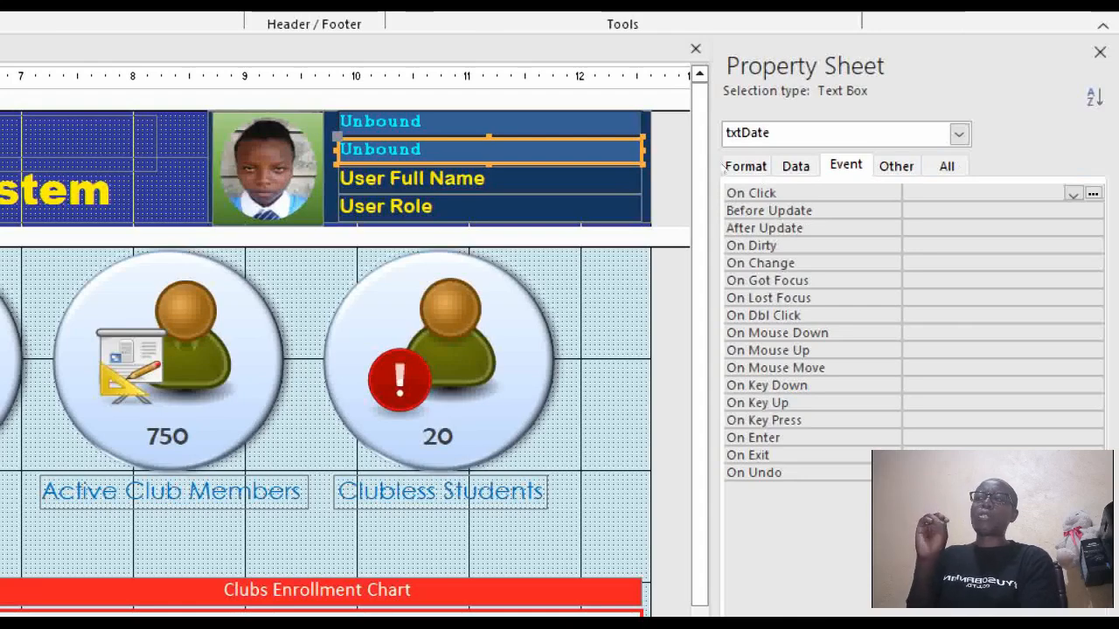
# Confirm on the Other tab that txtTime and txtDate have Tab Index 0 and 1.
pyautogui.click(568, 123)
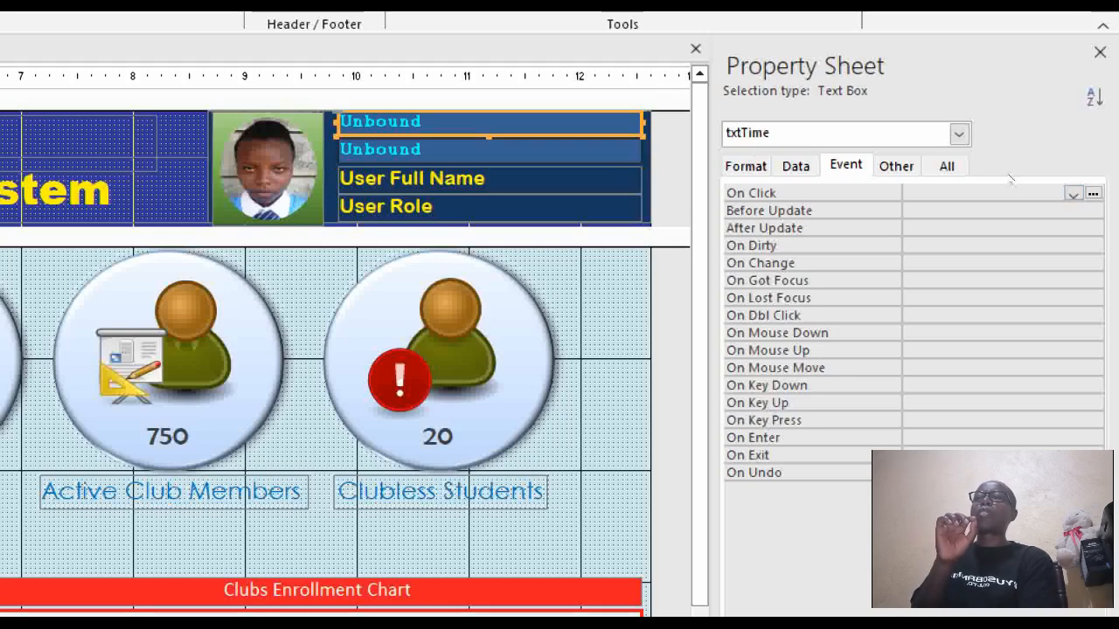
pyautogui.click(896, 166)
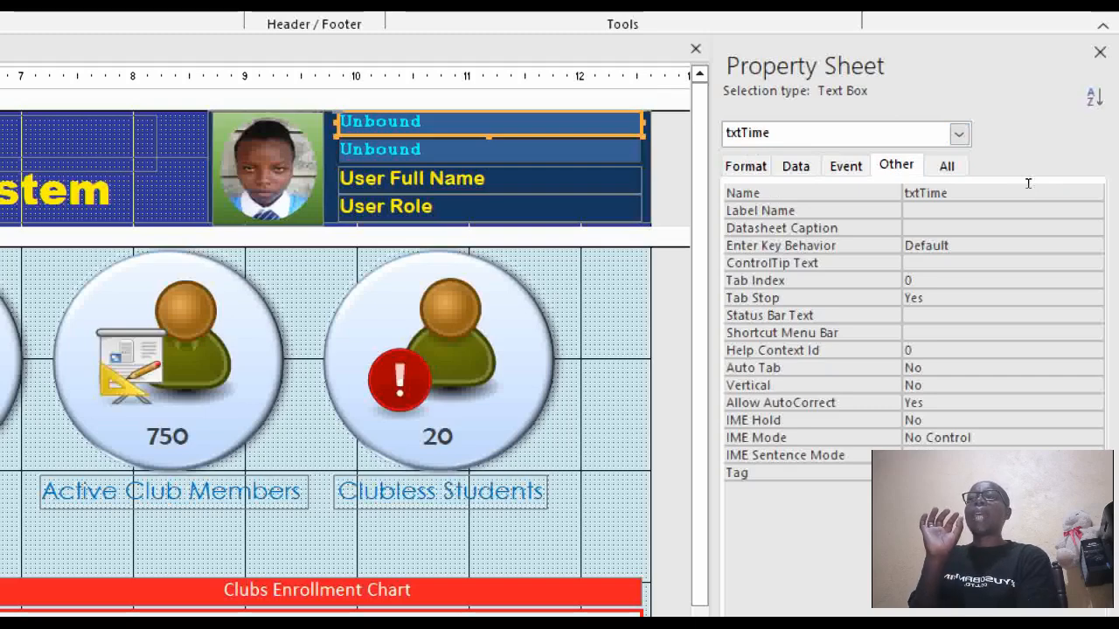
pyautogui.press('Tab')
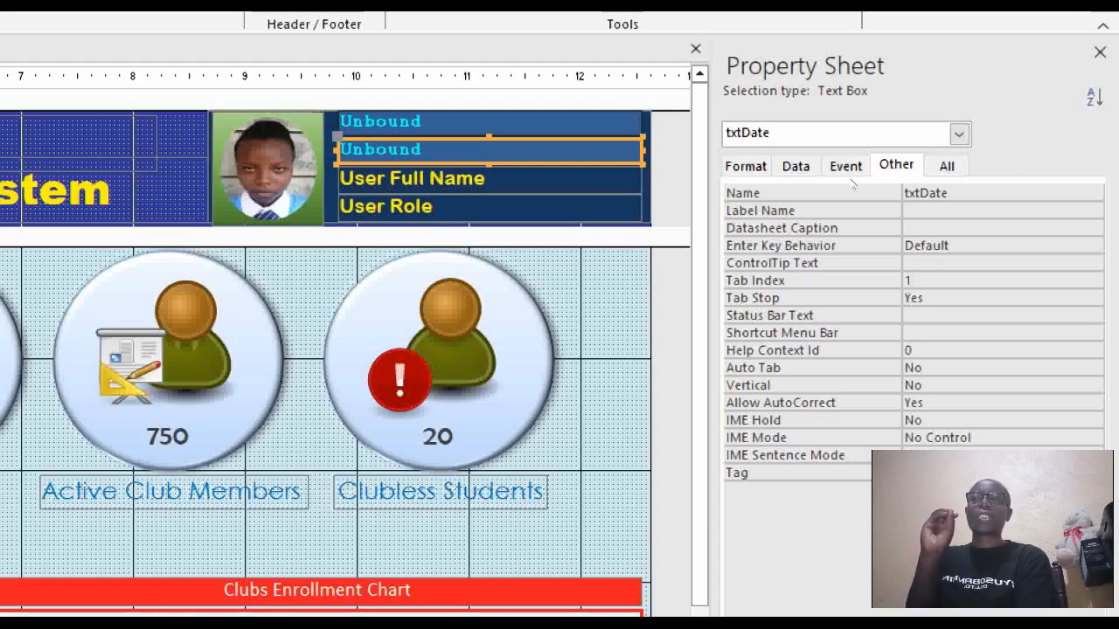
pyautogui.hotkey('shift', 'Tab')
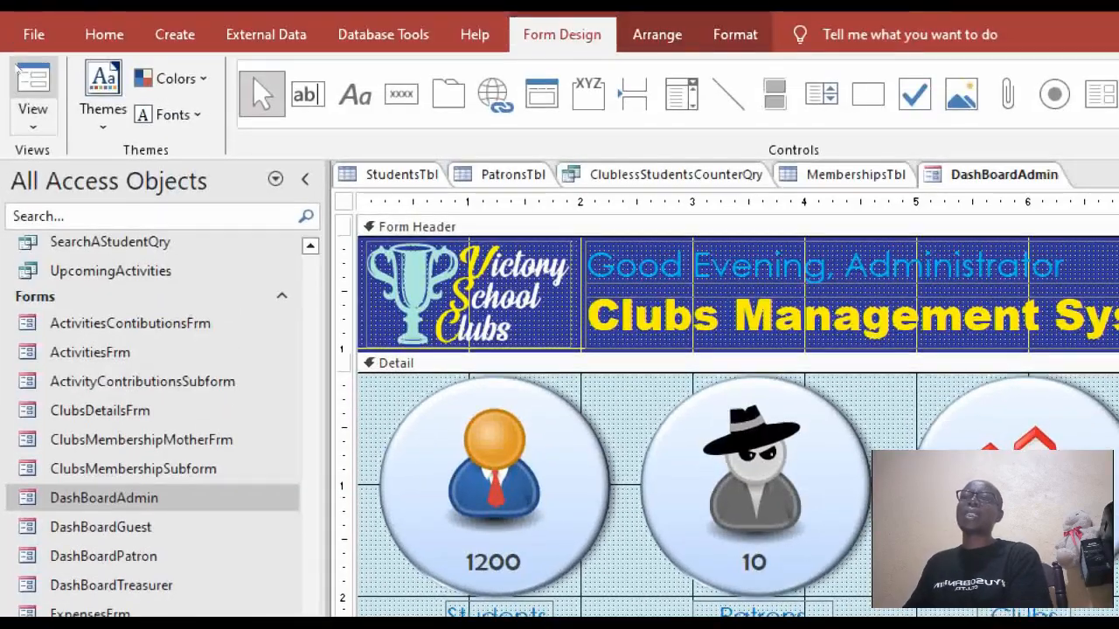
# Preview the DashBoardAdmin form in Form View with its round photo, then return to Design View.
pyautogui.click(32, 17)
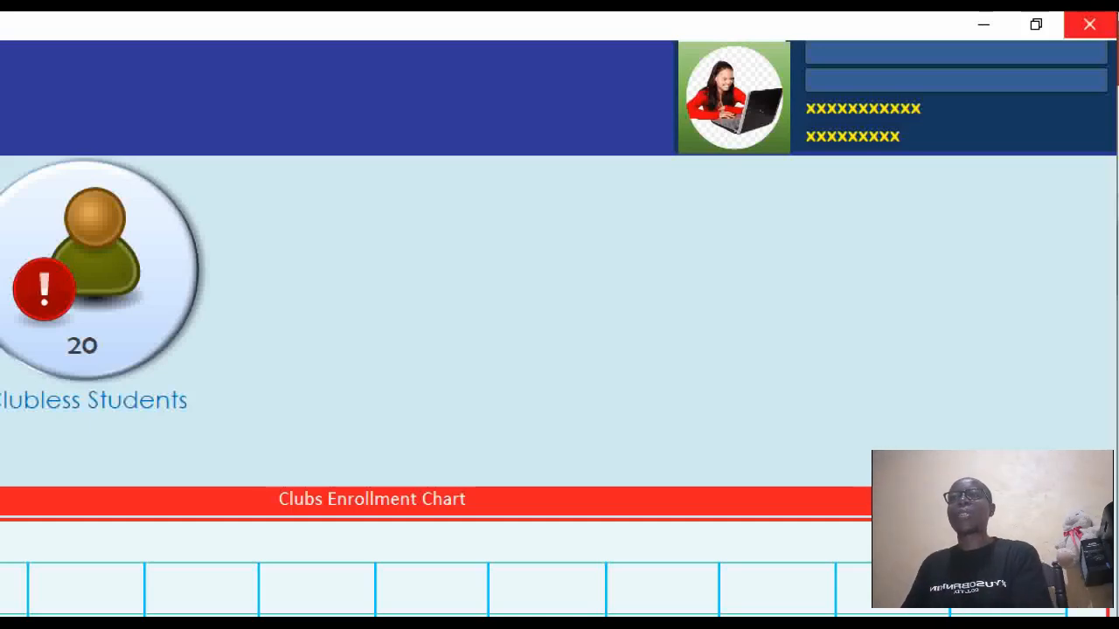
pyautogui.rightClick(1010, 117)
pyautogui.click(982, 267)
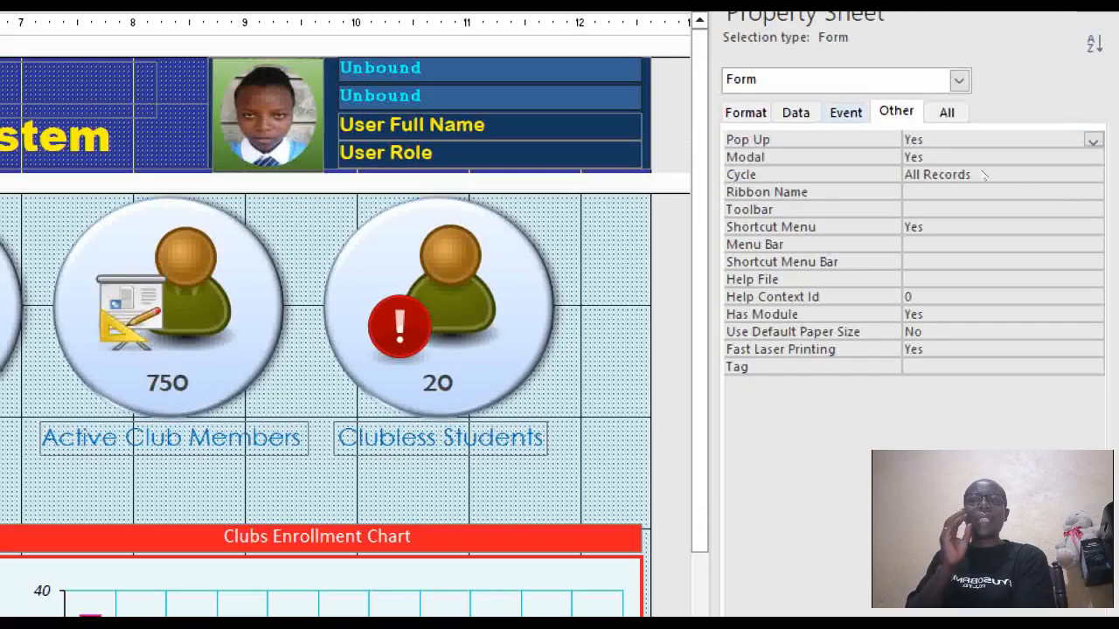
# Show the form's Event properties: On Load, the empty On Timer, and Timer Interval 0.
pyautogui.click(845, 112)
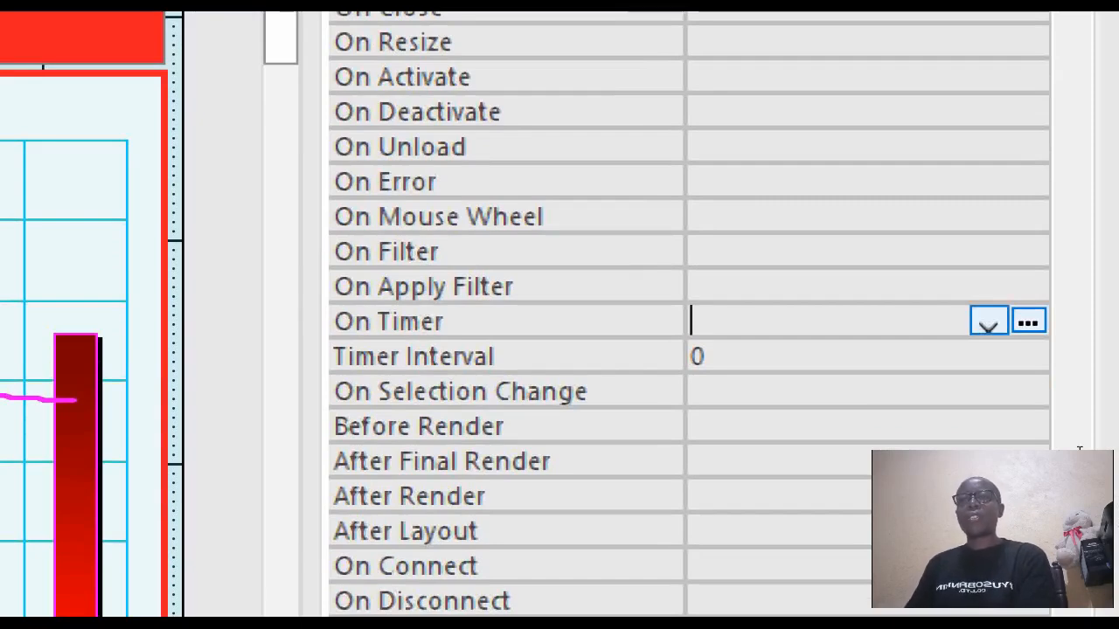
# Set the form's On Timer event to [Event Procedure] and open its code builder.
pyautogui.click(988, 322)
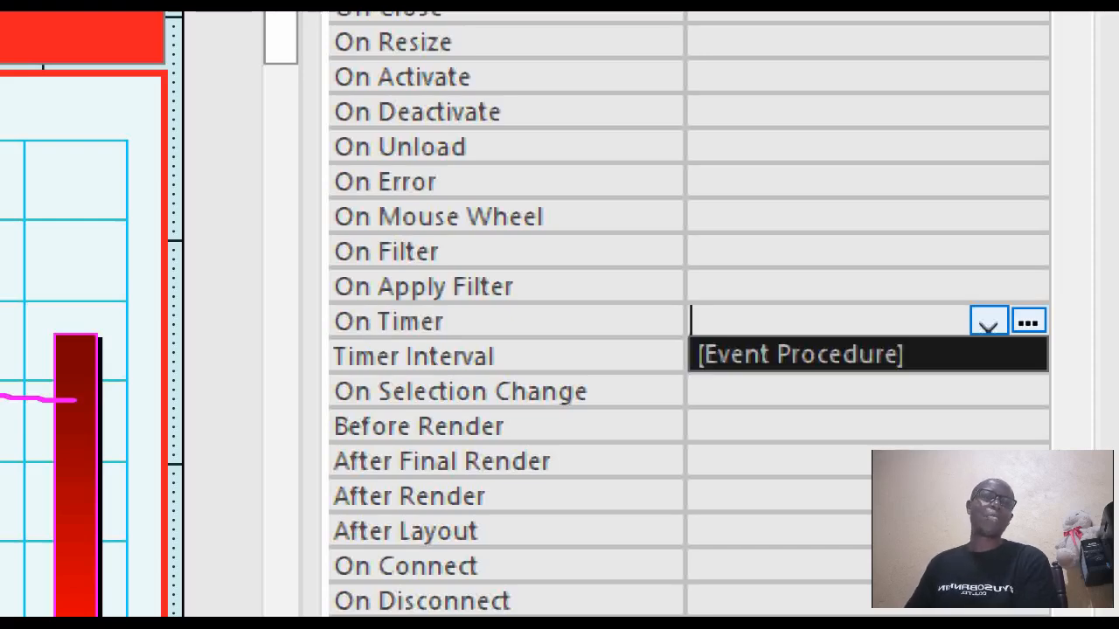
pyautogui.press('Return')
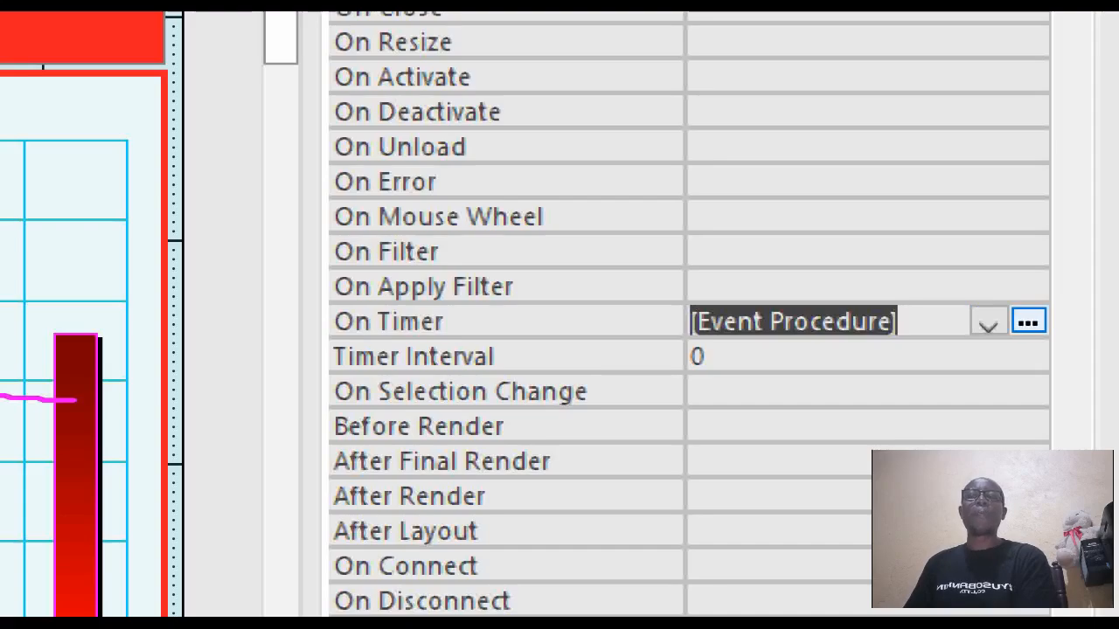
pyautogui.click(1029, 322)
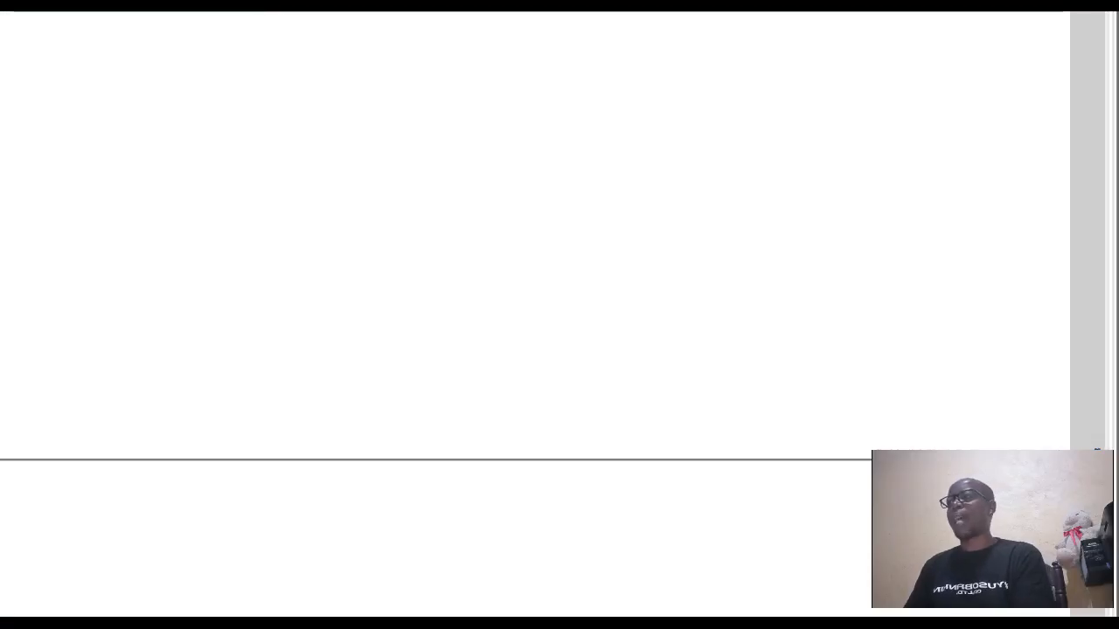